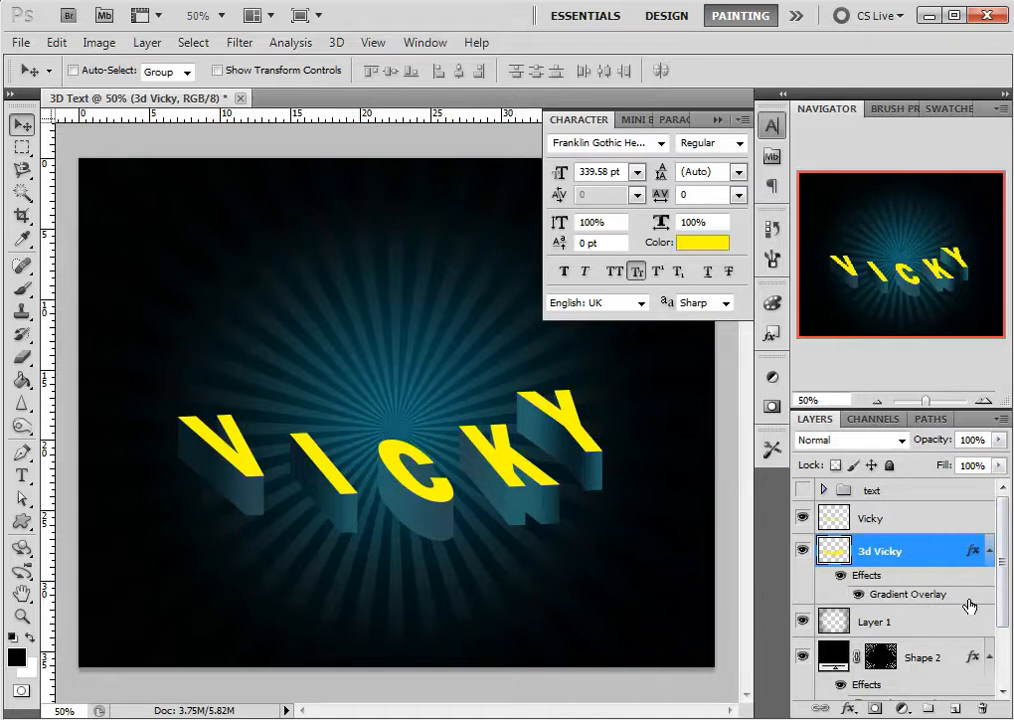
Add a Stroke layer style to the 3d Vicky layer and set its colour to white (ffffff).
{"action": "key", "text": "h"}
{"action": "double_click", "coordinate": [925, 553]}
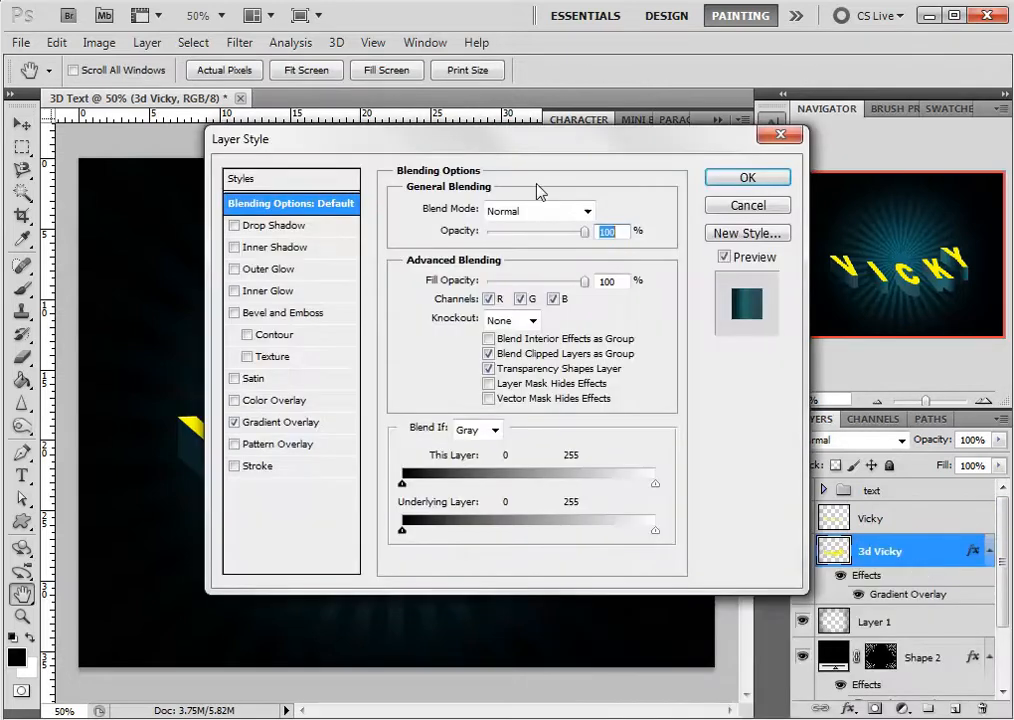
{"action": "left_click", "coordinate": [234, 467]}
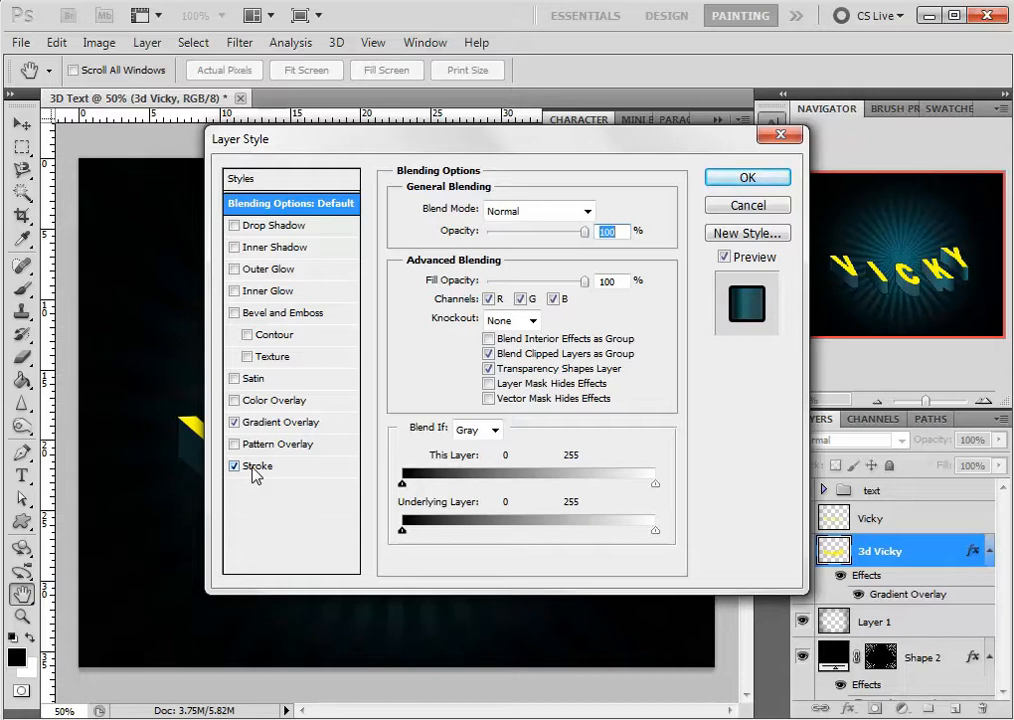
{"action": "left_click", "coordinate": [256, 468]}
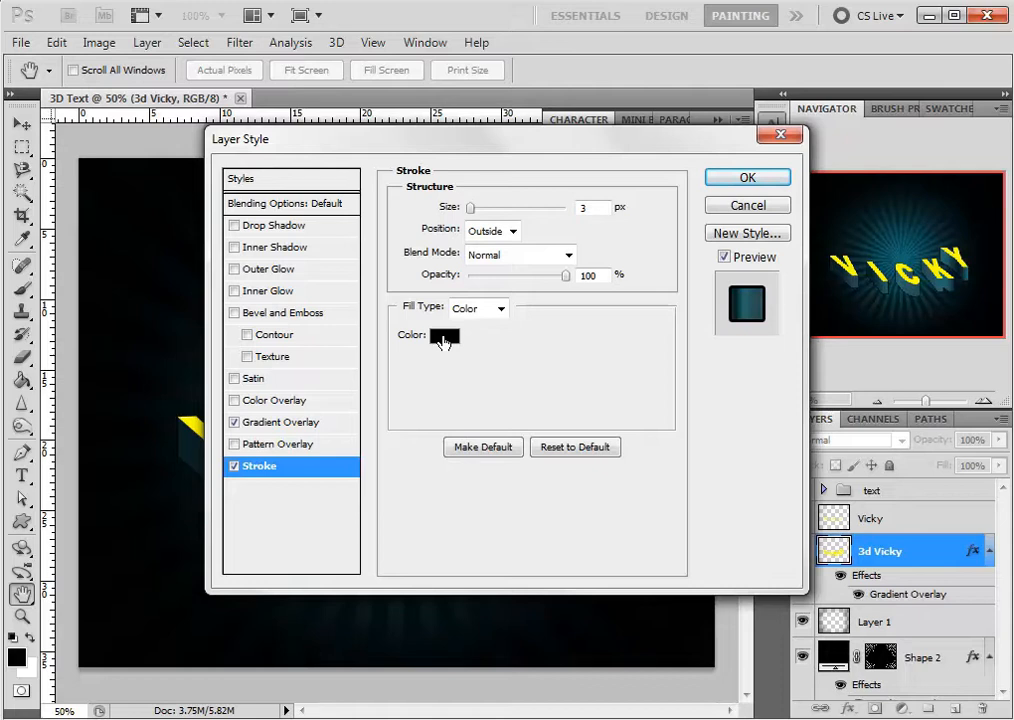
{"action": "left_click", "coordinate": [443, 340]}
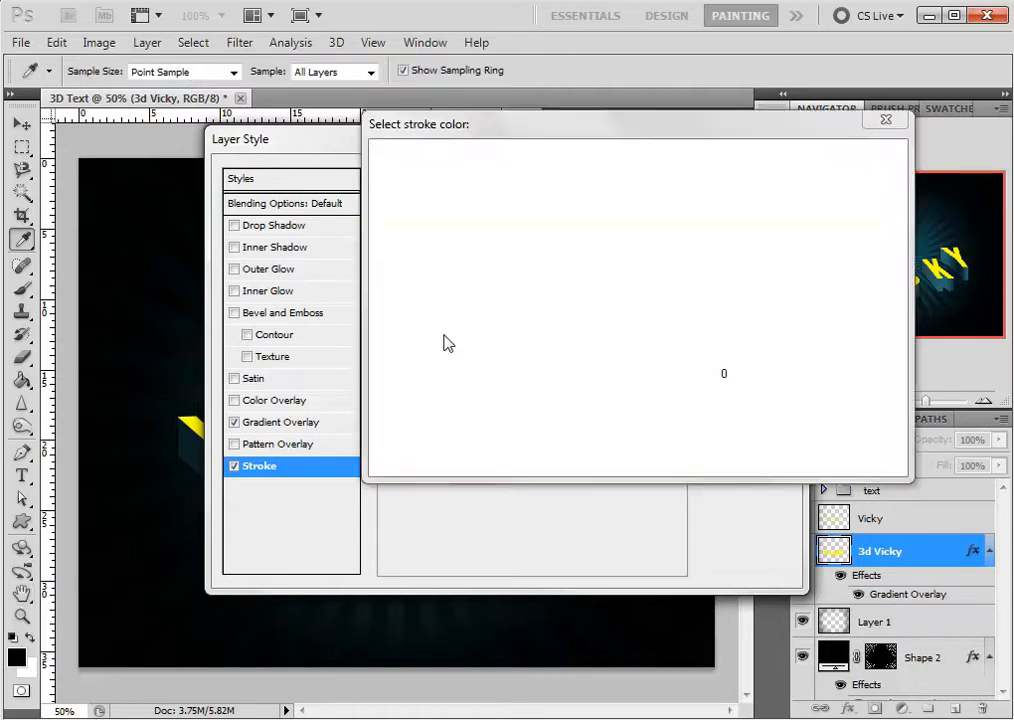
{"action": "left_click", "coordinate": [444, 336]}
{"action": "left_click_drag", "start_coordinate": [404, 184], "coordinate": [297, 67]}
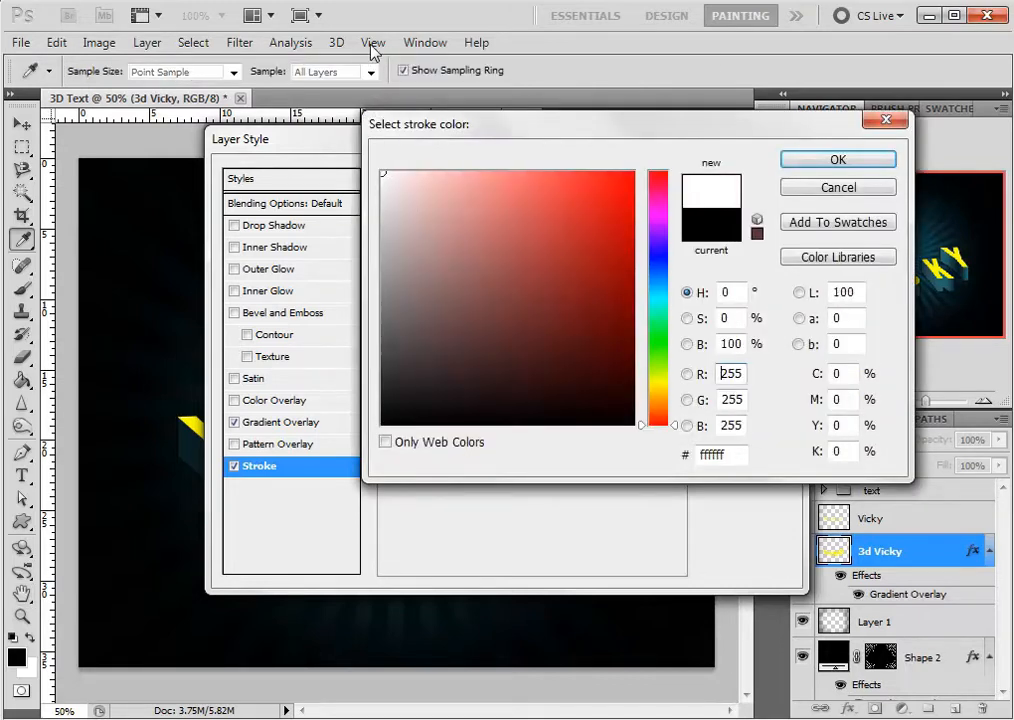
{"action": "left_click", "coordinate": [836, 160]}
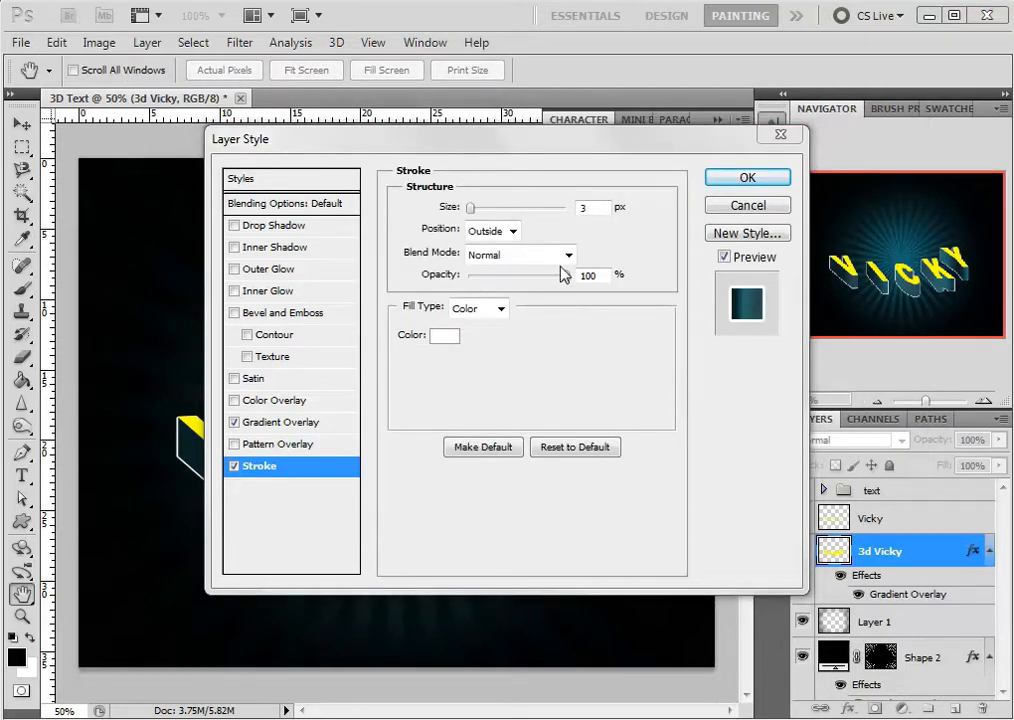
Set the stroke size to 2 px and its position to Inside, and apply the layer style.
{"action": "double_click", "coordinate": [594, 208]}
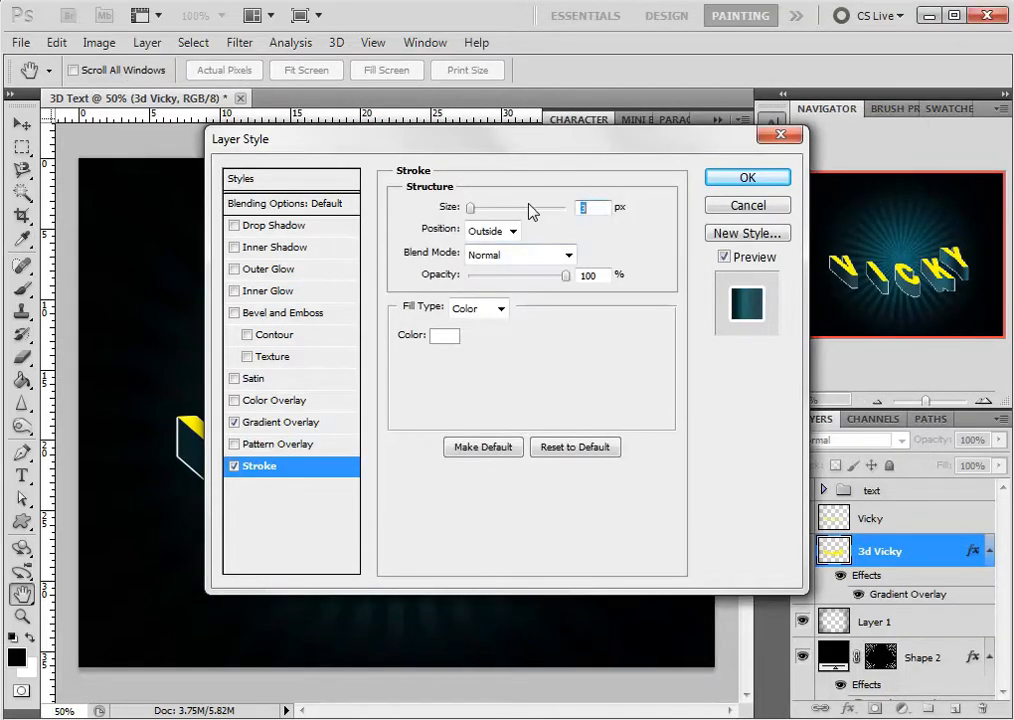
{"action": "type", "text": "2"}
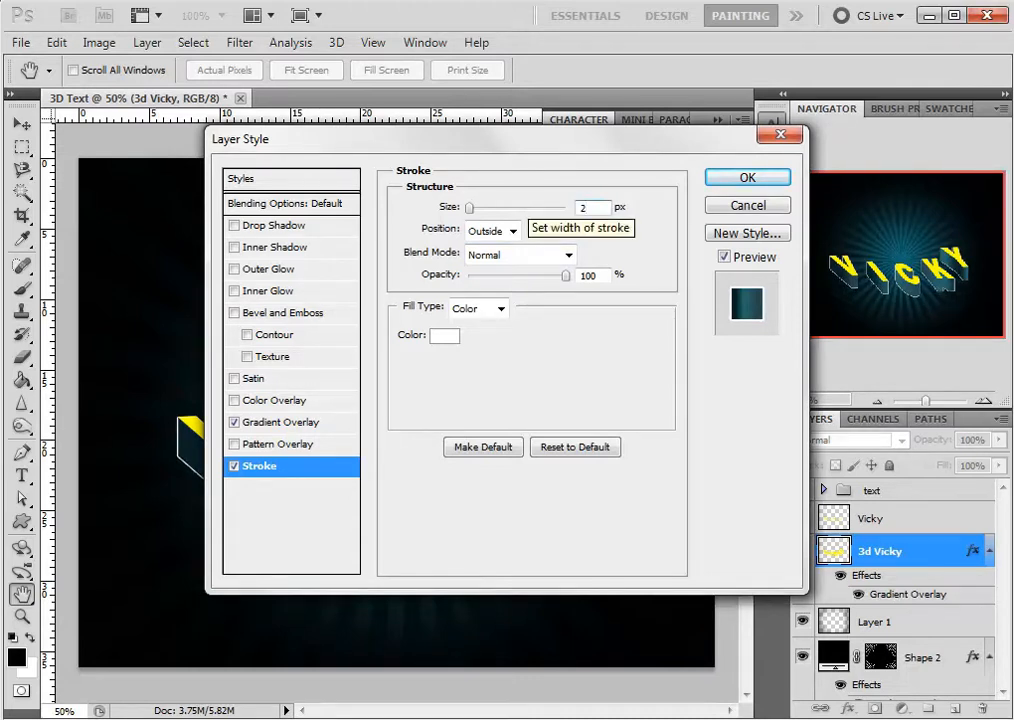
{"action": "left_click", "coordinate": [513, 231]}
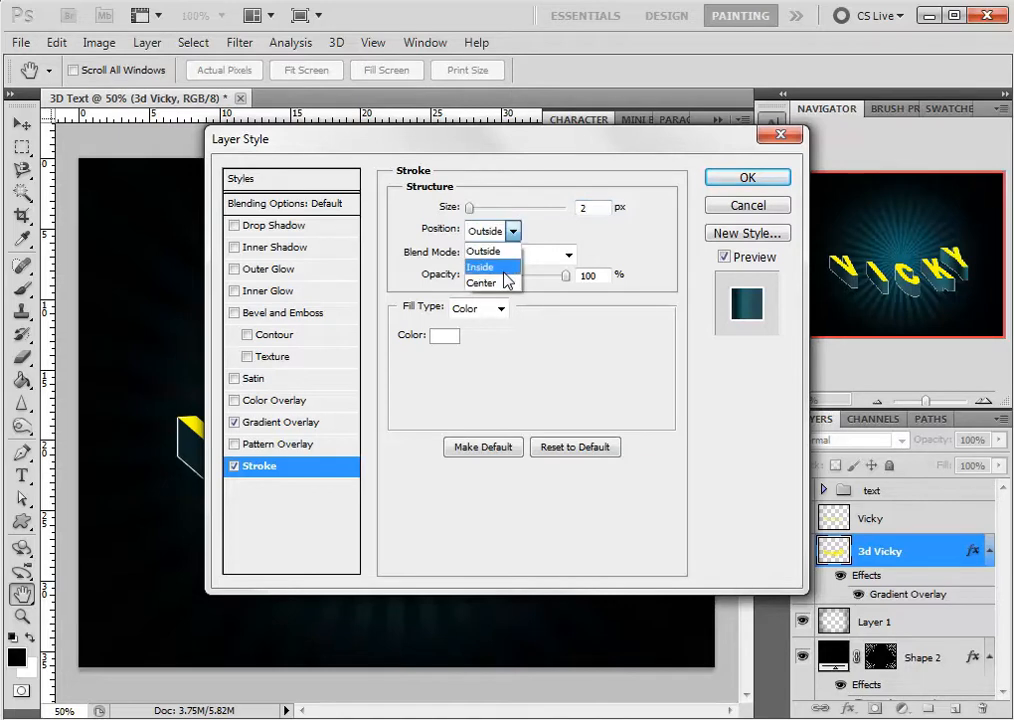
{"action": "left_click", "coordinate": [505, 268]}
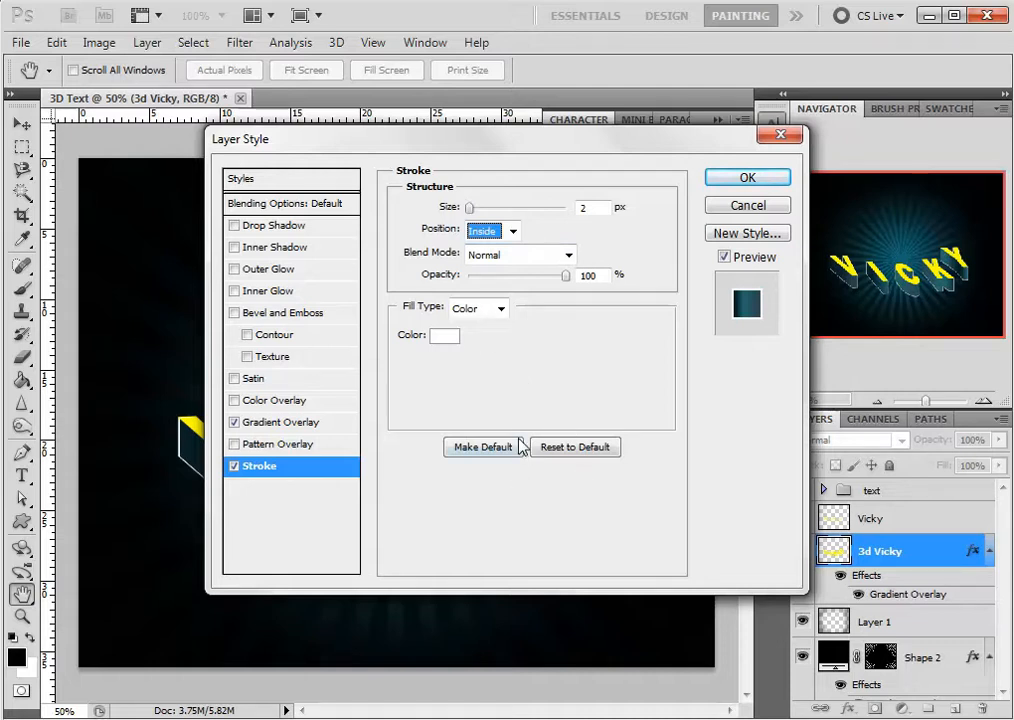
{"action": "left_click", "coordinate": [772, 173]}
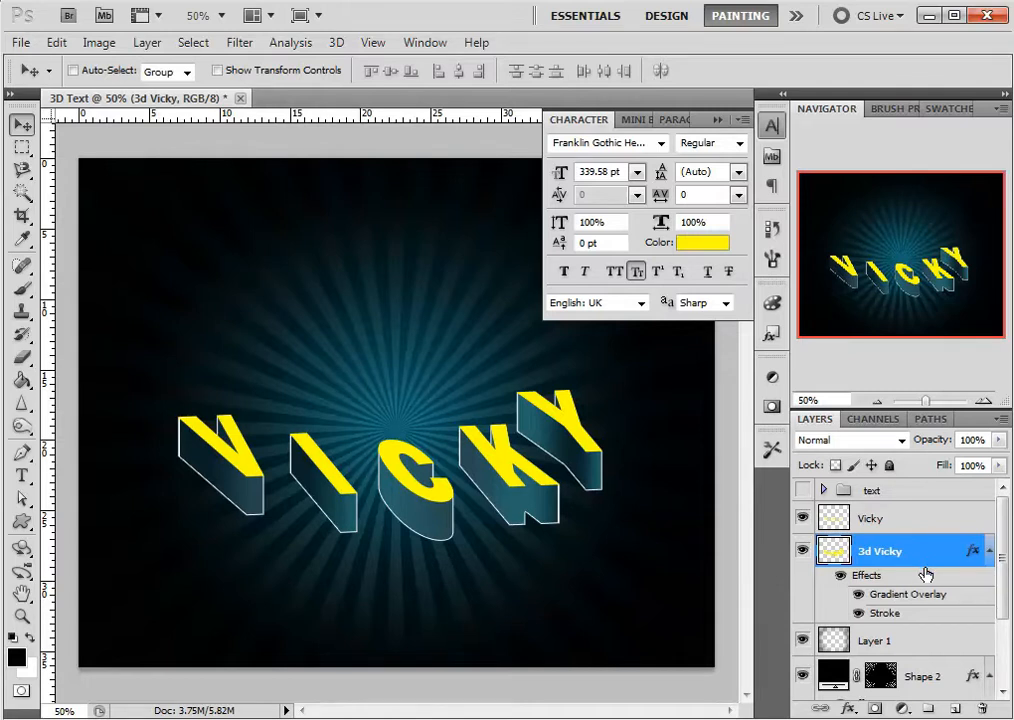
Create an empty layer directly above the 3d Vicky layer and select both layers together.
{"action": "left_click", "coordinate": [955, 710]}
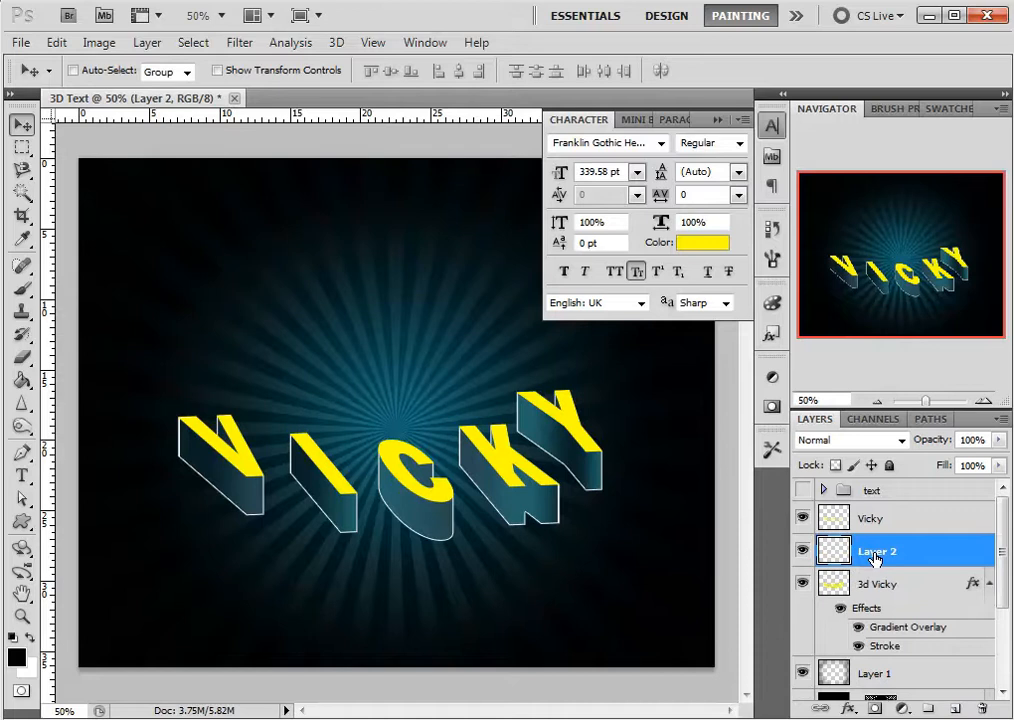
{"action": "left_click", "coordinate": [889, 585]}
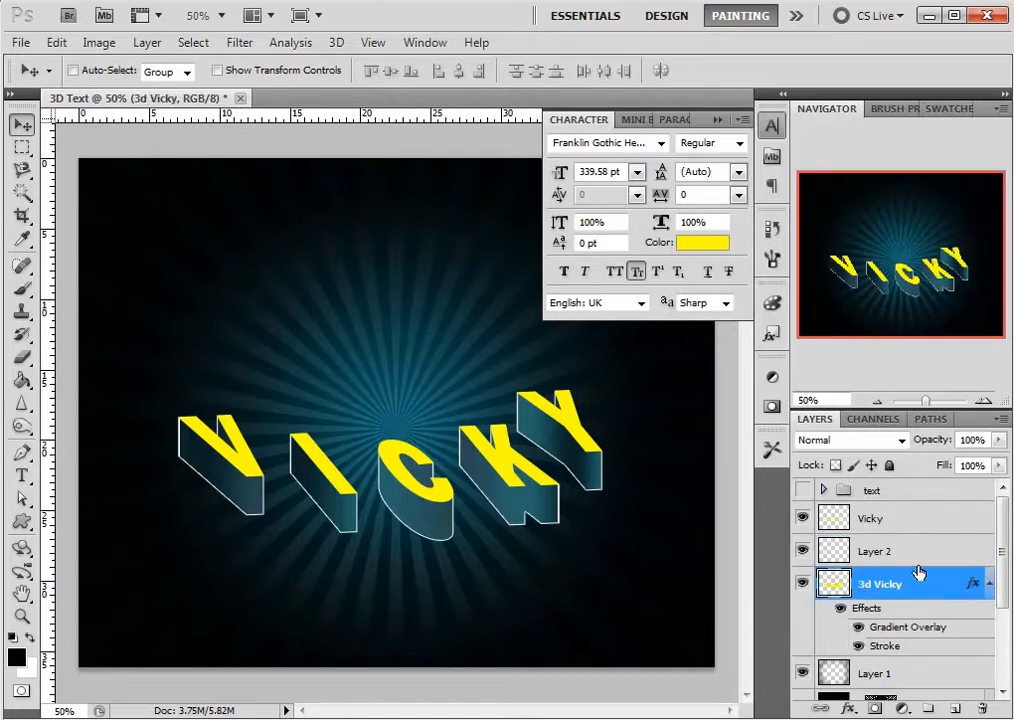
{"action": "left_click", "coordinate": [922, 552], "text": "shift"}
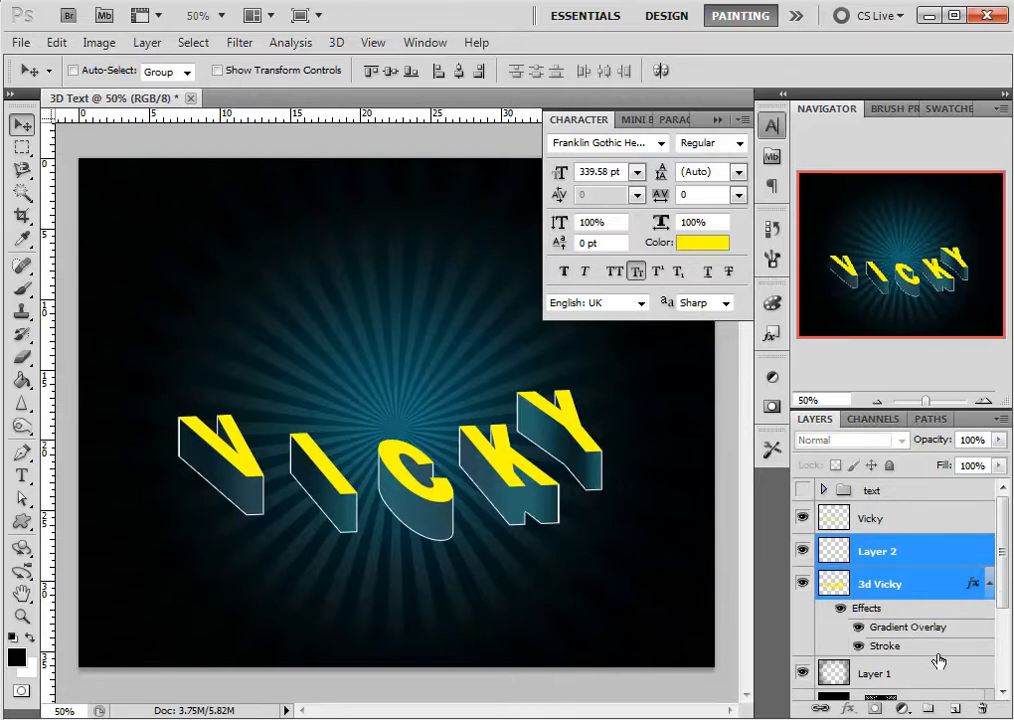
{"action": "left_click", "coordinate": [888, 607]}
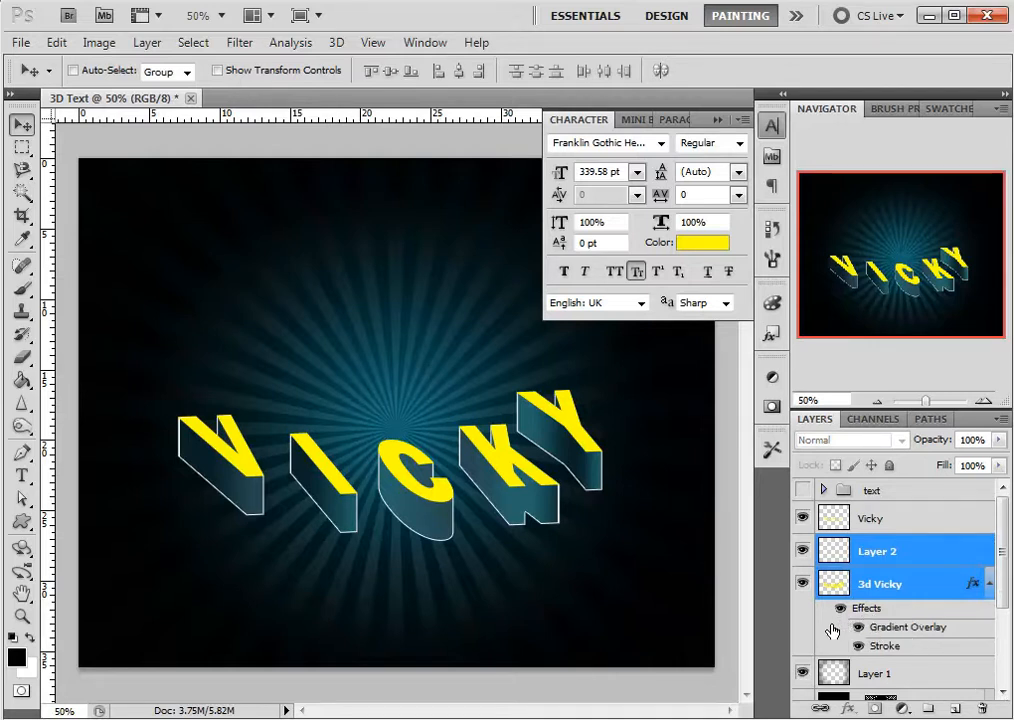
Duplicate the 3d Vicky layer with its effects and move the copy into the hidden text group.
{"action": "right_click", "coordinate": [918, 593]}
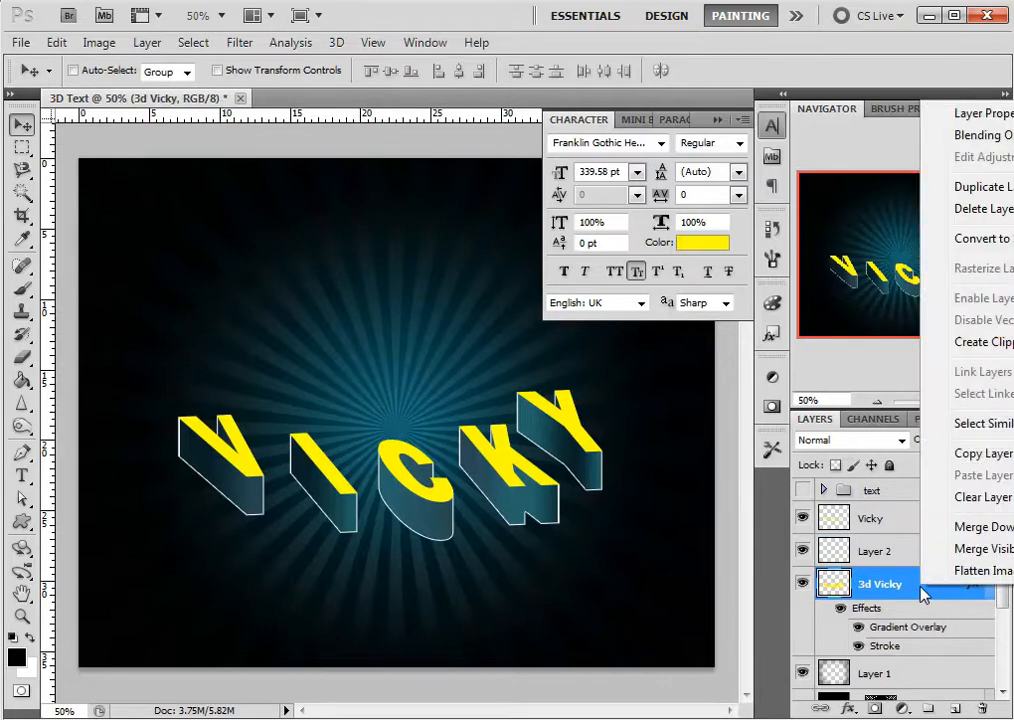
{"action": "left_click", "coordinate": [978, 190]}
{"action": "left_click", "coordinate": [806, 221]}
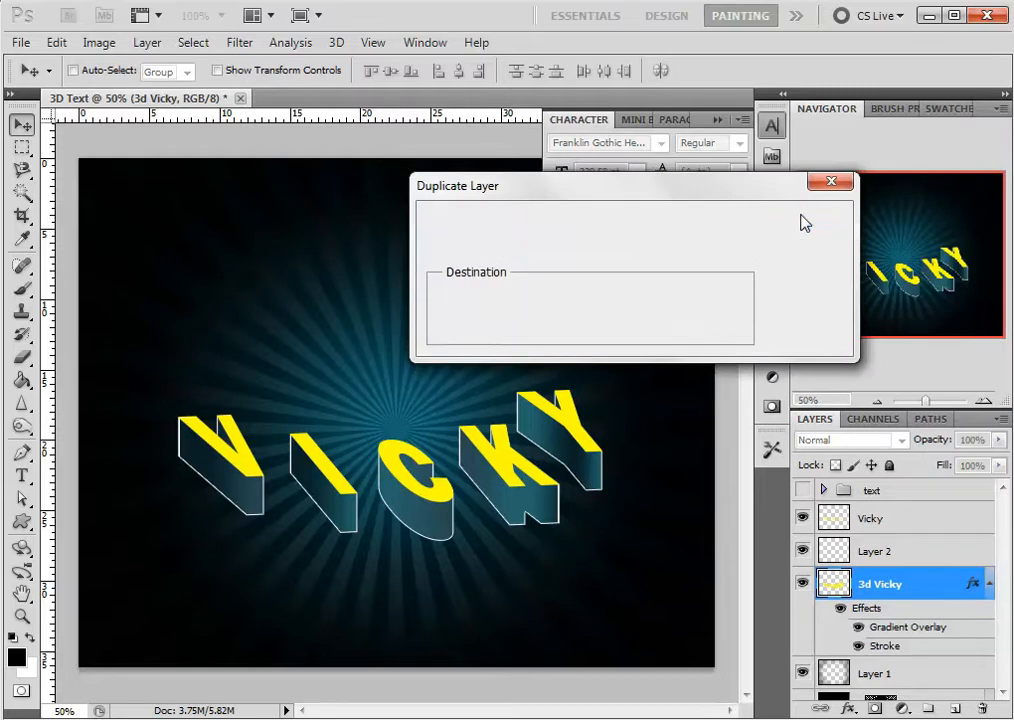
{"action": "left_click_drag", "start_coordinate": [889, 593], "coordinate": [883, 490]}
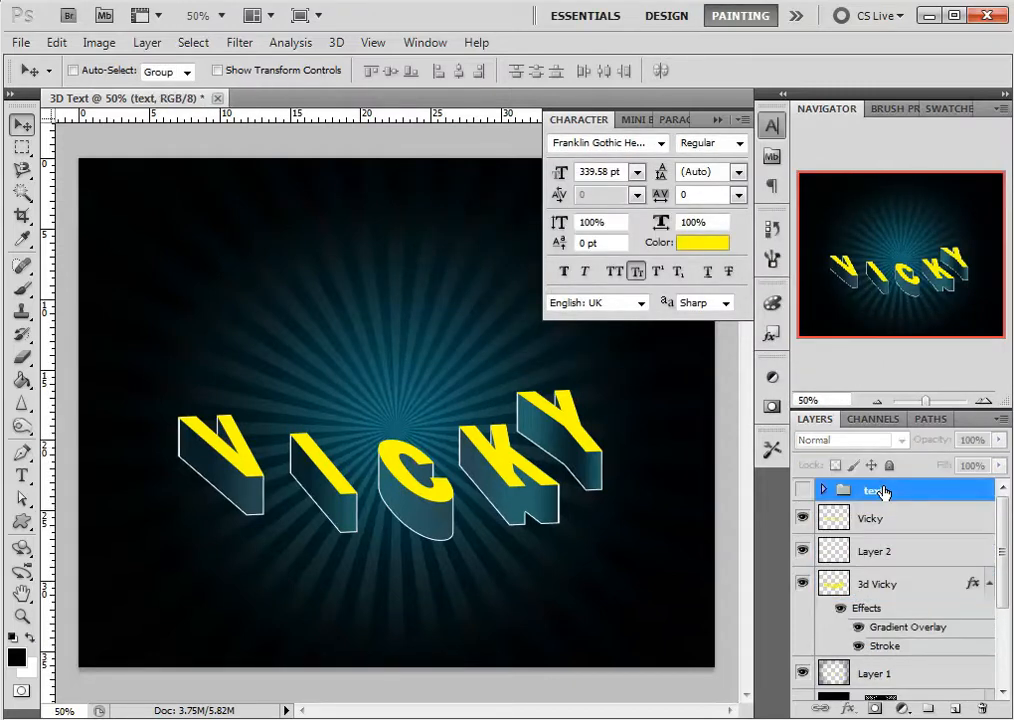
{"action": "left_click", "coordinate": [823, 489]}
{"action": "scroll", "coordinate": [855, 660], "scroll_direction": "down", "scroll_amount": 2}
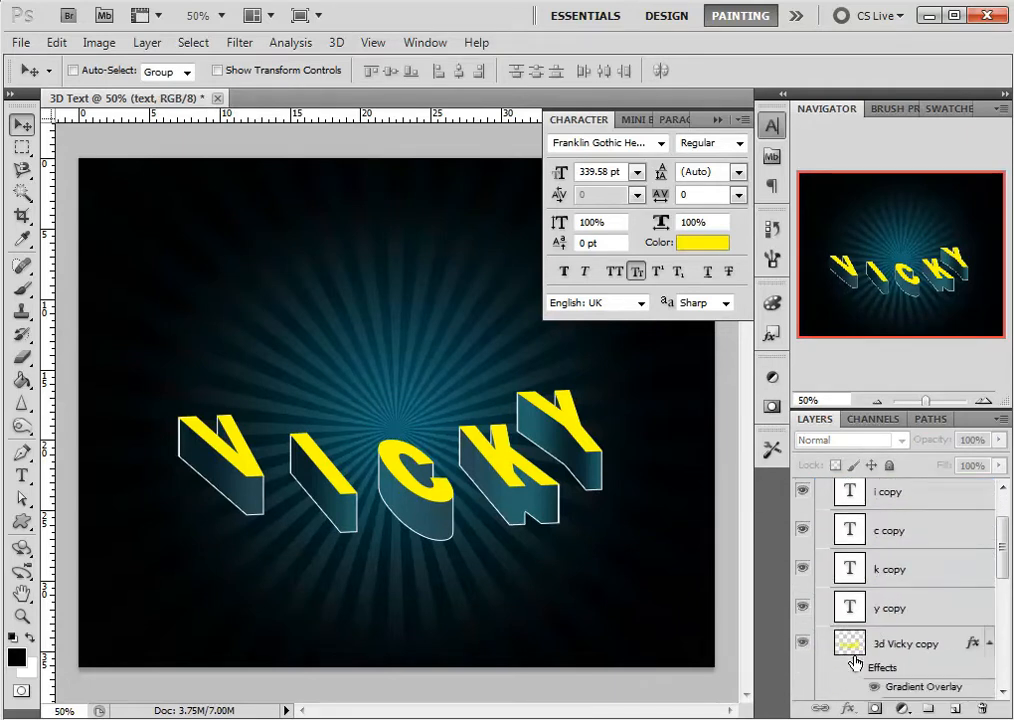
{"action": "scroll", "coordinate": [855, 660], "scroll_direction": "up", "scroll_amount": 2}
{"action": "left_click", "coordinate": [816, 489]}
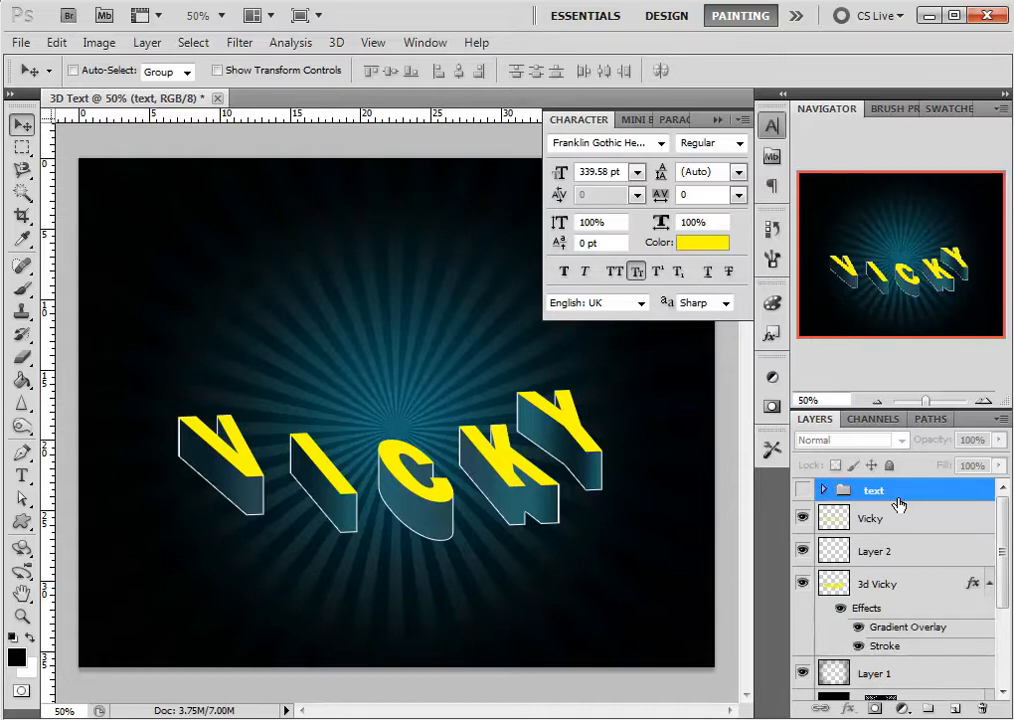
Merge the 3d Vicky layer with the empty Layer 2 above it to flatten its effects.
{"action": "left_click", "coordinate": [900, 550]}
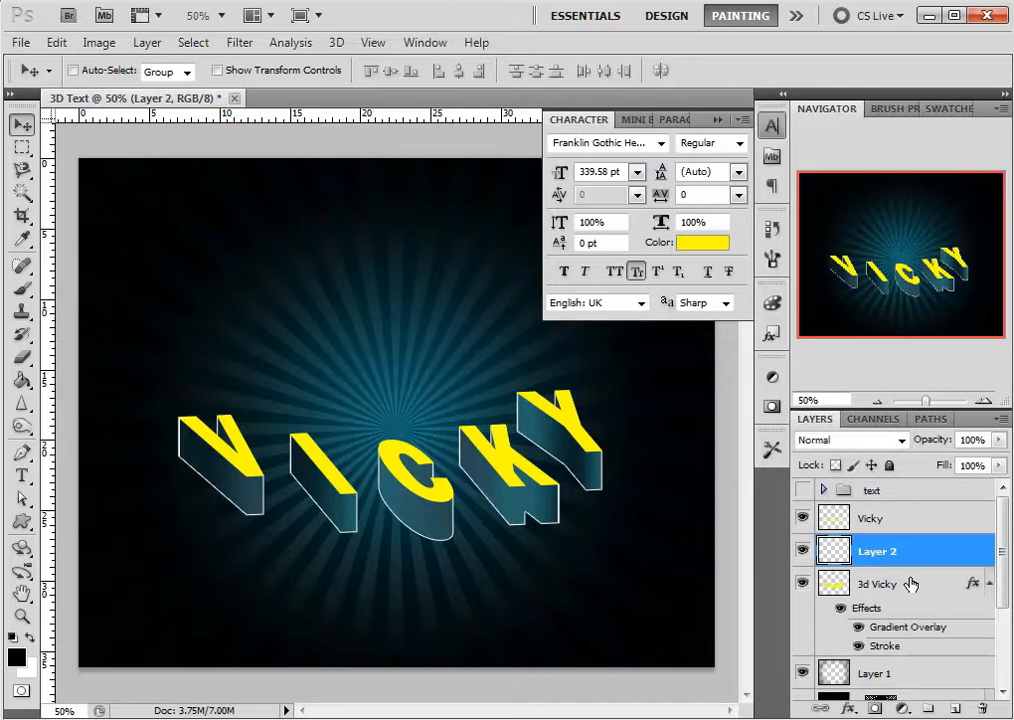
{"action": "left_click", "coordinate": [910, 584]}
{"action": "left_click", "coordinate": [912, 550], "text": "shift"}
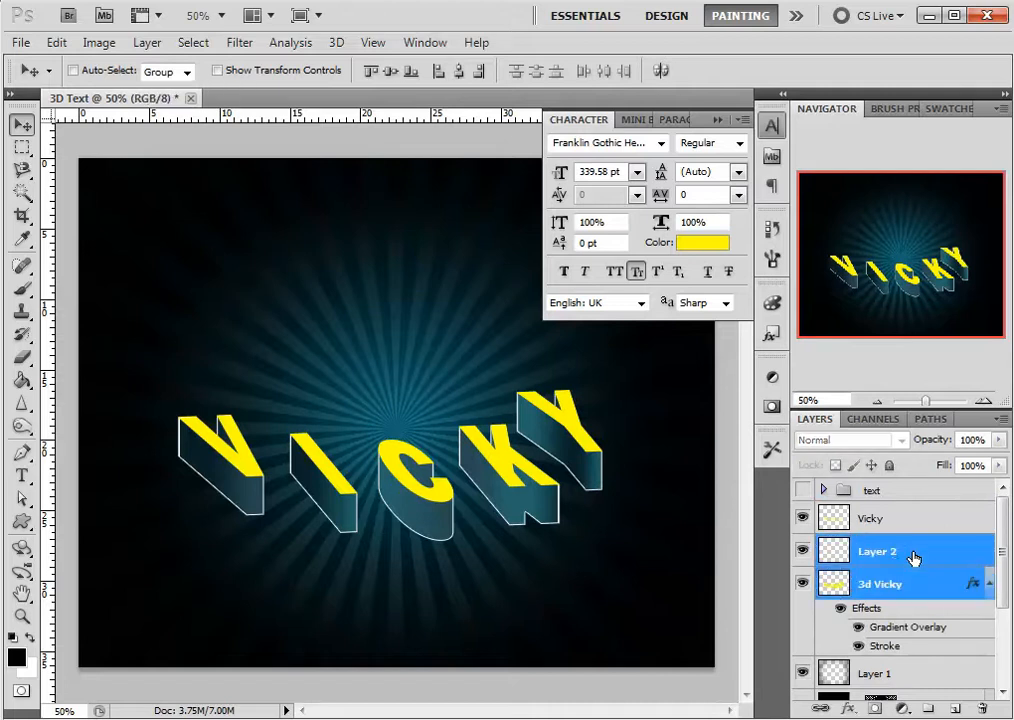
{"action": "right_click", "coordinate": [910, 578]}
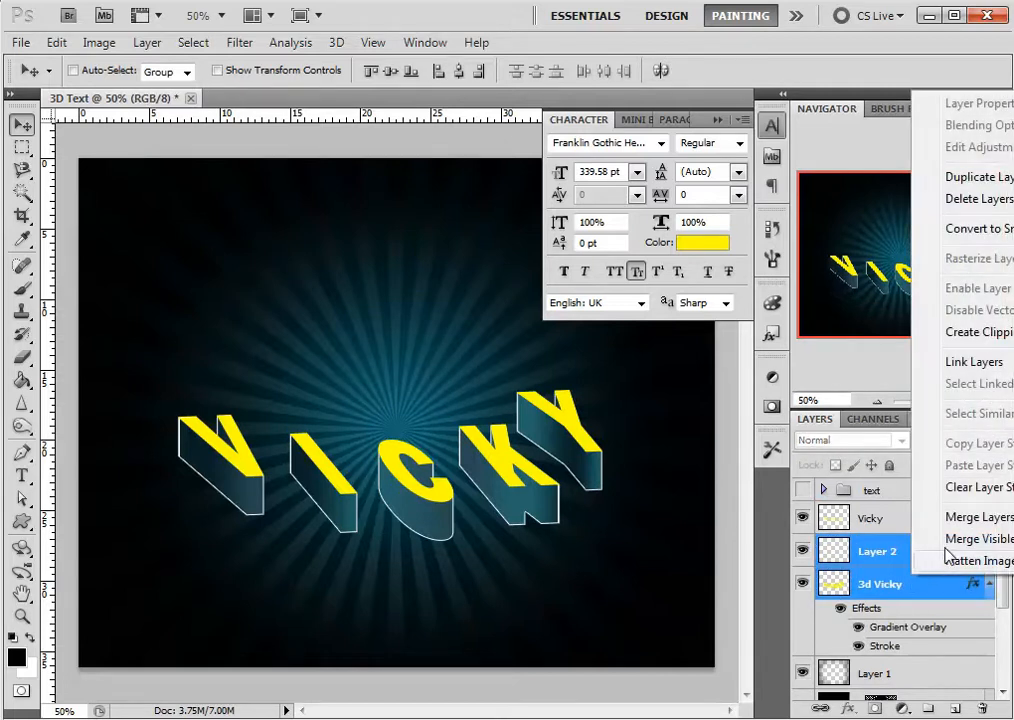
{"action": "right_click", "coordinate": [868, 570]}
{"action": "left_click", "coordinate": [920, 508]}
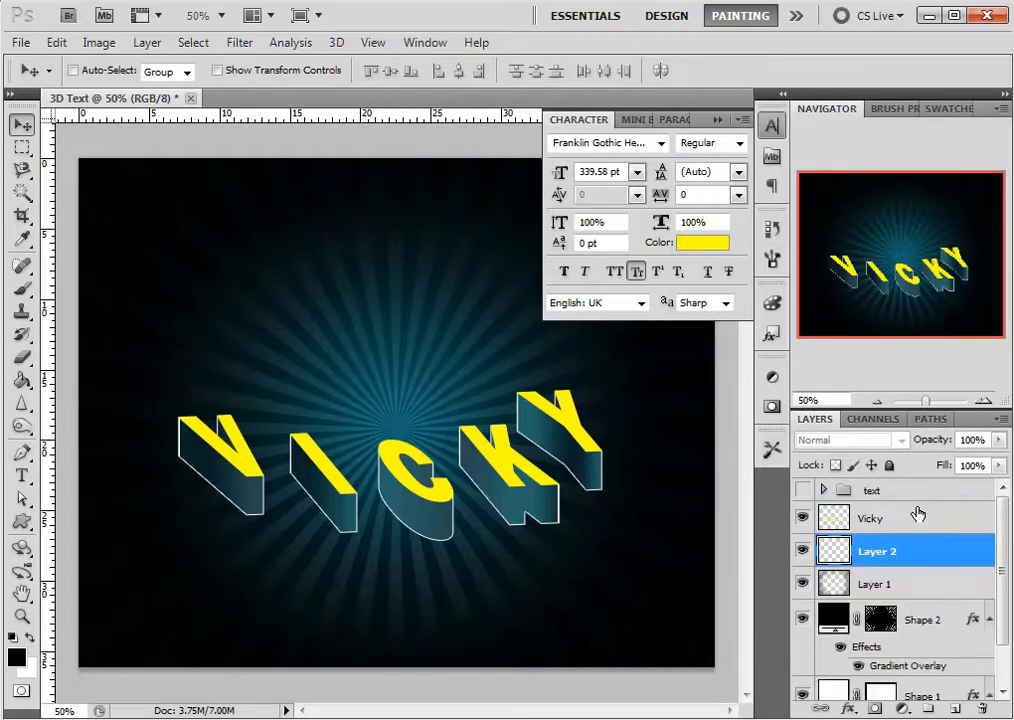
{"action": "key", "text": "h"}
{"action": "double_click", "coordinate": [873, 563]}
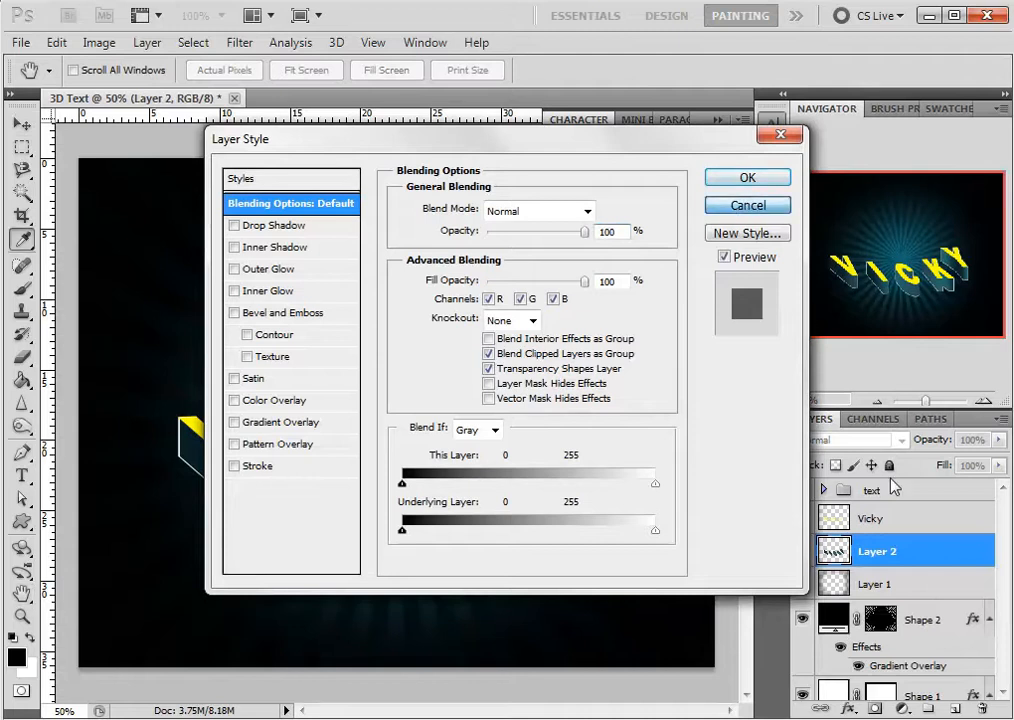
{"action": "left_click", "coordinate": [760, 206]}
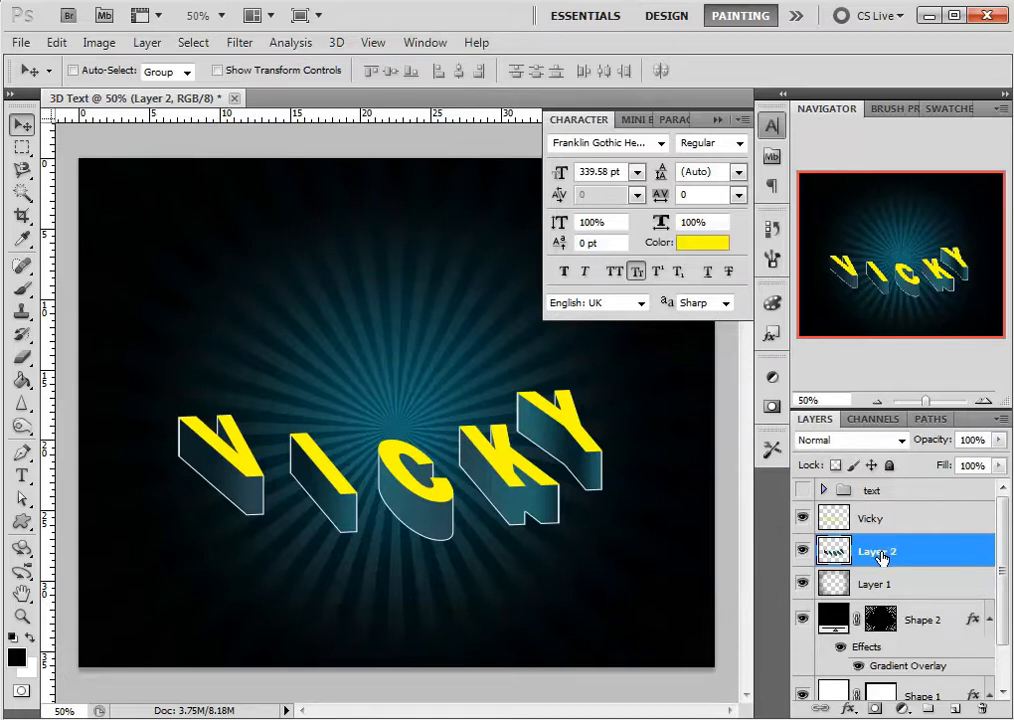
Rename the merged Layer 2 as 3D Vicky.
{"action": "double_click", "coordinate": [882, 555]}
{"action": "type", "text": "3D Vicky"}
{"action": "key", "text": "Return"}
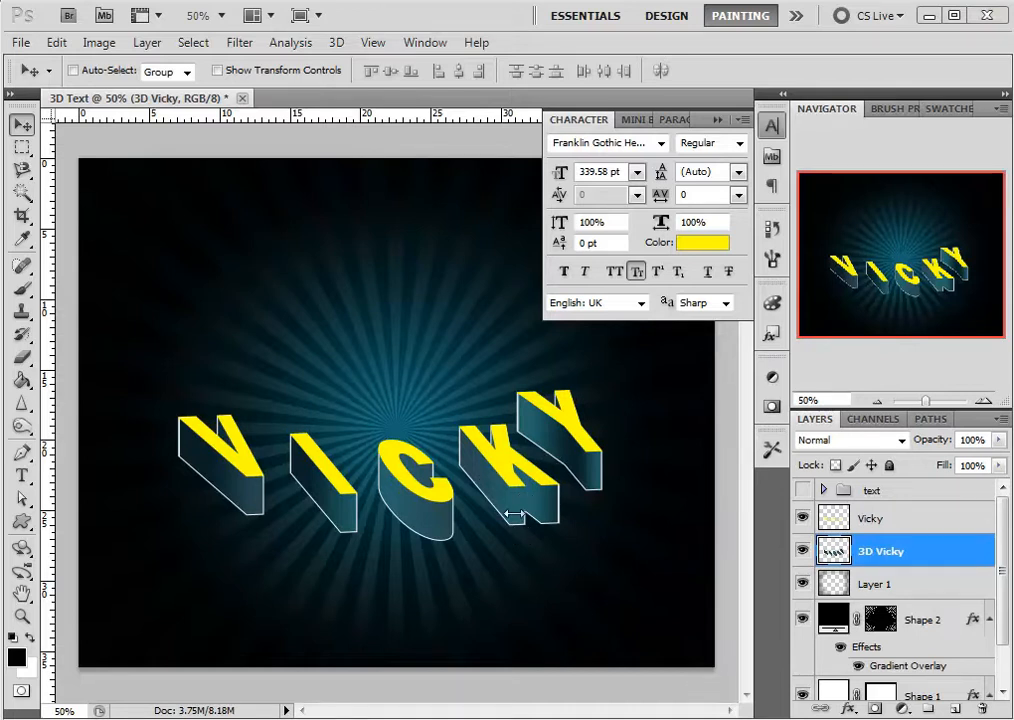
Activate the Burn tool with the soft 17 px brush preset for shading the side faces around the letter K.
{"action": "key", "text": "ctrl+plus"}
{"action": "key", "text": "ctrl+plus"}
{"action": "key", "text": "ctrl+plus"}
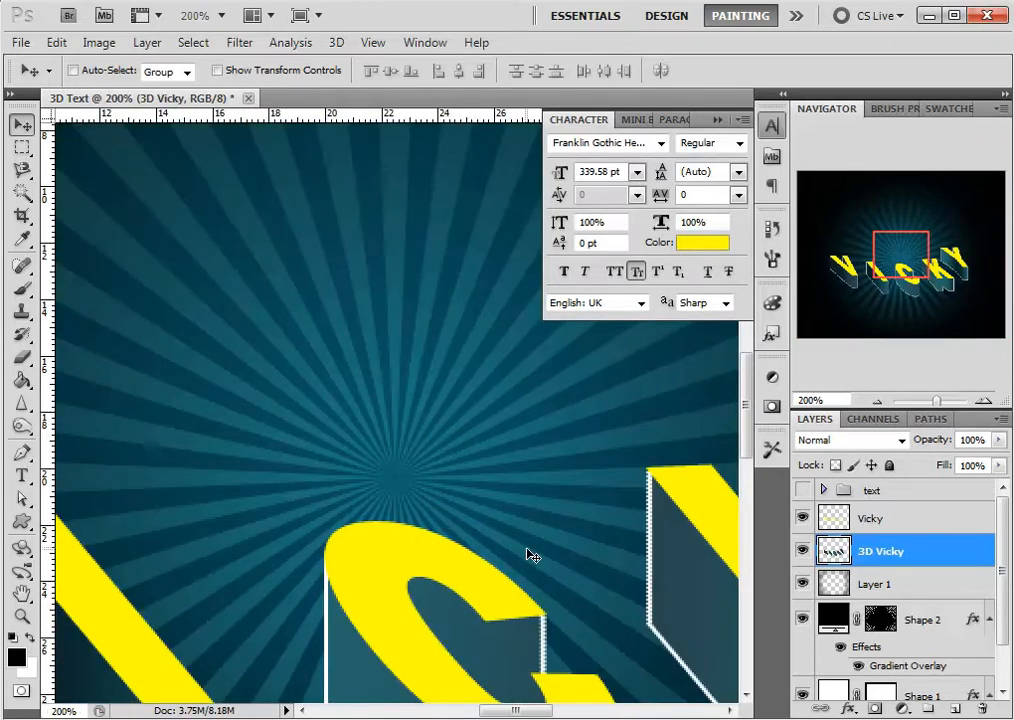
{"action": "left_click_drag", "start_coordinate": [587, 529], "coordinate": [199, 315]}
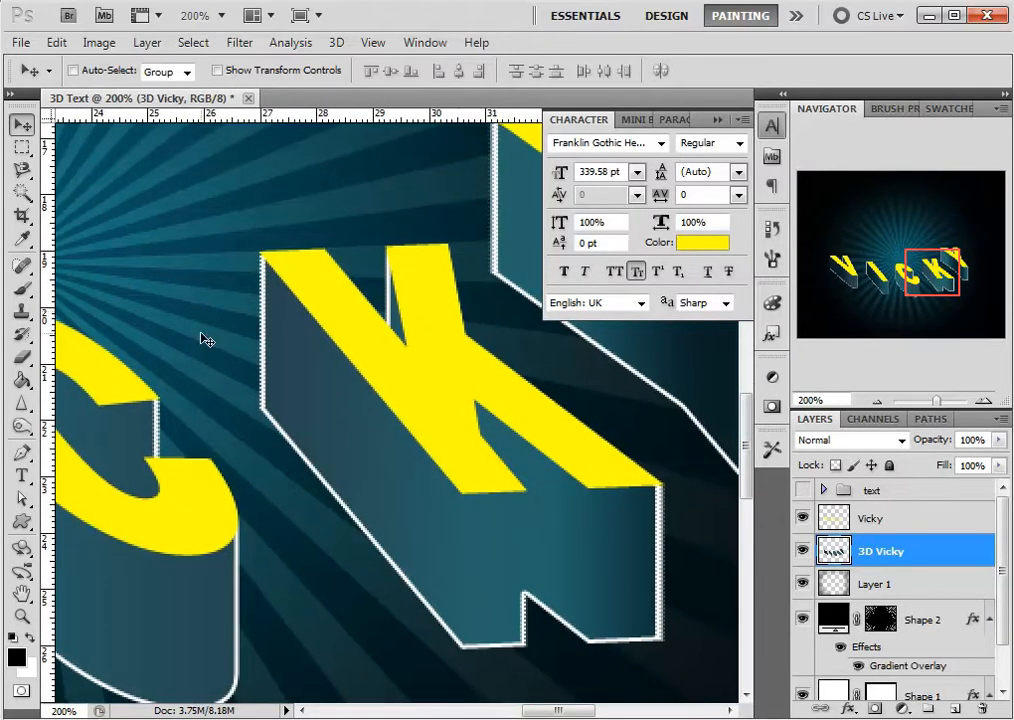
{"action": "left_click", "coordinate": [24, 428]}
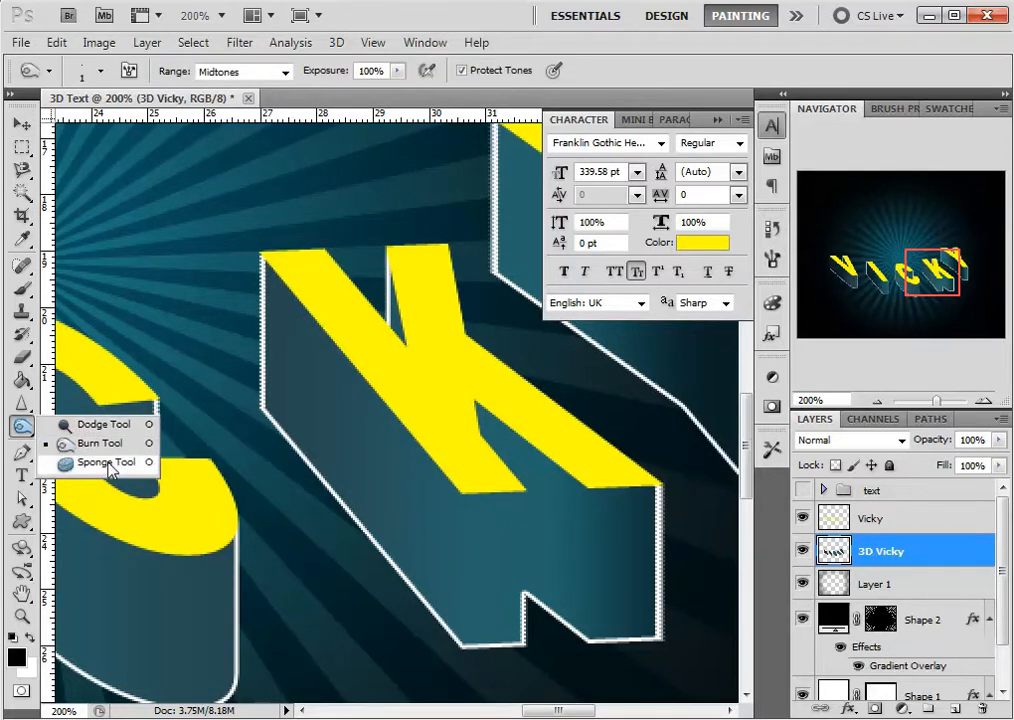
{"action": "left_click", "coordinate": [100, 444]}
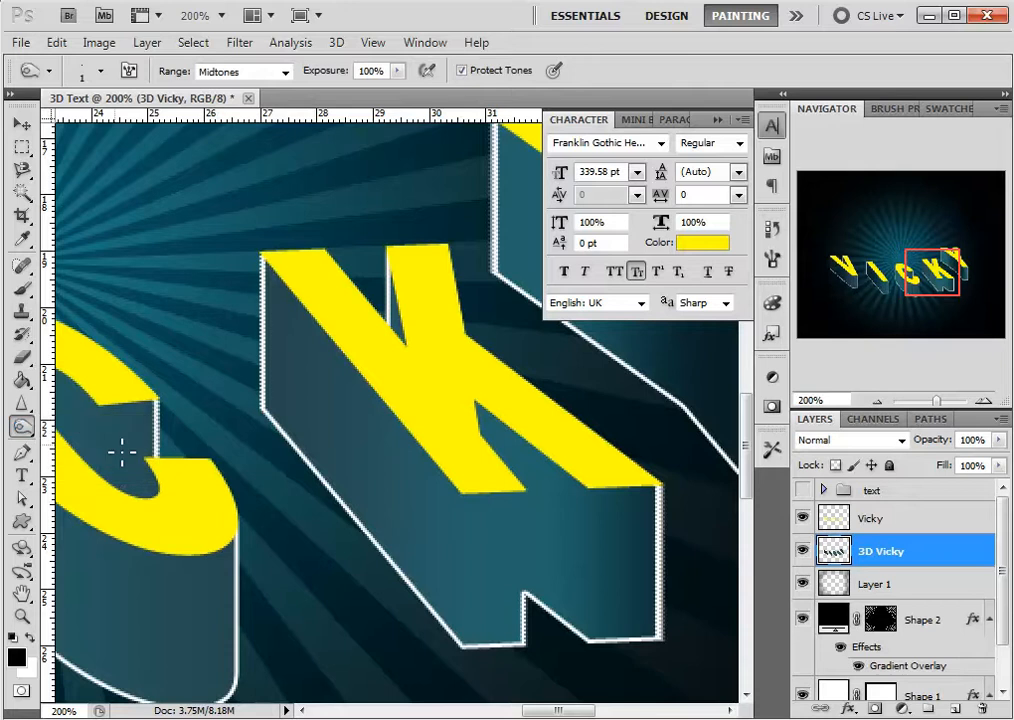
{"action": "right_click", "coordinate": [548, 565]}
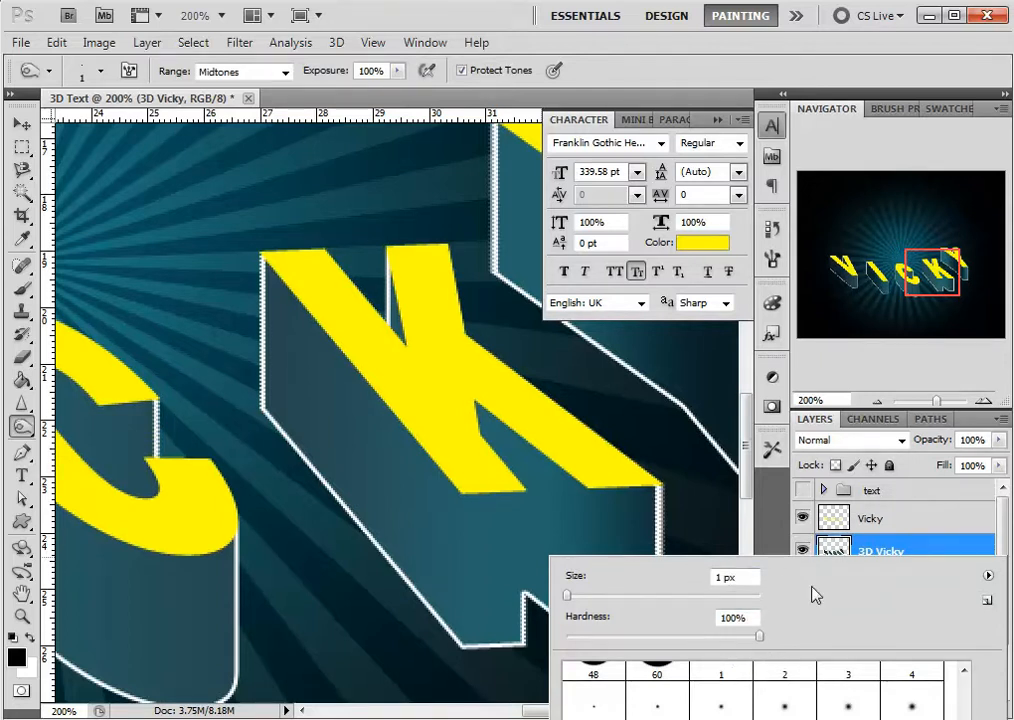
{"action": "right_click", "coordinate": [349, 374]}
{"action": "left_click", "coordinate": [660, 652]}
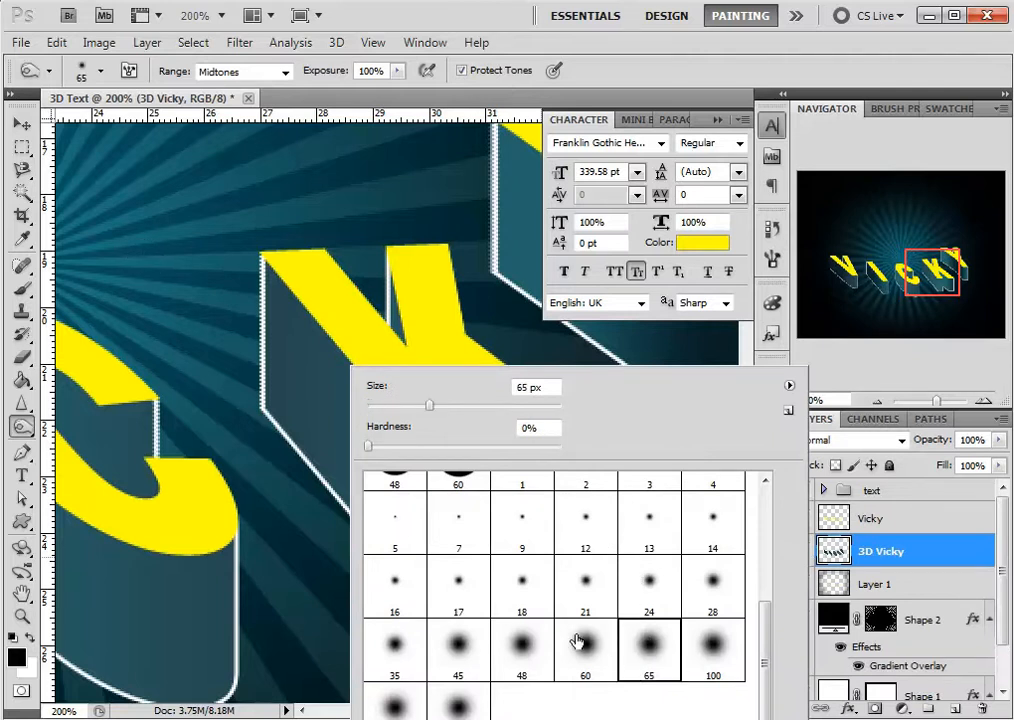
{"action": "left_click", "coordinate": [395, 648]}
{"action": "left_click", "coordinate": [580, 585]}
{"action": "left_click", "coordinate": [460, 582]}
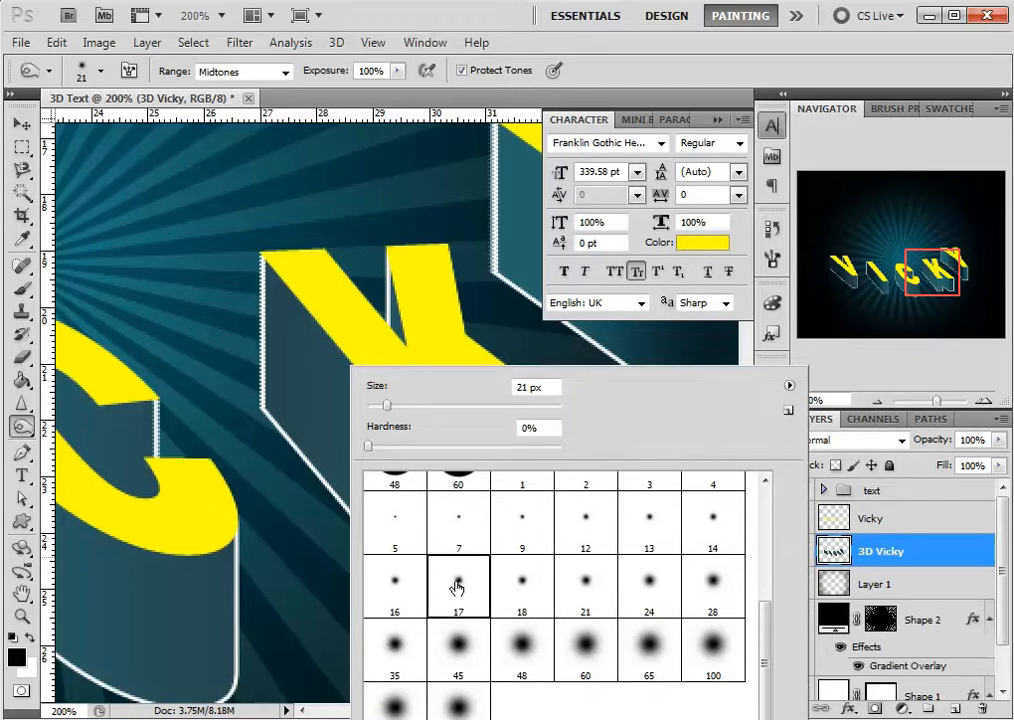
{"action": "left_click", "coordinate": [170, 320]}
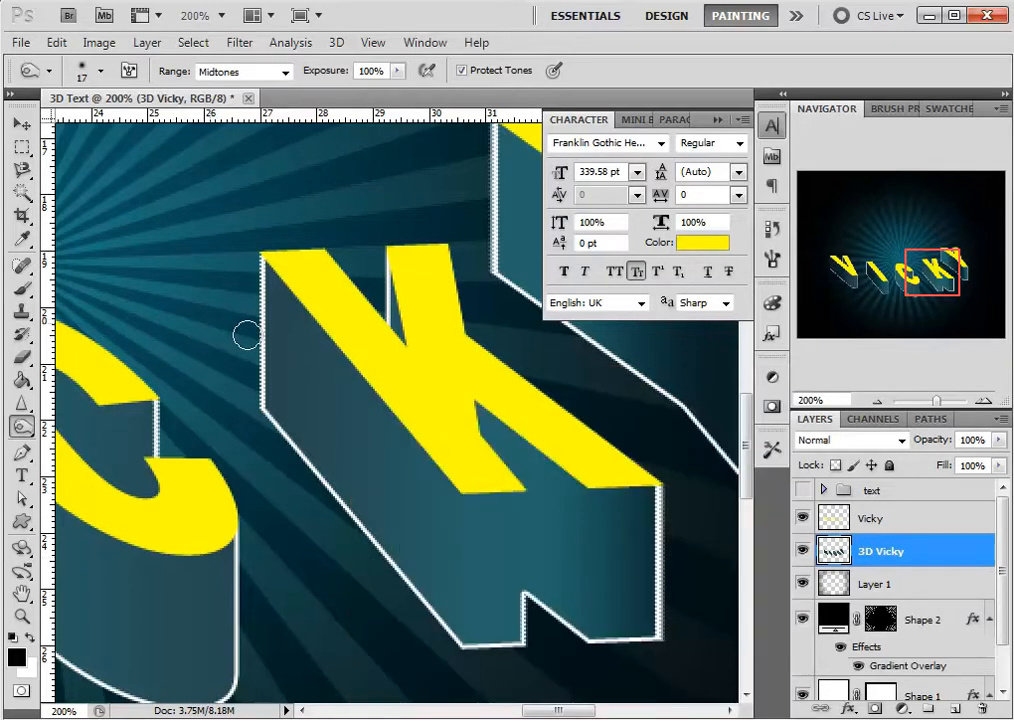
Paint soft black shading along the inner fold between the K's front legs with a 12 px Brush at 10% opacity.
{"action": "key", "text": "b"}
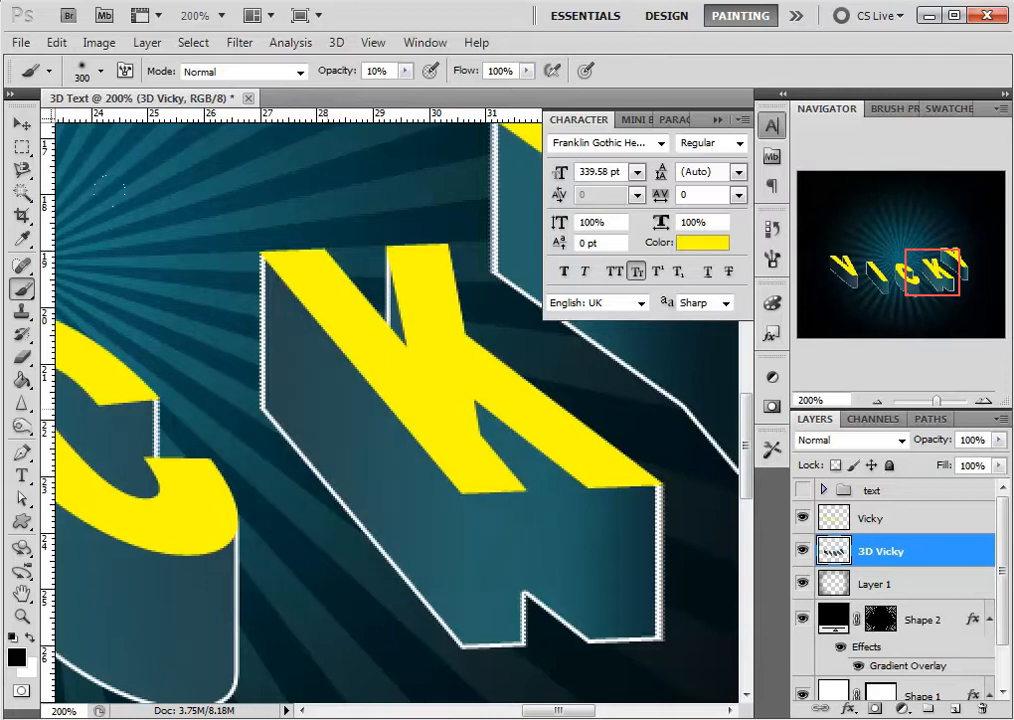
{"action": "right_click", "coordinate": [340, 407]}
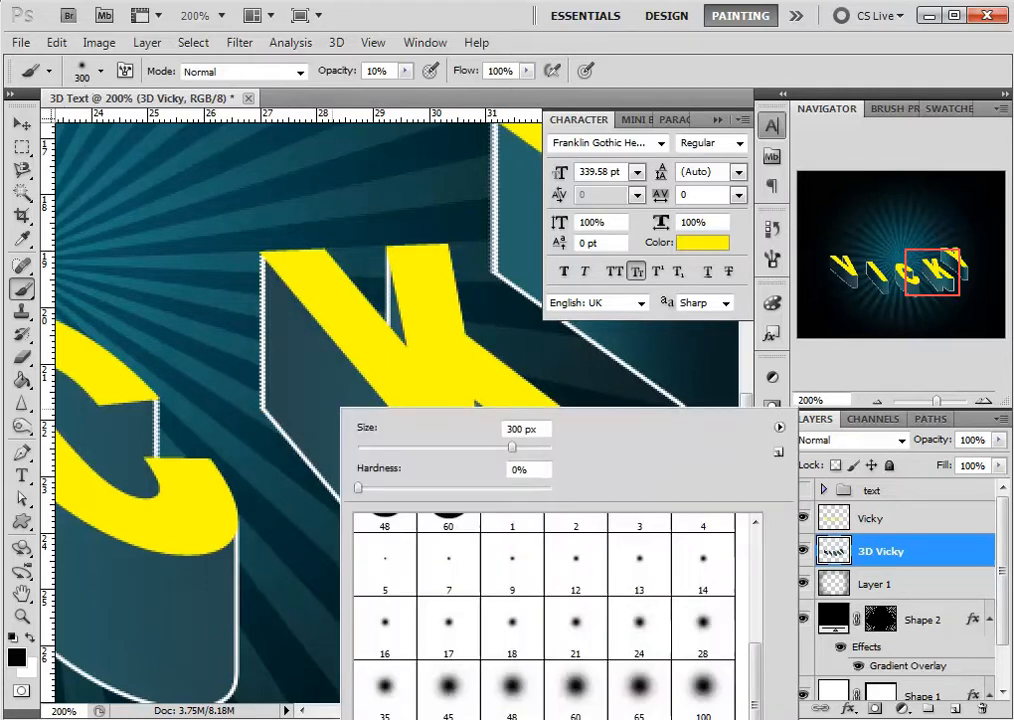
{"action": "right_click", "coordinate": [168, 247]}
{"action": "left_click_drag", "start_coordinate": [238, 288], "coordinate": [207, 291]}
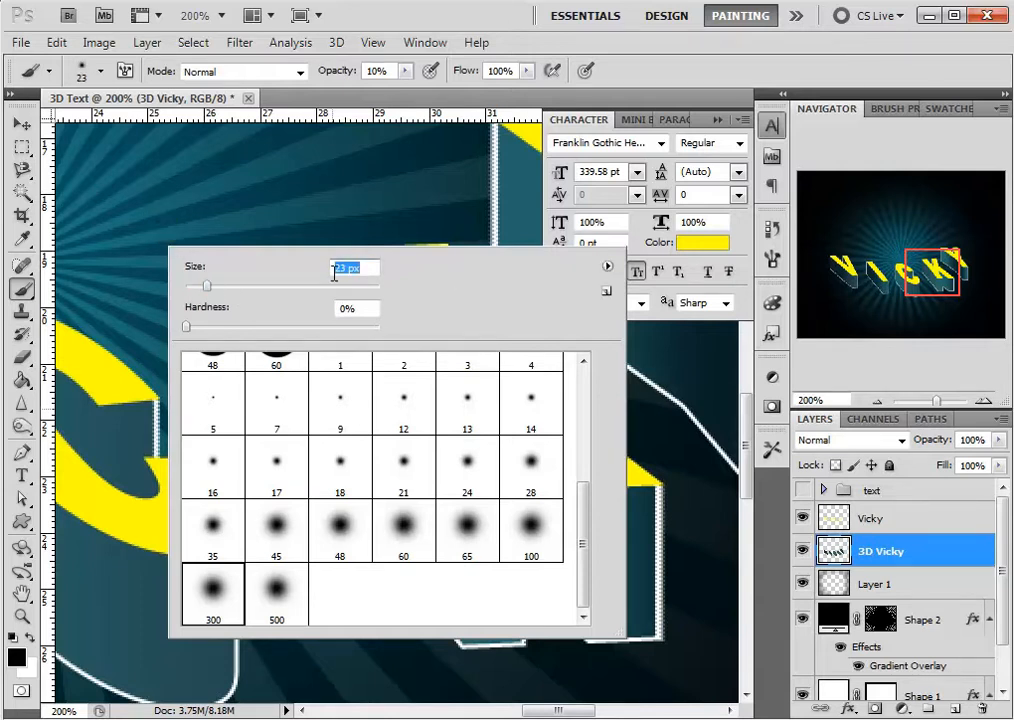
{"action": "left_click", "coordinate": [560, 673]}
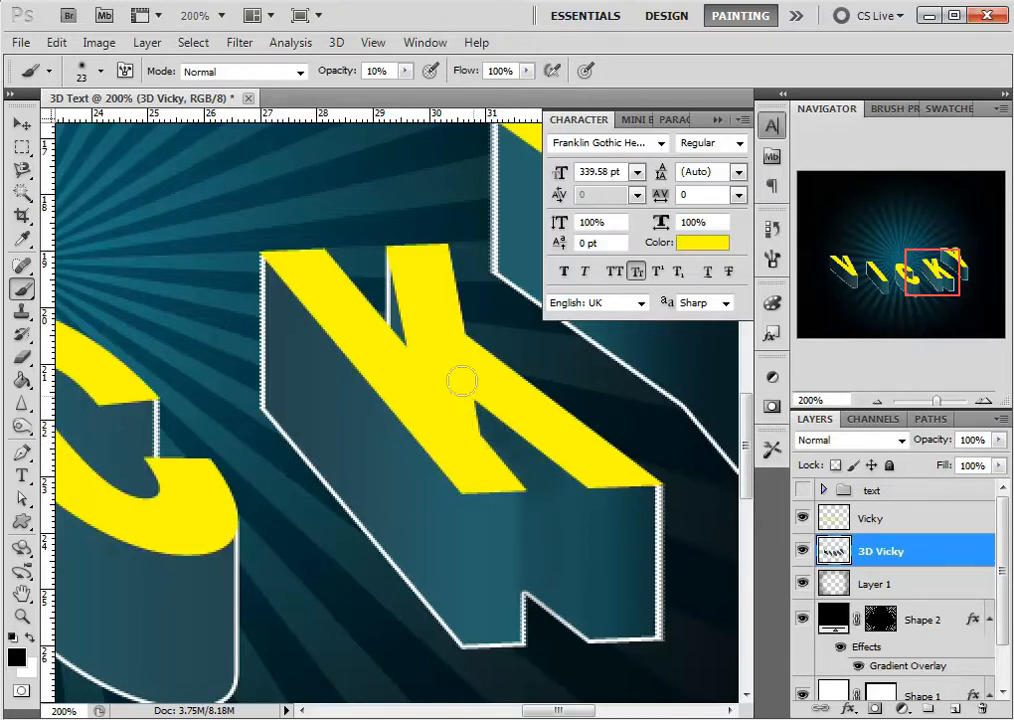
{"action": "right_click", "coordinate": [538, 462]}
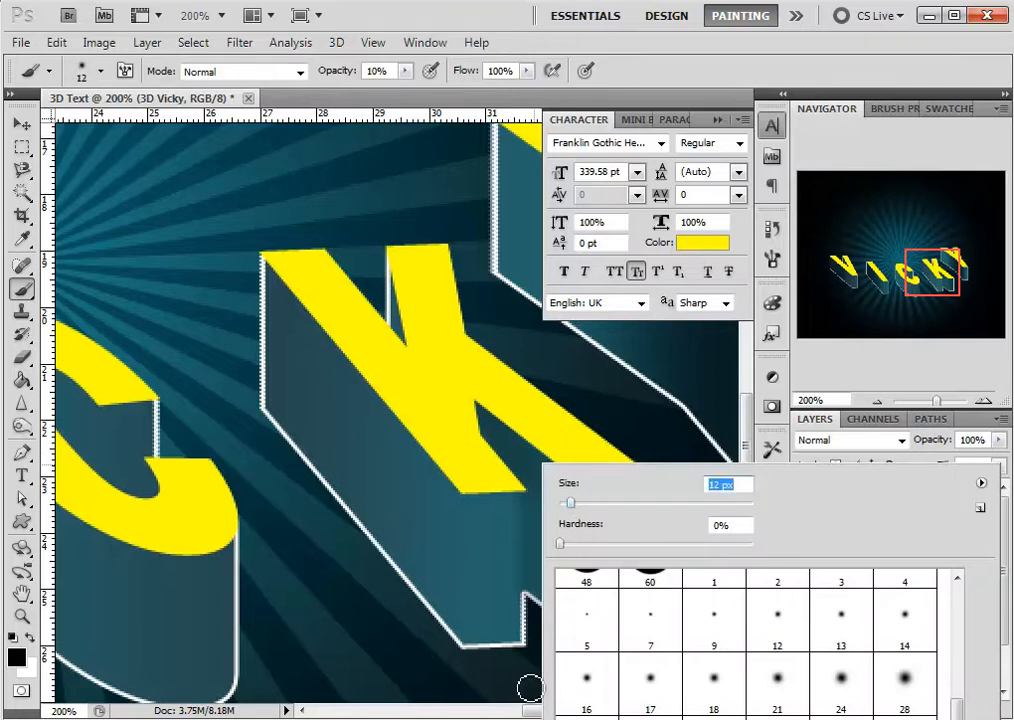
{"action": "key", "text": "Return"}
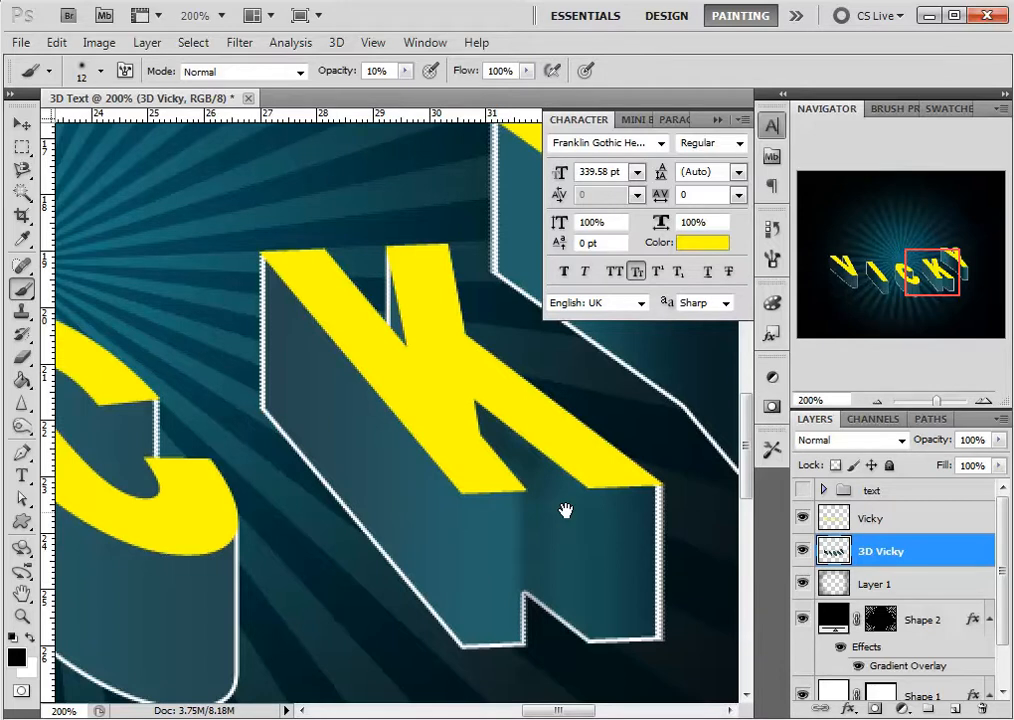
Shade the inner wall of the letter C beside its upper terminal with the 12 px soft black Brush.
{"action": "left_click_drag", "start_coordinate": [565, 511], "coordinate": [395, 510]}
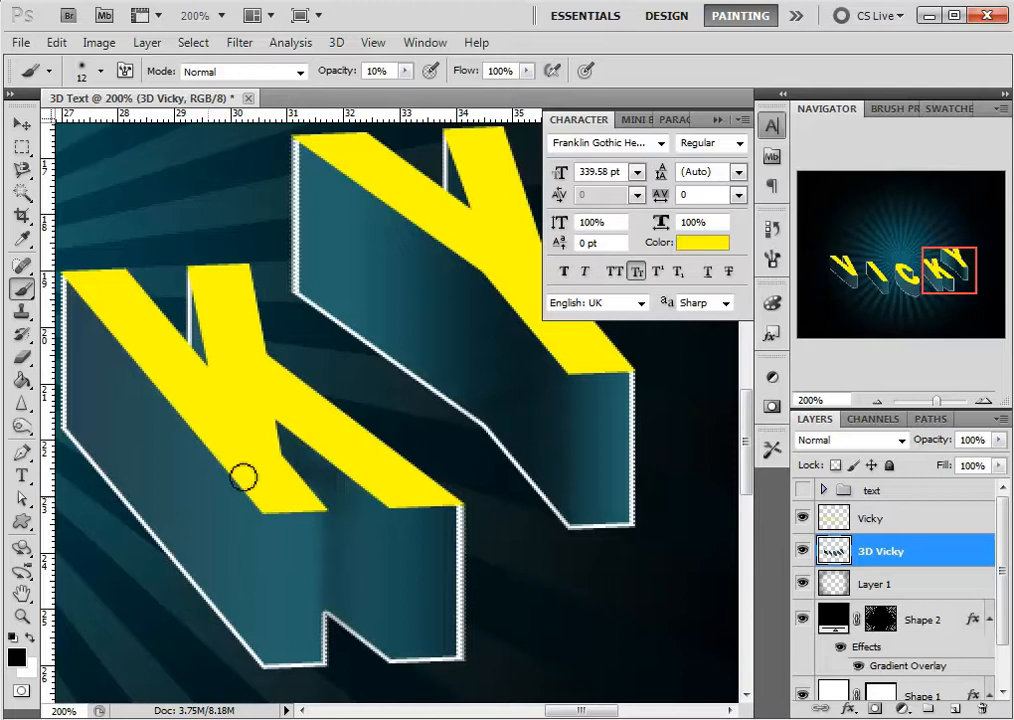
{"action": "left_click_drag", "start_coordinate": [485, 420], "coordinate": [629, 403]}
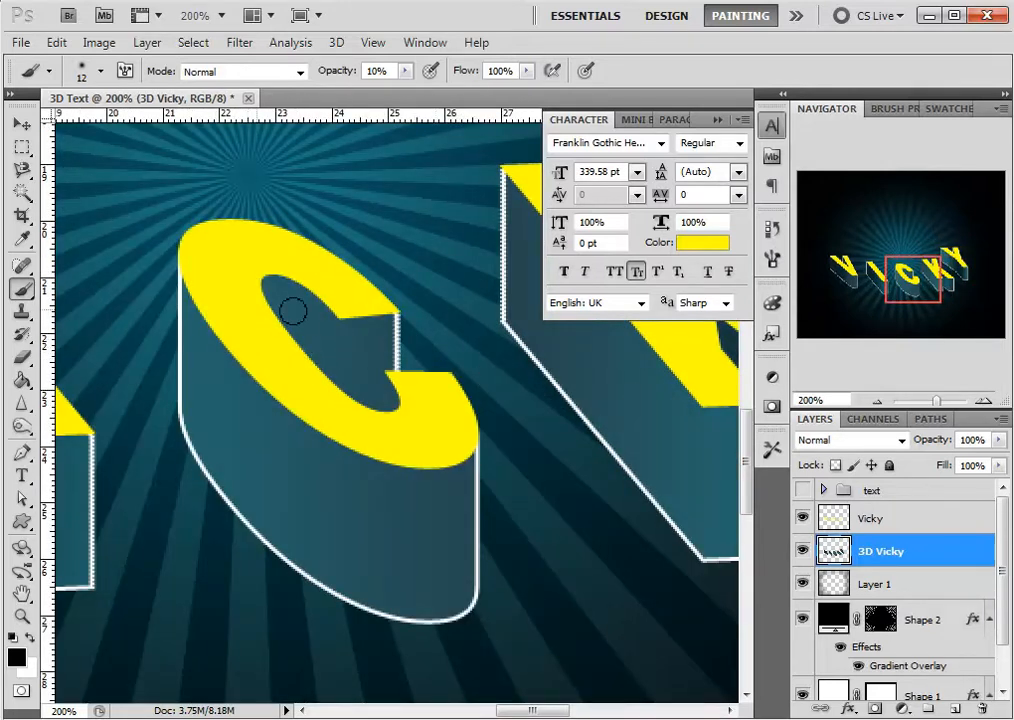
{"action": "left_click_drag", "start_coordinate": [338, 320], "coordinate": [345, 387]}
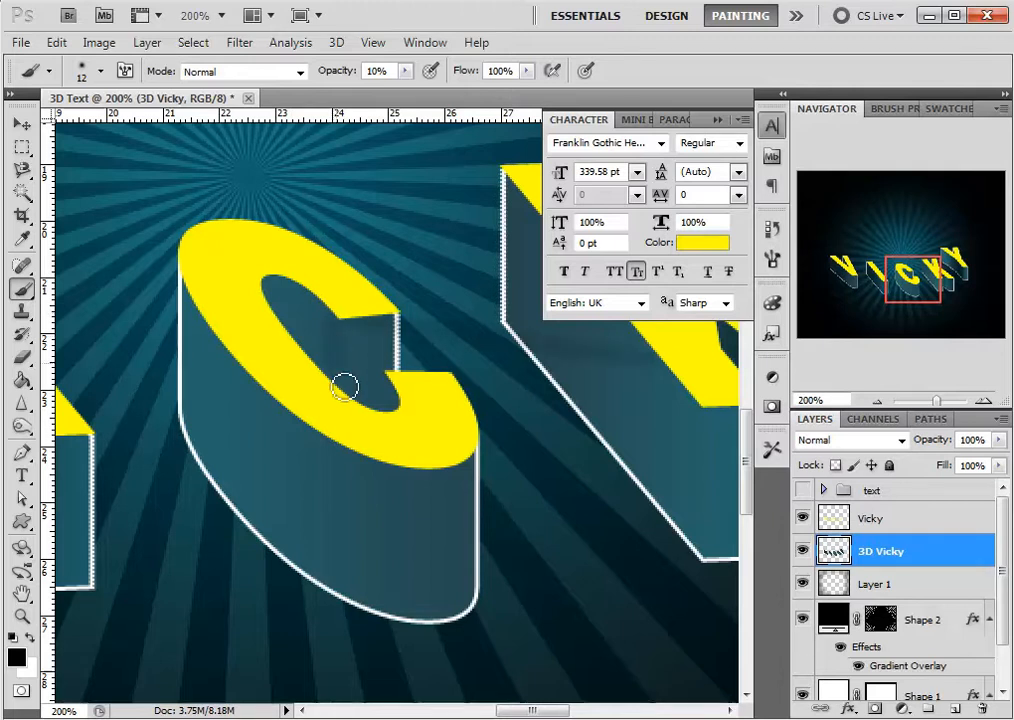
{"action": "left_click_drag", "start_coordinate": [337, 324], "coordinate": [342, 388]}
{"action": "left_click_drag", "start_coordinate": [344, 330], "coordinate": [350, 400]}
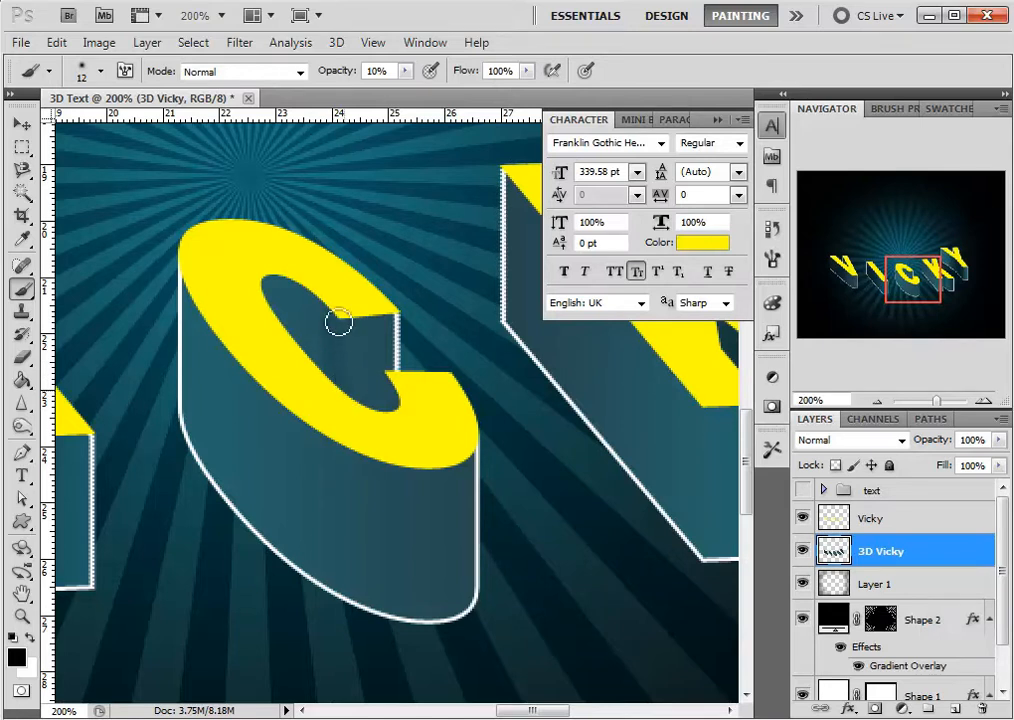
{"action": "left_click_drag", "start_coordinate": [337, 321], "coordinate": [342, 388]}
{"action": "mouse_move", "coordinate": [308, 306]}
{"action": "left_mouse_down"}
{"action": "mouse_move", "coordinate": [327, 356]}
{"action": "mouse_move", "coordinate": [314, 309]}
{"action": "mouse_move", "coordinate": [321, 349]}
{"action": "mouse_move", "coordinate": [306, 321]}
{"action": "mouse_move", "coordinate": [307, 337]}
{"action": "mouse_move", "coordinate": [318, 366]}
{"action": "mouse_move", "coordinate": [316, 311]}
{"action": "mouse_move", "coordinate": [326, 372]}
{"action": "left_mouse_up"}
{"action": "left_click_drag", "start_coordinate": [318, 306], "coordinate": [317, 356]}
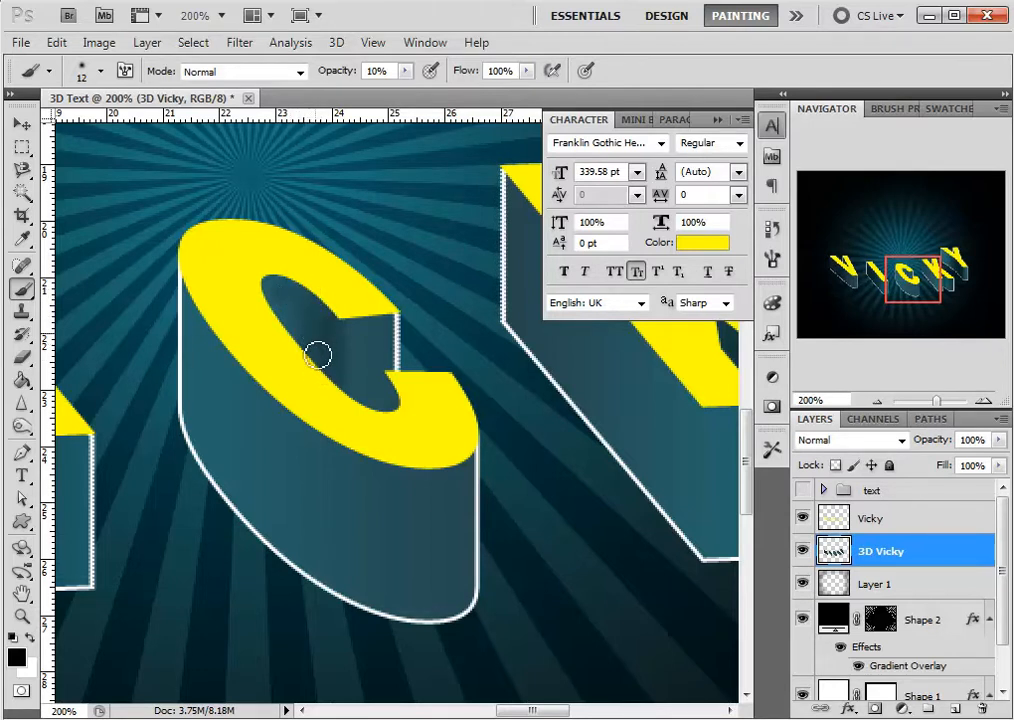
{"action": "left_click_drag", "start_coordinate": [304, 295], "coordinate": [303, 324]}
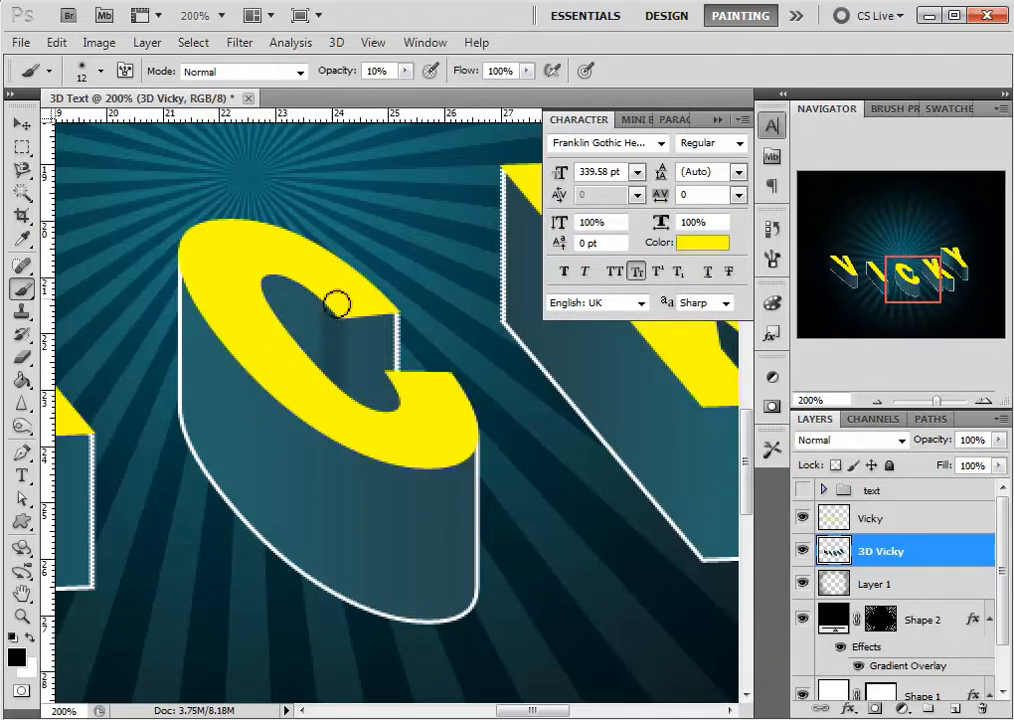
Enlarge the Brush to 20 px and deepen the shading on the inner wall of the C.
{"action": "right_click", "coordinate": [301, 333]}
{"action": "left_click_drag", "start_coordinate": [336, 369], "coordinate": [341, 372]}
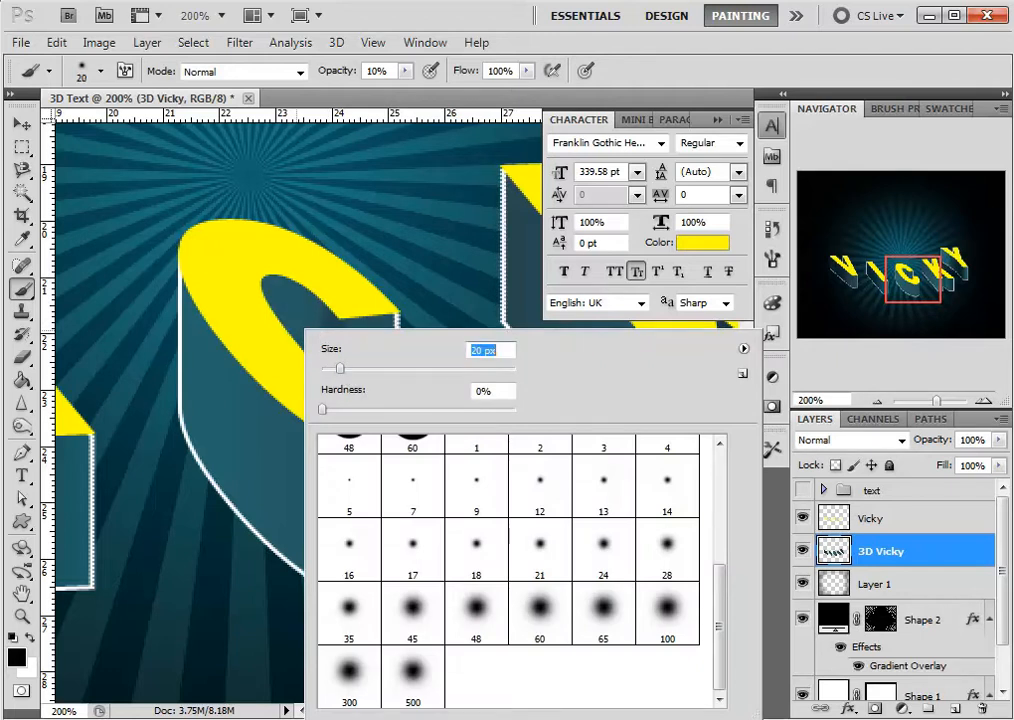
{"action": "key", "text": "Return"}
{"action": "left_click_drag", "start_coordinate": [316, 374], "coordinate": [301, 299]}
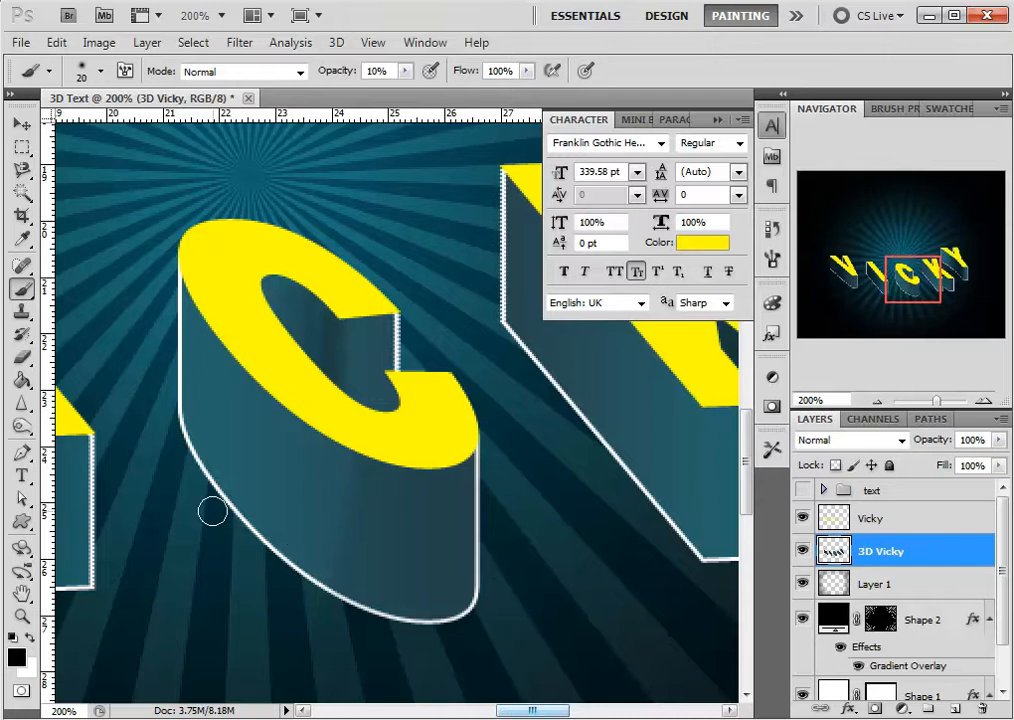
Return to the Burn tool for shading the side face of the letter I.
{"action": "mouse_move", "coordinate": [274, 568]}
{"action": "left_mouse_down"}
{"action": "mouse_move", "coordinate": [455, 548]}
{"action": "mouse_move", "coordinate": [529, 553]}
{"action": "left_mouse_up"}
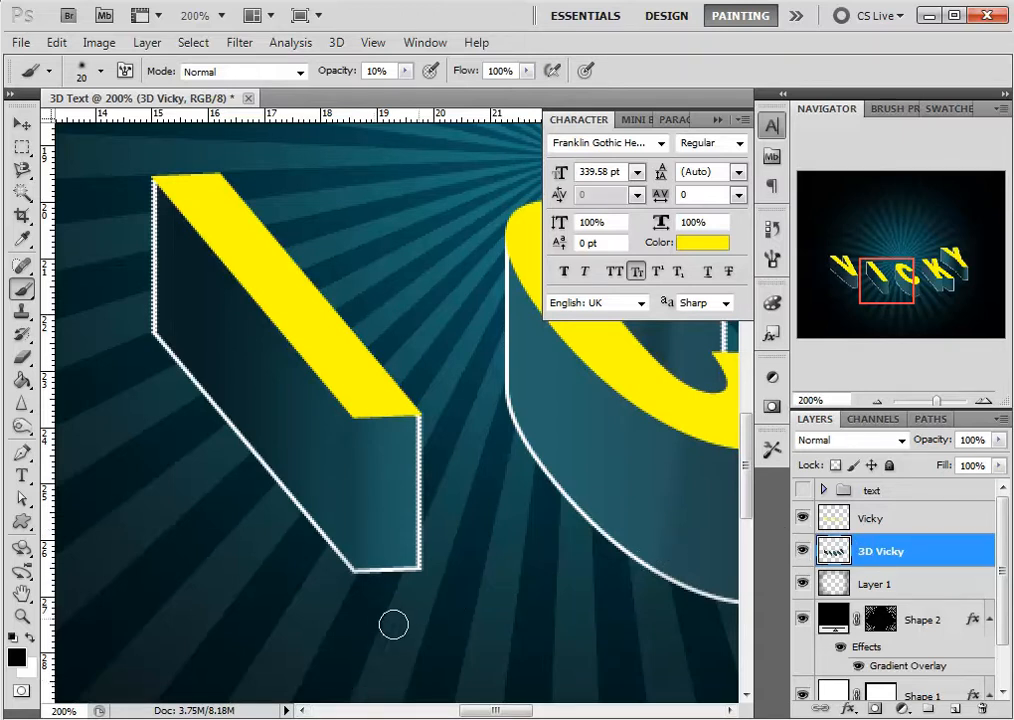
{"action": "key", "text": "e"}
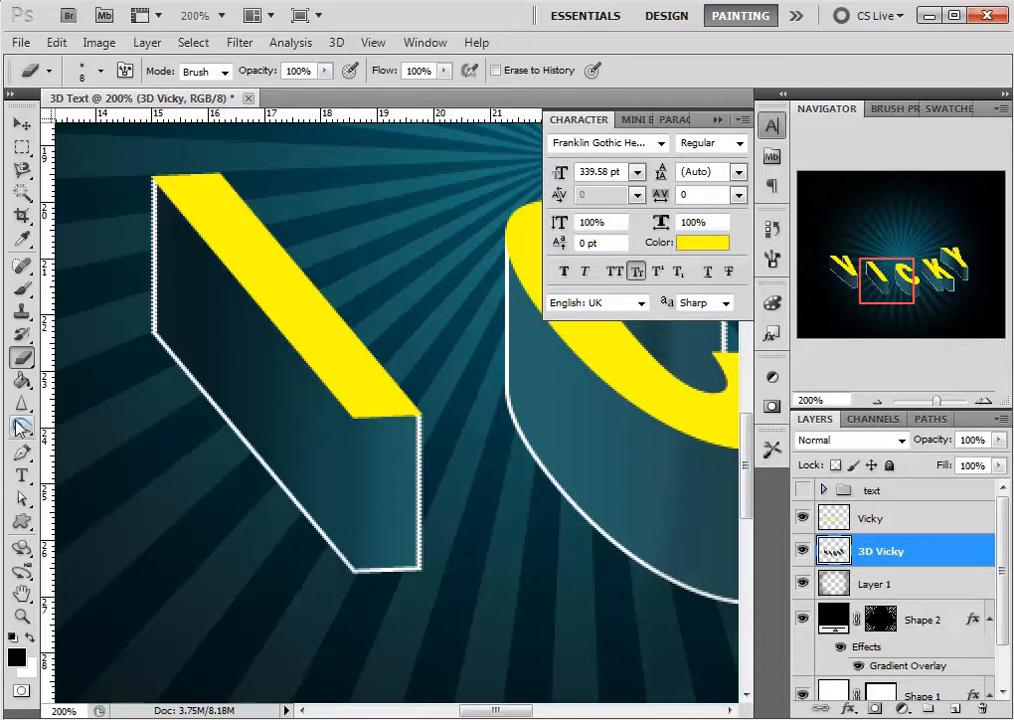
{"action": "key", "text": "o"}
Try to darken the I's long side face near its front corner with the Burn tool at 100% exposure.
{"action": "left_click_drag", "start_coordinate": [325, 485], "coordinate": [344, 489]}
{"action": "mouse_move", "coordinate": [342, 428]}
{"action": "left_mouse_down"}
{"action": "mouse_move", "coordinate": [470, 433]}
{"action": "mouse_move", "coordinate": [487, 462]}
{"action": "mouse_move", "coordinate": [491, 553]}
{"action": "left_mouse_up"}
{"action": "key", "text": "ctrl+z"}
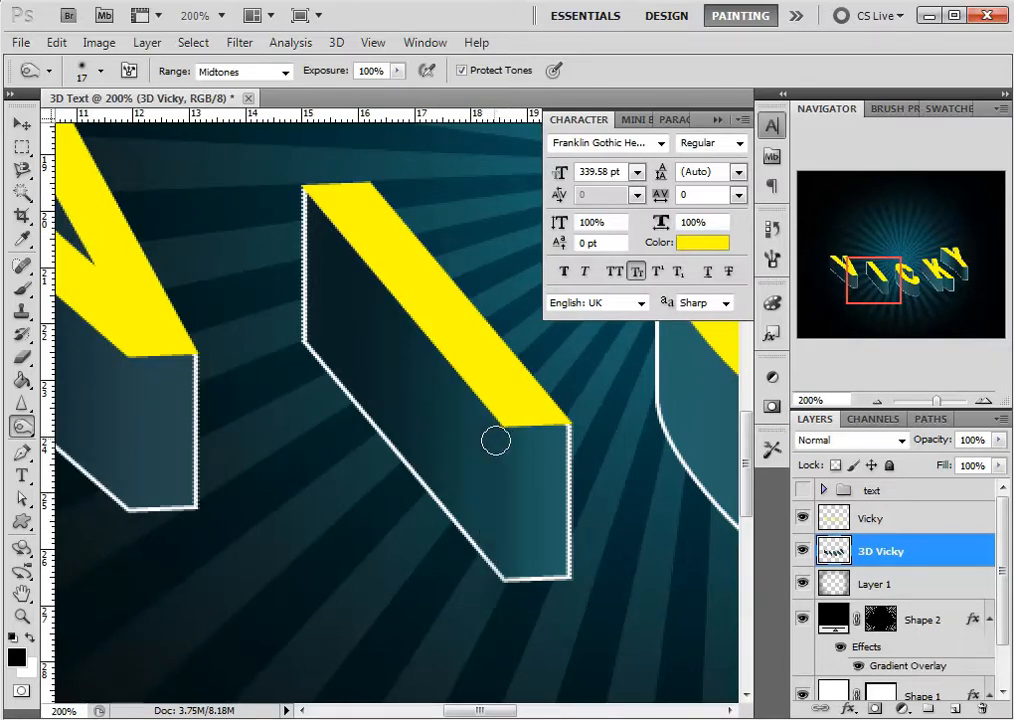
{"action": "left_click_drag", "start_coordinate": [498, 440], "coordinate": [500, 620]}
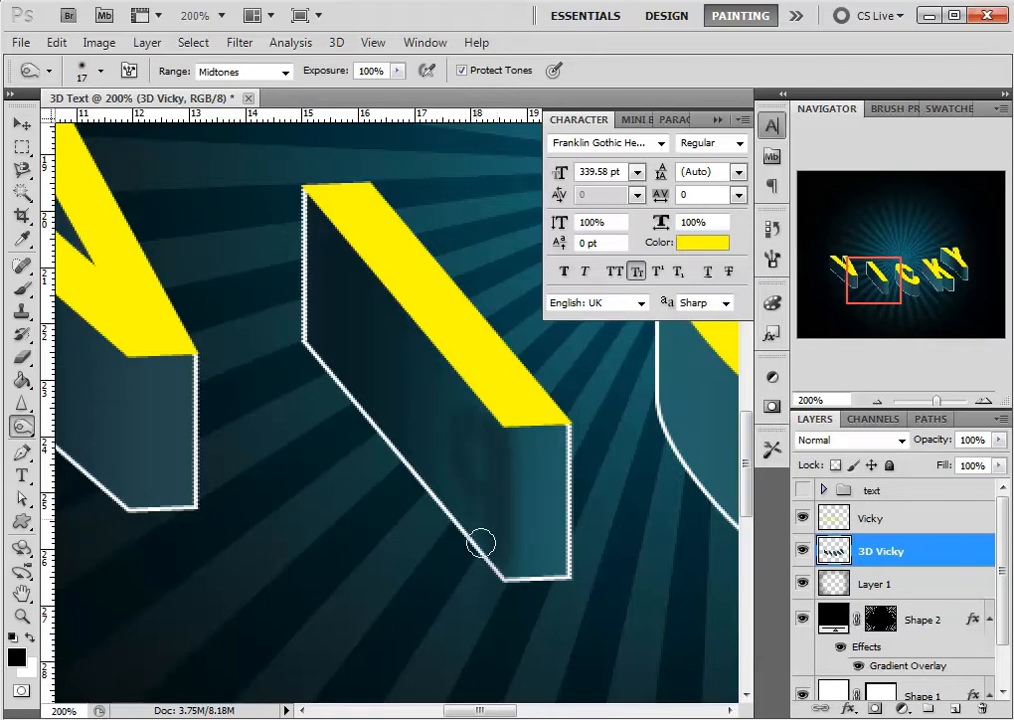
{"action": "key", "text": "ctrl+z"}
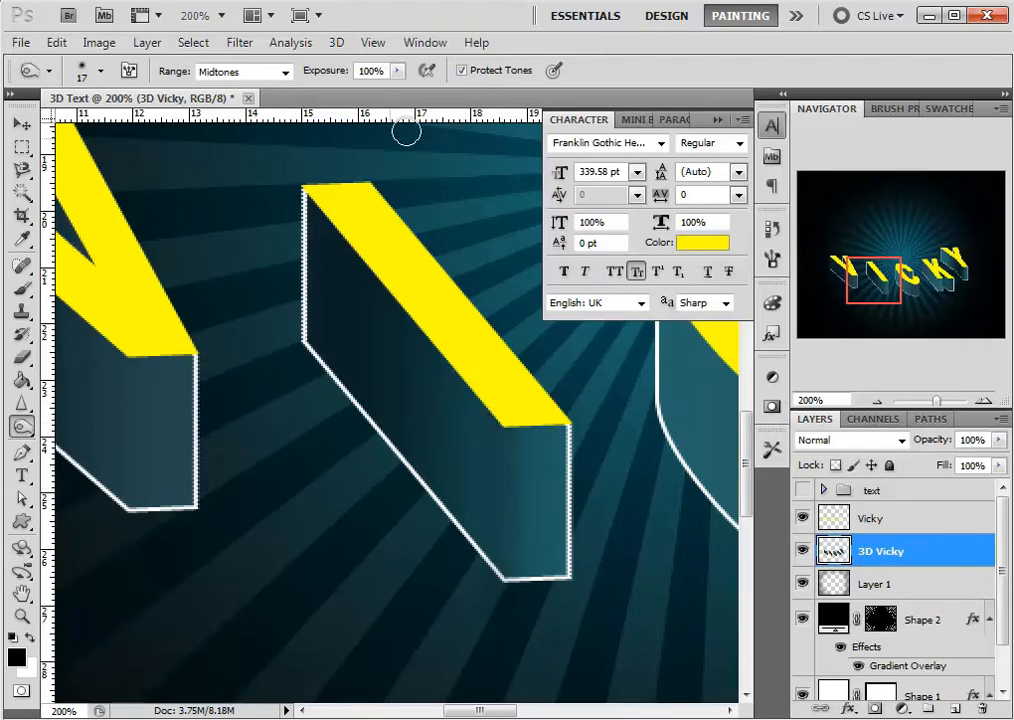
Lower the Burn exposure to 44% and darken the I's long side face up to its front corner.
{"action": "left_click", "coordinate": [395, 72]}
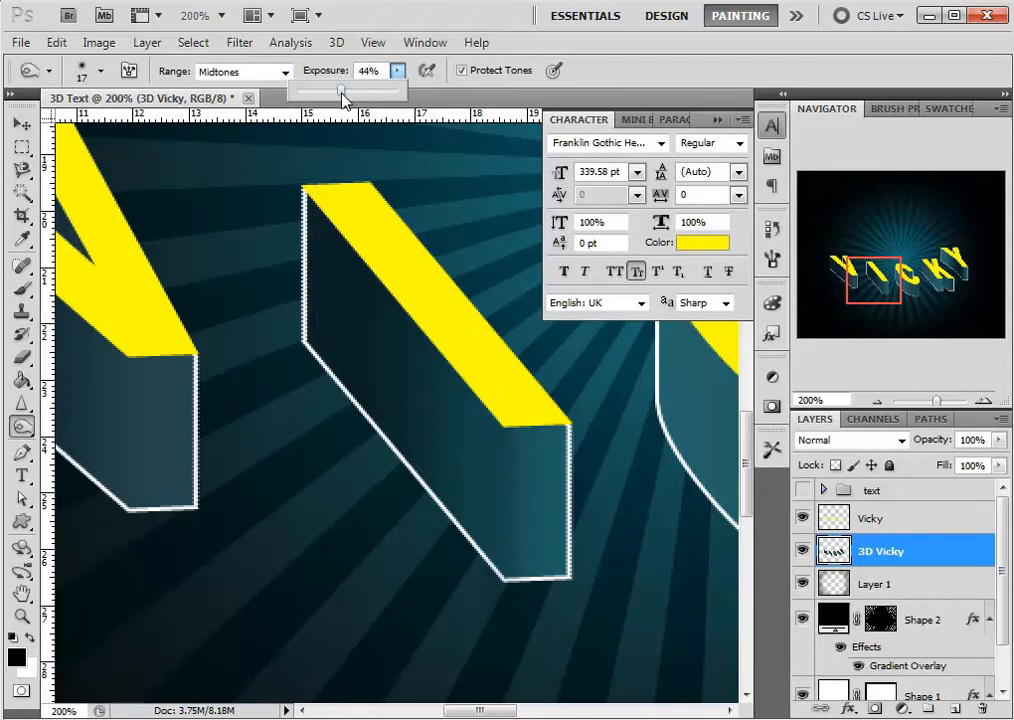
{"action": "left_click_drag", "start_coordinate": [486, 424], "coordinate": [484, 556]}
{"action": "mouse_move", "coordinate": [476, 414]}
{"action": "left_mouse_down"}
{"action": "mouse_move", "coordinate": [469, 512]}
{"action": "mouse_move", "coordinate": [447, 379]}
{"action": "mouse_move", "coordinate": [451, 461]}
{"action": "mouse_move", "coordinate": [467, 513]}
{"action": "mouse_move", "coordinate": [459, 388]}
{"action": "mouse_move", "coordinate": [471, 408]}
{"action": "mouse_move", "coordinate": [470, 564]}
{"action": "mouse_move", "coordinate": [489, 525]}
{"action": "mouse_move", "coordinate": [496, 437]}
{"action": "left_mouse_up"}
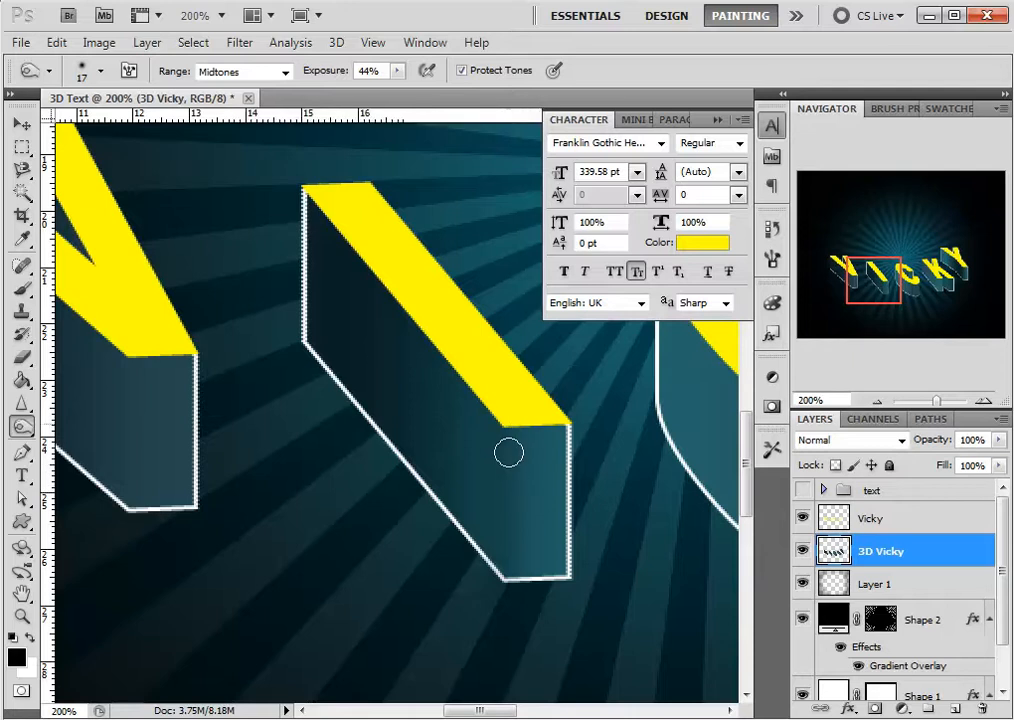
{"action": "key", "text": "alt"}
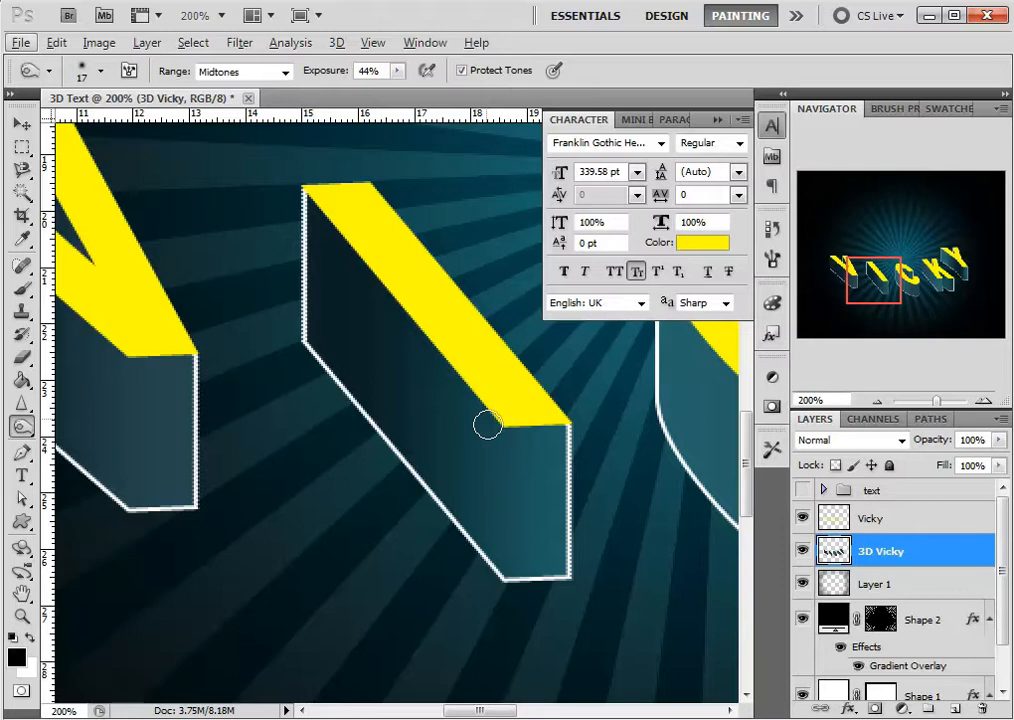
{"action": "mouse_move", "coordinate": [487, 424]}
{"action": "left_mouse_down"}
{"action": "mouse_move", "coordinate": [507, 455]}
{"action": "mouse_move", "coordinate": [504, 641]}
{"action": "left_mouse_up"}
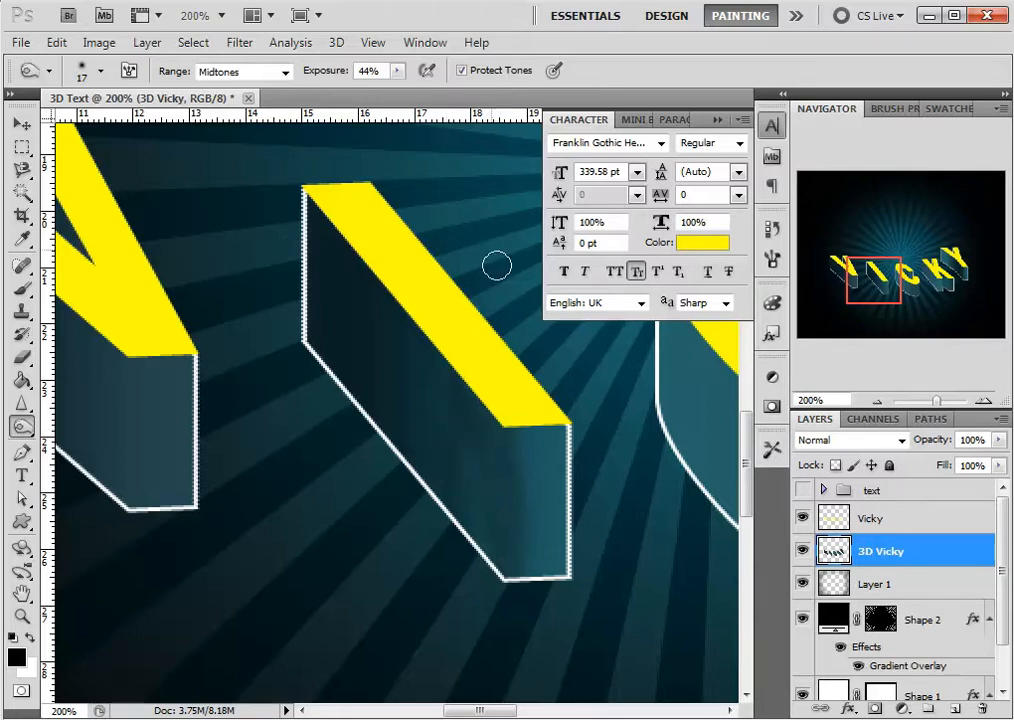
{"action": "key", "text": "ctrl+z"}
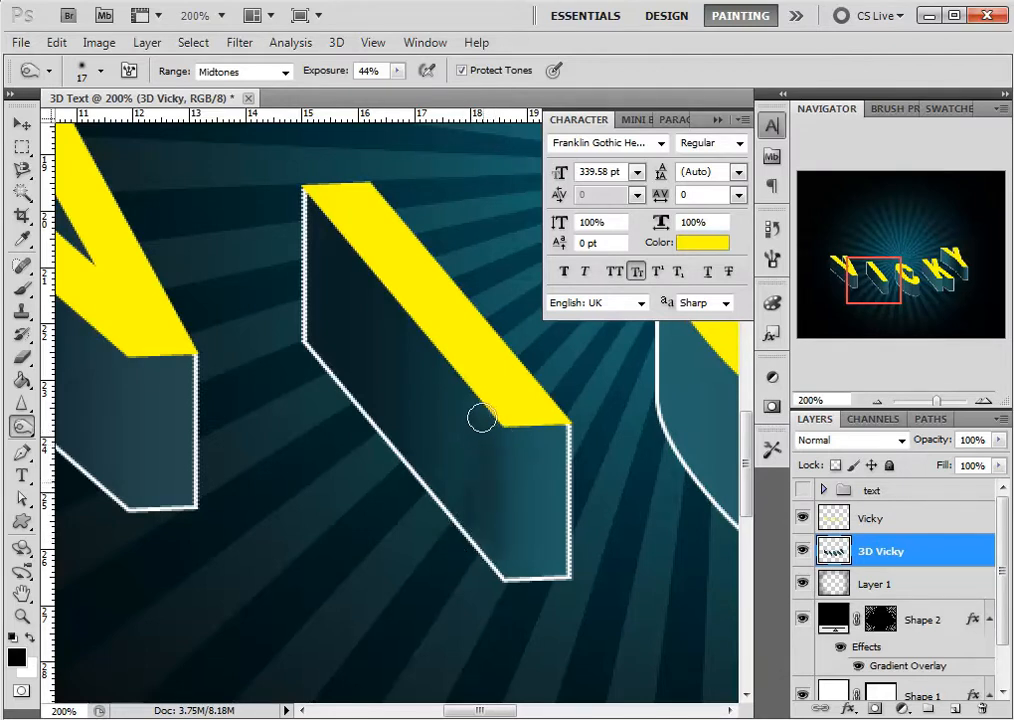
{"action": "mouse_move", "coordinate": [440, 359]}
{"action": "left_mouse_down"}
{"action": "mouse_move", "coordinate": [449, 438]}
{"action": "mouse_move", "coordinate": [423, 468]}
{"action": "mouse_move", "coordinate": [434, 419]}
{"action": "mouse_move", "coordinate": [479, 528]}
{"action": "mouse_move", "coordinate": [425, 403]}
{"action": "mouse_move", "coordinate": [335, 342]}
{"action": "left_mouse_up"}
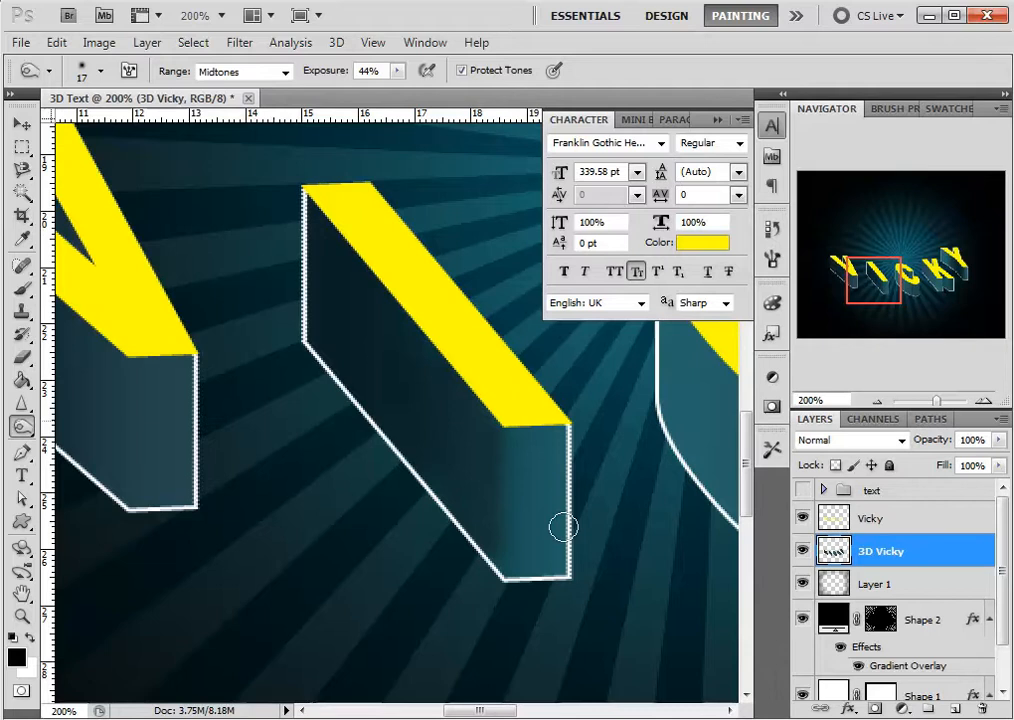
Burn the long side face of the letter V up to its front corner.
{"action": "left_click_drag", "start_coordinate": [335, 475], "coordinate": [437, 482]}
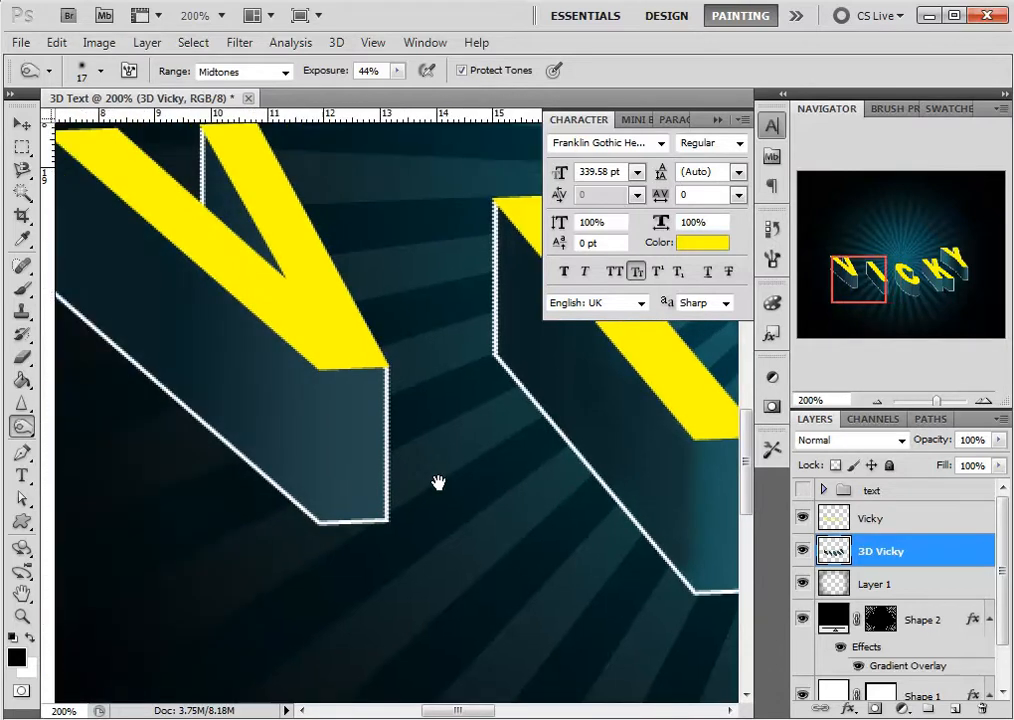
{"action": "left_click_drag", "start_coordinate": [364, 374], "coordinate": [346, 527]}
{"action": "mouse_move", "coordinate": [364, 378]}
{"action": "left_mouse_down"}
{"action": "mouse_move", "coordinate": [358, 514]}
{"action": "mouse_move", "coordinate": [319, 346]}
{"action": "mouse_move", "coordinate": [342, 418]}
{"action": "mouse_move", "coordinate": [334, 362]}
{"action": "mouse_move", "coordinate": [342, 473]}
{"action": "mouse_move", "coordinate": [318, 461]}
{"action": "mouse_move", "coordinate": [275, 374]}
{"action": "mouse_move", "coordinate": [321, 494]}
{"action": "mouse_move", "coordinate": [325, 341]}
{"action": "mouse_move", "coordinate": [346, 433]}
{"action": "mouse_move", "coordinate": [346, 348]}
{"action": "mouse_move", "coordinate": [344, 457]}
{"action": "mouse_move", "coordinate": [287, 399]}
{"action": "mouse_move", "coordinate": [273, 476]}
{"action": "mouse_move", "coordinate": [254, 431]}
{"action": "mouse_move", "coordinate": [270, 367]}
{"action": "mouse_move", "coordinate": [317, 391]}
{"action": "mouse_move", "coordinate": [306, 434]}
{"action": "left_mouse_up"}
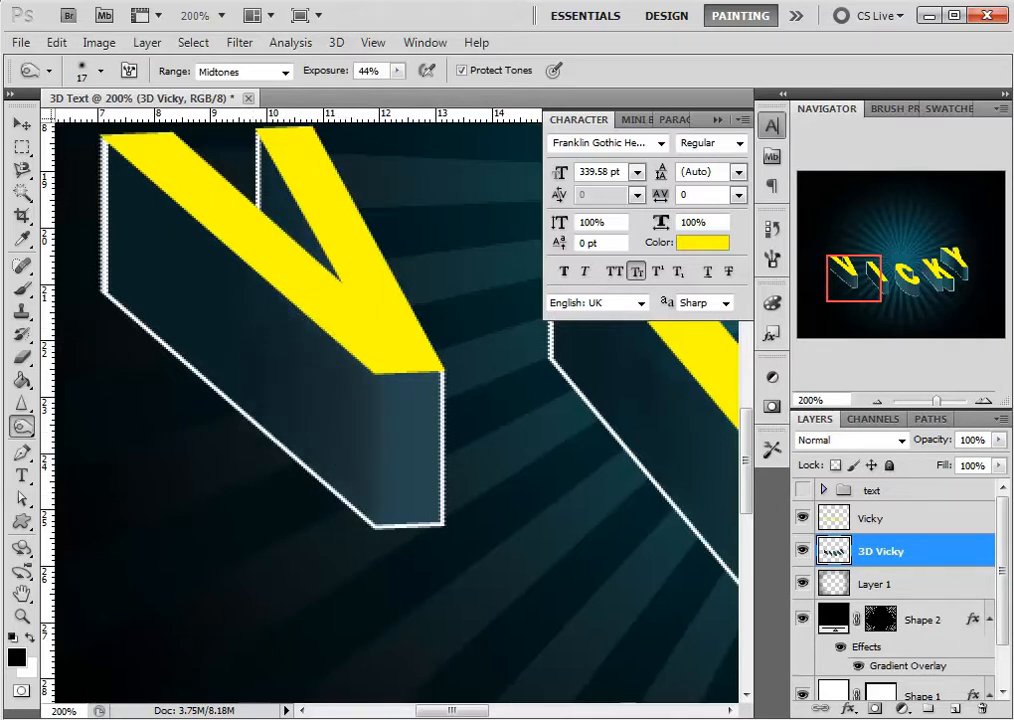
Activate the Dodge tool and set its soft brush to 22 px for highlighting the letters' sides.
{"action": "key", "text": "ctrl+minus"}
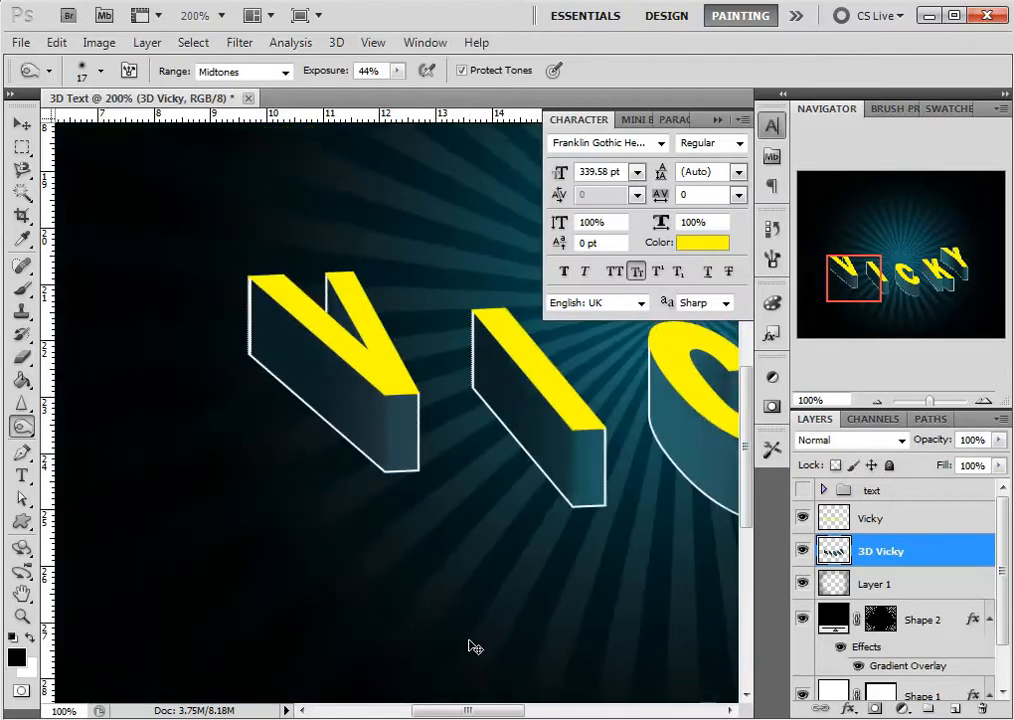
{"action": "key", "text": "ctrl+minus"}
{"action": "left_click_drag", "start_coordinate": [609, 548], "coordinate": [504, 622]}
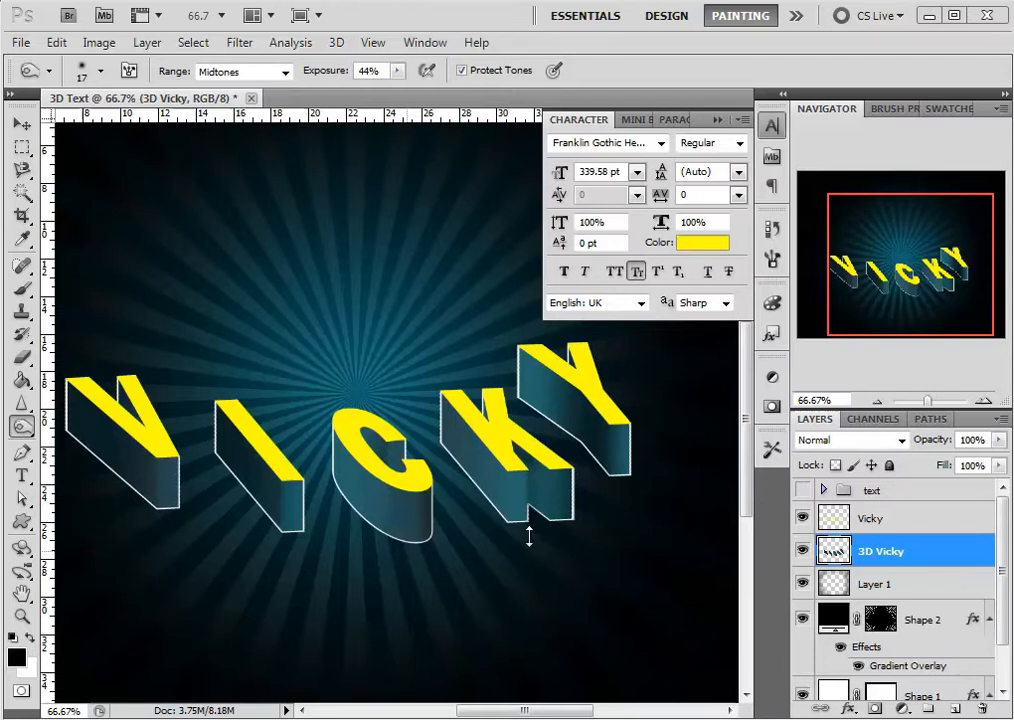
{"action": "left_click", "coordinate": [22, 428]}
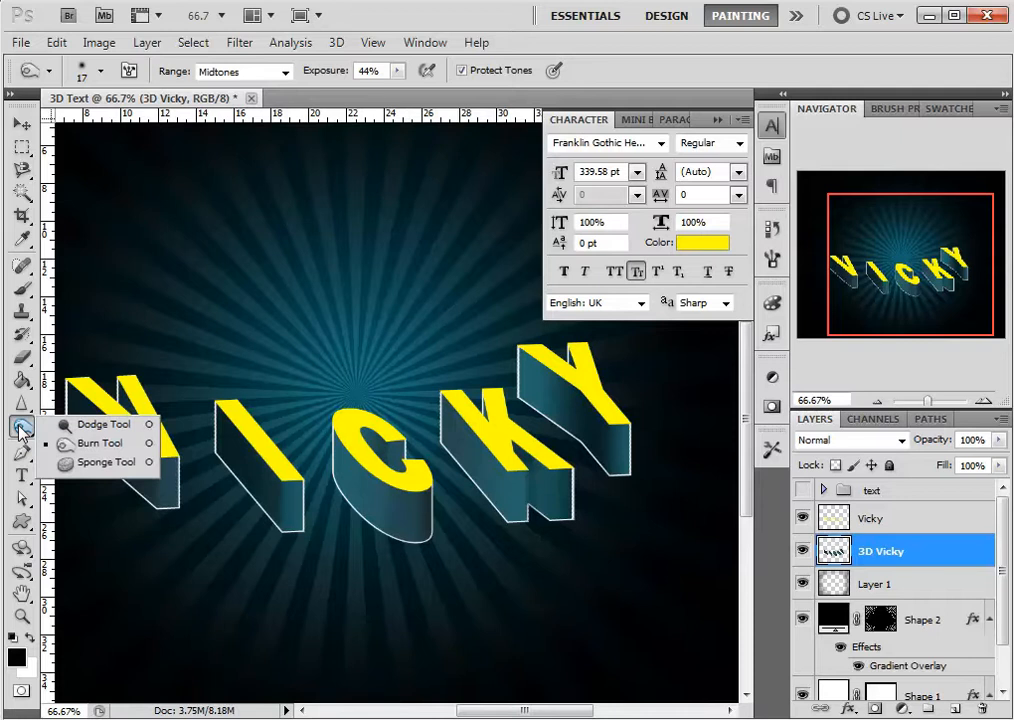
{"action": "left_click", "coordinate": [52, 427]}
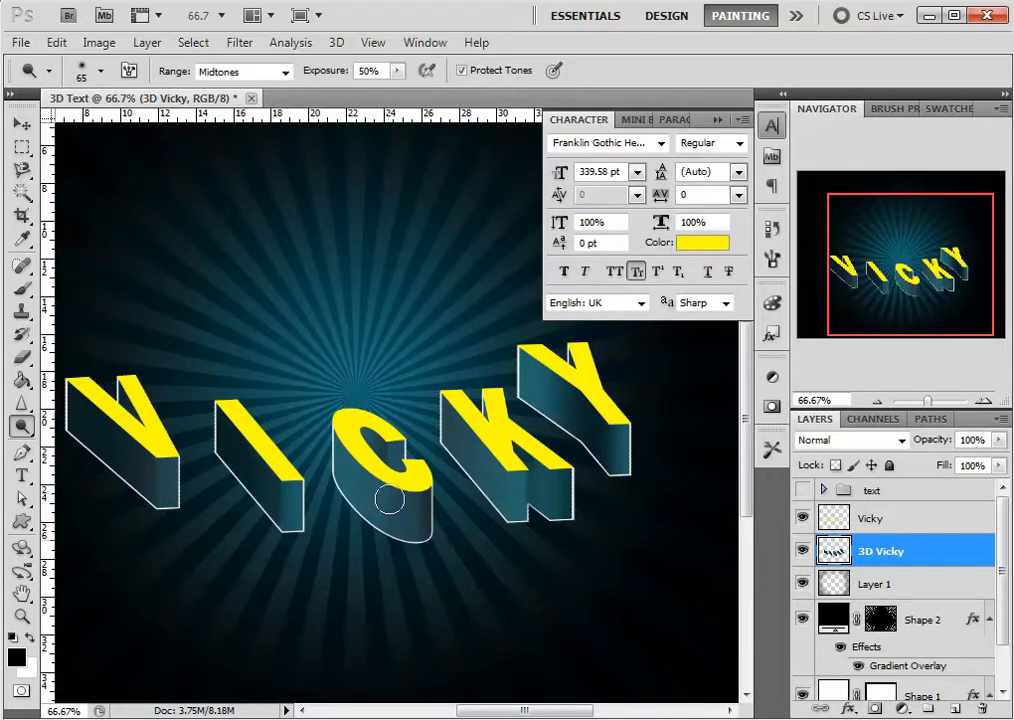
{"action": "right_click", "coordinate": [310, 392]}
{"action": "left_click_drag", "start_coordinate": [450, 535], "coordinate": [437, 530]}
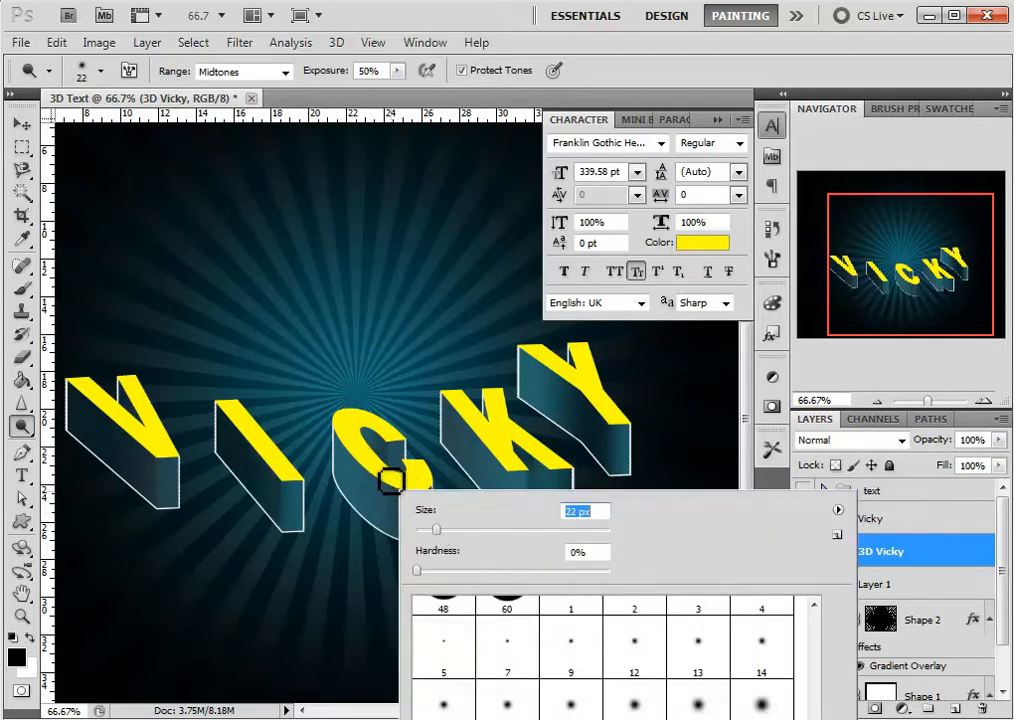
Dodge the outer curved side of the C and the K's front side face to add highlights.
{"action": "left_click", "coordinate": [391, 482]}
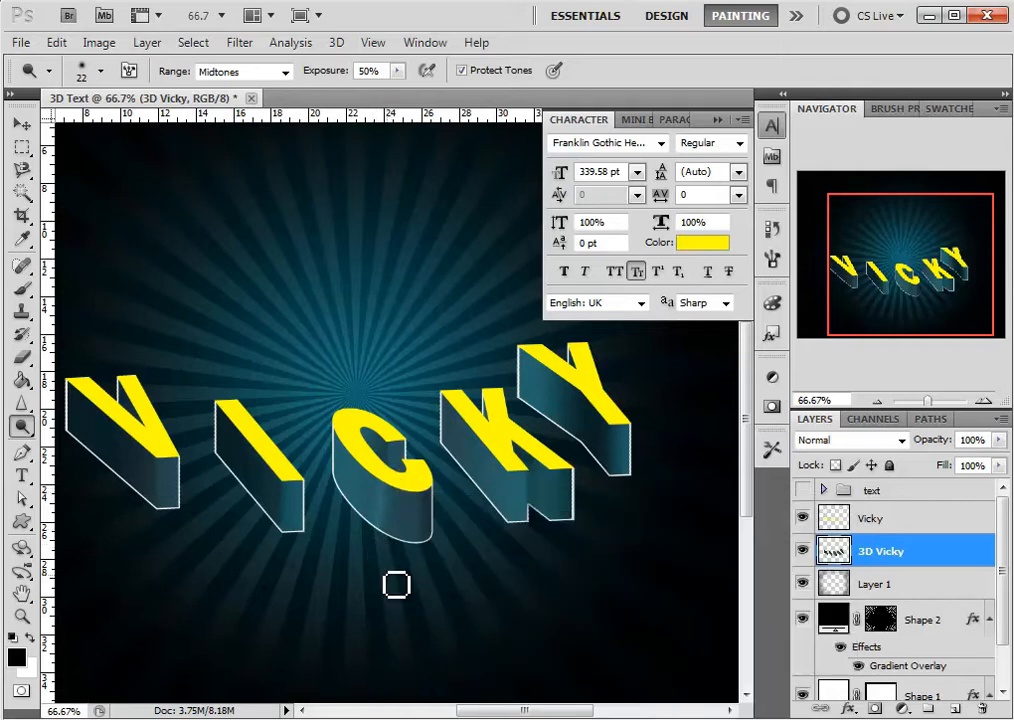
{"action": "mouse_move", "coordinate": [386, 528]}
{"action": "left_mouse_down"}
{"action": "mouse_move", "coordinate": [394, 507]}
{"action": "mouse_move", "coordinate": [428, 511]}
{"action": "mouse_move", "coordinate": [424, 503]}
{"action": "left_mouse_up"}
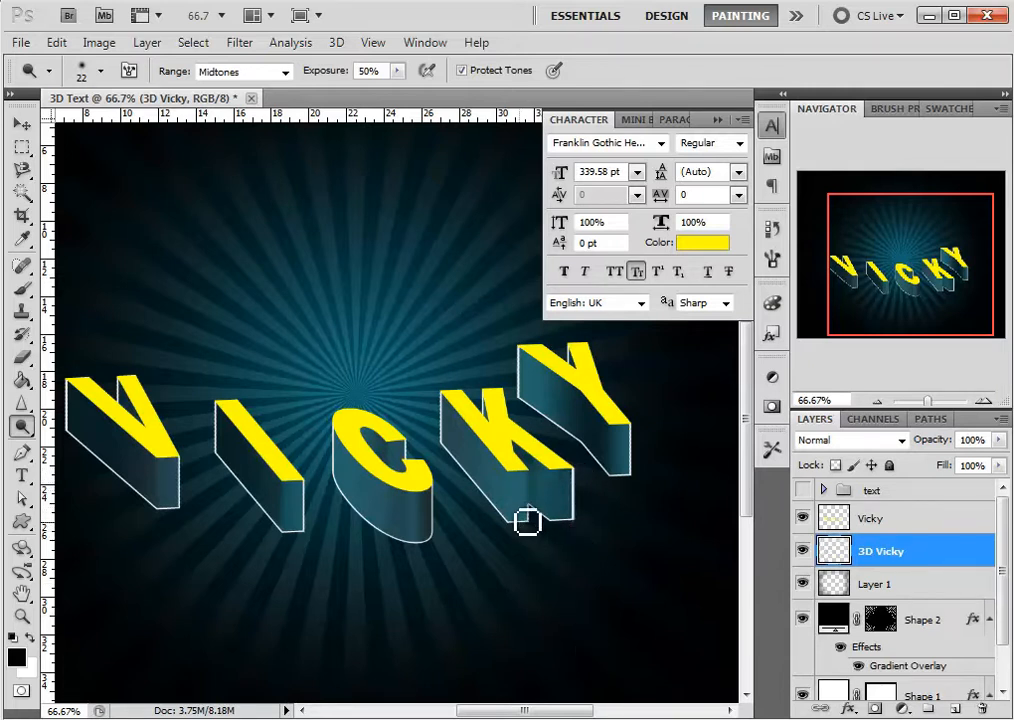
{"action": "mouse_move", "coordinate": [514, 493]}
{"action": "left_mouse_down"}
{"action": "mouse_move", "coordinate": [518, 480]}
{"action": "mouse_move", "coordinate": [523, 539]}
{"action": "left_mouse_up"}
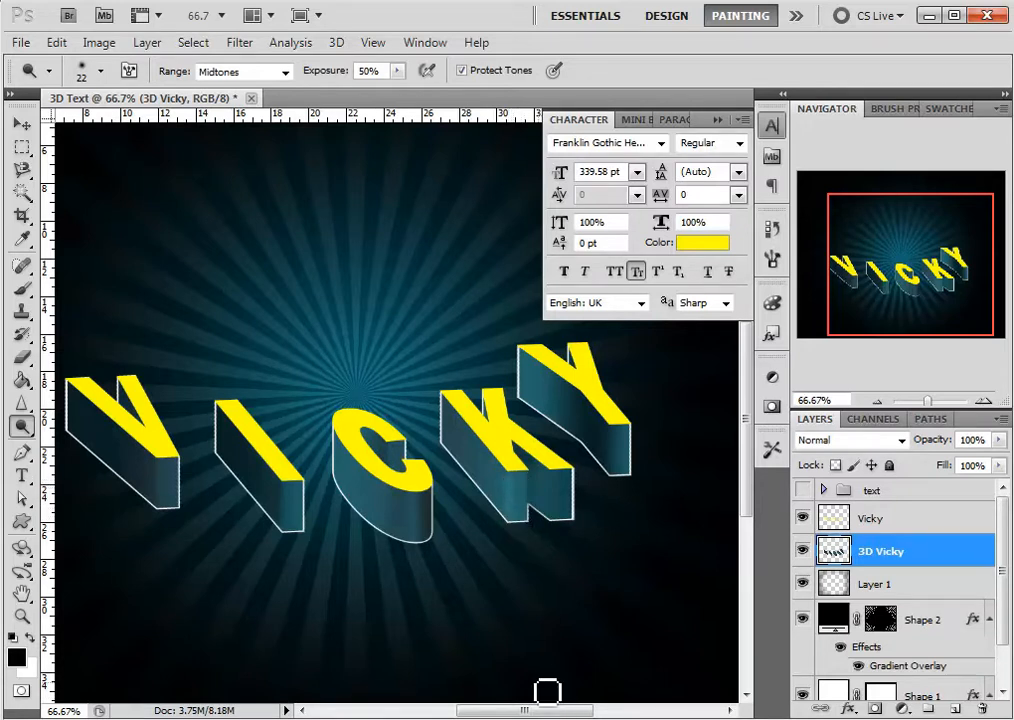
Dodge the C's lower curved side and the I's front side face, and undo the last stroke on the K.
{"action": "left_click_drag", "start_coordinate": [405, 489], "coordinate": [385, 543]}
{"action": "left_click_drag", "start_coordinate": [402, 500], "coordinate": [398, 545]}
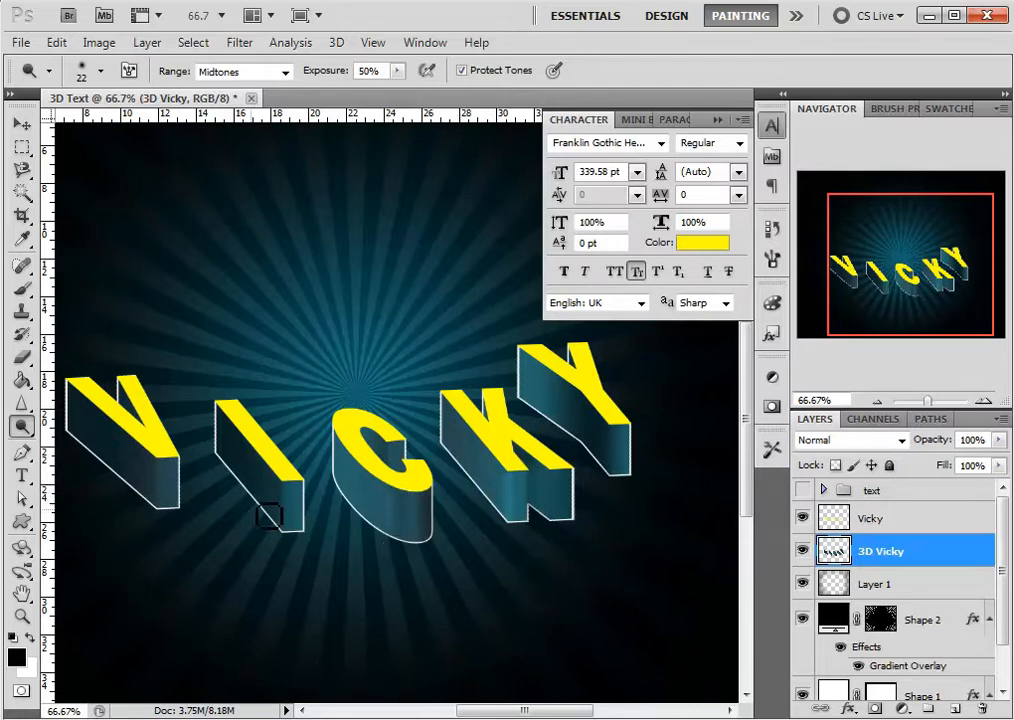
{"action": "left_click_drag", "start_coordinate": [292, 490], "coordinate": [295, 545]}
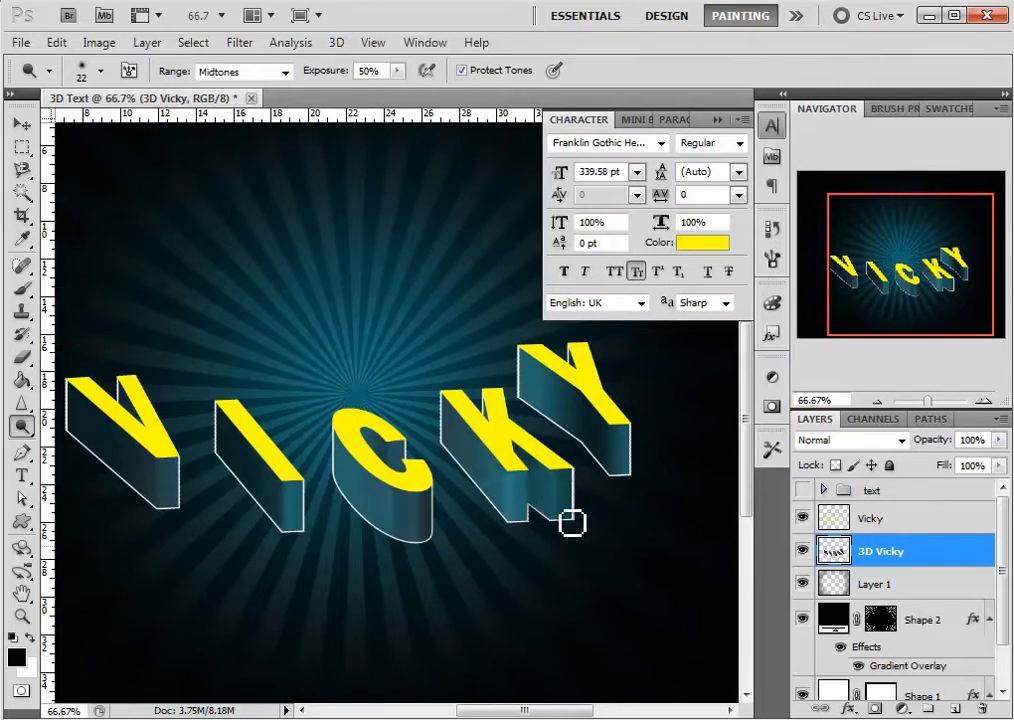
{"action": "mouse_move", "coordinate": [501, 513]}
{"action": "left_mouse_down"}
{"action": "mouse_move", "coordinate": [498, 468]}
{"action": "mouse_move", "coordinate": [500, 536]}
{"action": "mouse_move", "coordinate": [505, 464]}
{"action": "mouse_move", "coordinate": [507, 523]}
{"action": "left_mouse_up"}
{"action": "key", "text": "ctrl+z"}
Select the Vicky layer, then hide and reshow it to inspect the shaded 3D sides beneath the yellow letter faces.
{"action": "left_click", "coordinate": [893, 533]}
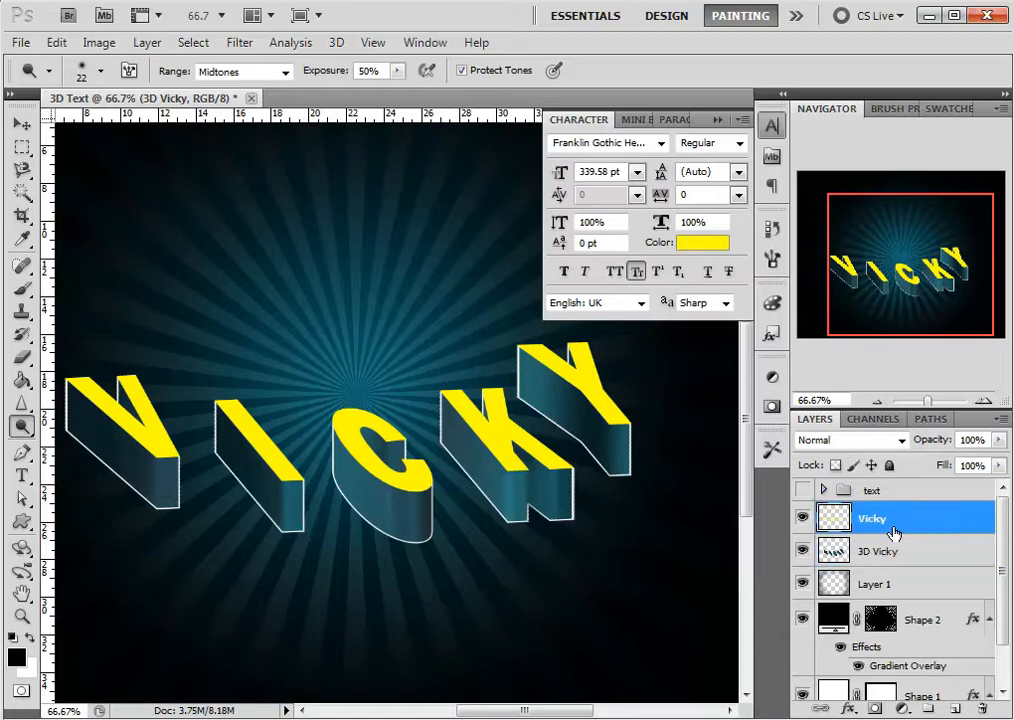
{"action": "left_click", "coordinate": [803, 518]}
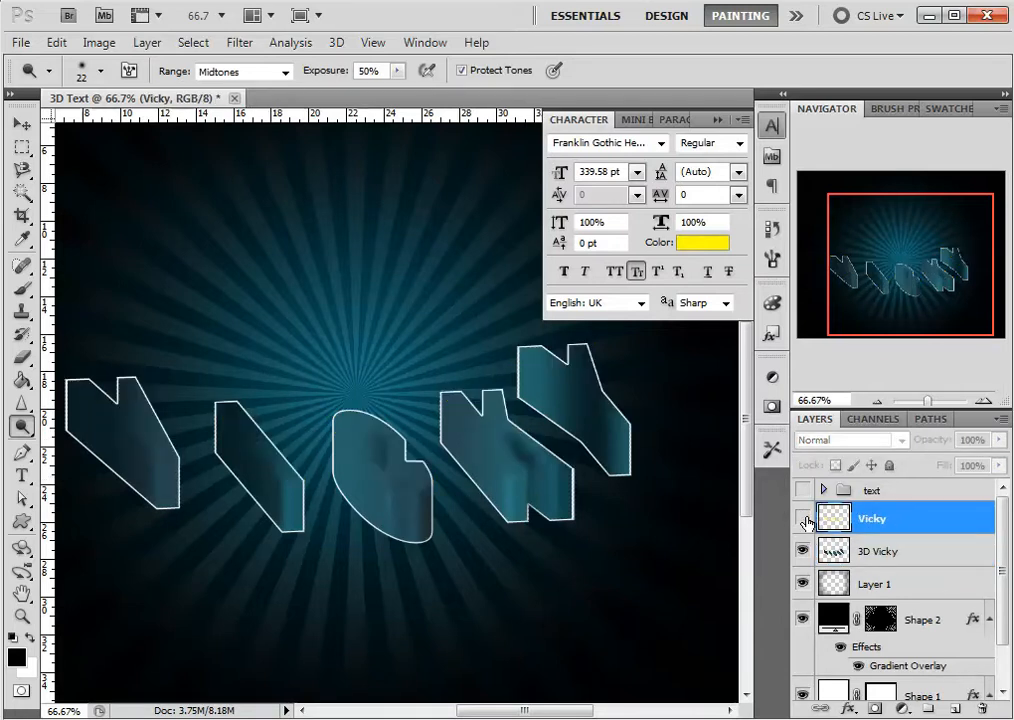
{"action": "left_click", "coordinate": [803, 518]}
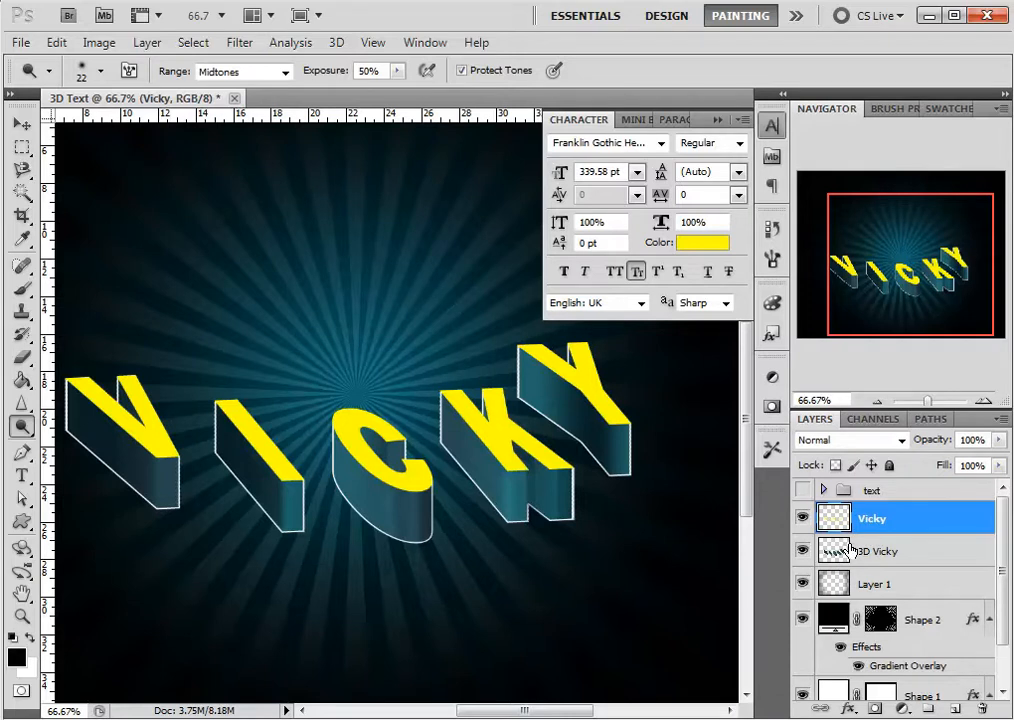
Add a Gradient Overlay to the Vicky layer through its blending options and set the gradient angle to 0°.
{"action": "right_click", "coordinate": [906, 520]}
{"action": "left_click", "coordinate": [872, 512]}
{"action": "right_click", "coordinate": [868, 516]}
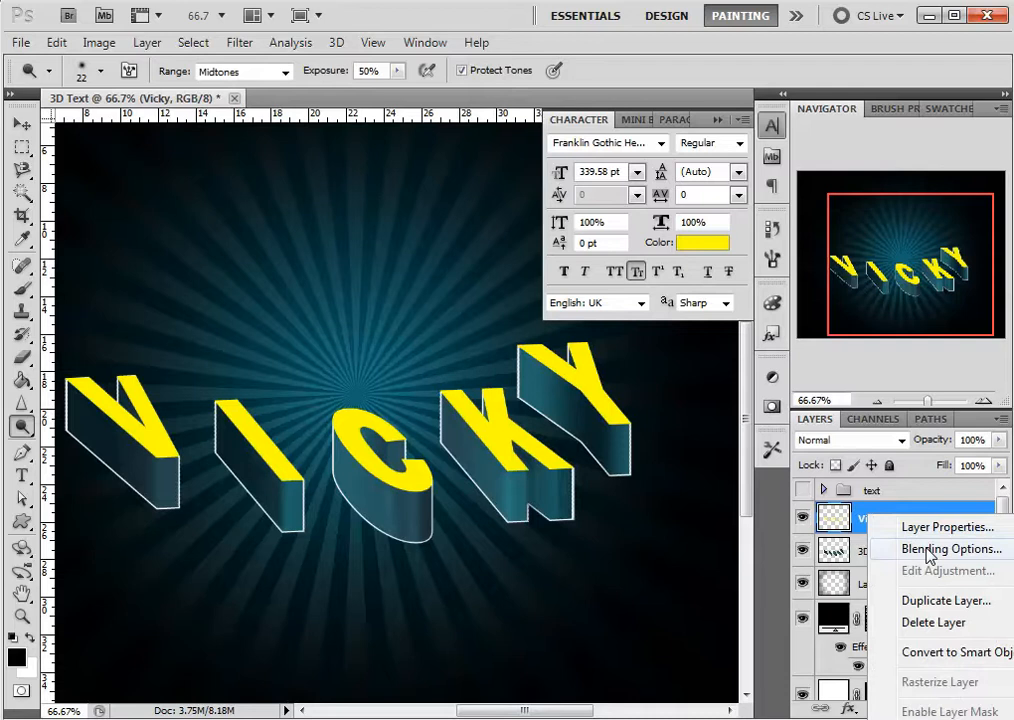
{"action": "left_click", "coordinate": [928, 550]}
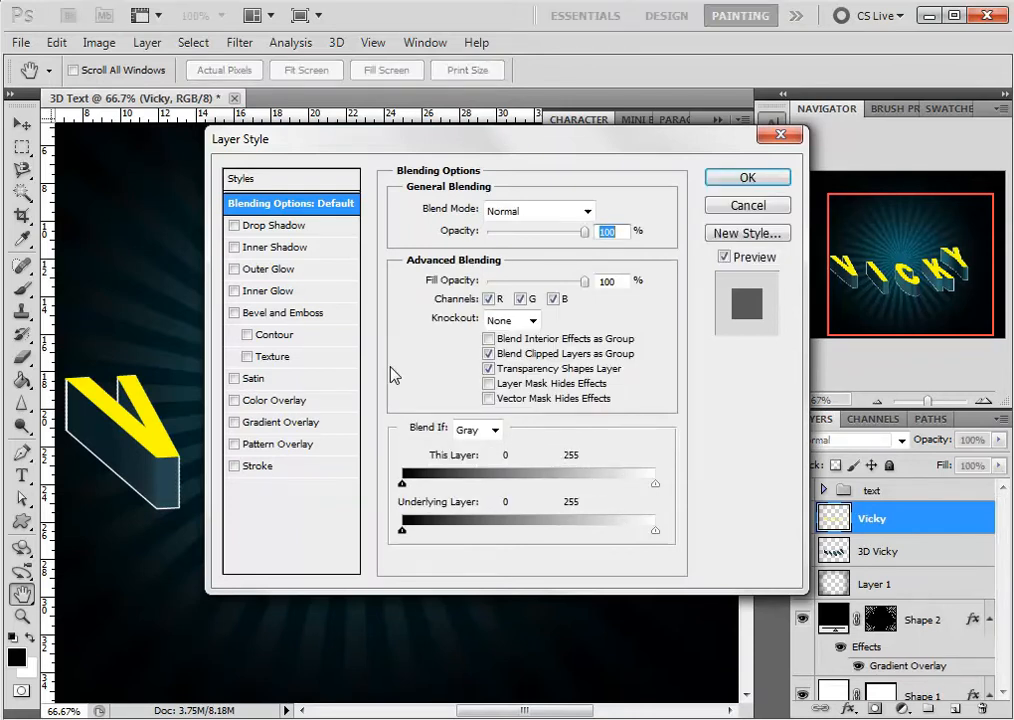
{"action": "left_click", "coordinate": [288, 422]}
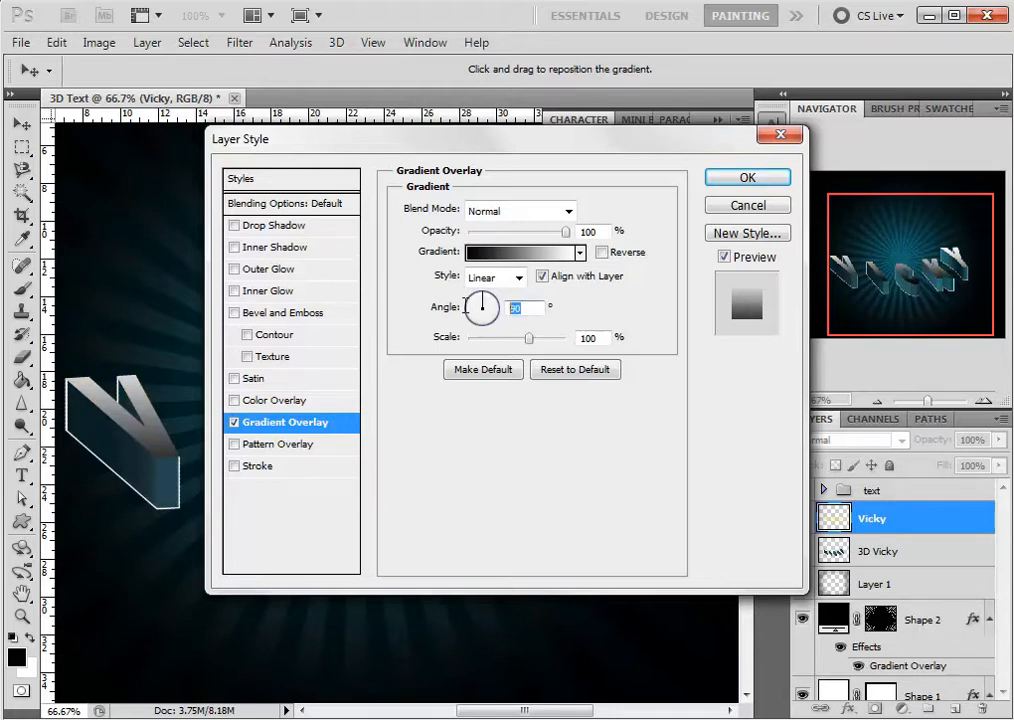
{"action": "type", "text": "0"}
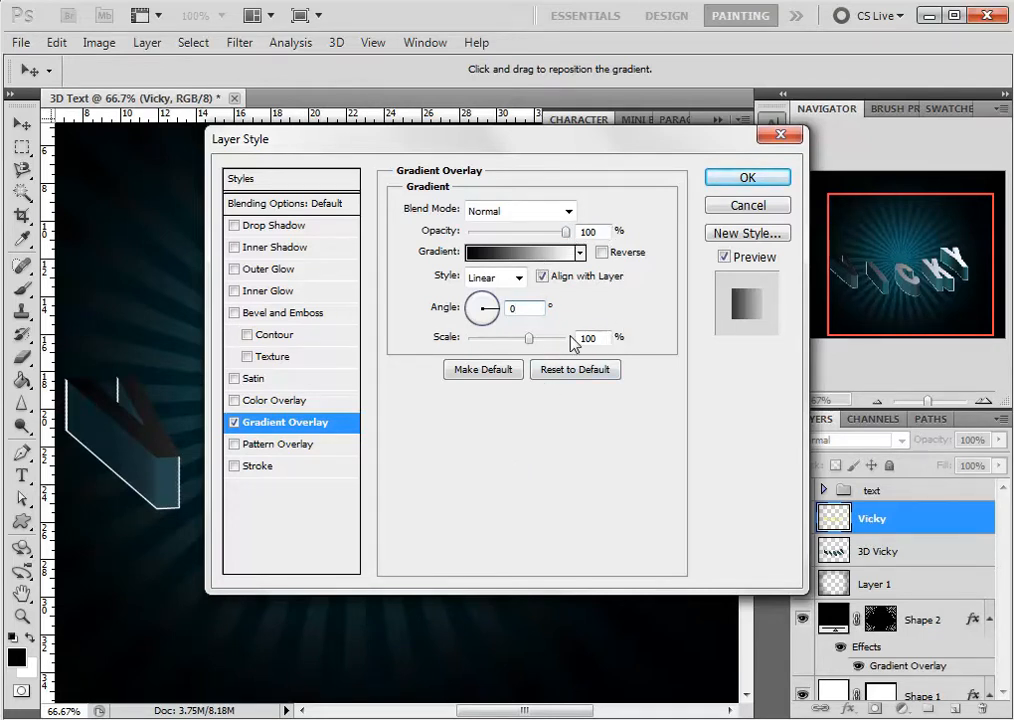
Edit the overlay's gradient and set its starting colour stop at 0% to dark blue 0C3545.
{"action": "left_click", "coordinate": [520, 255]}
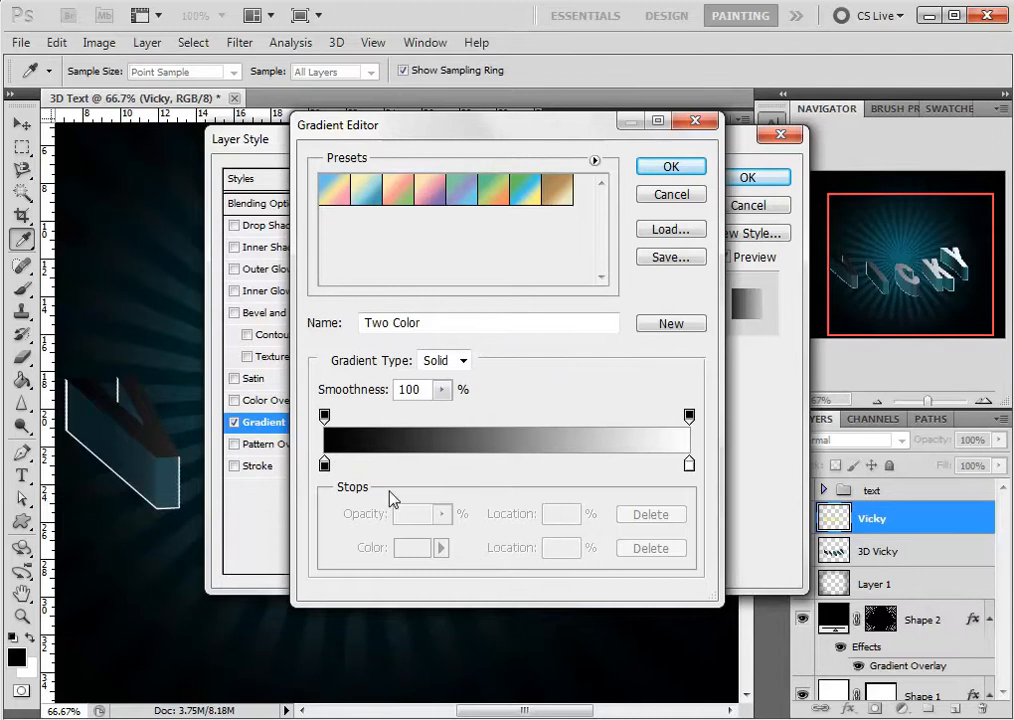
{"action": "left_click", "coordinate": [324, 465]}
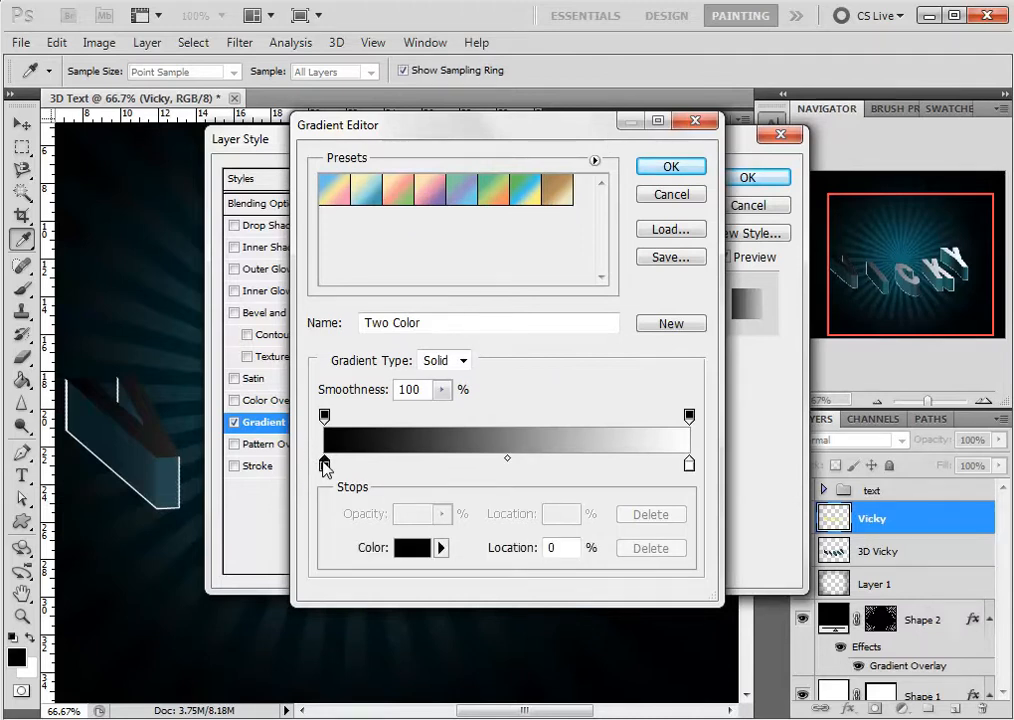
{"action": "left_click", "coordinate": [412, 548]}
{"action": "left_click_drag", "start_coordinate": [739, 454], "coordinate": [656, 453]}
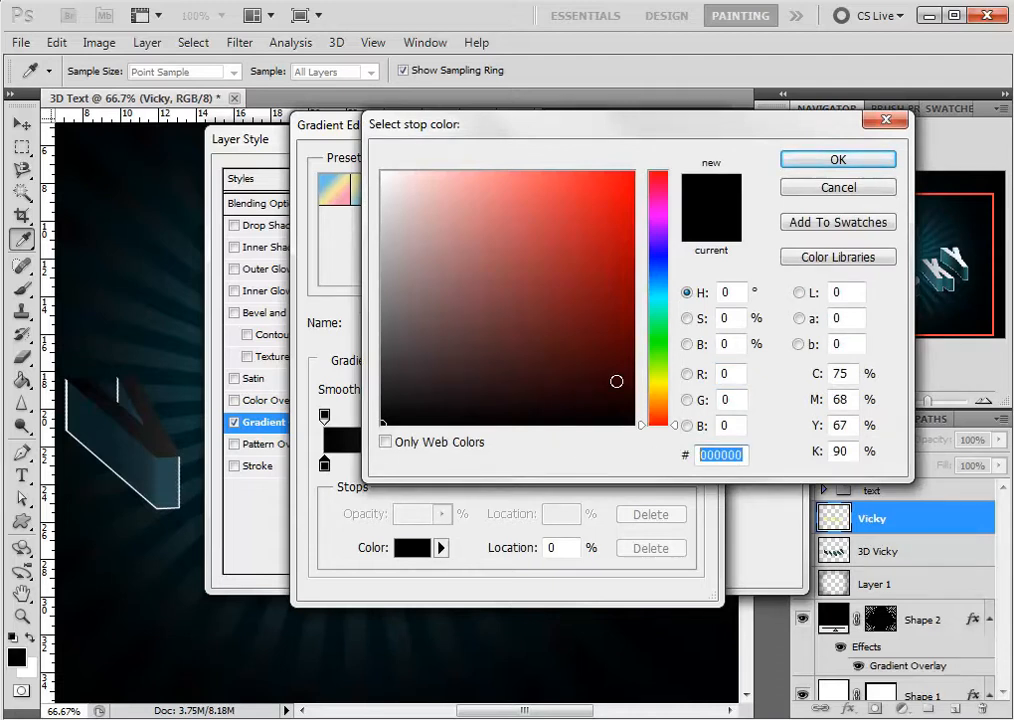
{"action": "type", "text": "0C"}
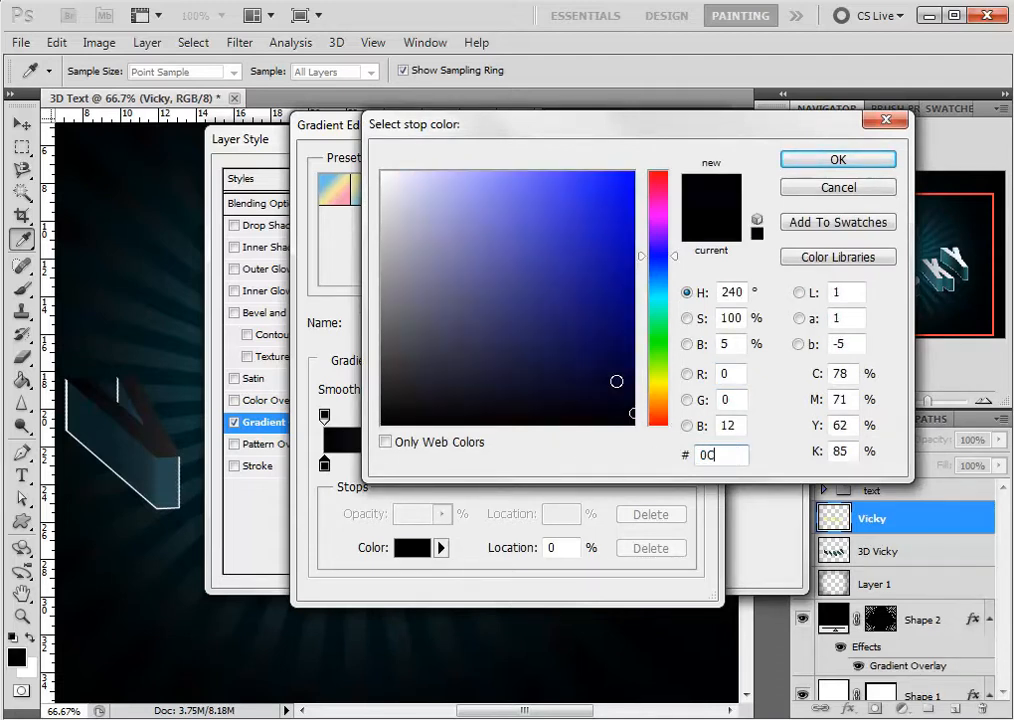
{"action": "type", "text": "35"}
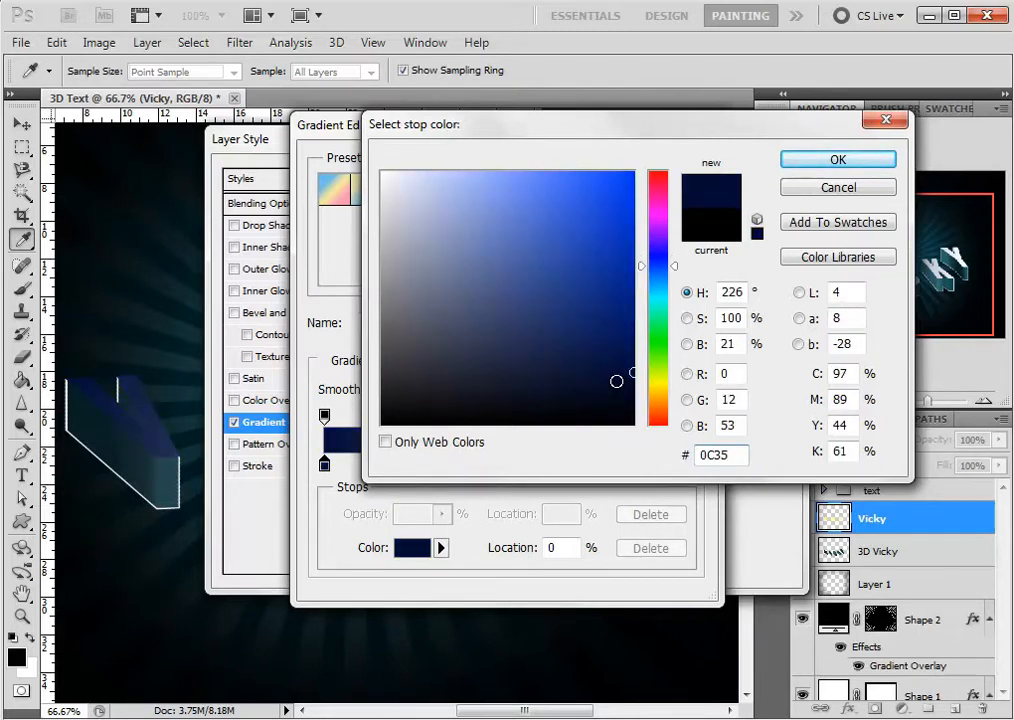
{"action": "type", "text": "45"}
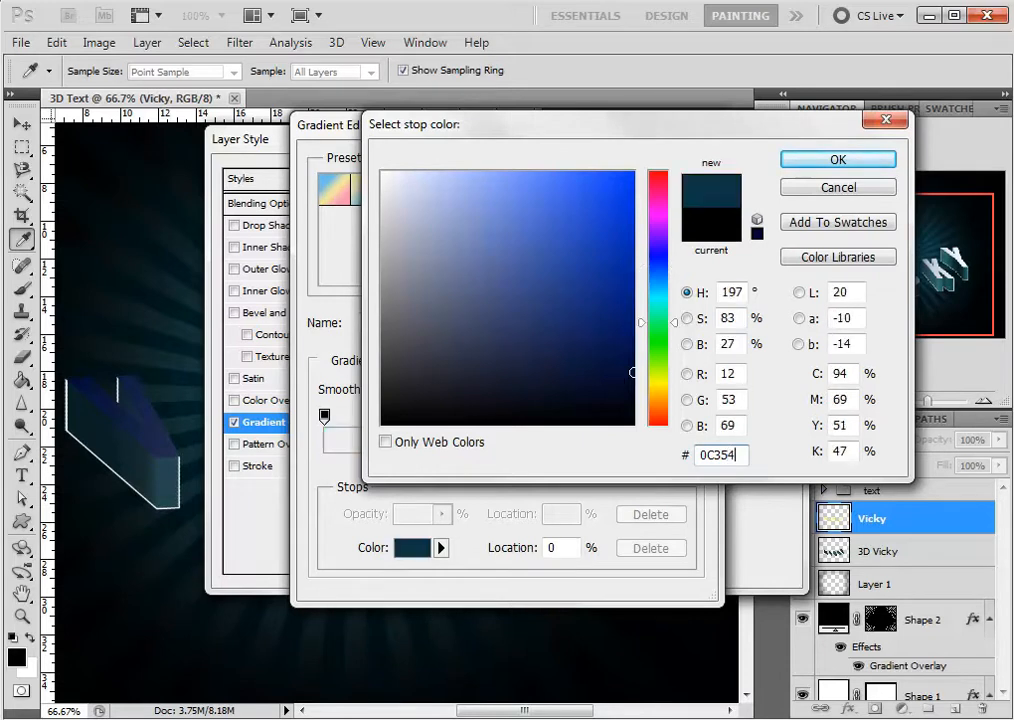
{"action": "left_click", "coordinate": [801, 162]}
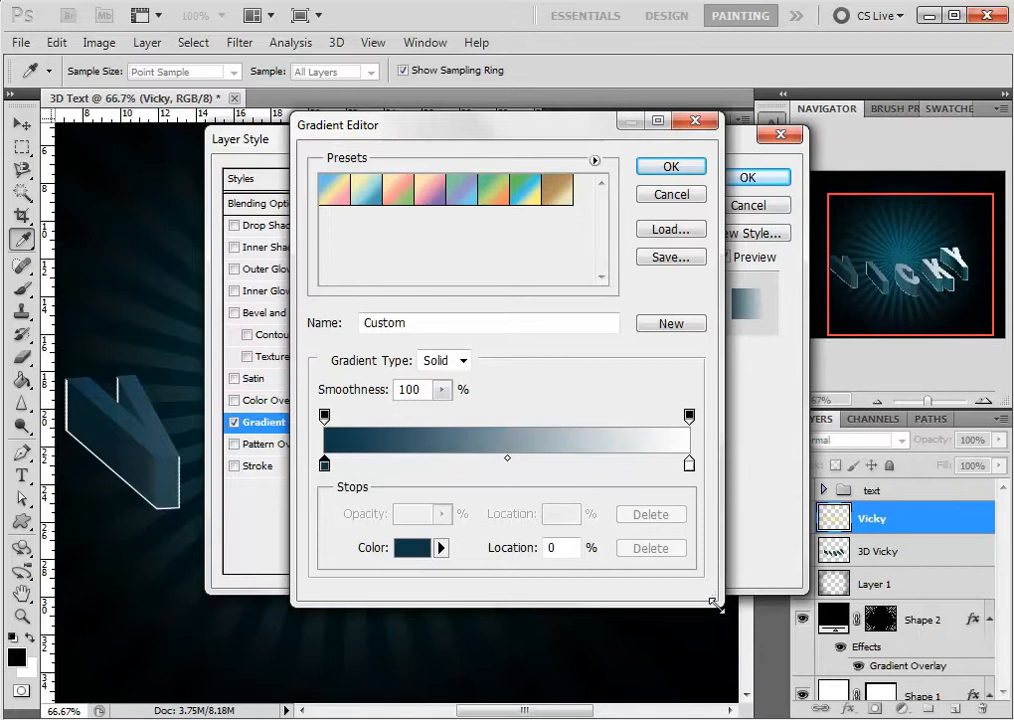
Add a colour stop at 20% of the gradient and set its colour to teal 5CBFAD.
{"action": "left_click", "coordinate": [397, 465]}
{"action": "double_click", "coordinate": [396, 465]}
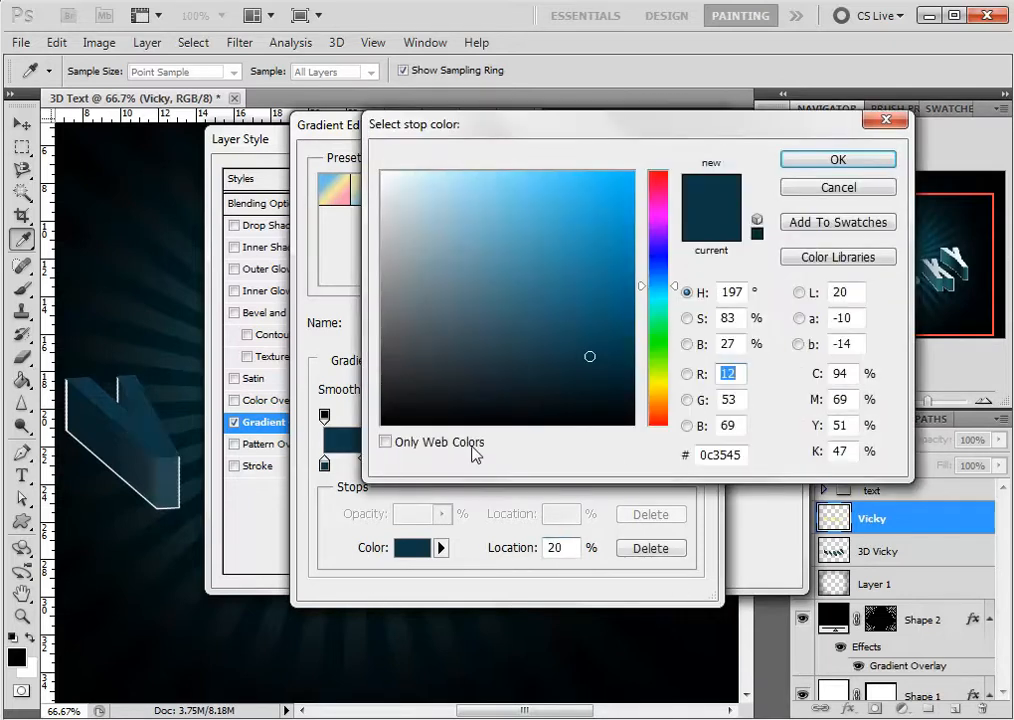
{"action": "double_click", "coordinate": [724, 455]}
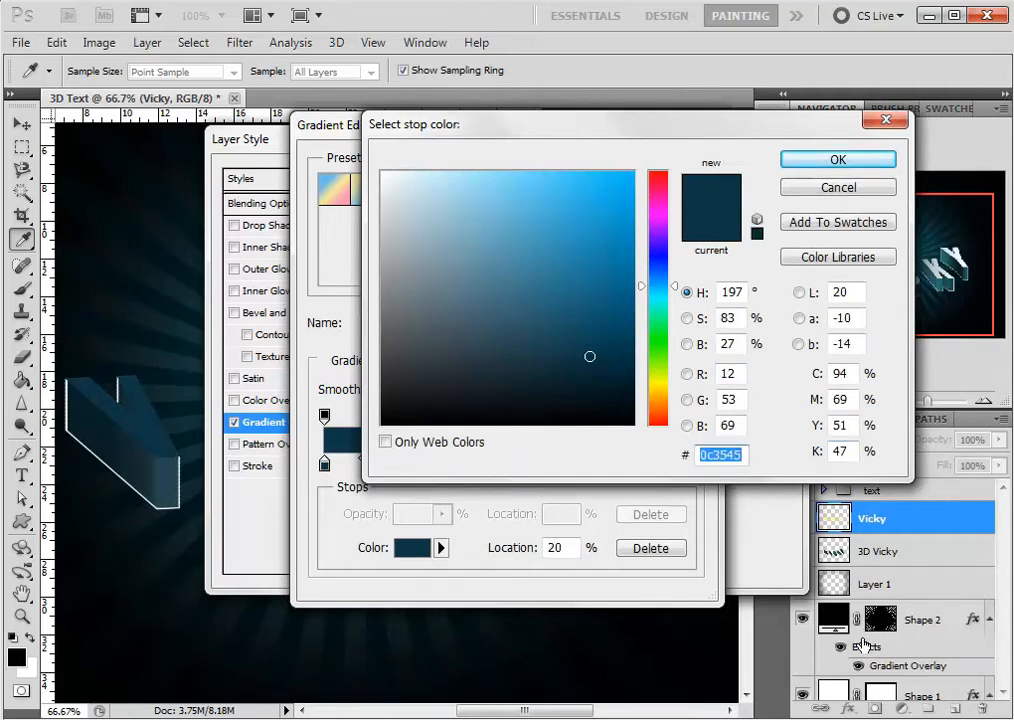
{"action": "type", "text": "5"}
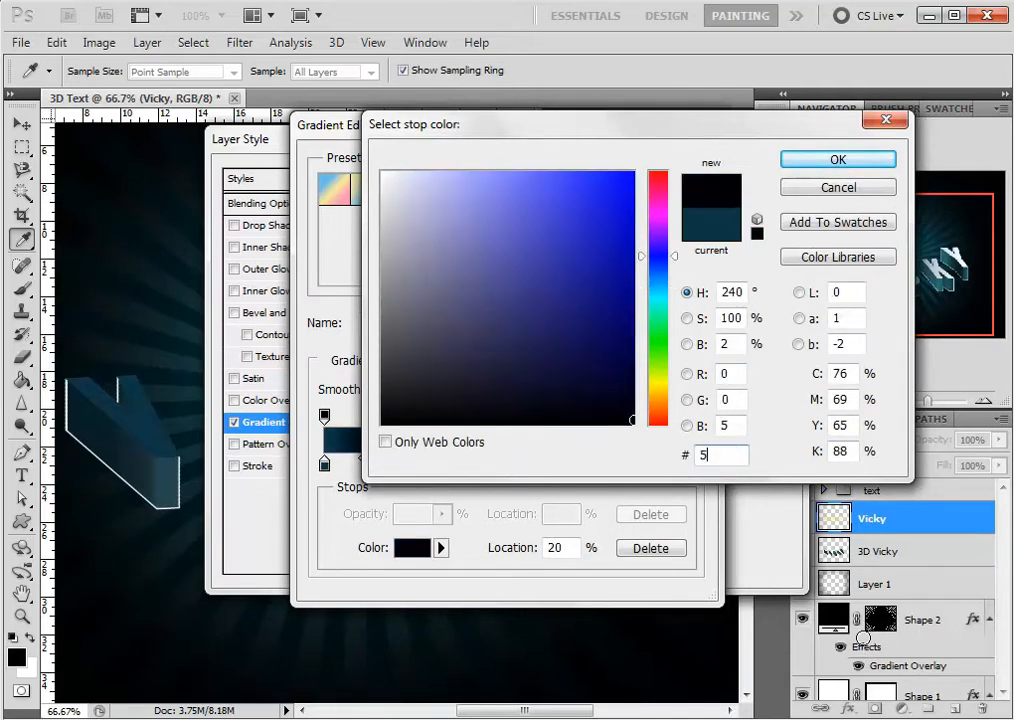
{"action": "type", "text": "C"}
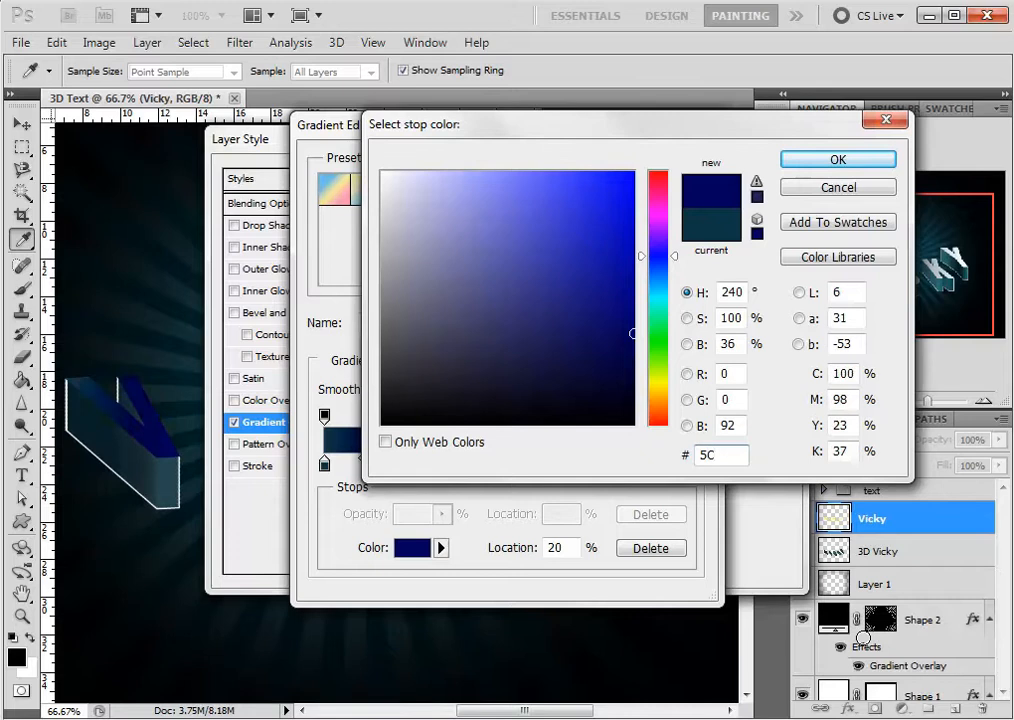
{"action": "type", "text": "B"}
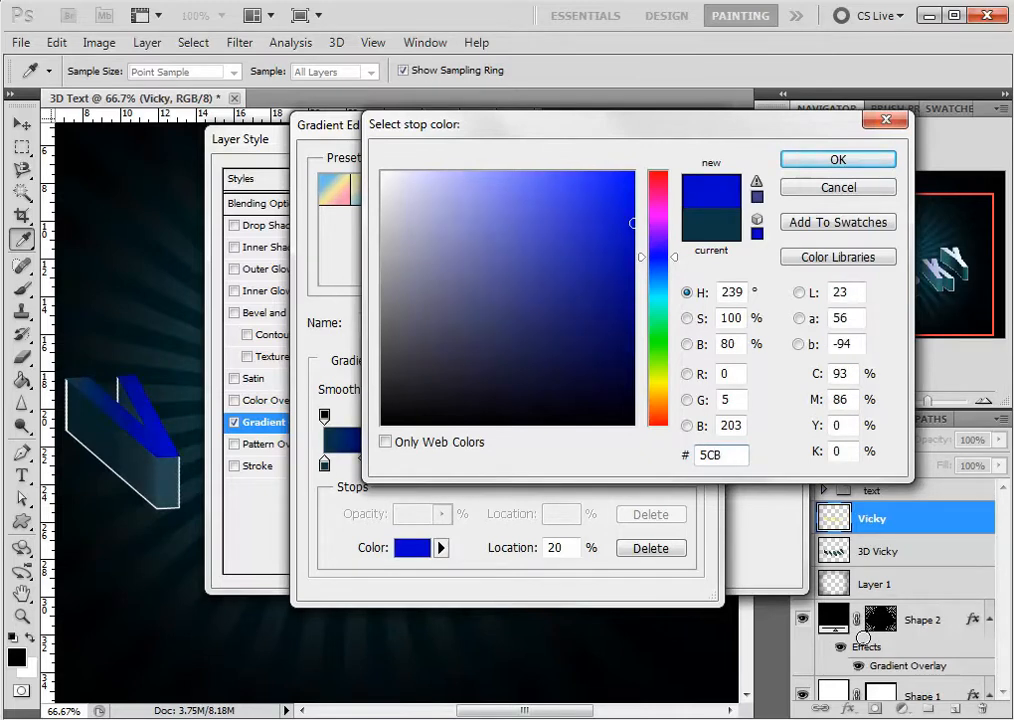
{"action": "type", "text": "F"}
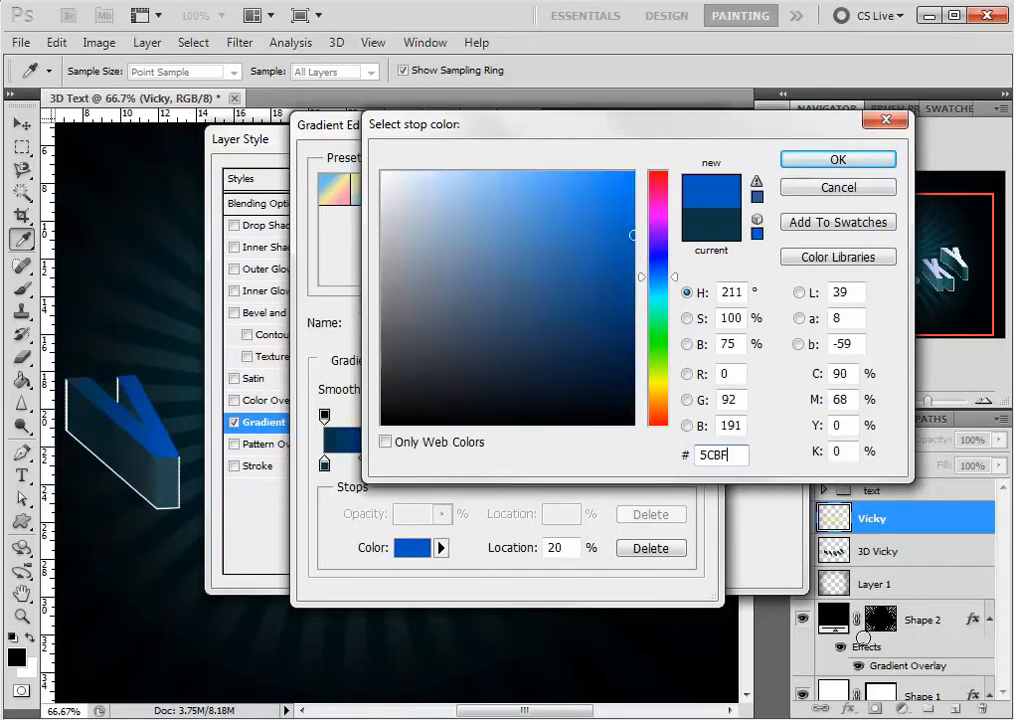
{"action": "type", "text": "AD"}
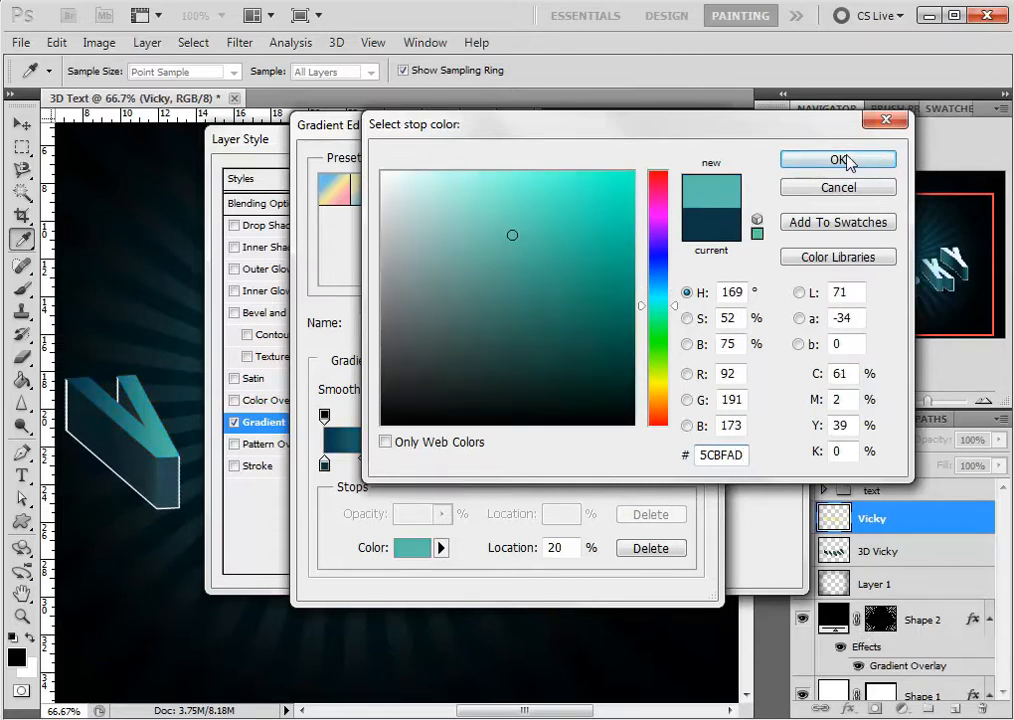
{"action": "left_click", "coordinate": [884, 160]}
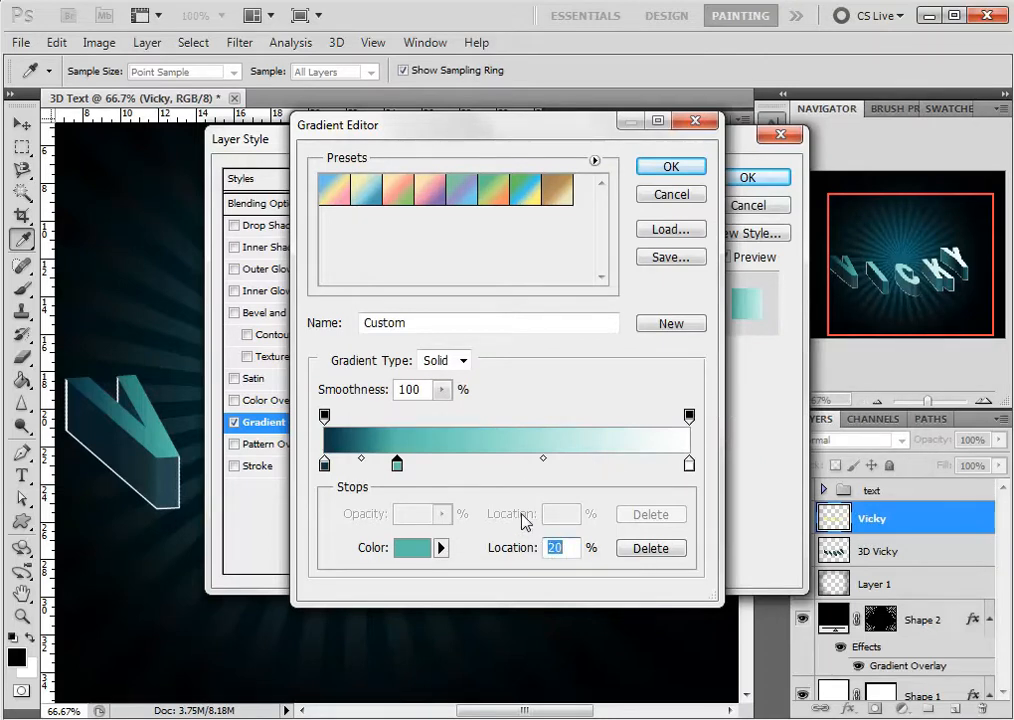
Add a third colour stop between the 20% teal stop and the white end stop, coloured 23646C.
{"action": "left_click", "coordinate": [466, 464]}
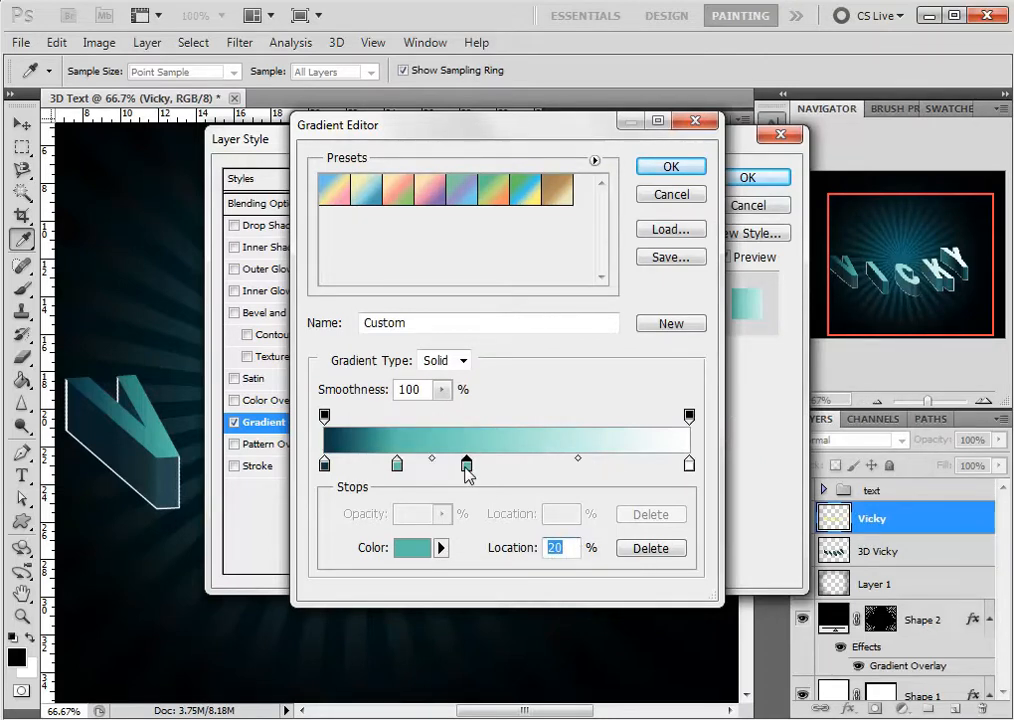
{"action": "left_click", "coordinate": [410, 550]}
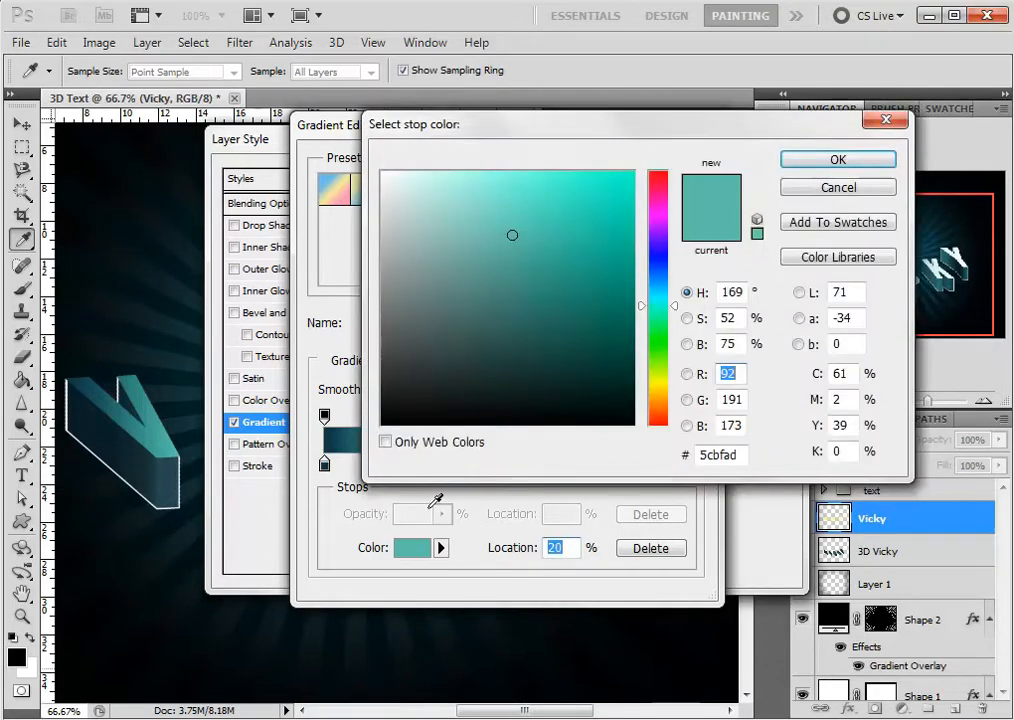
{"action": "left_click", "coordinate": [717, 457]}
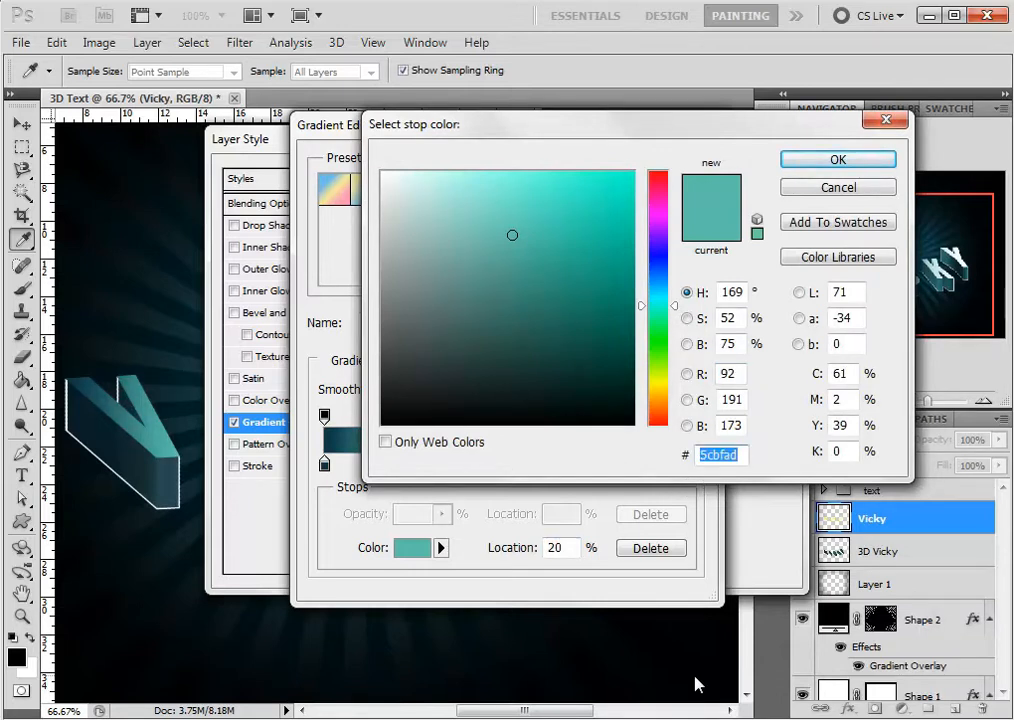
{"action": "type", "text": "2"}
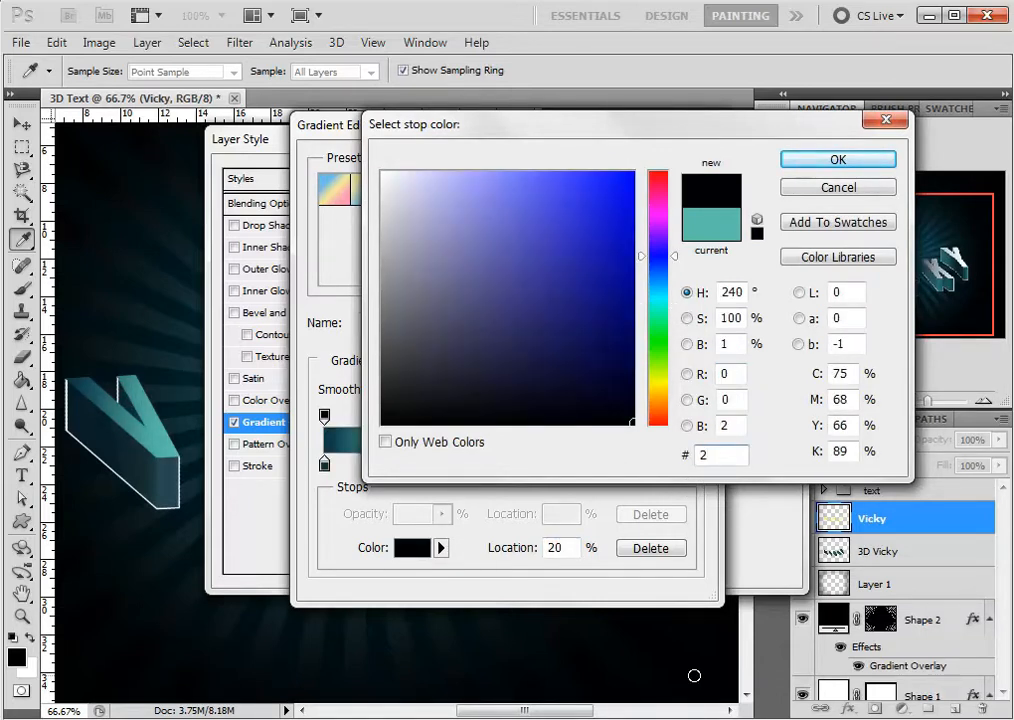
{"action": "type", "text": "36"}
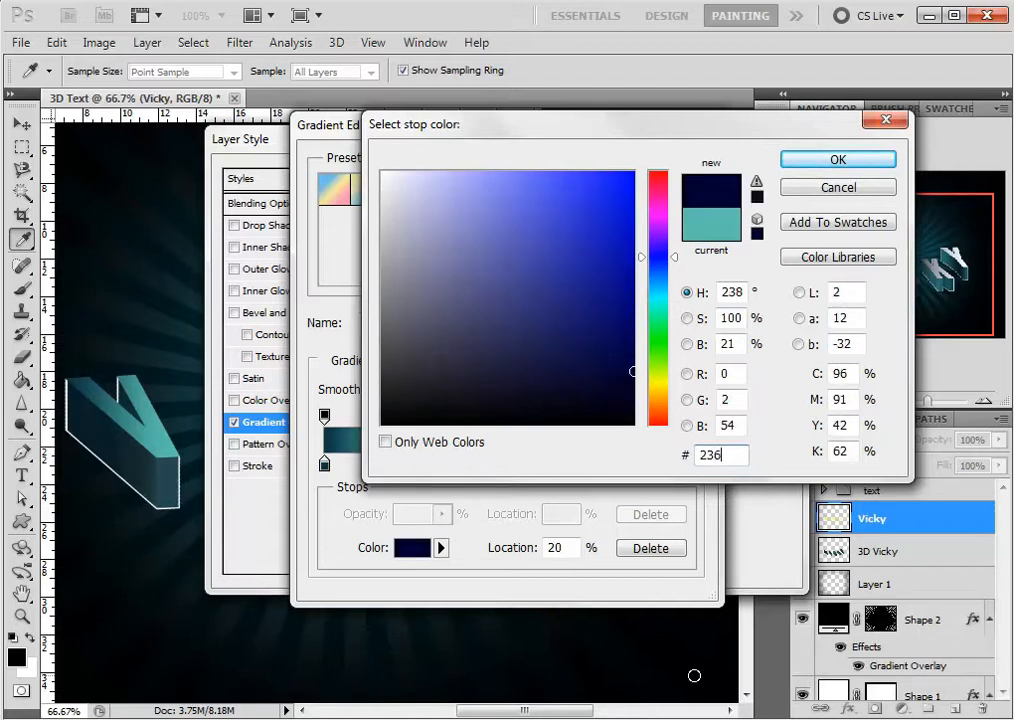
{"action": "type", "text": "4"}
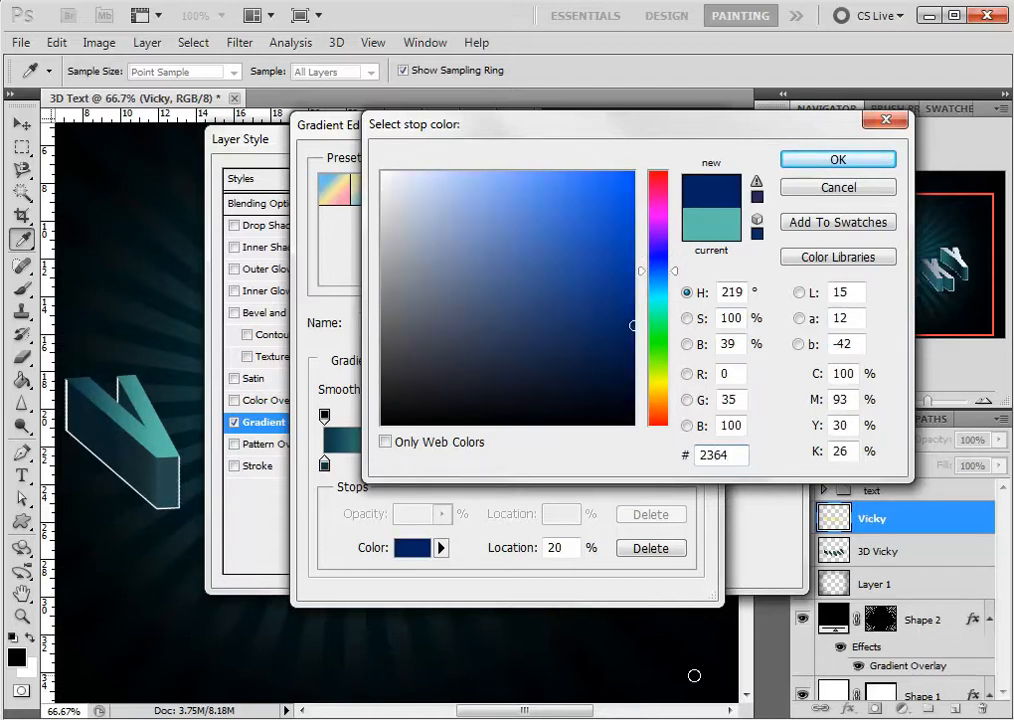
{"action": "type", "text": "6C"}
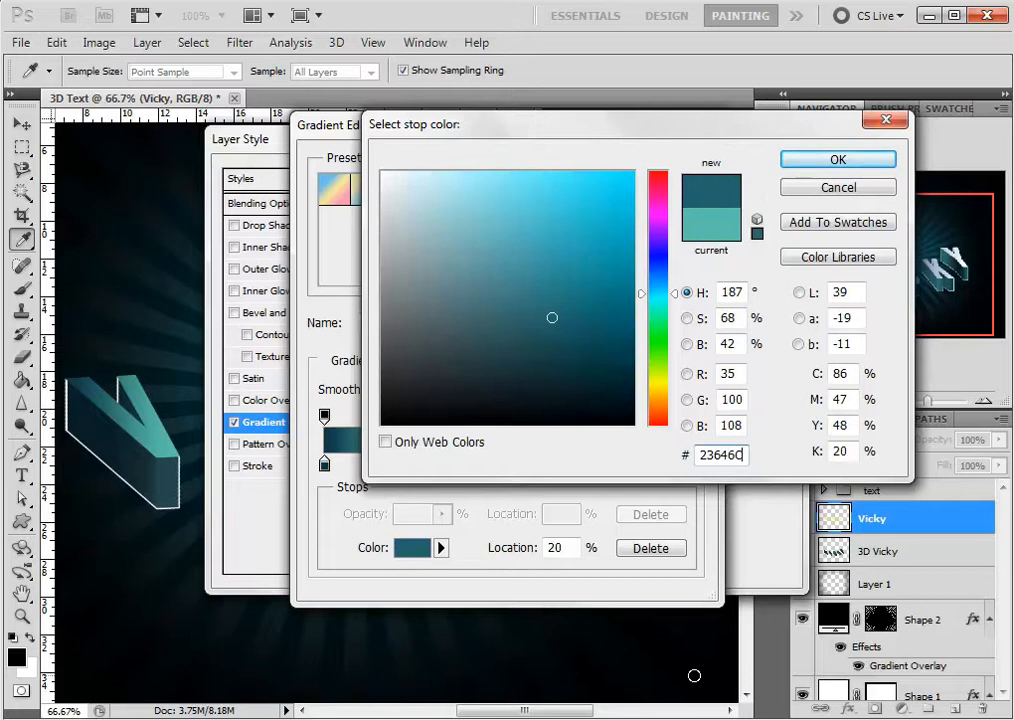
{"action": "left_click", "coordinate": [851, 164]}
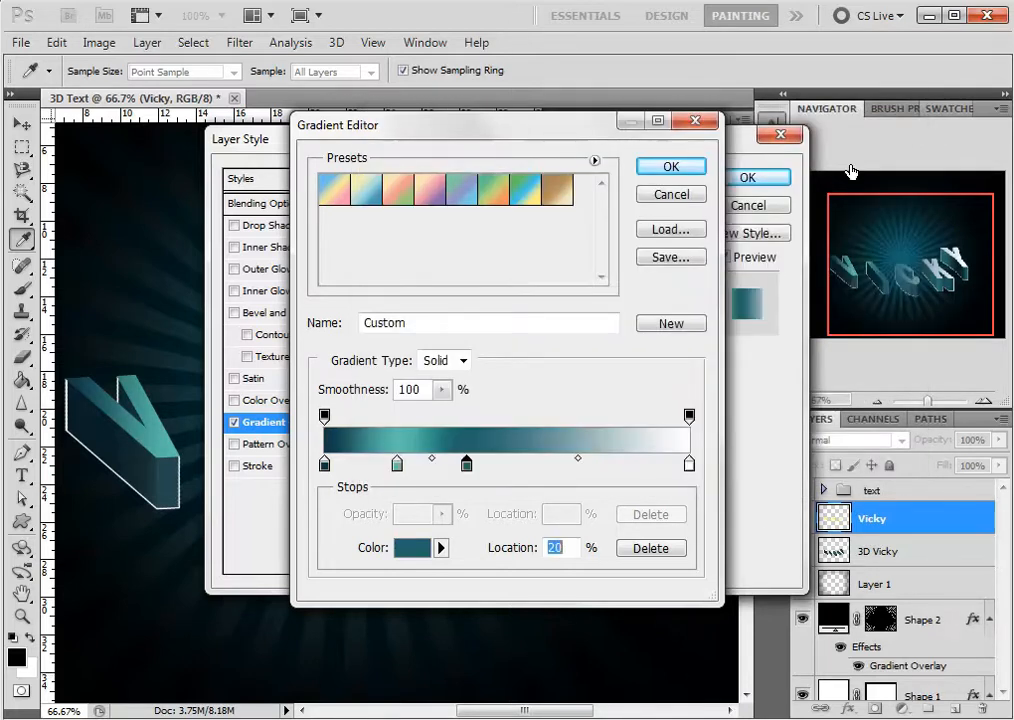
Remove the white end stop from the gradient and accept the edited gradient for the overlay.
{"action": "left_click_drag", "start_coordinate": [690, 470], "coordinate": [690, 593]}
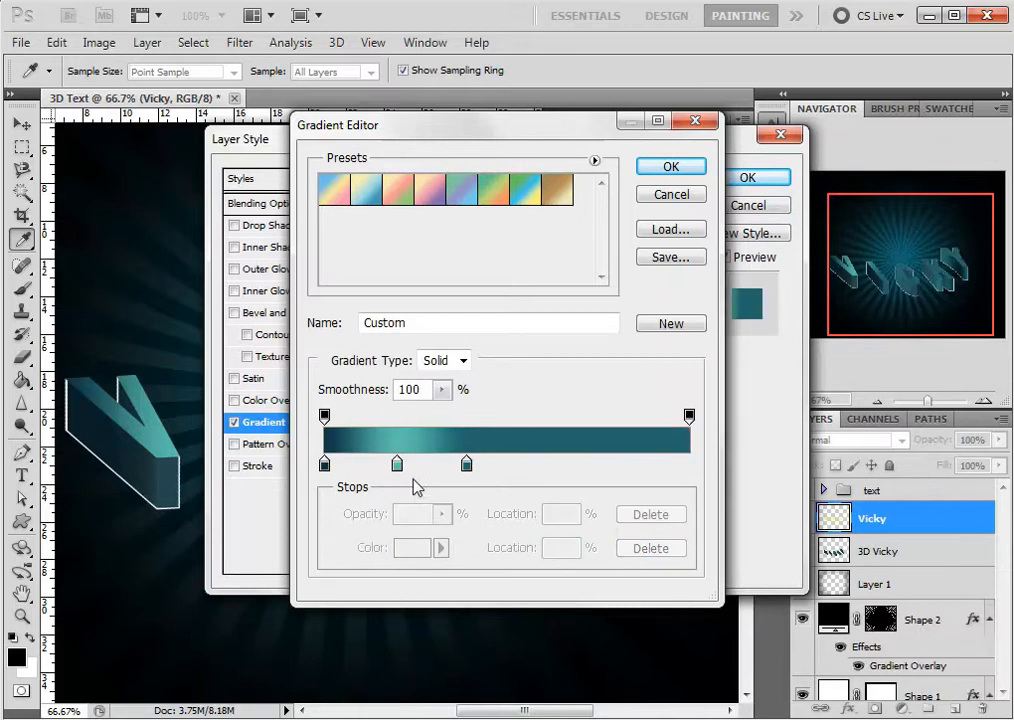
{"action": "left_click_drag", "start_coordinate": [519, 128], "coordinate": [547, 240]}
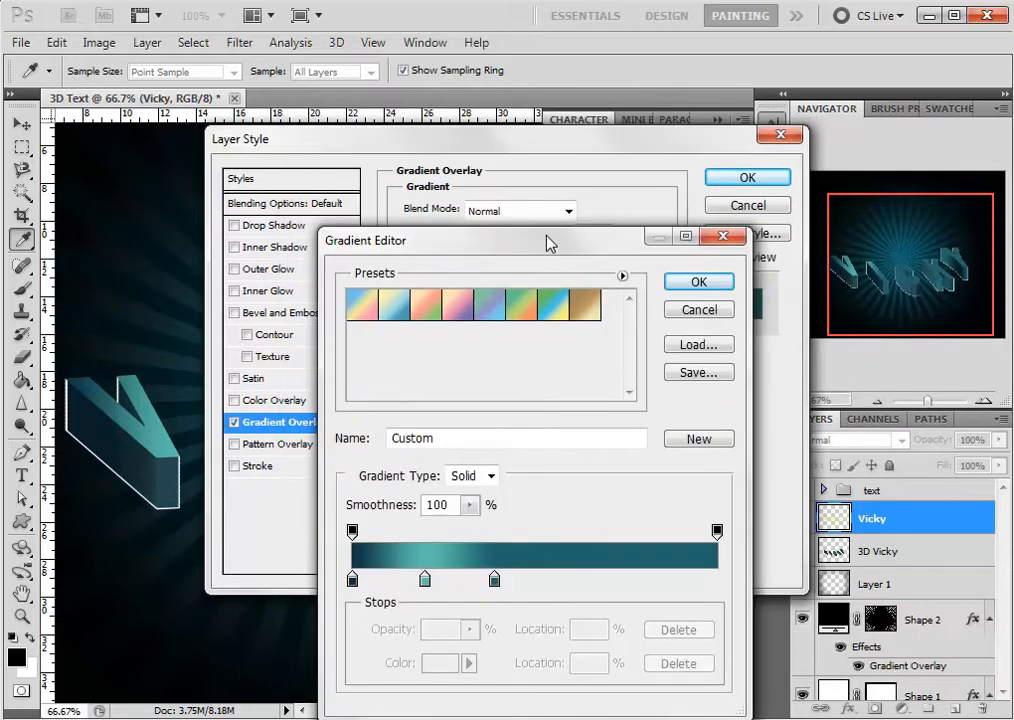
{"action": "left_click", "coordinate": [697, 284]}
Reopen the overlay's gradient for editing and move the light teal stop to 28% and the dark teal stop to 40%.
{"action": "left_click_drag", "start_coordinate": [697, 150], "coordinate": [907, 597]}
{"action": "left_click", "coordinate": [716, 710]}
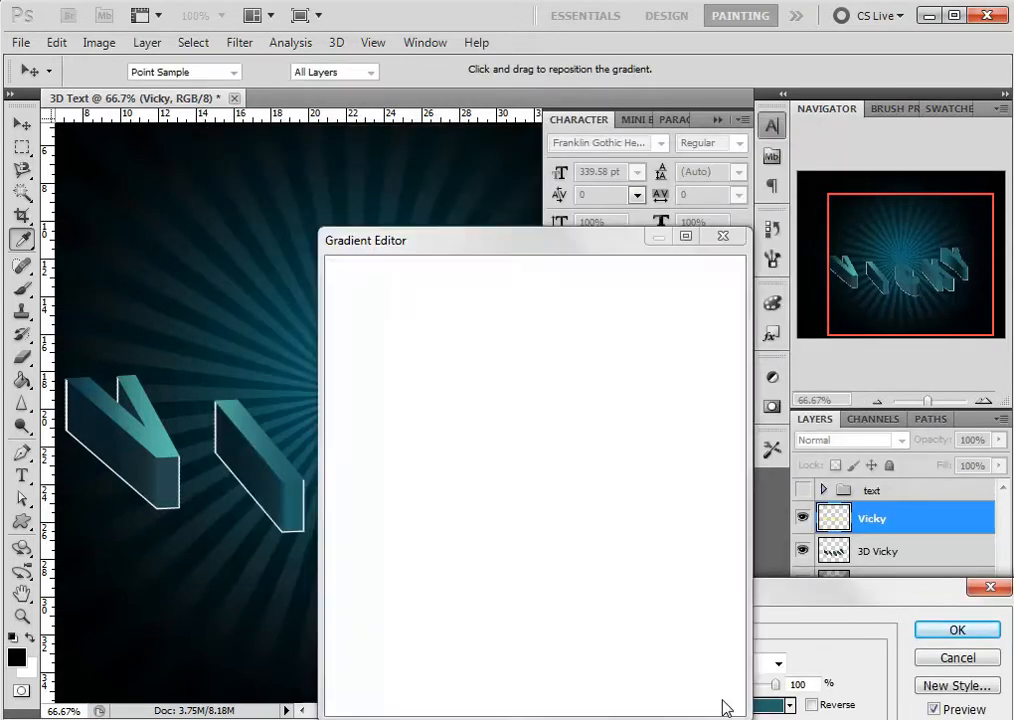
{"action": "left_click_drag", "start_coordinate": [563, 141], "coordinate": [860, 158]}
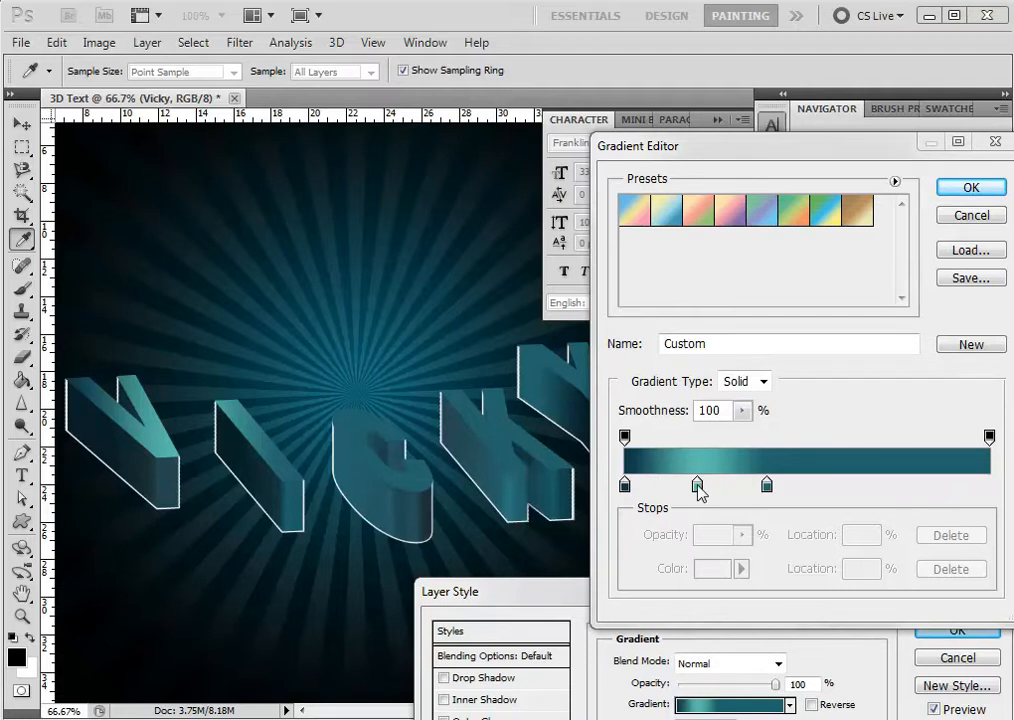
{"action": "left_click_drag", "start_coordinate": [697, 487], "coordinate": [728, 494]}
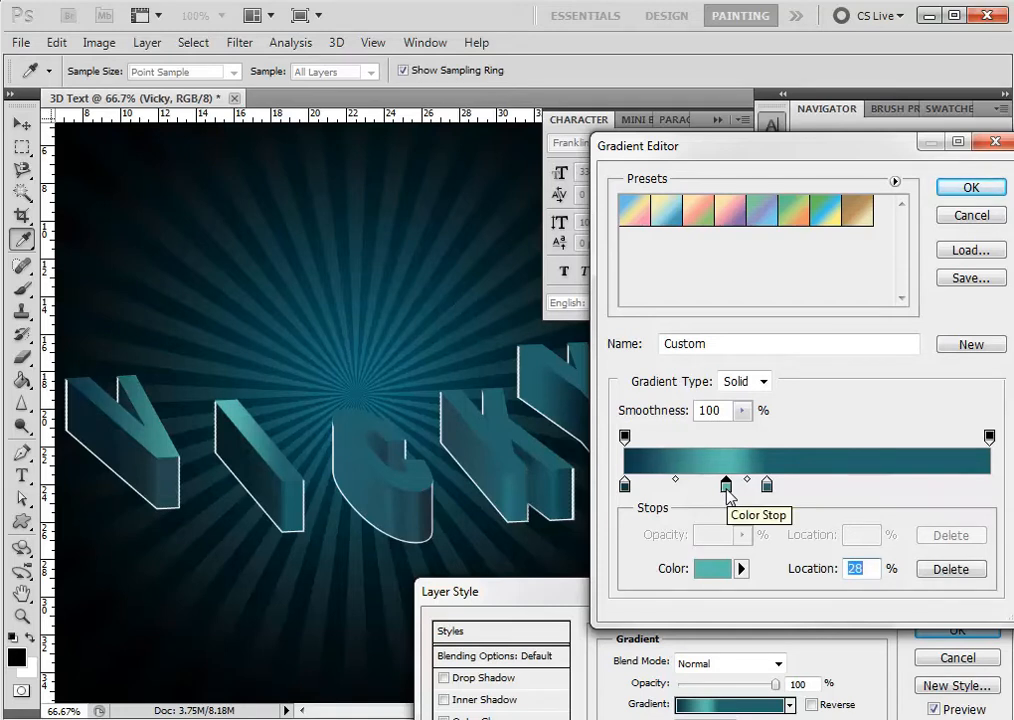
{"action": "left_click_drag", "start_coordinate": [767, 487], "coordinate": [772, 489]}
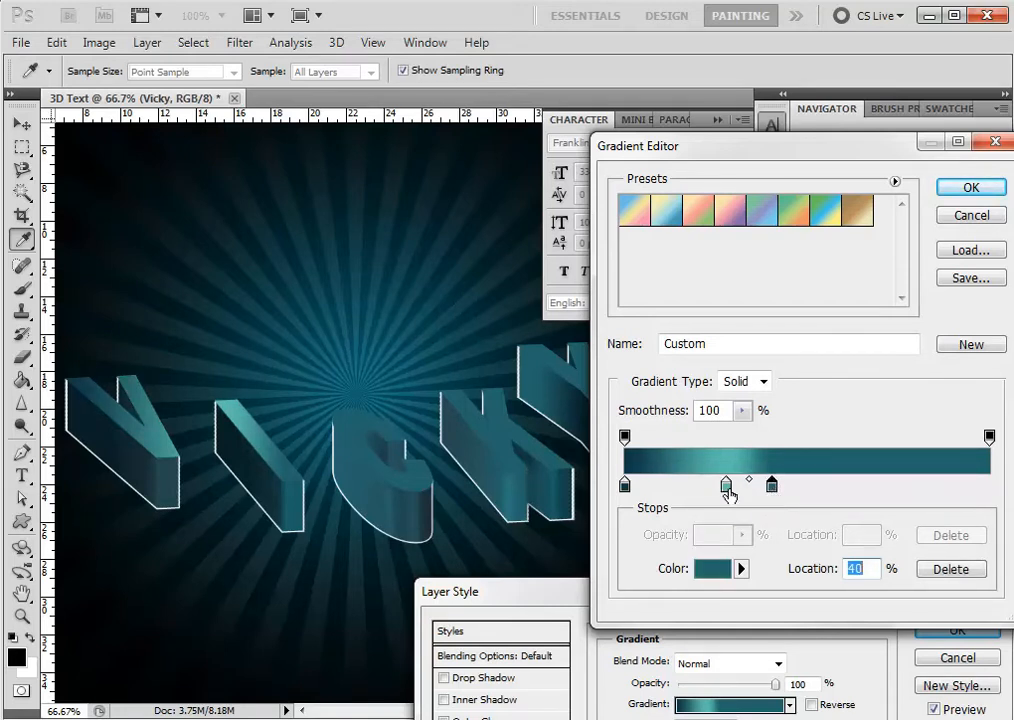
Add a matching light teal stop at 53% of the gradient and a matching dark teal stop at 100%.
{"action": "left_click", "coordinate": [727, 487]}
{"action": "left_click", "coordinate": [819, 487]}
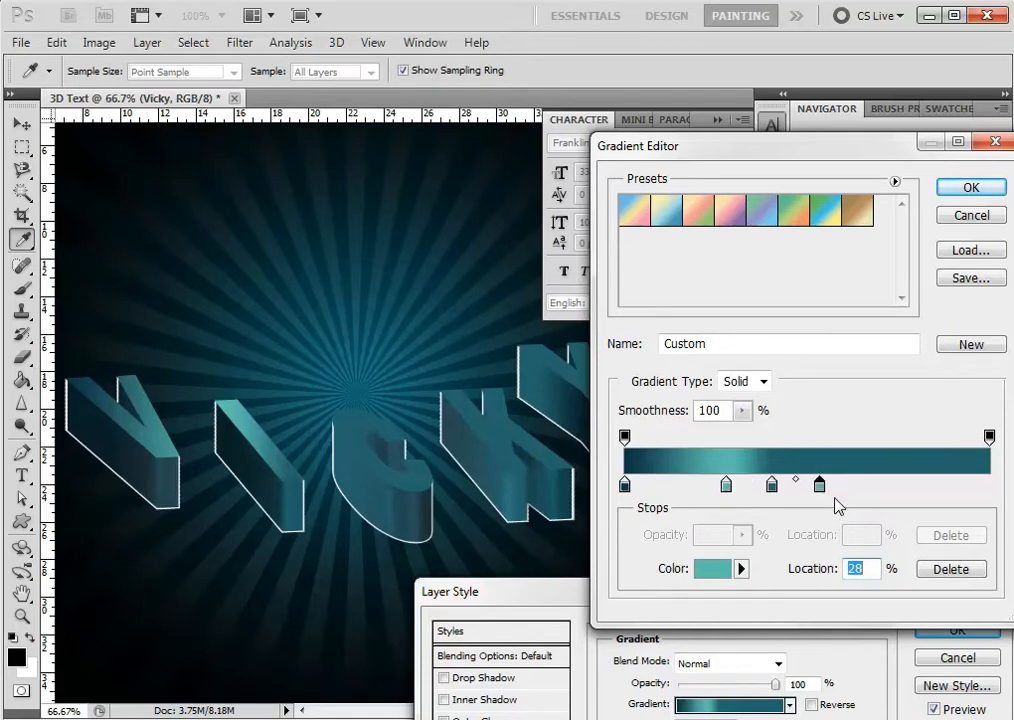
{"action": "left_click", "coordinate": [772, 487]}
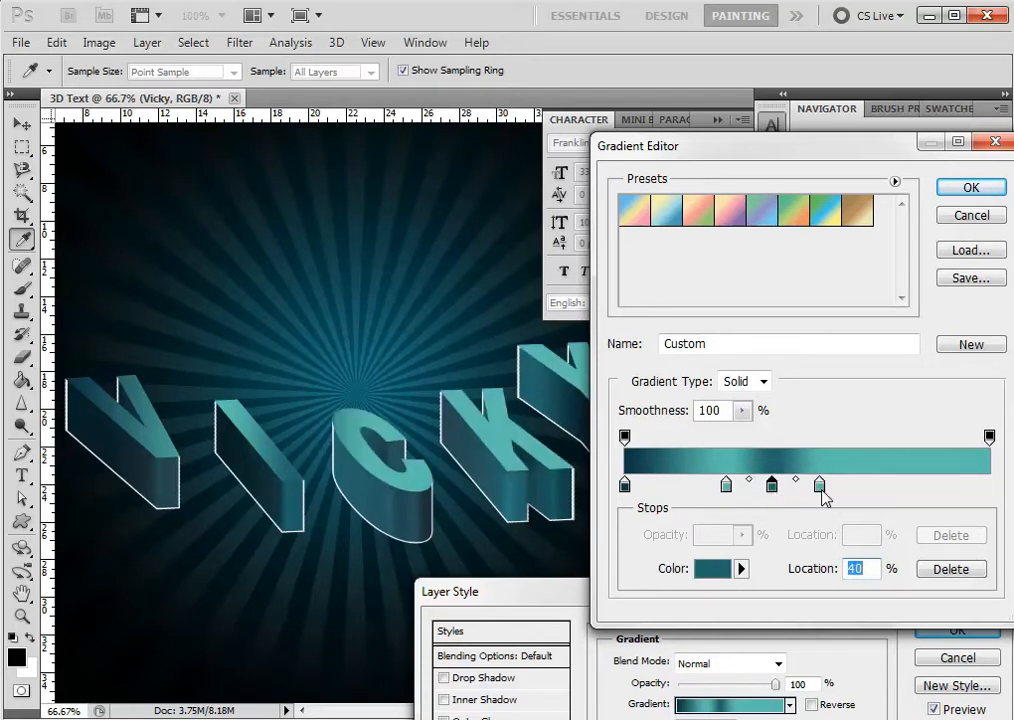
{"action": "left_click_drag", "start_coordinate": [968, 487], "coordinate": [992, 487]}
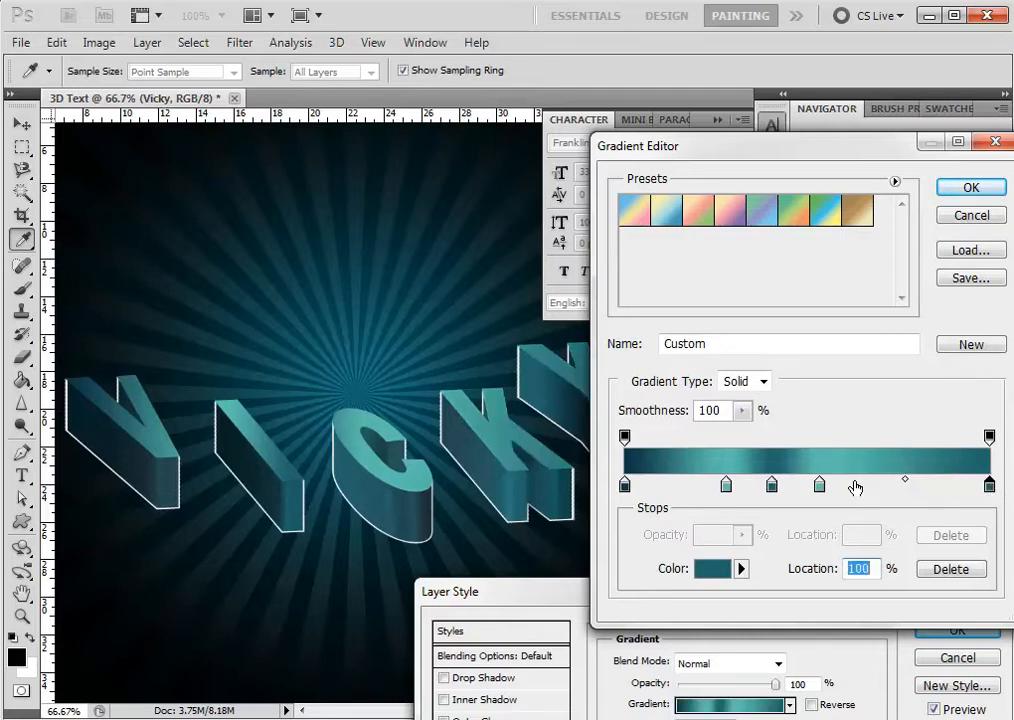
Add another dark teal stop and another light teal stop between the 53% stop and the end stop.
{"action": "left_click", "coordinate": [865, 487]}
{"action": "left_click", "coordinate": [819, 486]}
{"action": "left_click", "coordinate": [941, 487]}
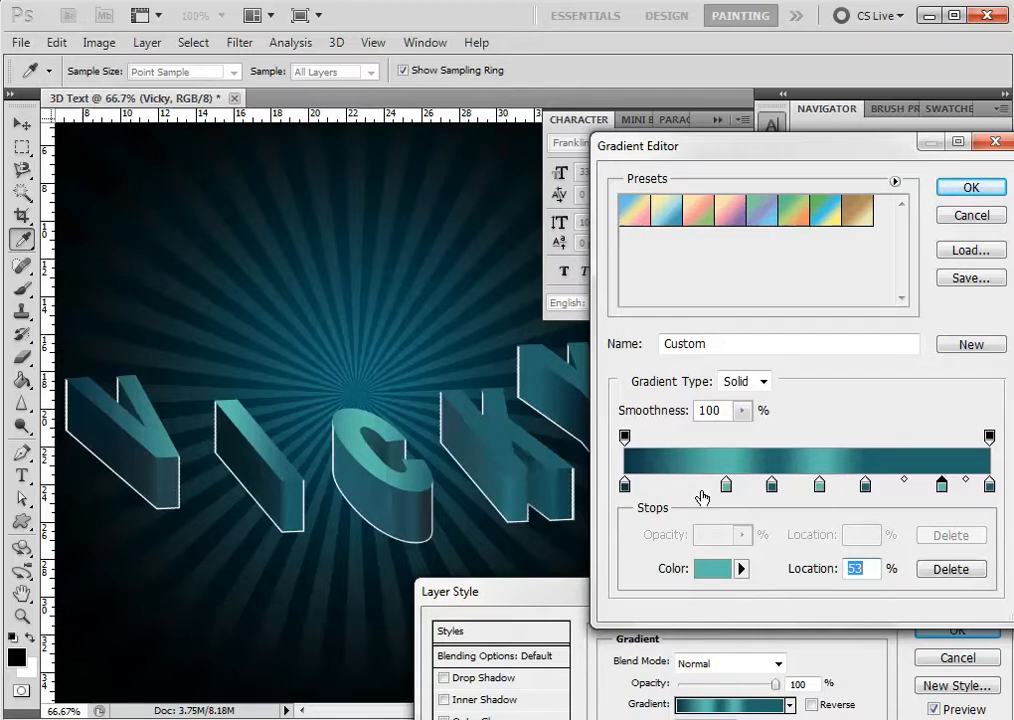
Move the 53% light teal stop to 57% and remove the two extra stops between it and the end stop.
{"action": "left_click_drag", "start_coordinate": [819, 487], "coordinate": [832, 487]}
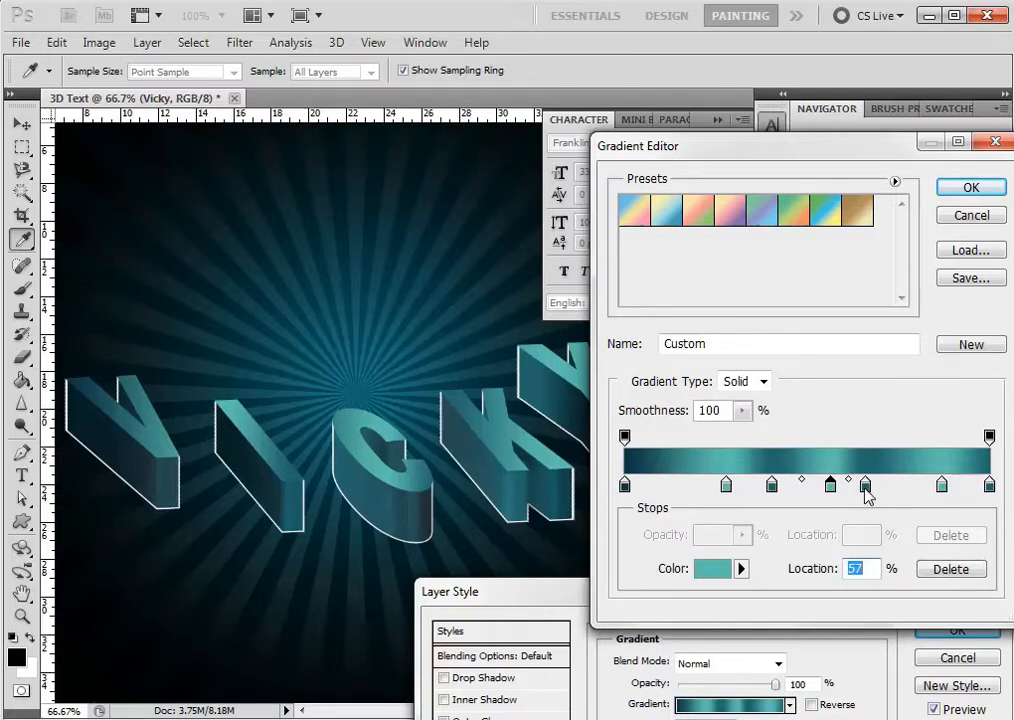
{"action": "left_click_drag", "start_coordinate": [866, 487], "coordinate": [884, 488]}
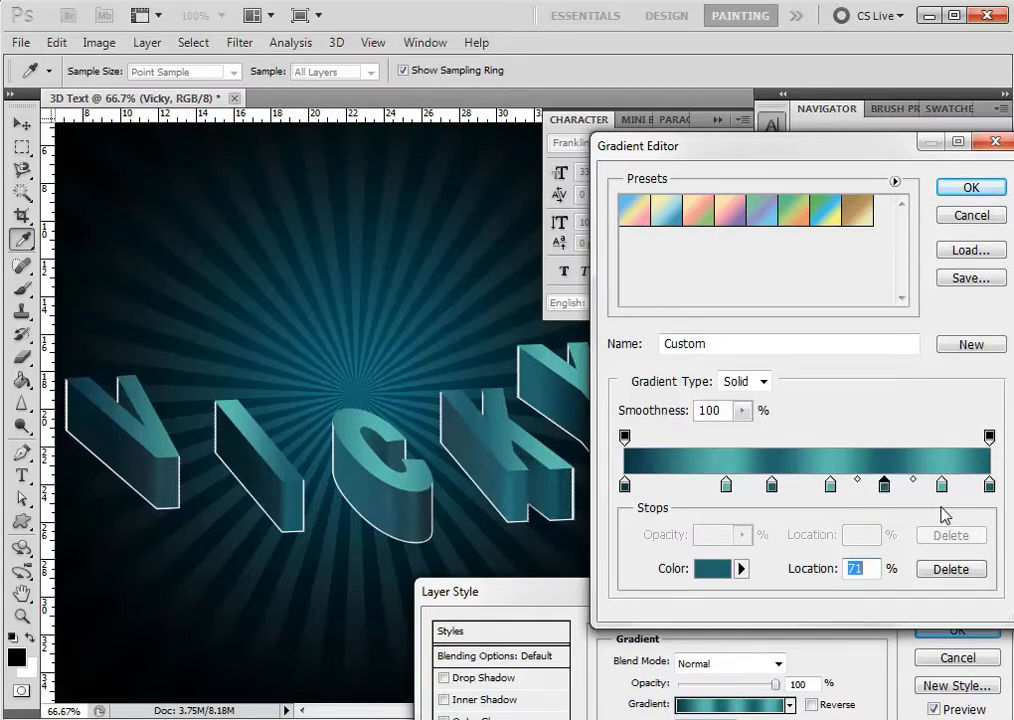
{"action": "left_click_drag", "start_coordinate": [942, 488], "coordinate": [896, 525]}
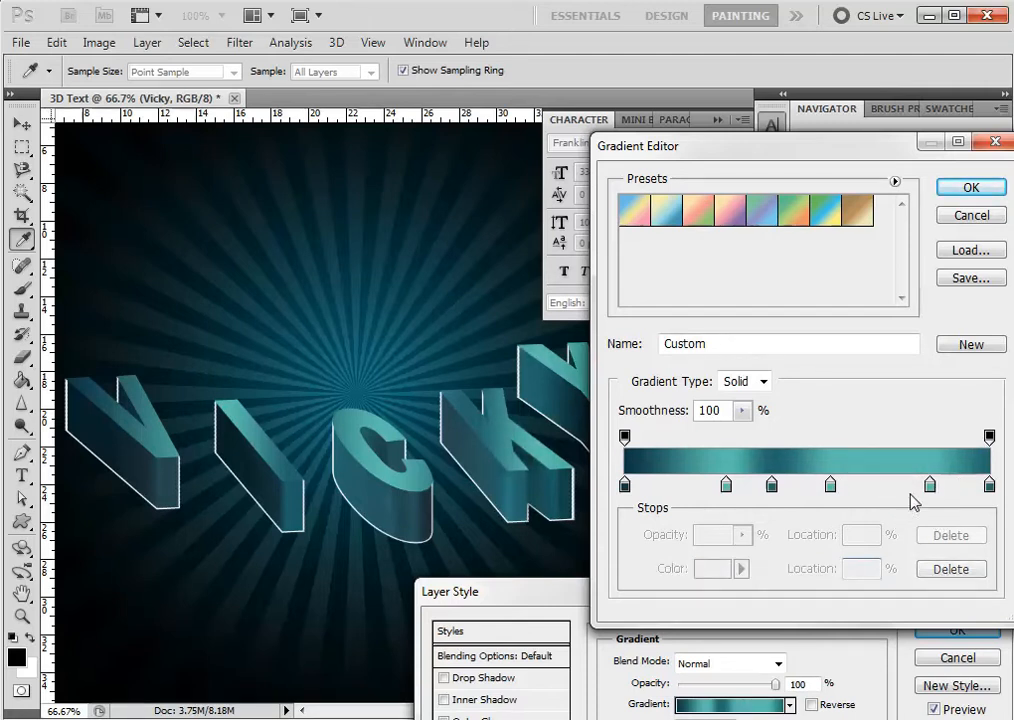
{"action": "left_click_drag", "start_coordinate": [929, 487], "coordinate": [930, 522]}
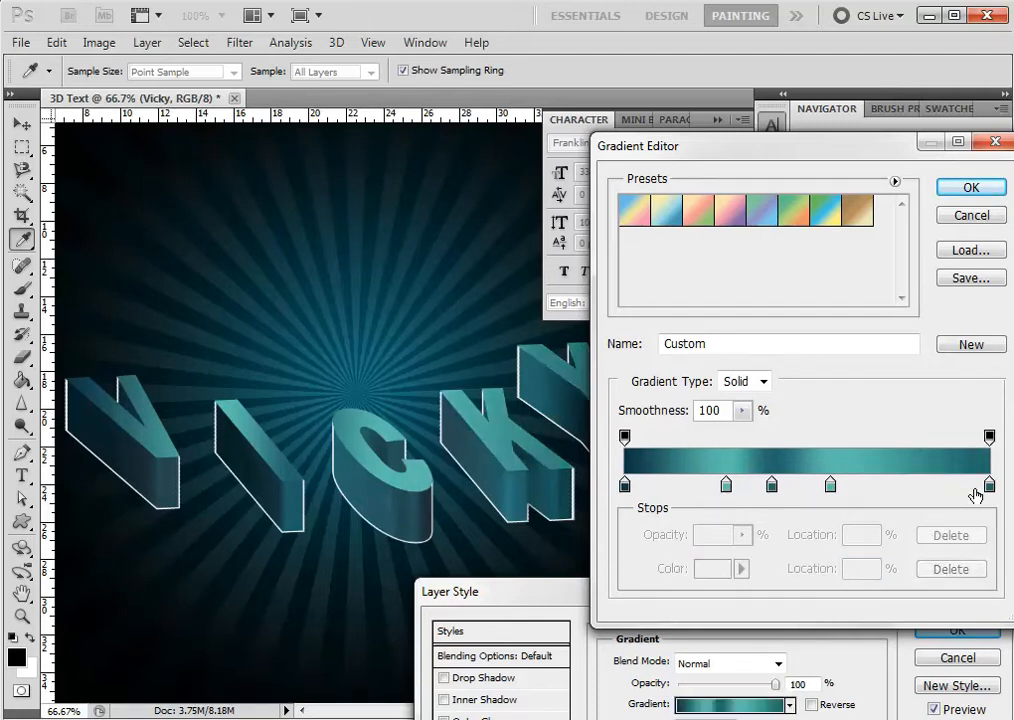
Try the second light teal stop at 73%, the middle dark stop around 40–53%, and the first light stop at 24%.
{"action": "left_click_drag", "start_coordinate": [816, 153], "coordinate": [912, 141]}
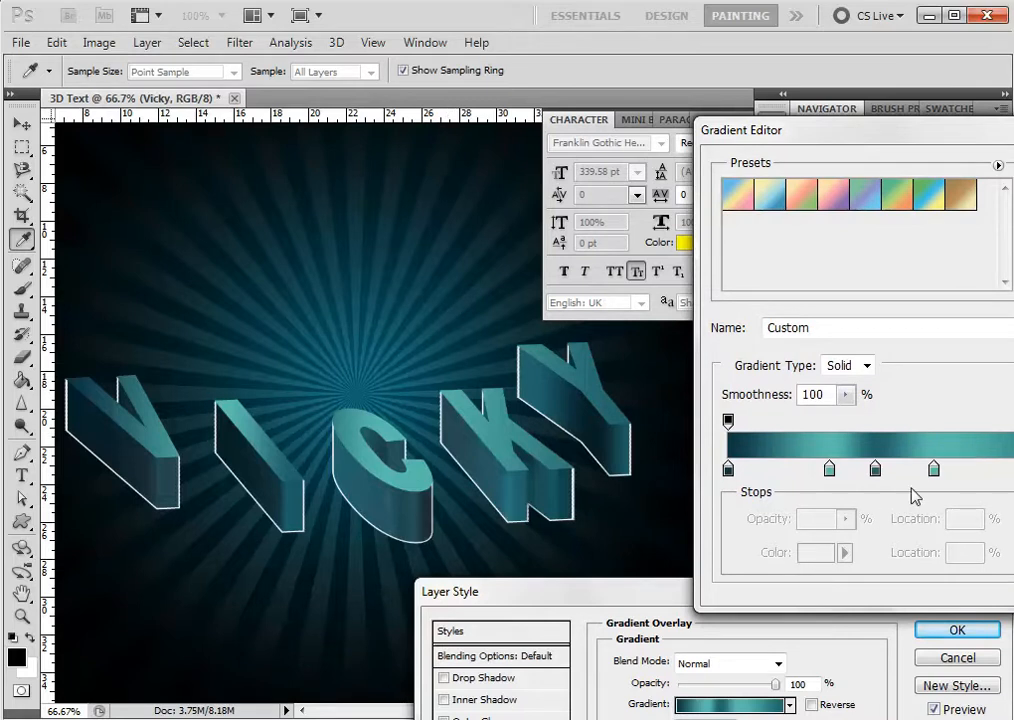
{"action": "left_click_drag", "start_coordinate": [936, 470], "coordinate": [996, 468]}
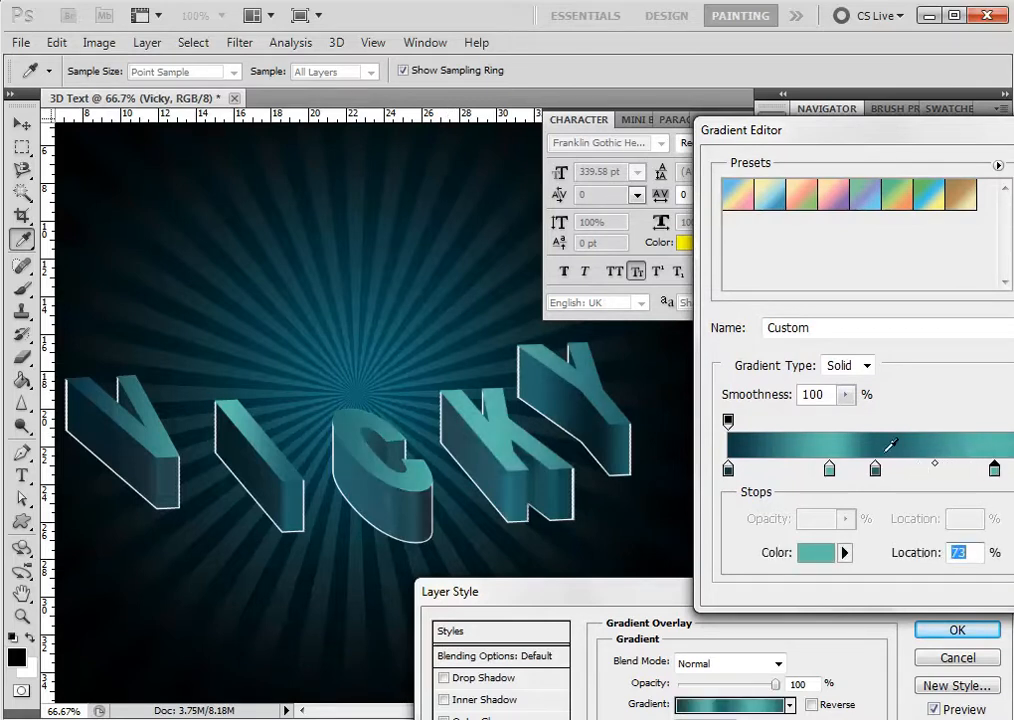
{"action": "left_click_drag", "start_coordinate": [875, 470], "coordinate": [920, 469]}
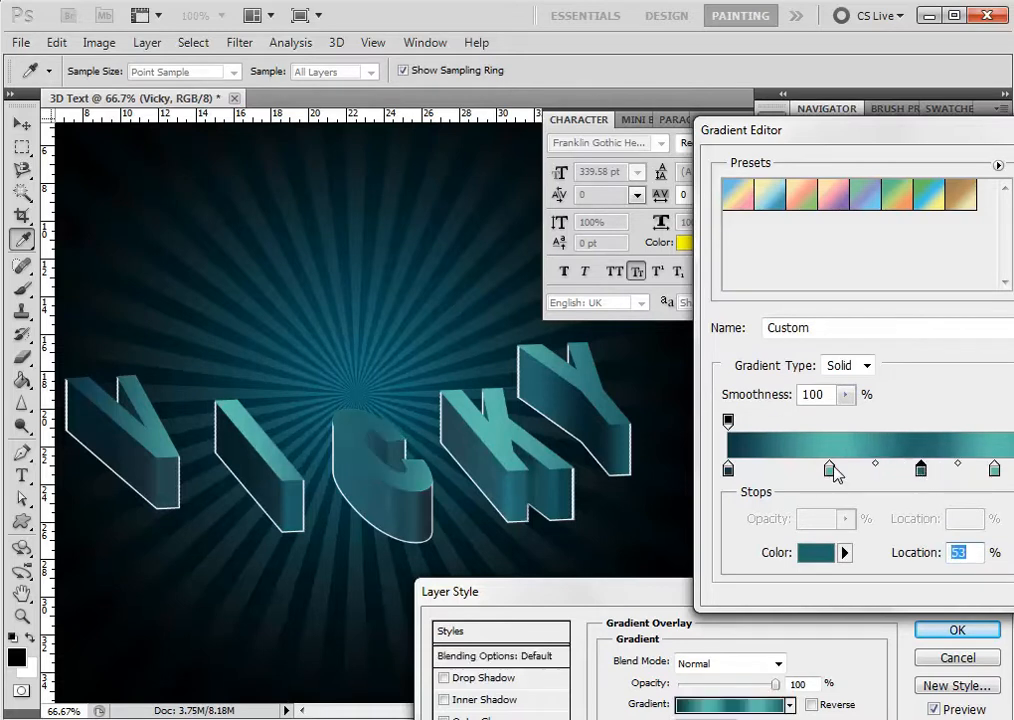
{"action": "left_click_drag", "start_coordinate": [932, 474], "coordinate": [878, 474]}
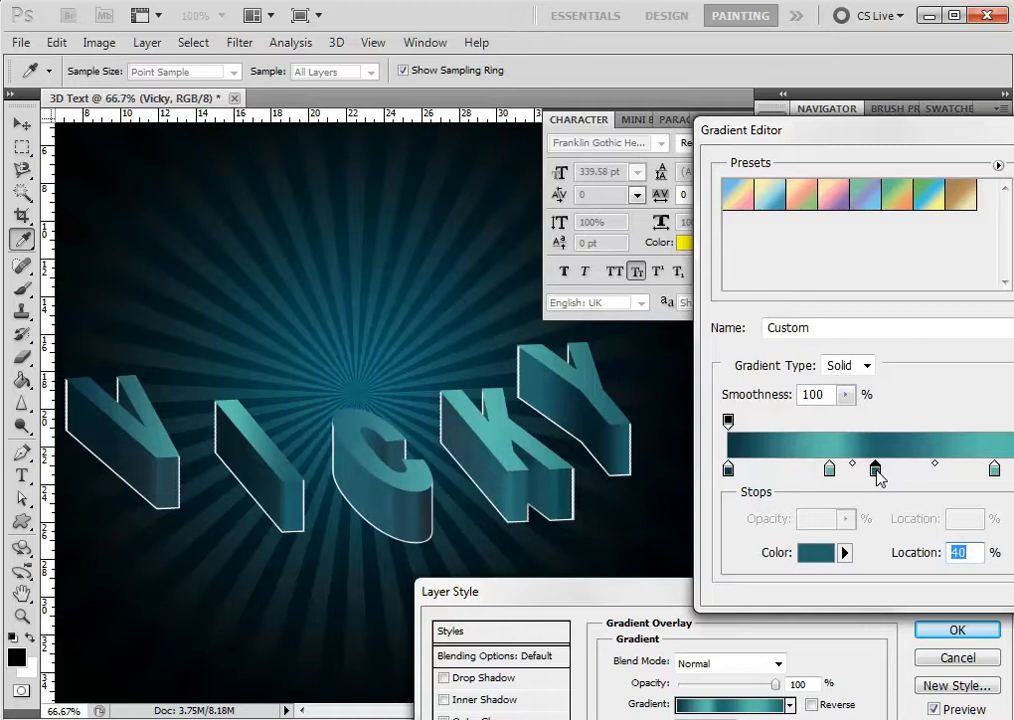
{"action": "left_click_drag", "start_coordinate": [876, 470], "coordinate": [897, 480]}
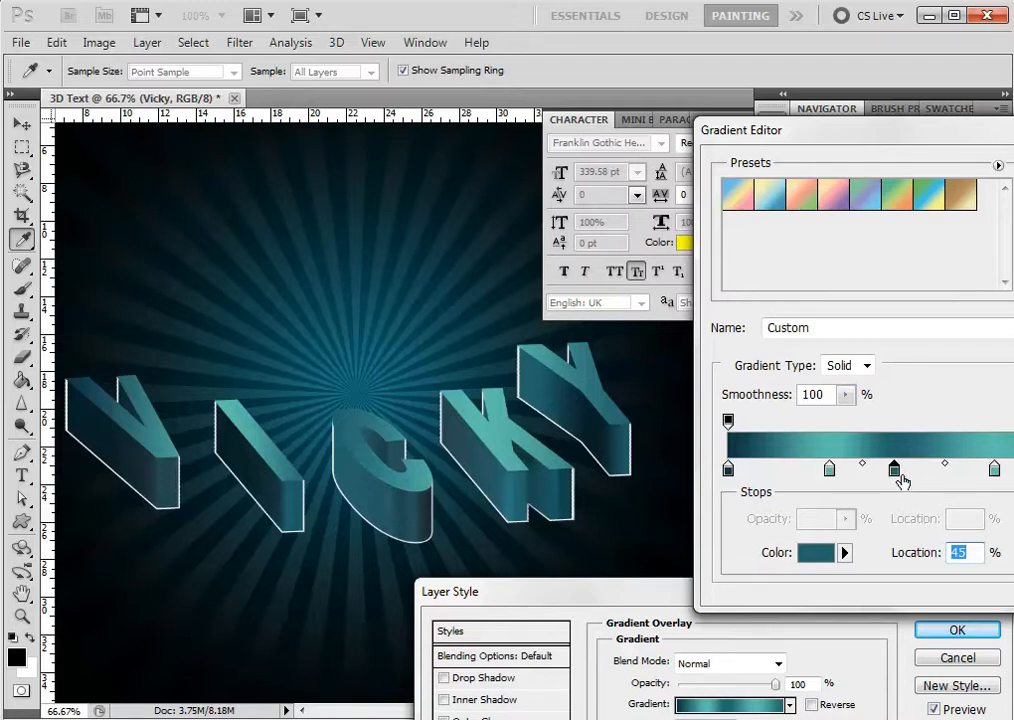
{"action": "left_click_drag", "start_coordinate": [895, 478], "coordinate": [818, 475]}
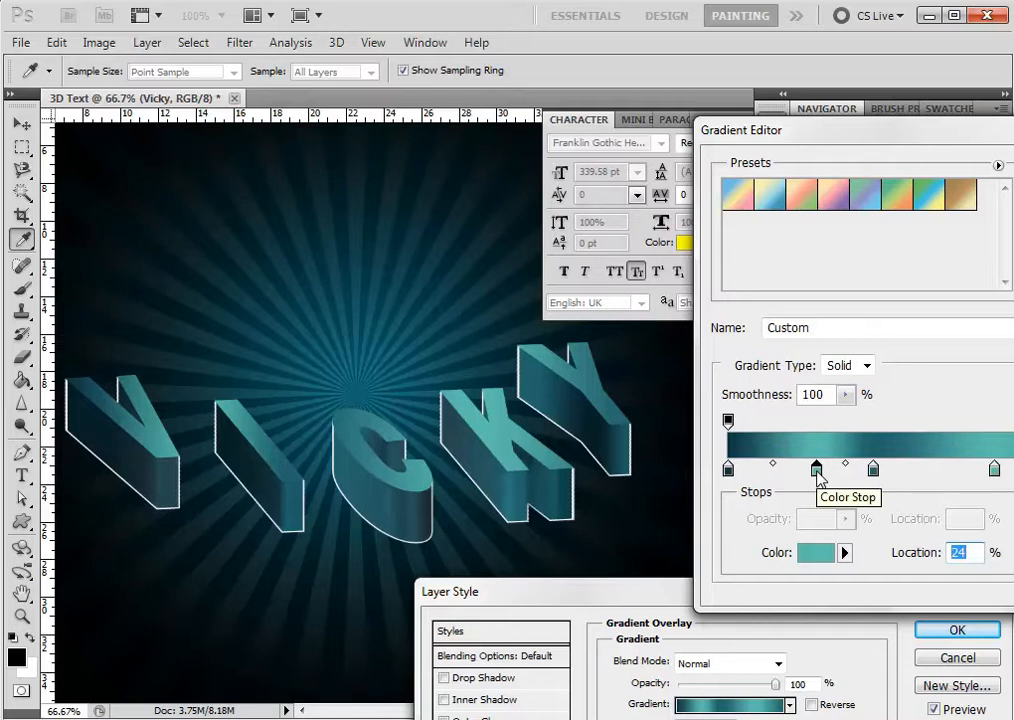
Set the light teal stops to 40% and 82% and the dark stop between them to 71%, and accept the gradient.
{"action": "left_click", "coordinate": [997, 472]}
{"action": "left_click_drag", "start_coordinate": [1000, 472], "coordinate": [1013, 472]}
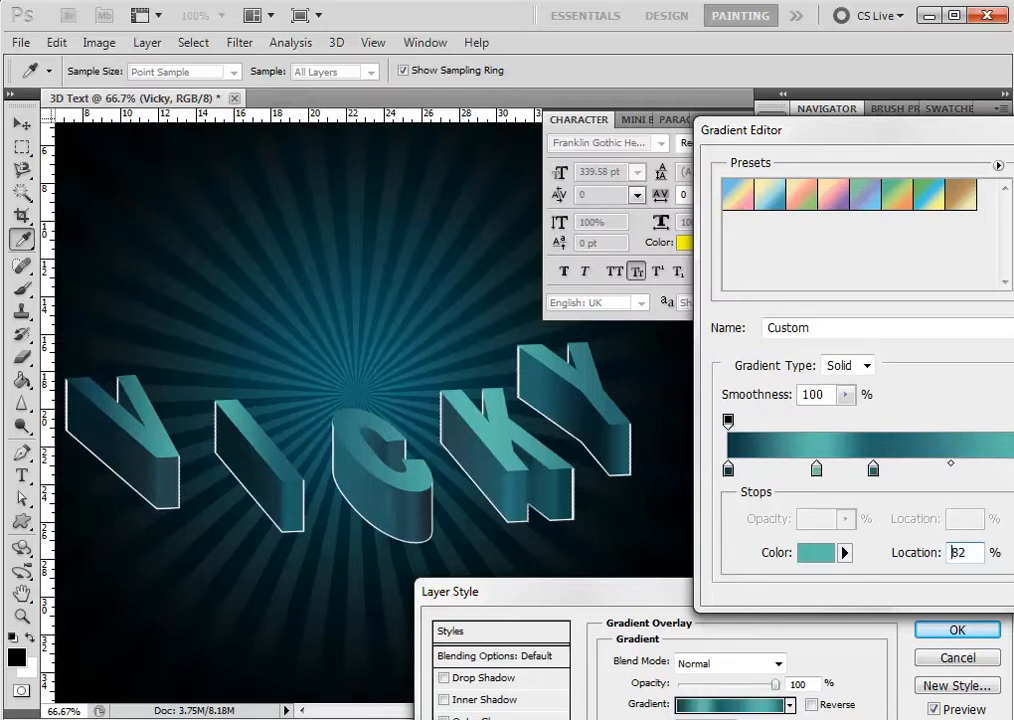
{"action": "double_click", "coordinate": [955, 552]}
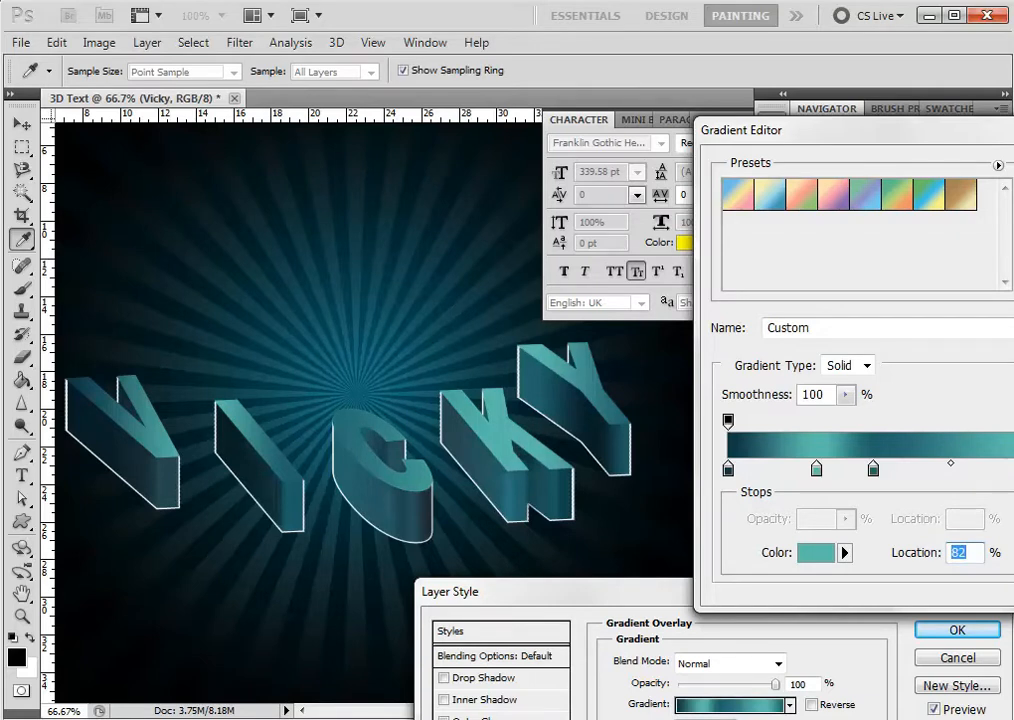
{"action": "left_click_drag", "start_coordinate": [875, 470], "coordinate": [970, 478]}
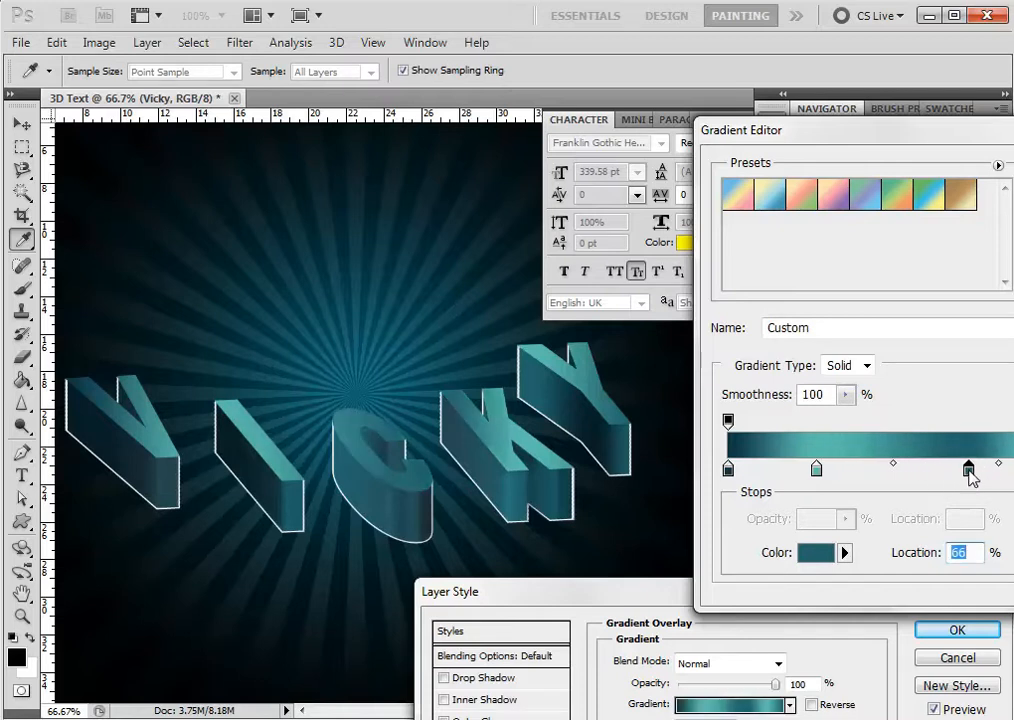
{"action": "left_click_drag", "start_coordinate": [970, 472], "coordinate": [989, 472]}
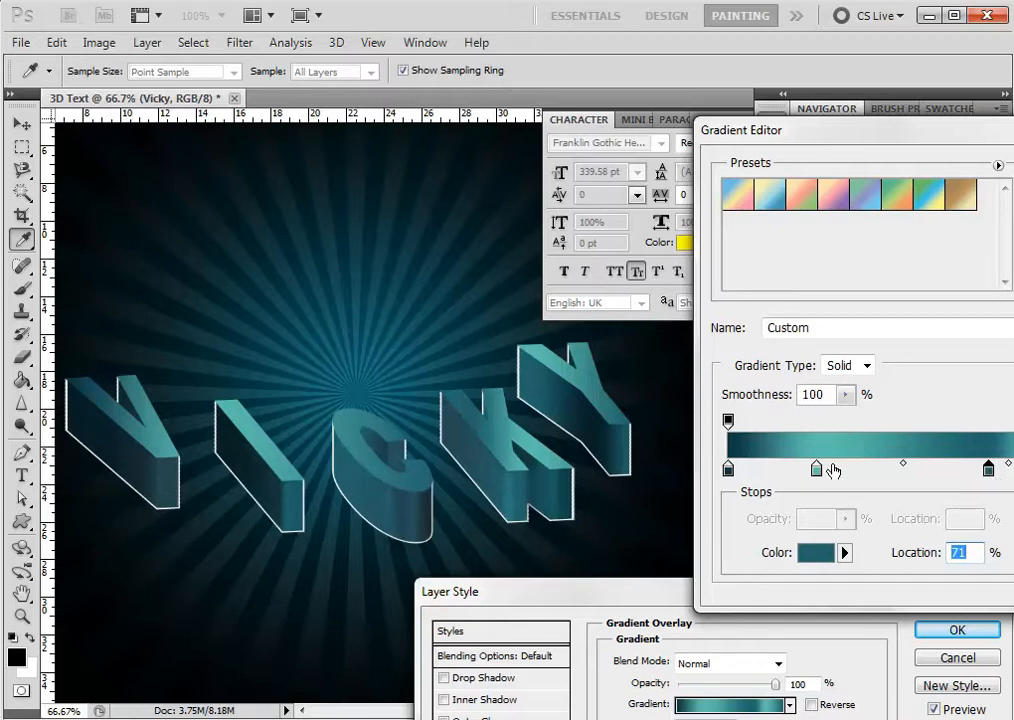
{"action": "left_click_drag", "start_coordinate": [817, 470], "coordinate": [874, 471]}
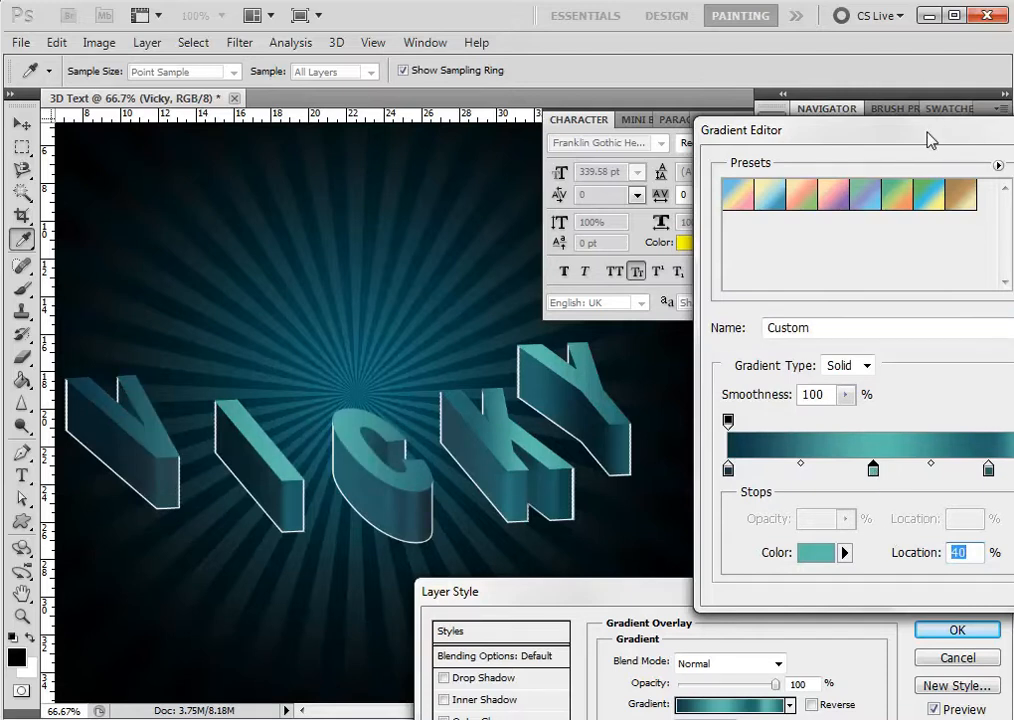
{"action": "left_click_drag", "start_coordinate": [928, 140], "coordinate": [837, 131]}
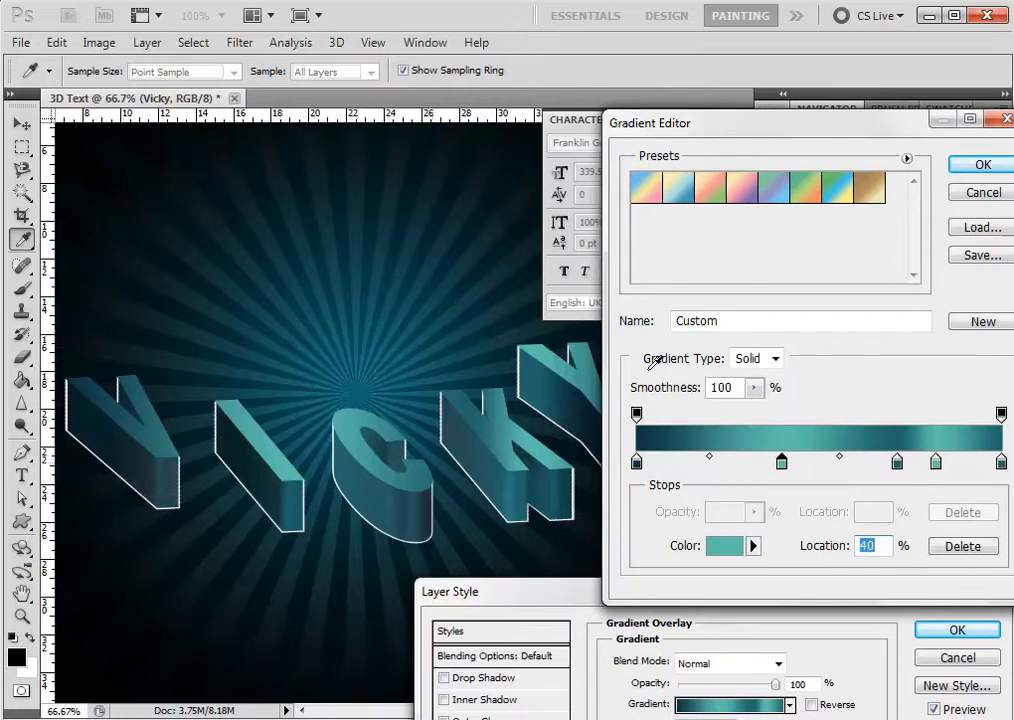
{"action": "left_click", "coordinate": [986, 168]}
Add a Stroke effect to the Vicky layer and set its colour to white ffffff.
{"action": "left_click_drag", "start_coordinate": [743, 596], "coordinate": [691, 213]}
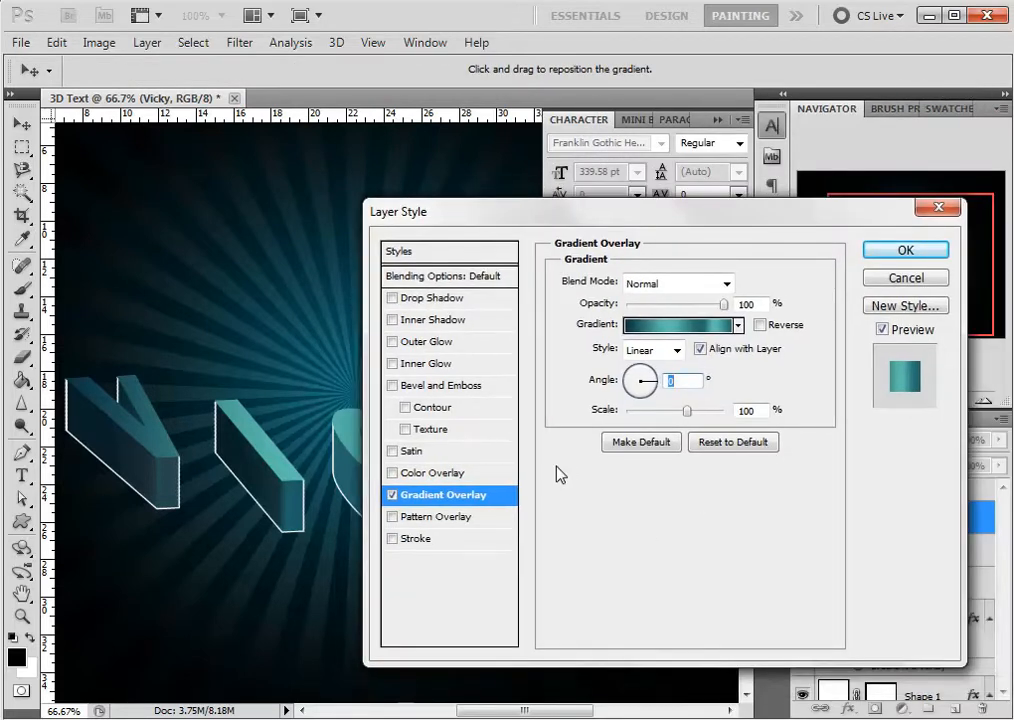
{"action": "left_click", "coordinate": [393, 538]}
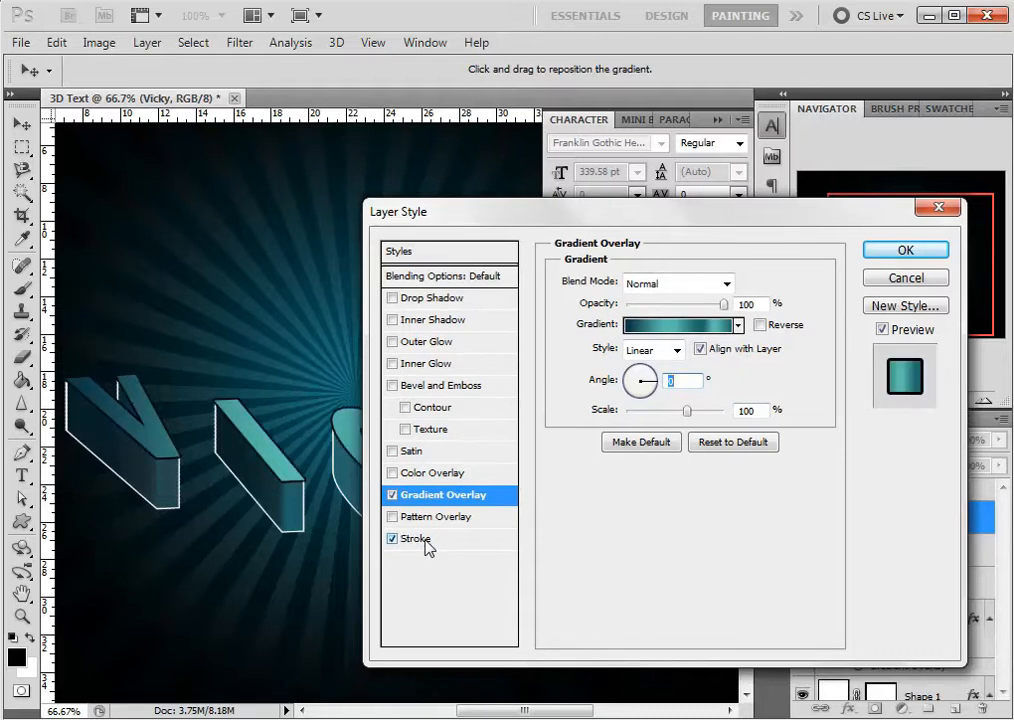
{"action": "left_click", "coordinate": [425, 546]}
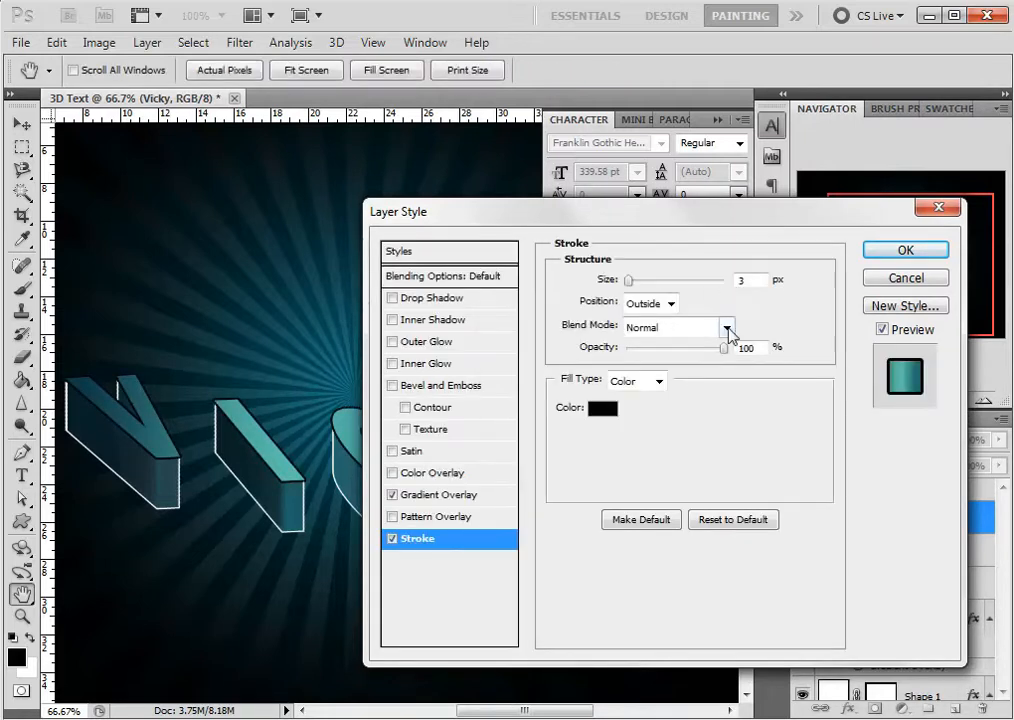
{"action": "left_click", "coordinate": [604, 412]}
{"action": "left_click", "coordinate": [607, 412]}
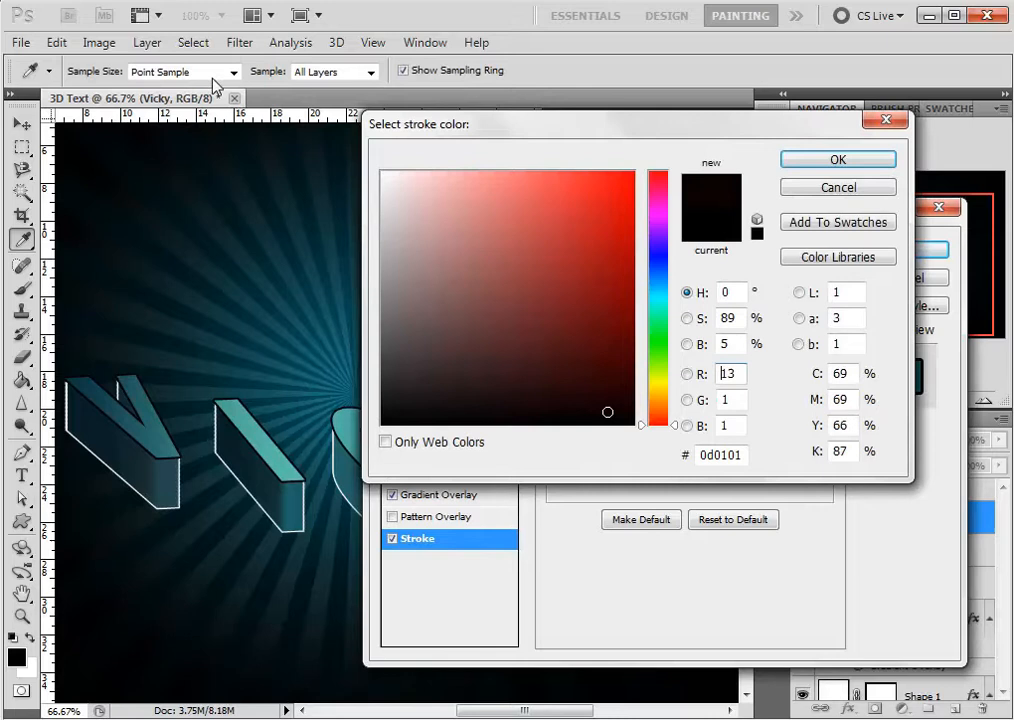
{"action": "left_click", "coordinate": [383, 173]}
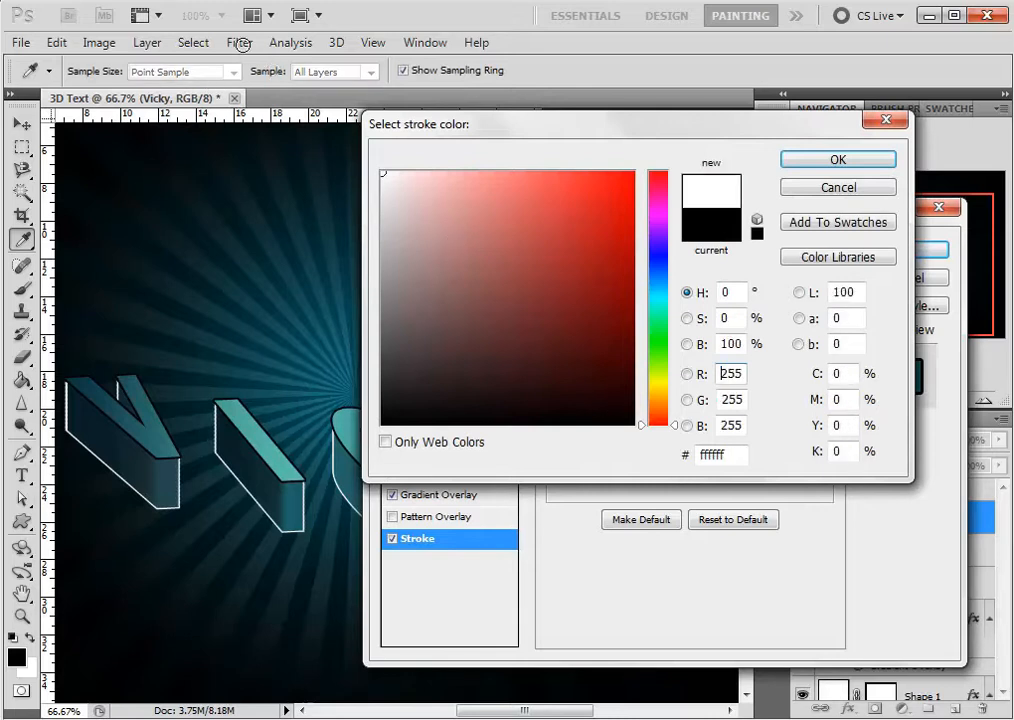
{"action": "left_click", "coordinate": [818, 161]}
Set the stroke's position to Inside and its size to 2 px, and apply the layer style.
{"action": "left_click", "coordinate": [670, 303]}
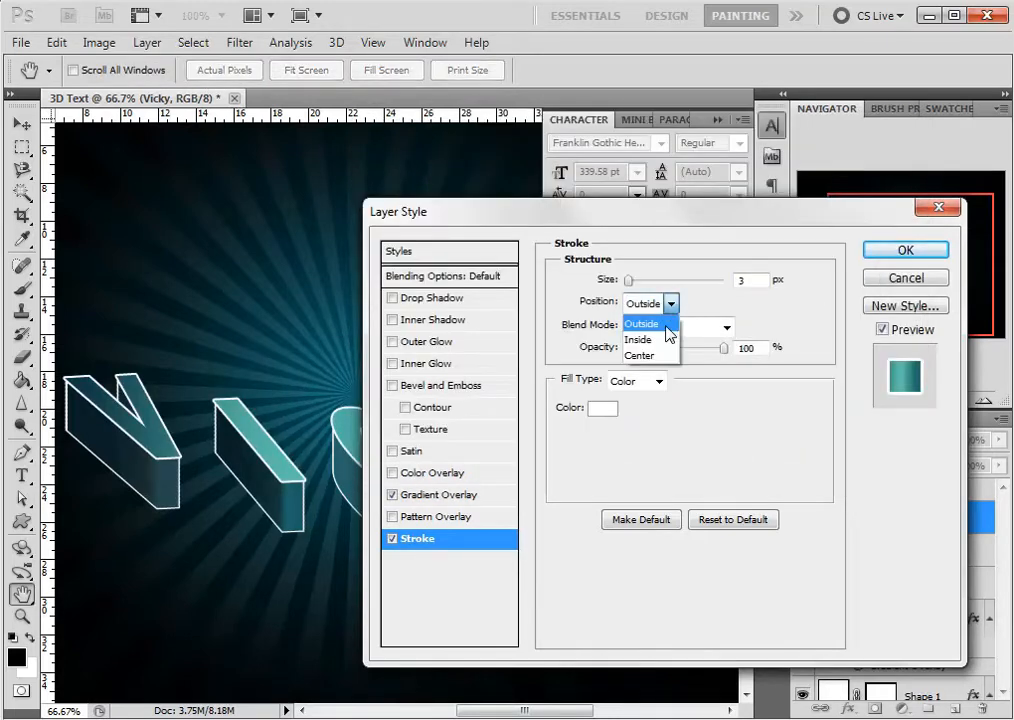
{"action": "left_click", "coordinate": [665, 340]}
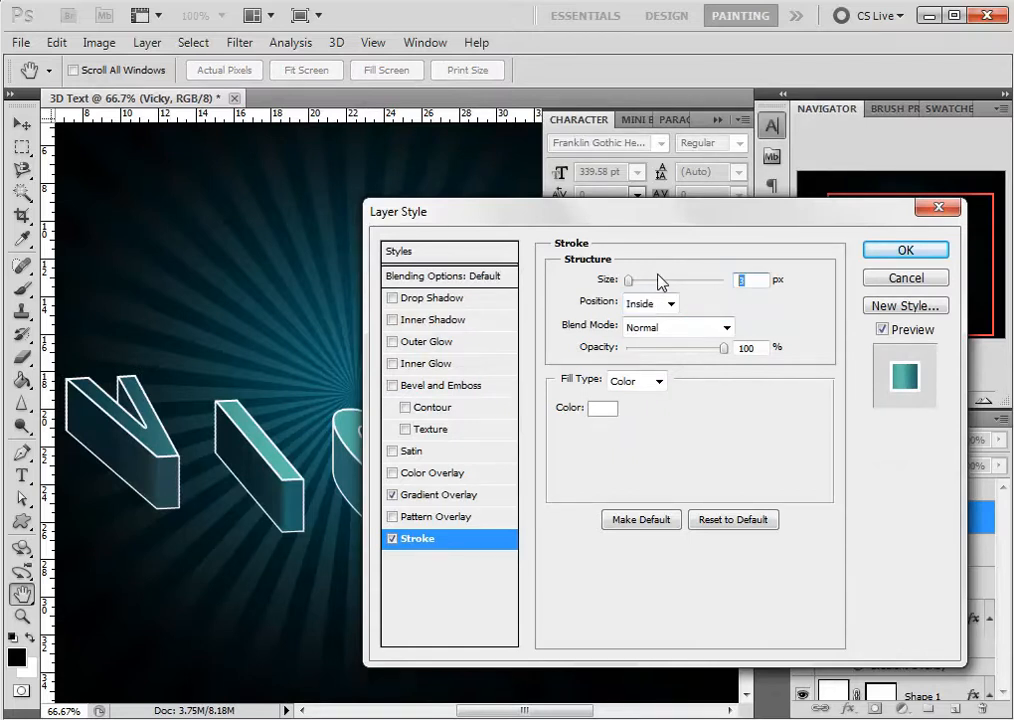
{"action": "type", "text": "2"}
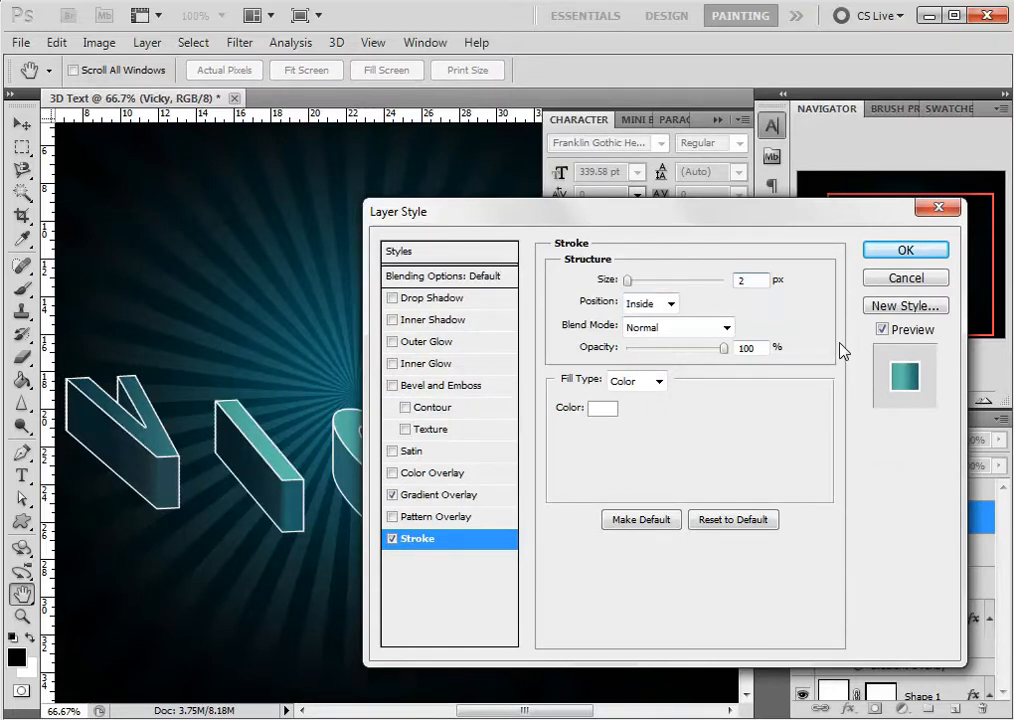
{"action": "left_click", "coordinate": [890, 258]}
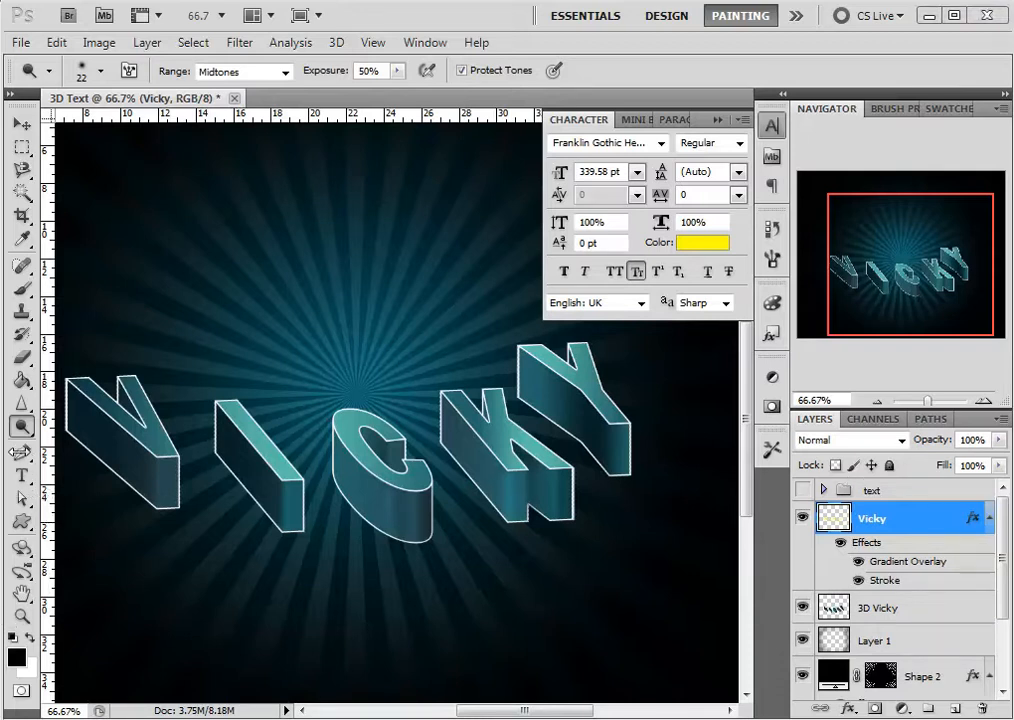
Choose the Line tool for shape layers and set its colour to white ffffff.
{"action": "left_click", "coordinate": [21, 522]}
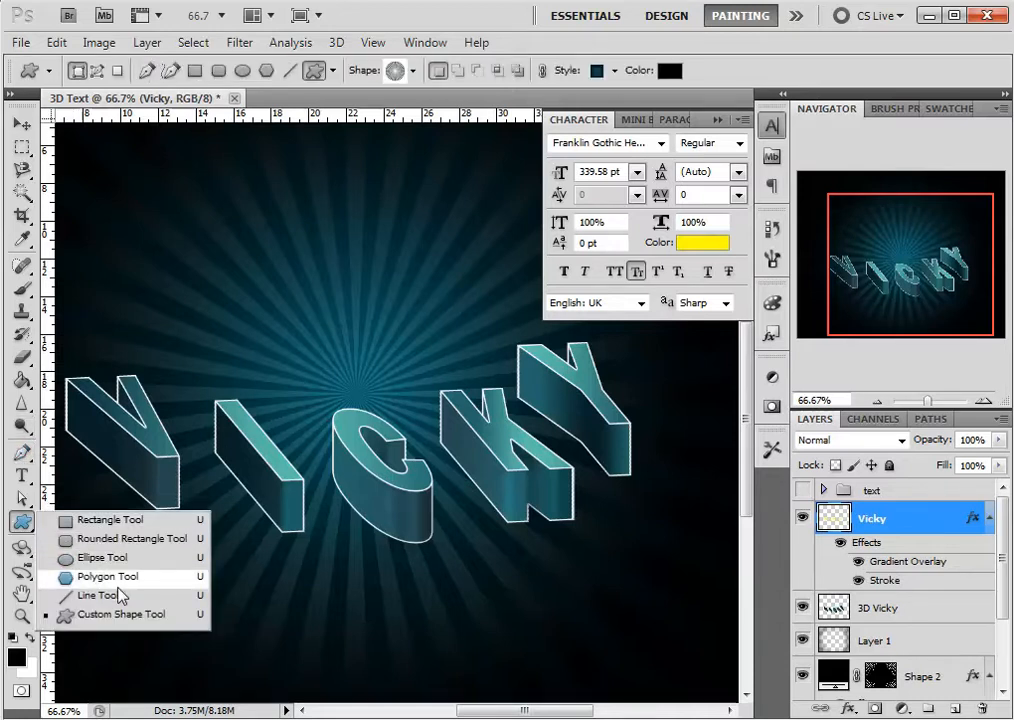
{"action": "left_click", "coordinate": [118, 597]}
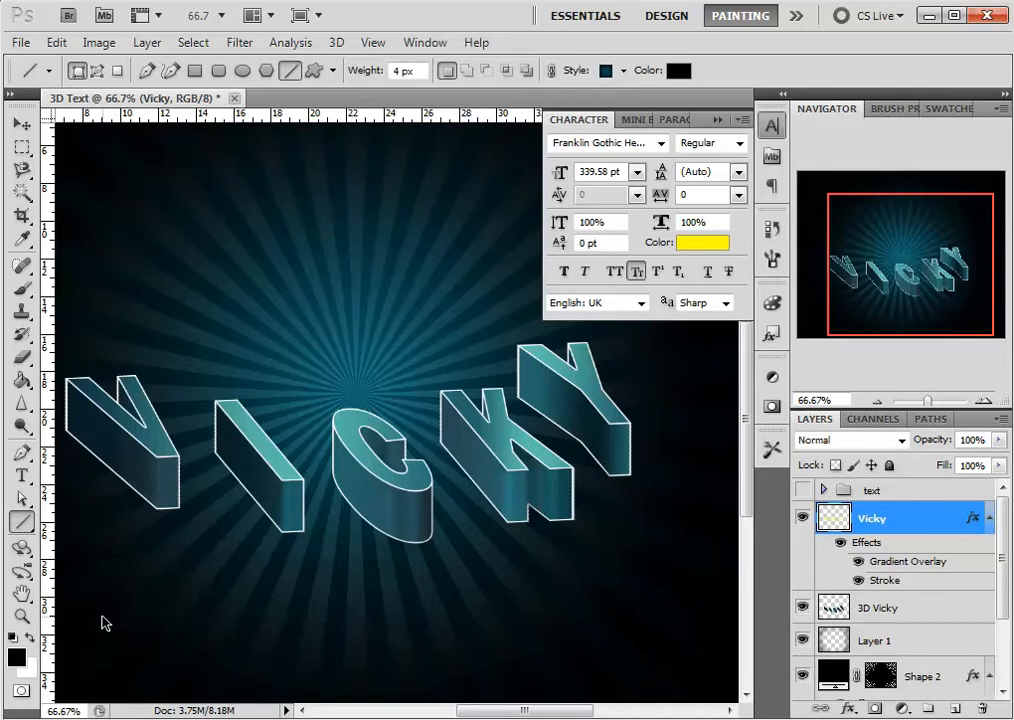
{"action": "key", "text": "ctrl+plus"}
{"action": "key", "text": "ctrl+plus"}
{"action": "key", "text": "ctrl+plus"}
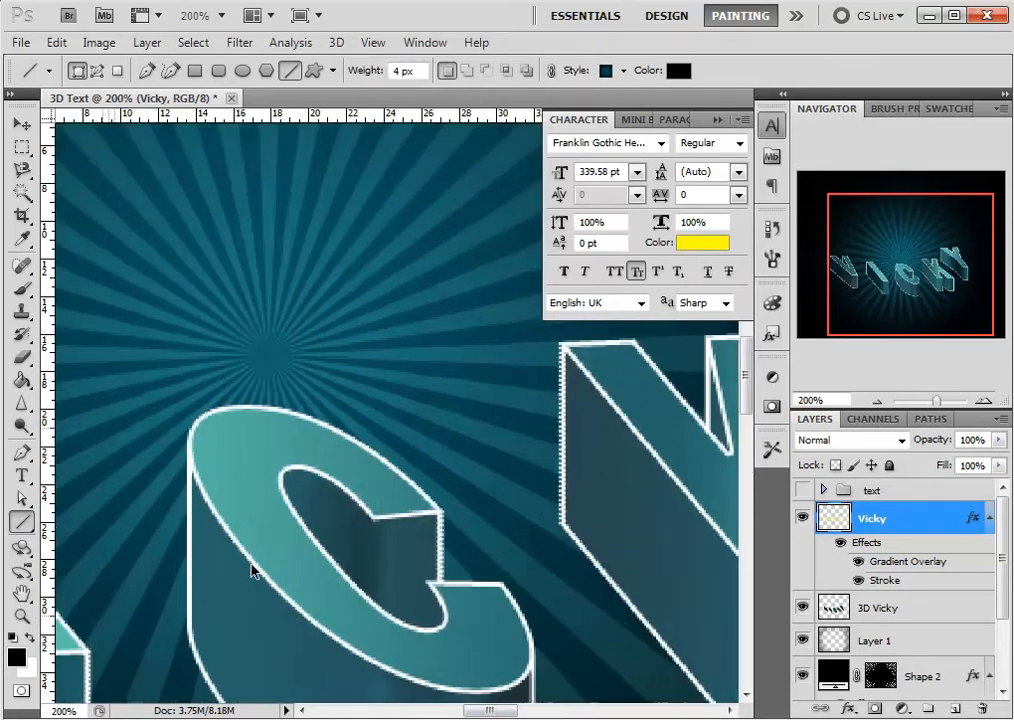
{"action": "left_click_drag", "start_coordinate": [229, 544], "coordinate": [835, 418]}
{"action": "left_click_drag", "start_coordinate": [188, 492], "coordinate": [545, 444]}
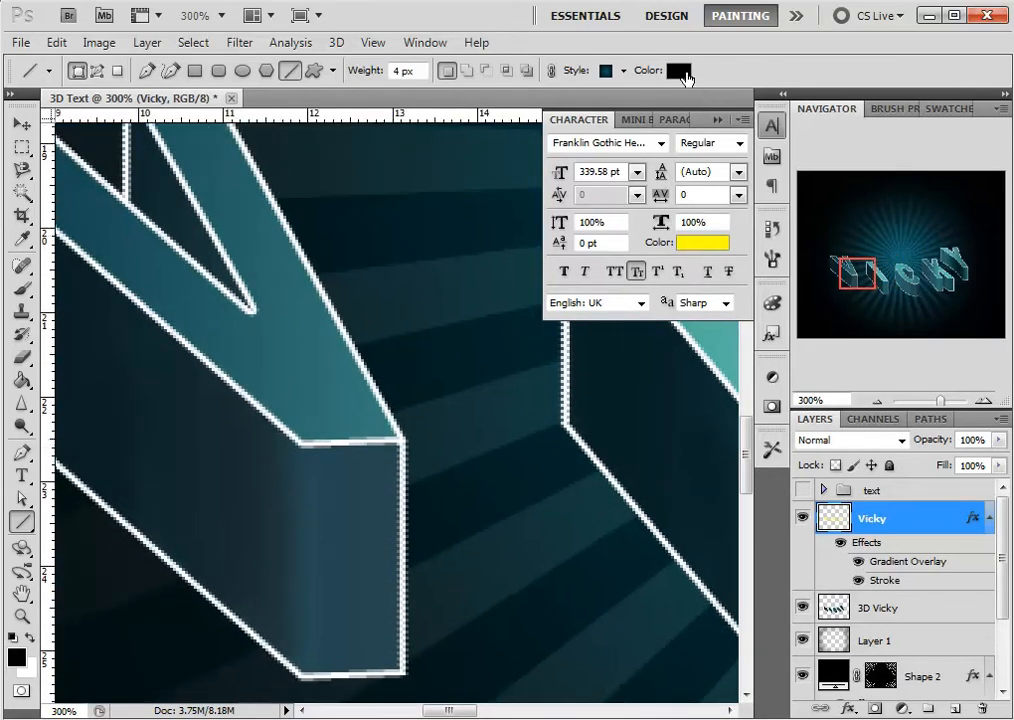
{"action": "left_click", "coordinate": [680, 71]}
{"action": "left_click_drag", "start_coordinate": [419, 231], "coordinate": [317, 143]}
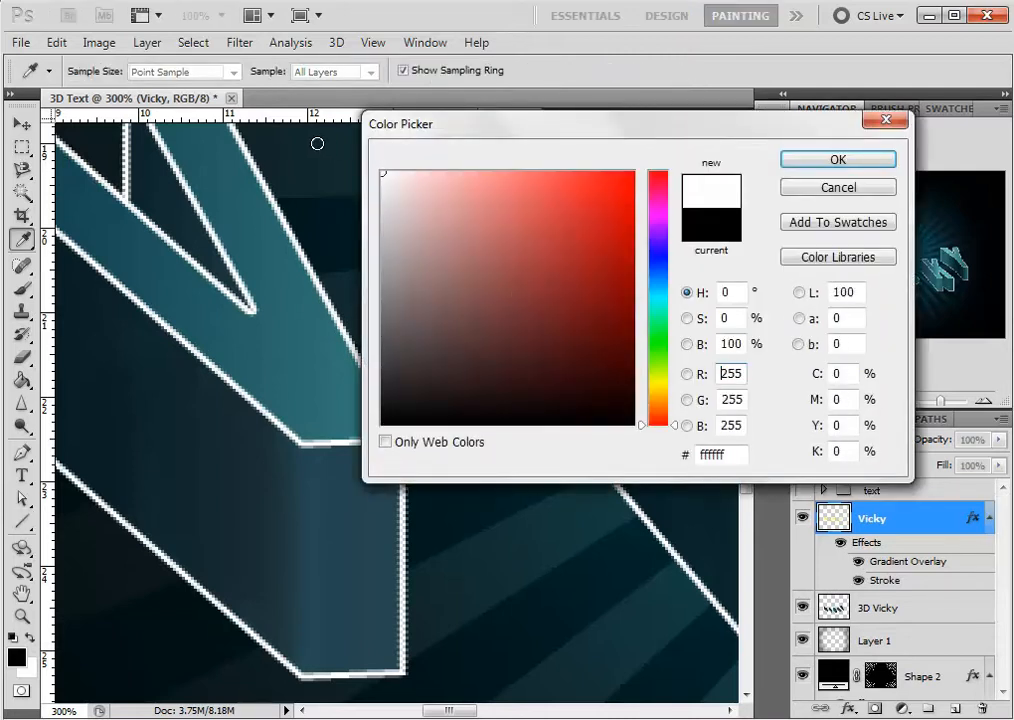
{"action": "left_click", "coordinate": [815, 158]}
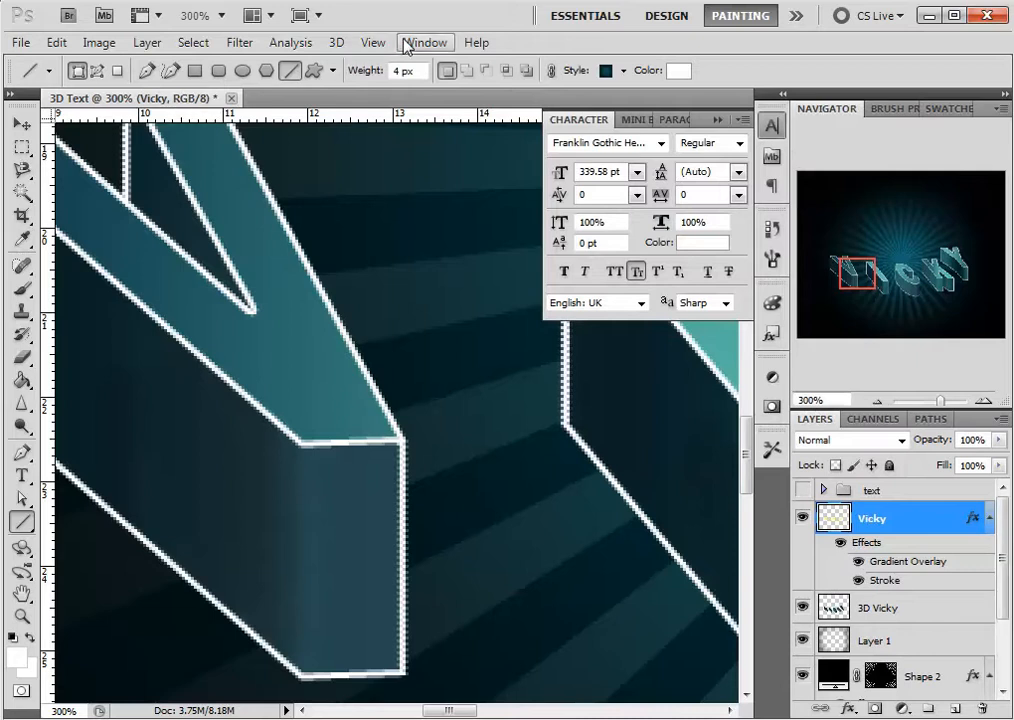
Set the line weight to 2 px and draw a vertical line down the front corner edge of the V.
{"action": "left_click_drag", "start_coordinate": [403, 71], "coordinate": [361, 74]}
{"action": "type", "text": "2"}
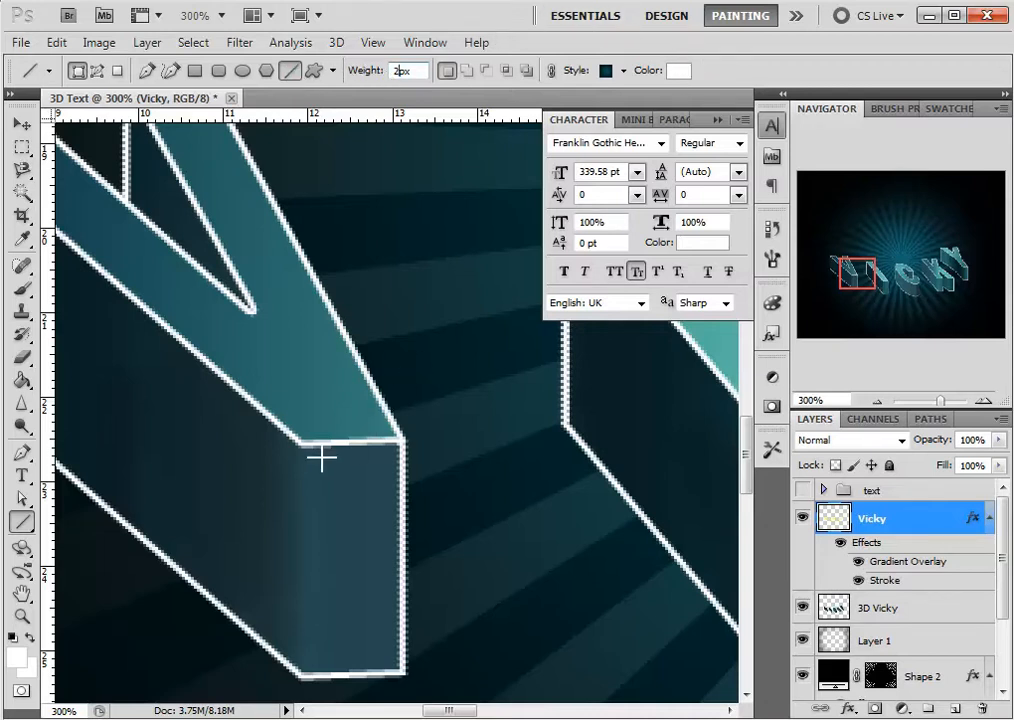
{"action": "left_click_drag", "start_coordinate": [302, 447], "coordinate": [302, 677]}
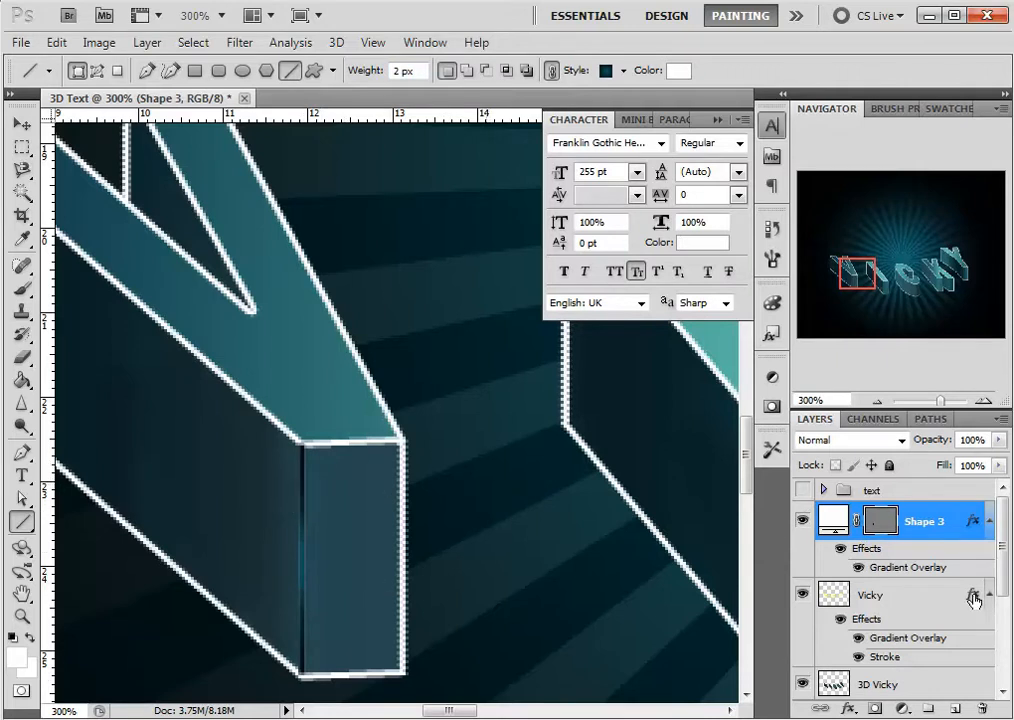
Clear the layer style from the V's line layer, Shape 3, so the line is plain white.
{"action": "right_click", "coordinate": [952, 517]}
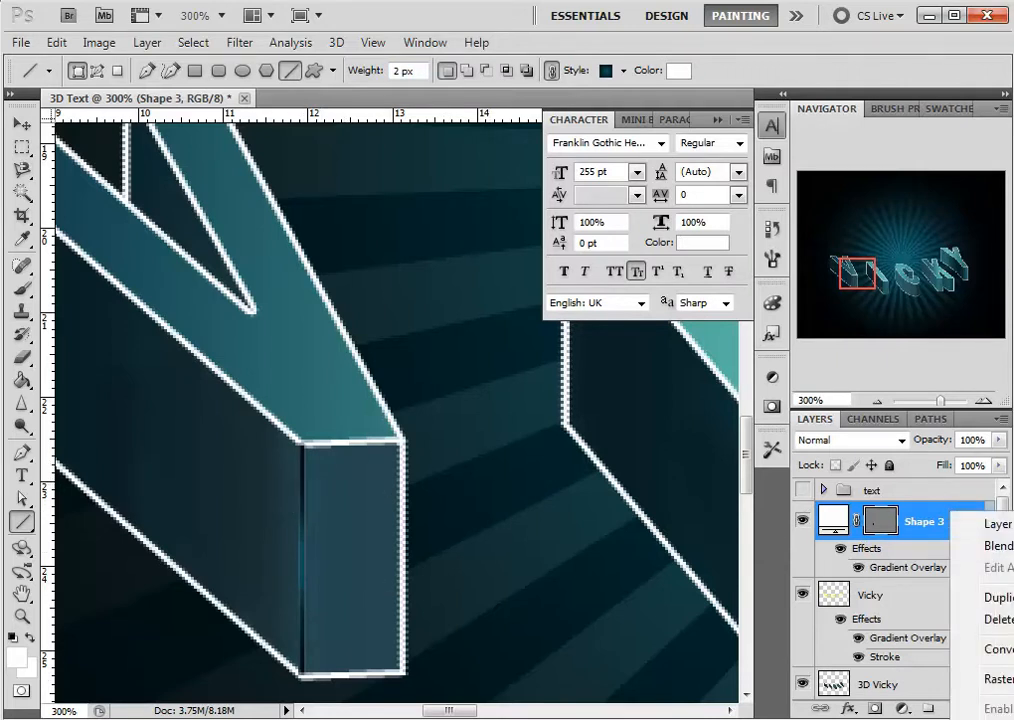
{"action": "right_click", "coordinate": [902, 541]}
{"action": "left_click", "coordinate": [903, 510]}
{"action": "right_click", "coordinate": [905, 494]}
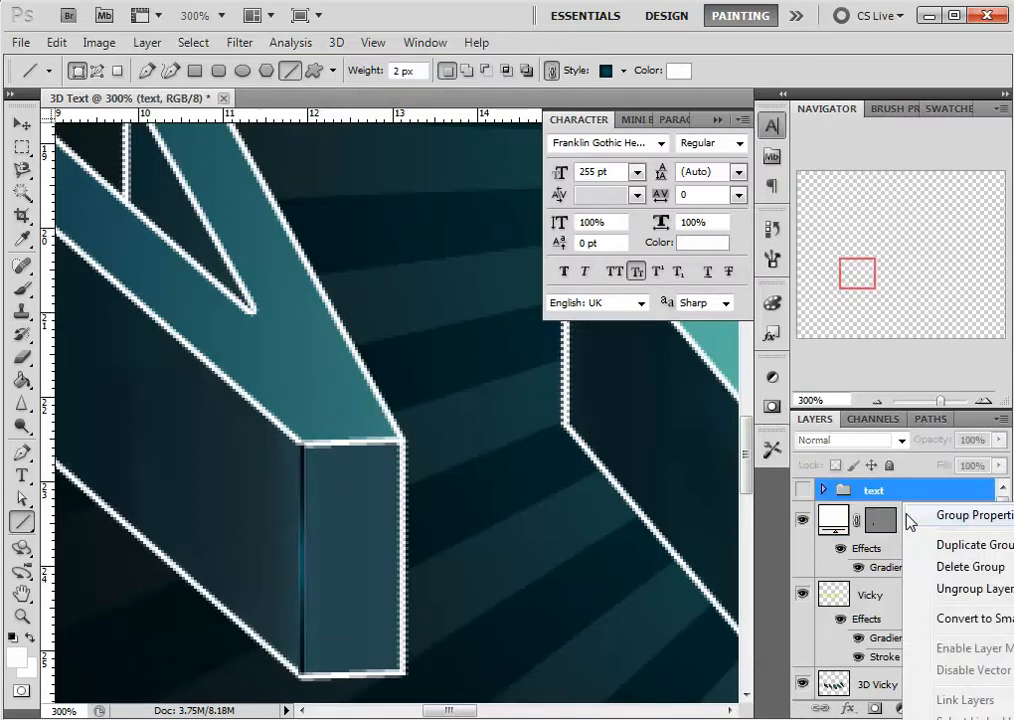
{"action": "left_click", "coordinate": [901, 516]}
{"action": "right_click", "coordinate": [903, 516]}
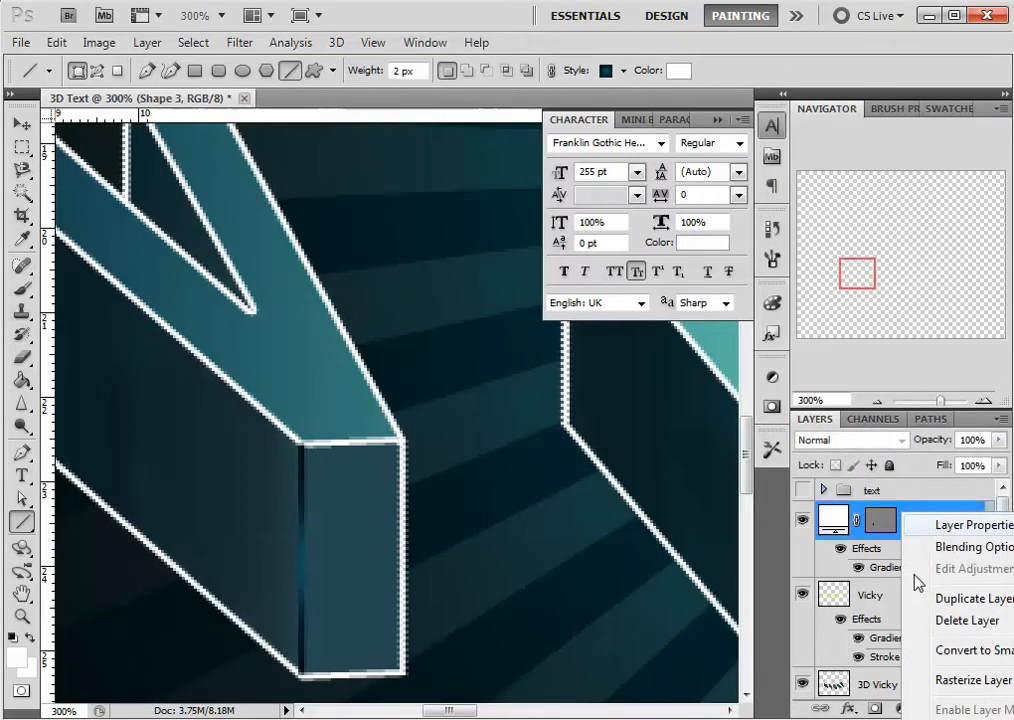
{"action": "left_click", "coordinate": [680, 675]}
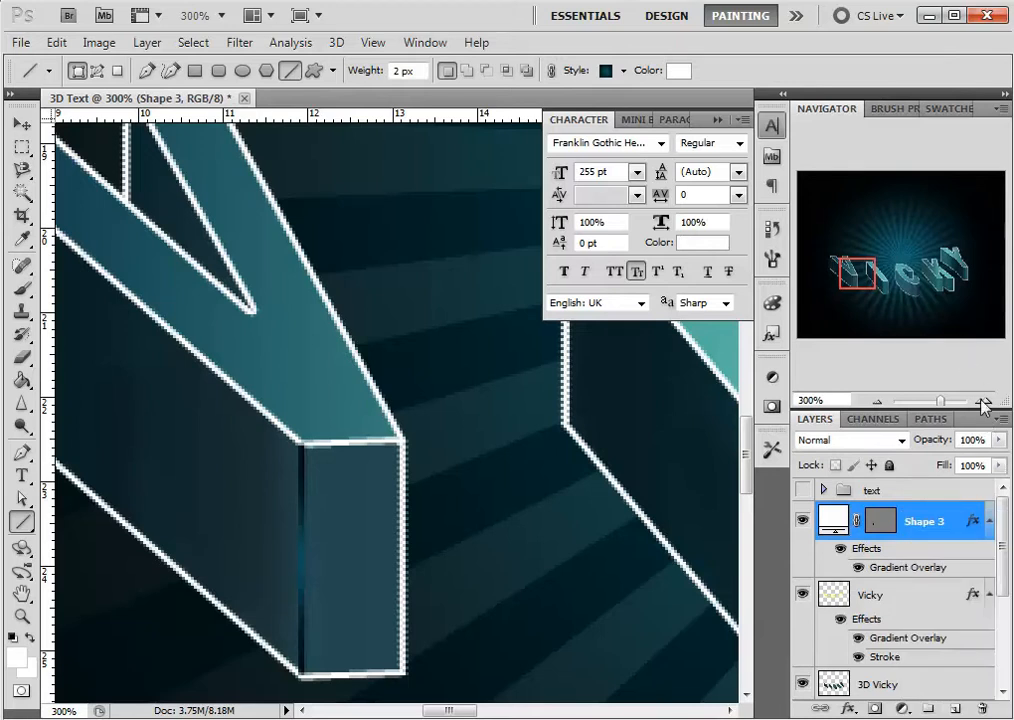
{"action": "scroll", "coordinate": [939, 597], "scroll_direction": "down", "scroll_amount": 1}
{"action": "scroll", "coordinate": [935, 588], "scroll_direction": "up", "scroll_amount": 1}
{"action": "right_click", "coordinate": [877, 600]}
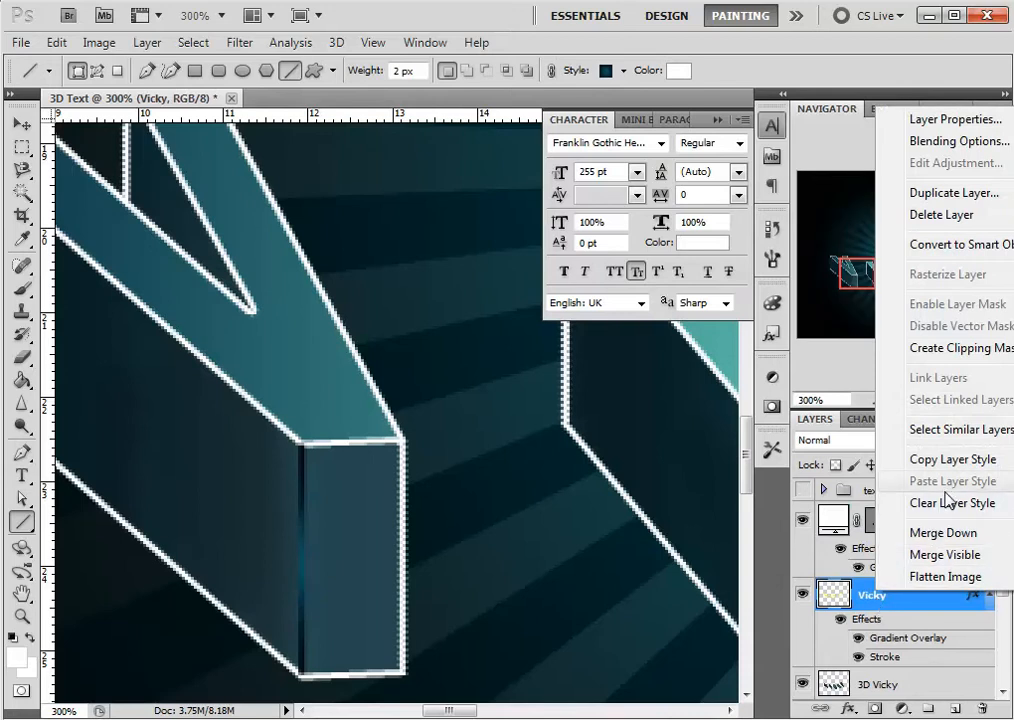
{"action": "left_click", "coordinate": [829, 558]}
{"action": "right_click", "coordinate": [900, 521]}
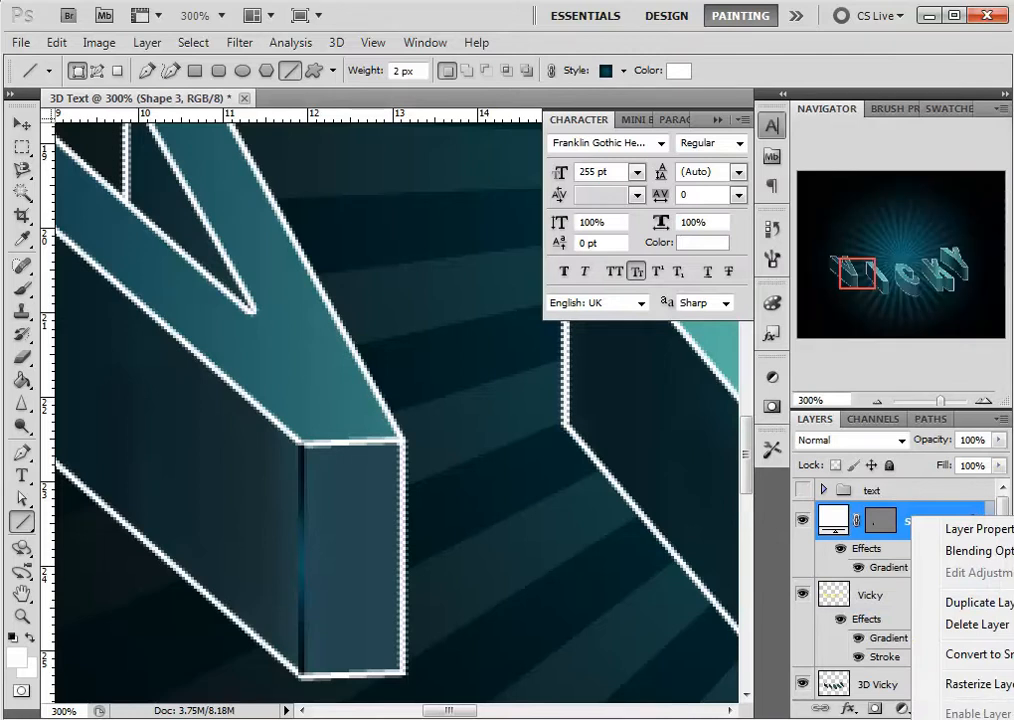
{"action": "left_click", "coordinate": [975, 719]}
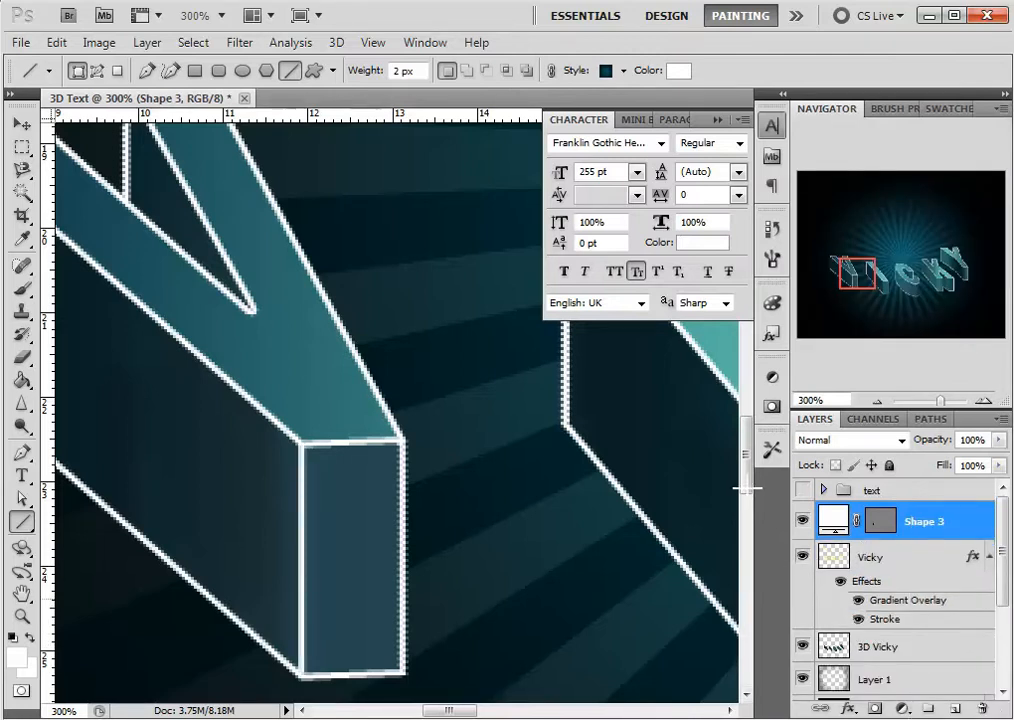
Draw a vertical line down the front corner edge of the I and clear its layer style.
{"action": "left_click_drag", "start_coordinate": [860, 281], "coordinate": [893, 290]}
{"action": "left_click_drag", "start_coordinate": [485, 421], "coordinate": [488, 652]}
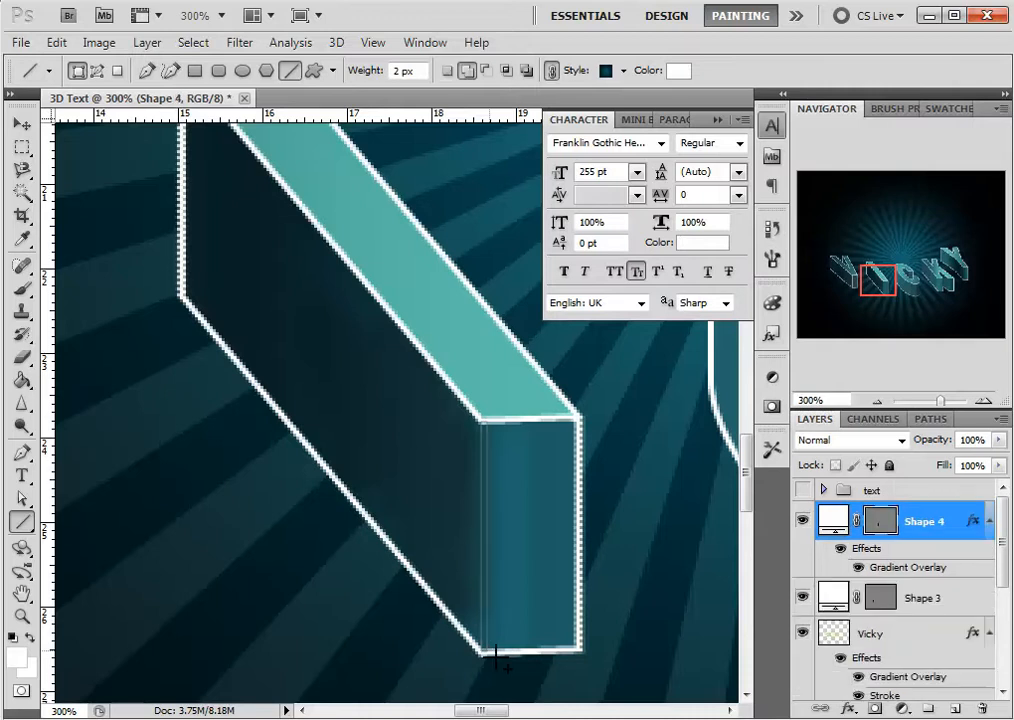
{"action": "right_click", "coordinate": [929, 509]}
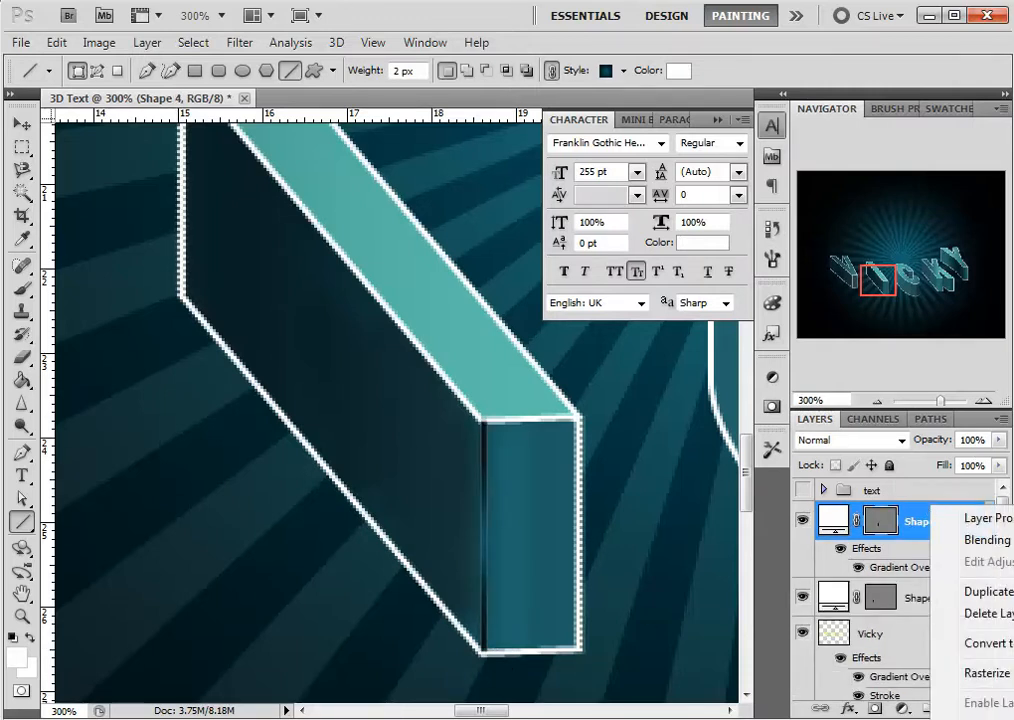
{"action": "left_click", "coordinate": [988, 718]}
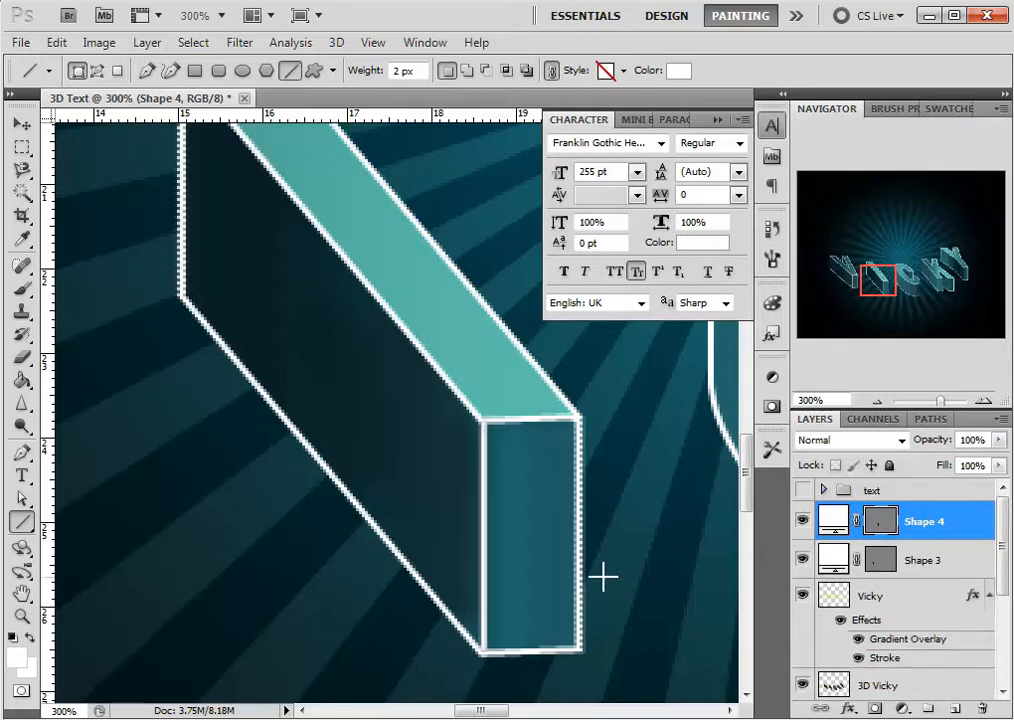
Add vertical 2 px lines down the front corner edges of both legs of the K to the Shape 4 layer.
{"action": "left_click_drag", "start_coordinate": [885, 274], "coordinate": [941, 276]}
{"action": "key", "text": "shift"}
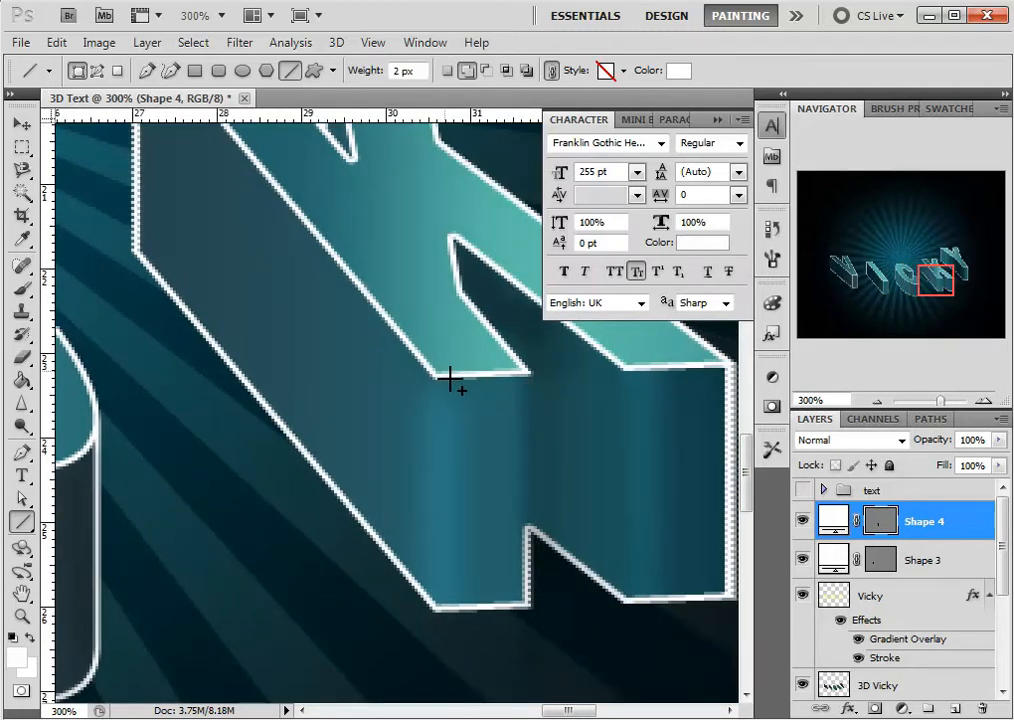
{"action": "left_click_drag", "start_coordinate": [443, 381], "coordinate": [439, 606]}
{"action": "left_click_drag", "start_coordinate": [628, 373], "coordinate": [636, 600]}
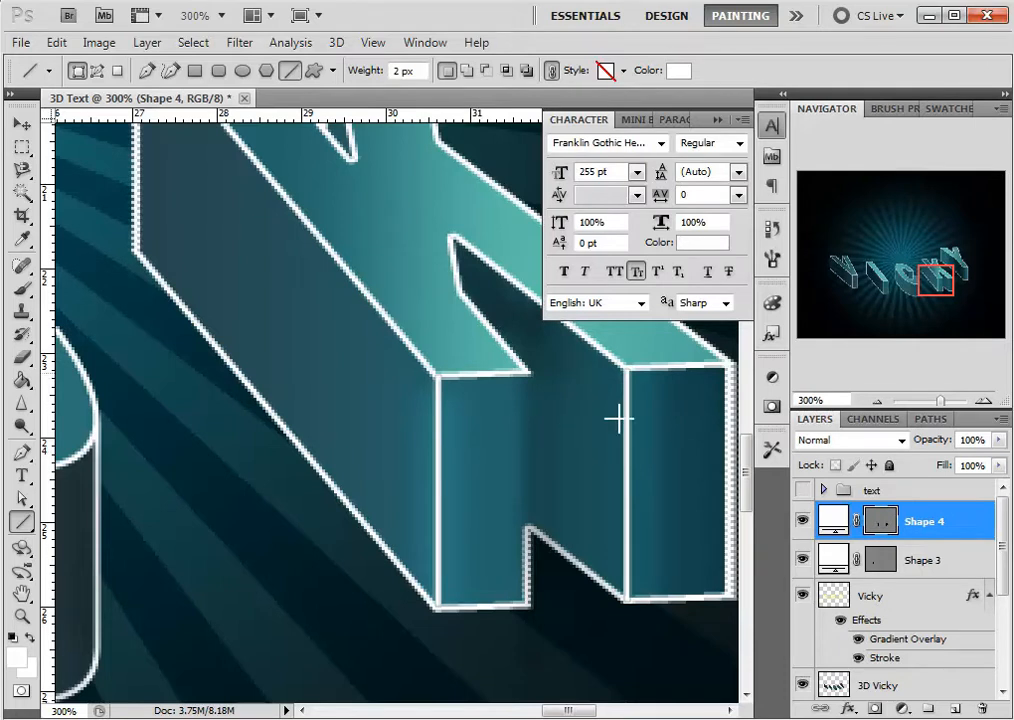
Draw the line for the inner edge of the K's first leg on its own shape layer and nudge it slightly left.
{"action": "left_click_drag", "start_coordinate": [528, 375], "coordinate": [530, 603]}
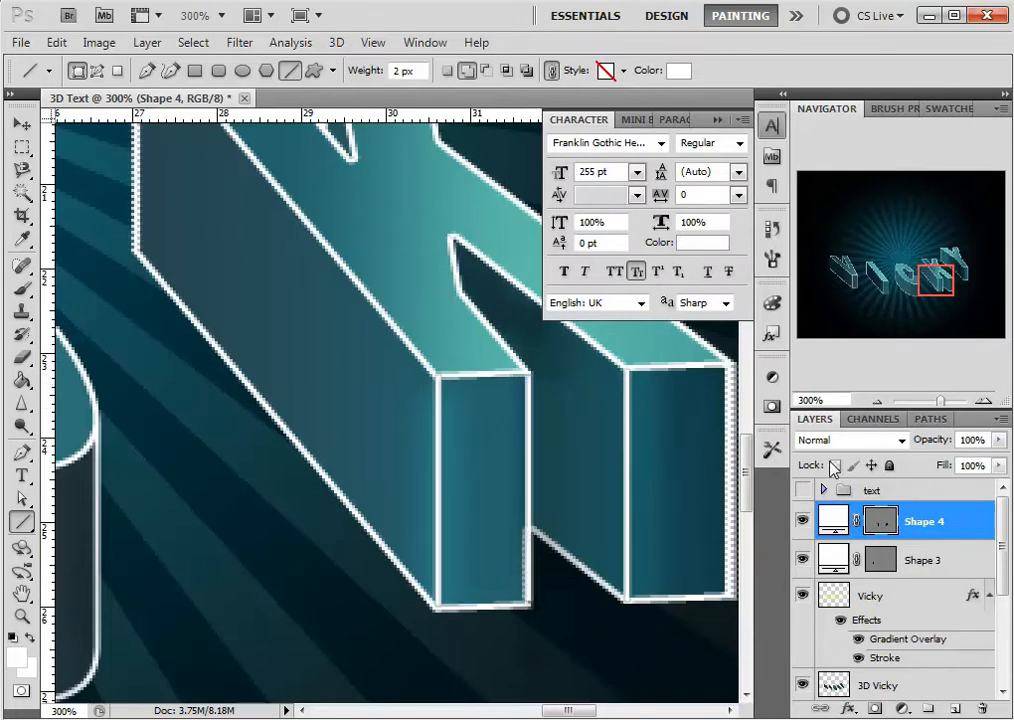
{"action": "key", "text": "ctrl+z"}
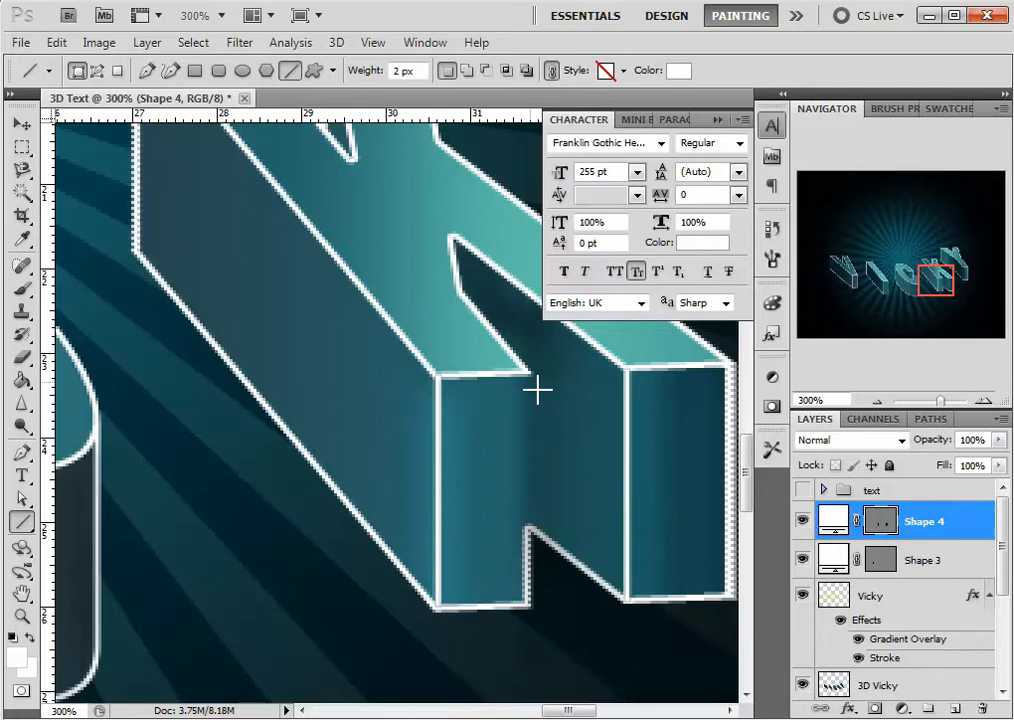
{"action": "left_click_drag", "start_coordinate": [534, 381], "coordinate": [529, 527]}
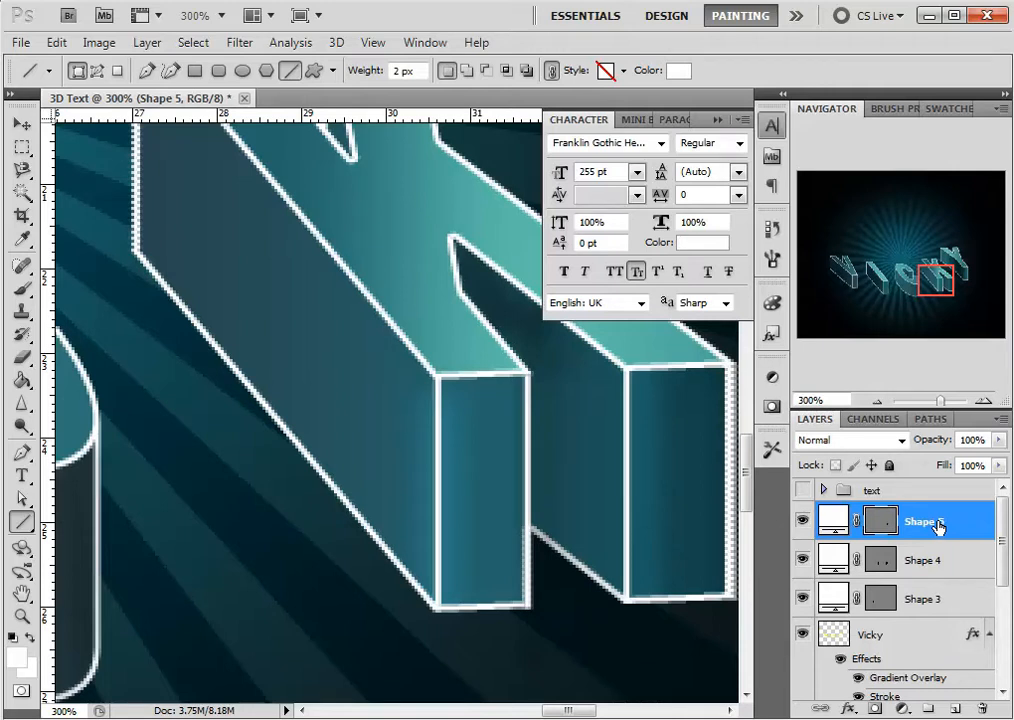
{"action": "left_click", "coordinate": [21, 122]}
{"action": "key", "text": "Left"}
{"action": "key", "text": "Left"}
{"action": "key", "text": "Left"}
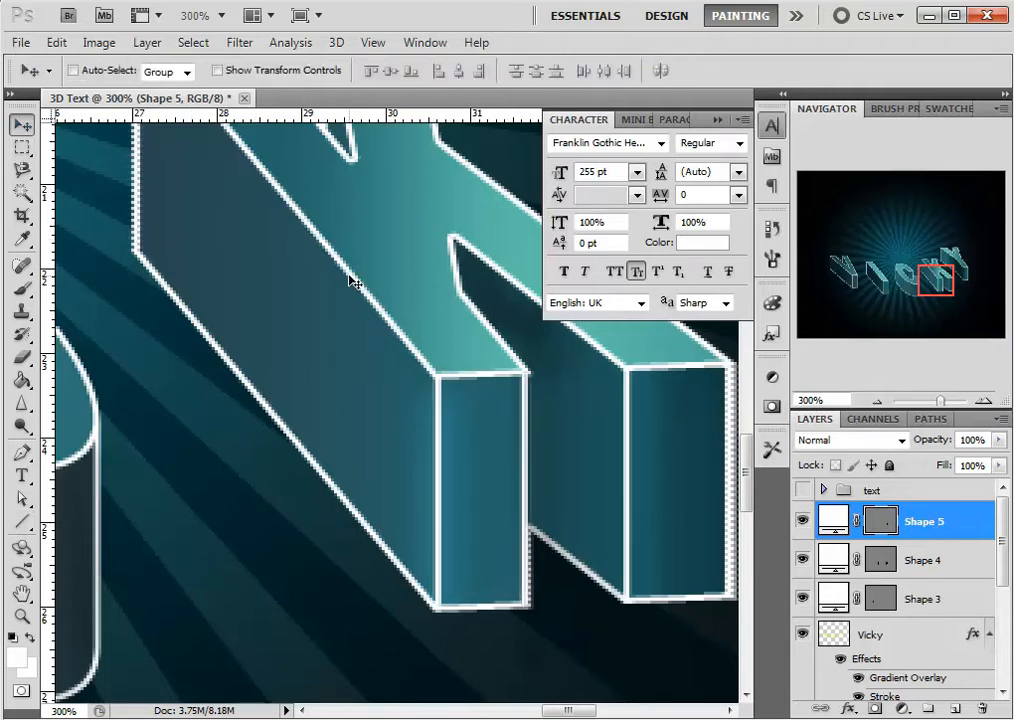
{"action": "key", "text": "Right"}
{"action": "key", "text": "Right"}
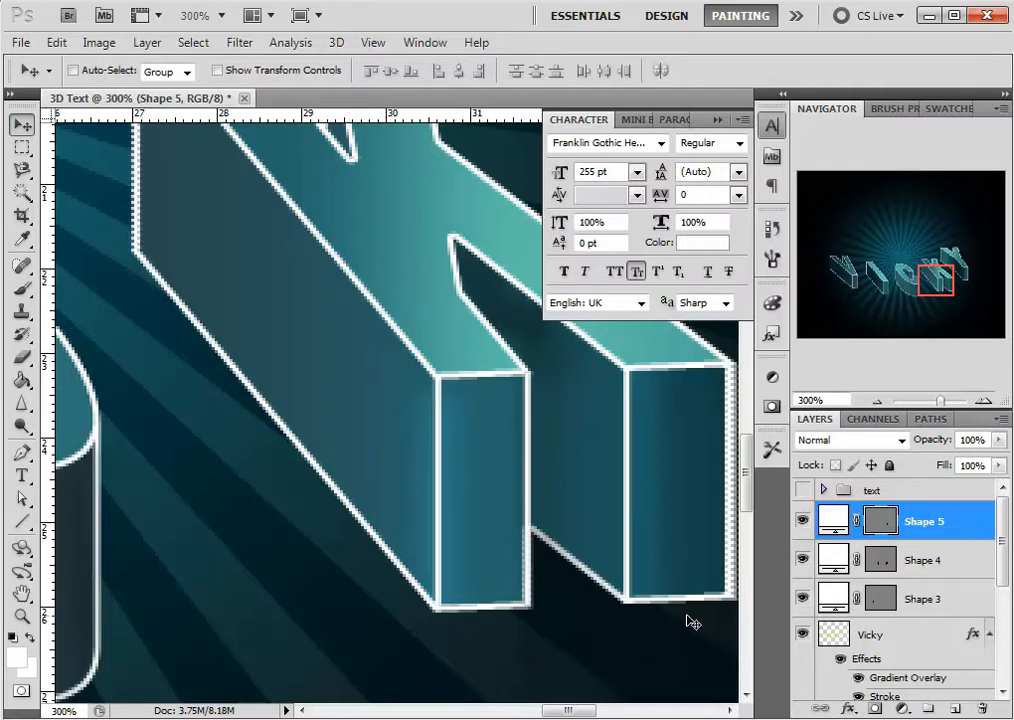
Draw a vertical 2 px line down the front corner edge of the Y.
{"action": "mouse_move", "coordinate": [926, 275]}
{"action": "left_mouse_down"}
{"action": "mouse_move", "coordinate": [946, 276]}
{"action": "mouse_move", "coordinate": [938, 266]}
{"action": "left_mouse_up"}
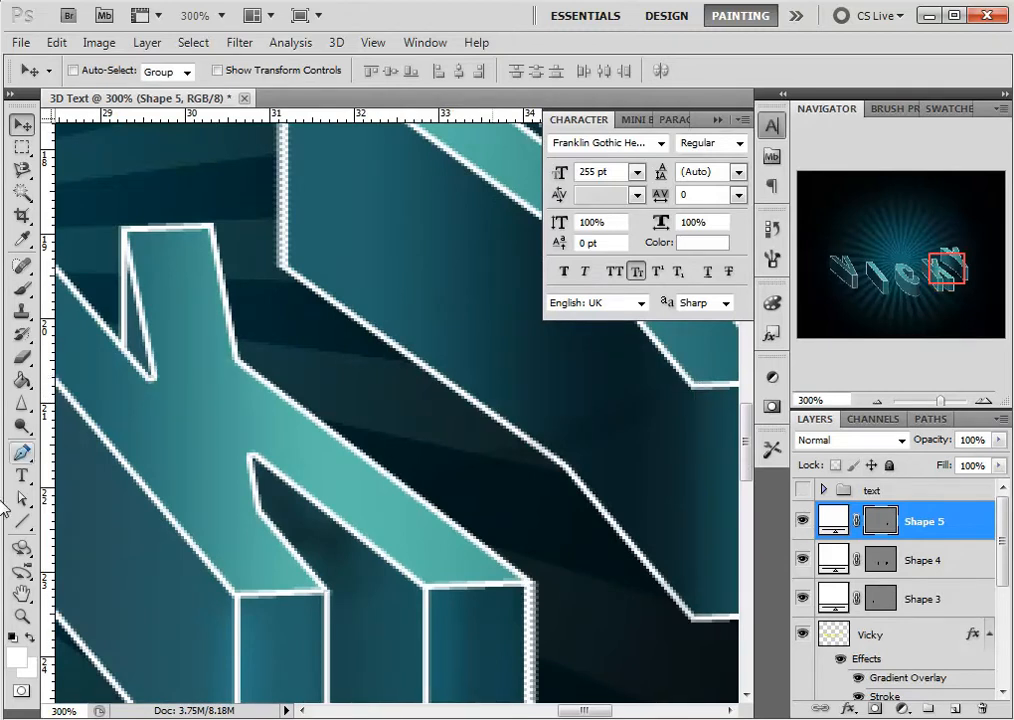
{"action": "left_click", "coordinate": [24, 521]}
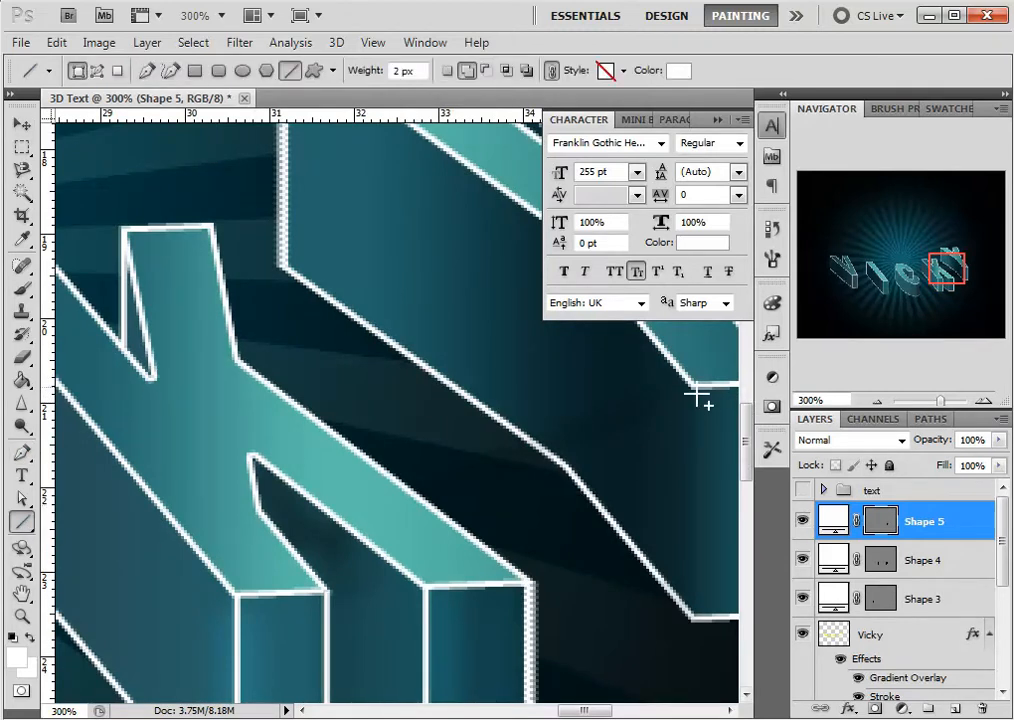
{"action": "left_click_drag", "start_coordinate": [695, 390], "coordinate": [695, 618]}
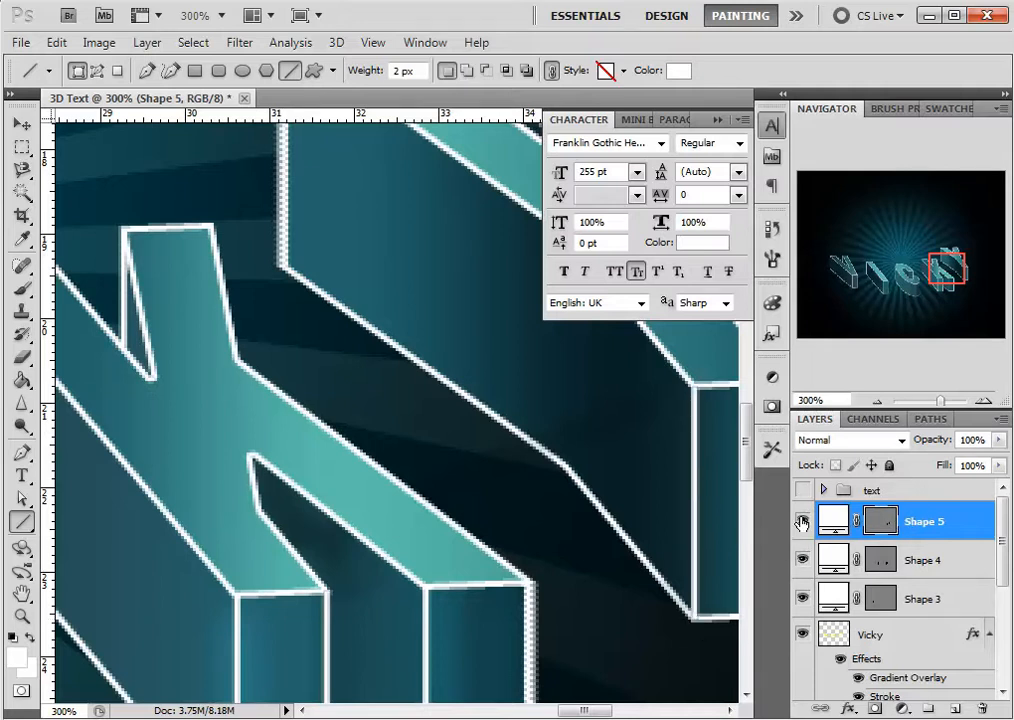
Hide and reshow the line shape layers to check which edges each one covers.
{"action": "left_click_drag", "start_coordinate": [802, 521], "coordinate": [801, 556]}
{"action": "left_click", "coordinate": [802, 598]}
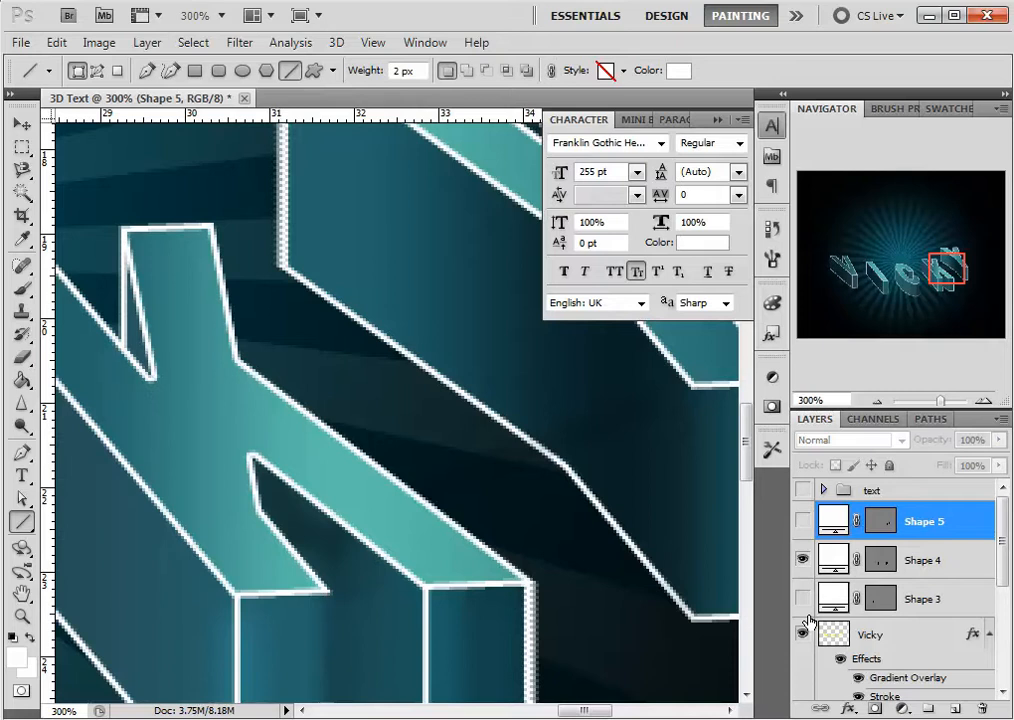
{"action": "left_click", "coordinate": [802, 598]}
{"action": "left_click", "coordinate": [802, 521]}
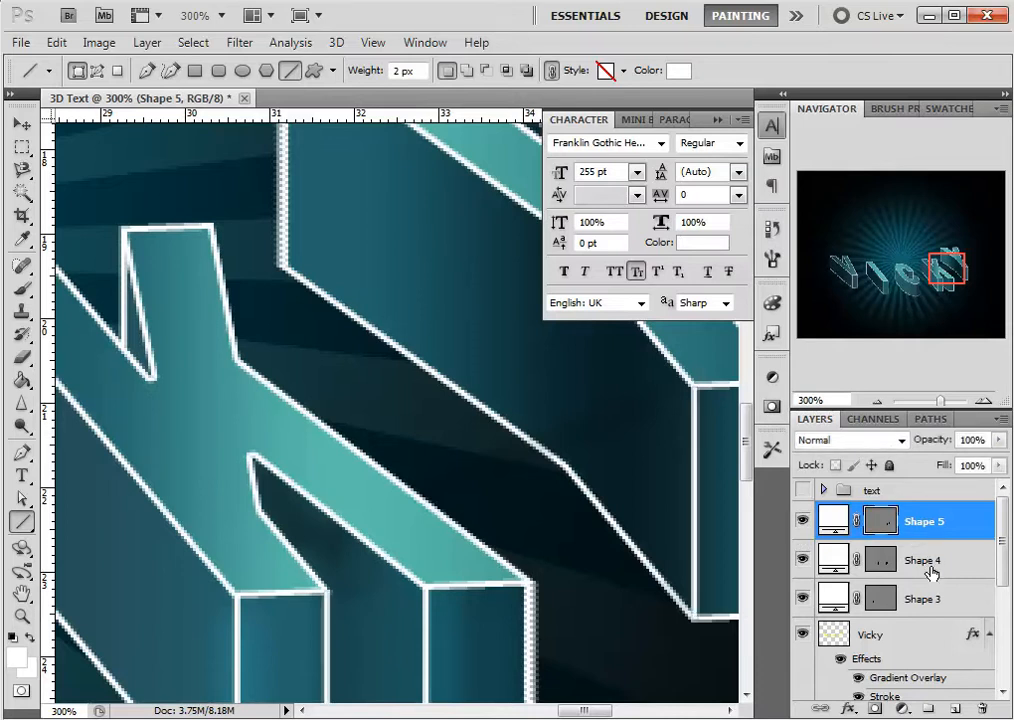
Merge the Shape 3, Shape 4 and Shape 5 layers into one layer and rename it "lines".
{"action": "left_click", "coordinate": [928, 608], "text": "shift"}
{"action": "right_click", "coordinate": [915, 588]}
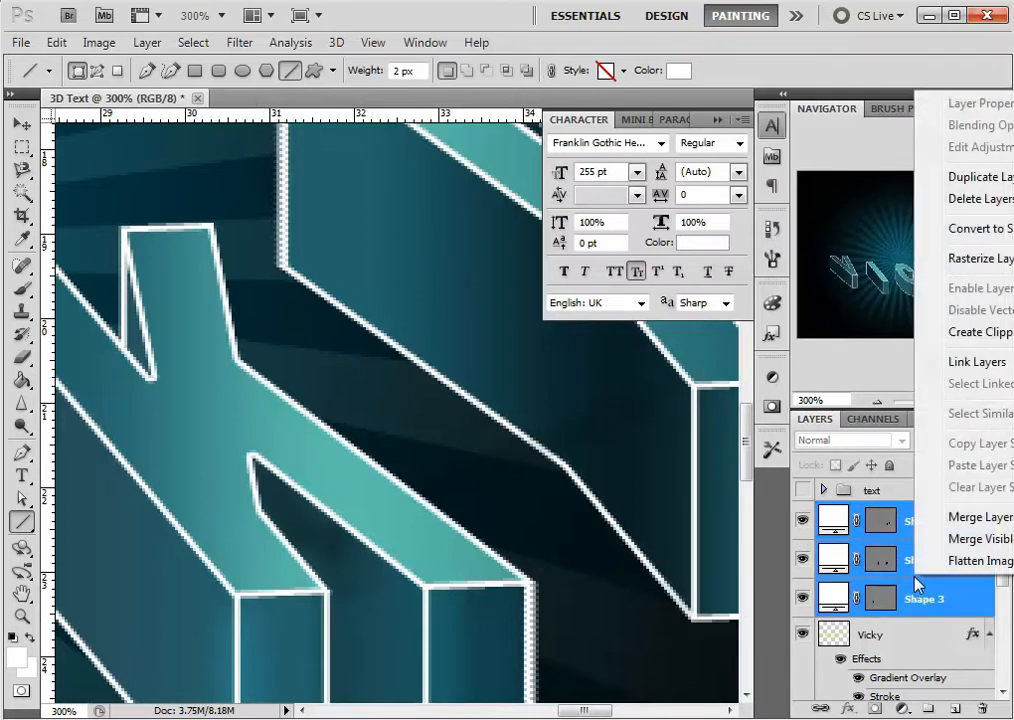
{"action": "left_click", "coordinate": [966, 519]}
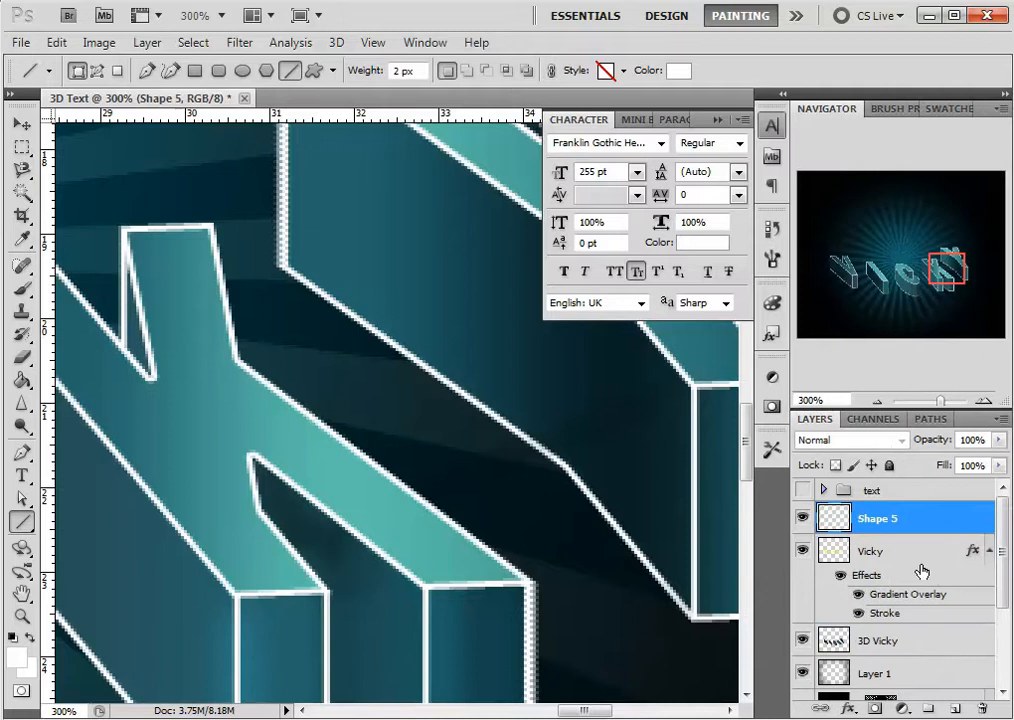
{"action": "double_click", "coordinate": [879, 519]}
{"action": "type", "text": "lines"}
{"action": "key", "text": "Return"}
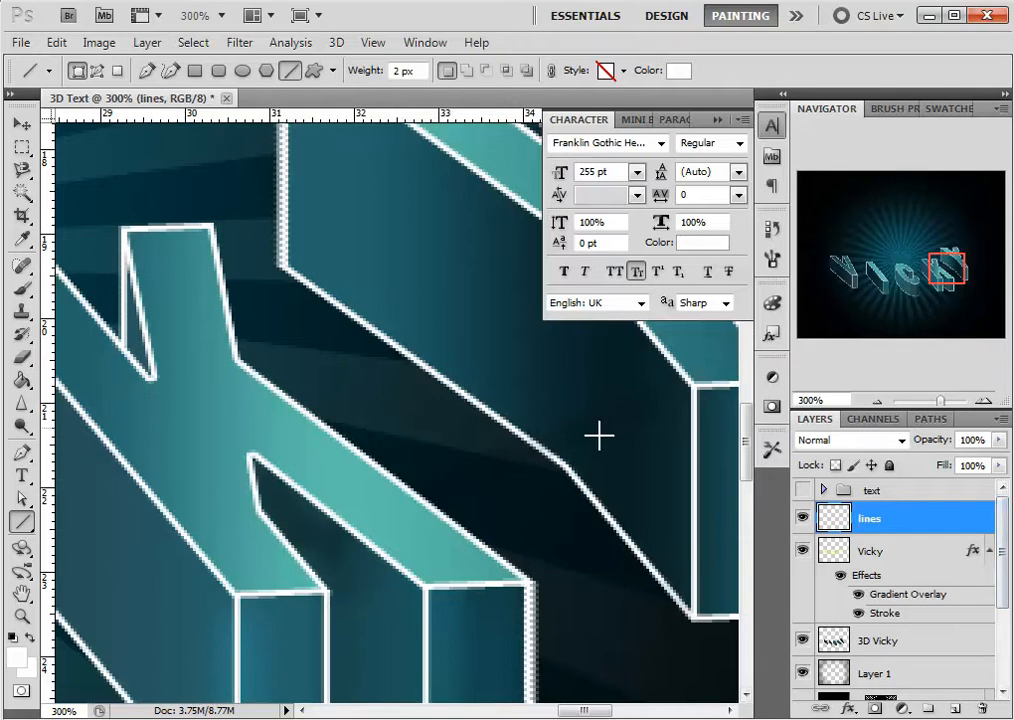
{"action": "key", "text": "ctrl+minus"}
{"action": "key", "text": "ctrl+minus"}
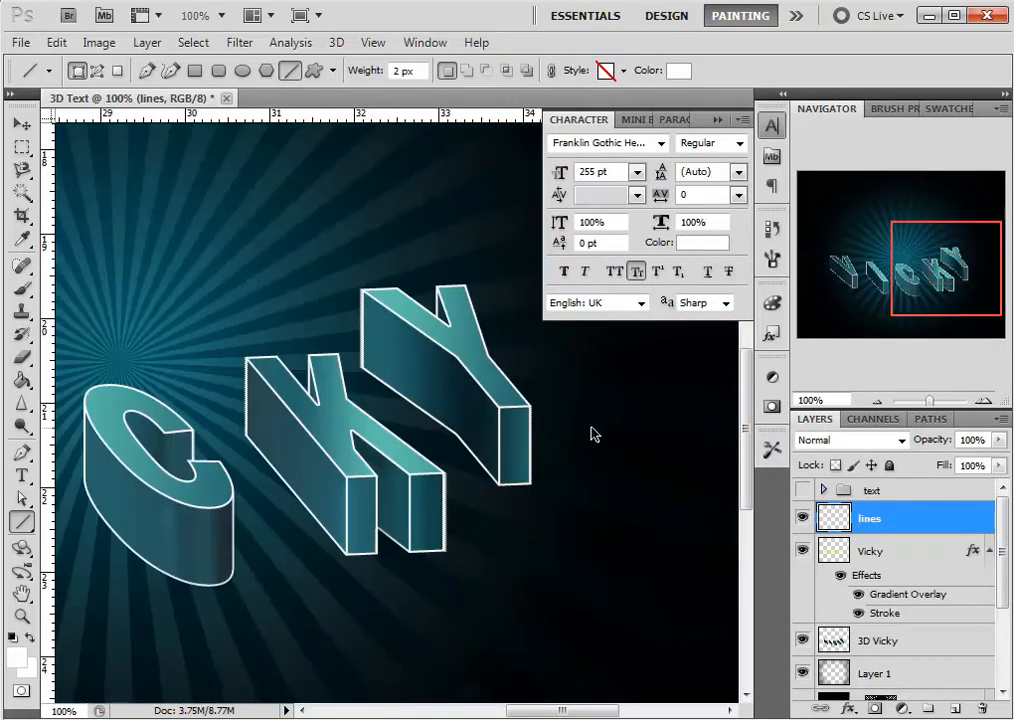
{"action": "left_click_drag", "start_coordinate": [921, 288], "coordinate": [898, 290]}
{"action": "key", "text": "ctrl+minus"}
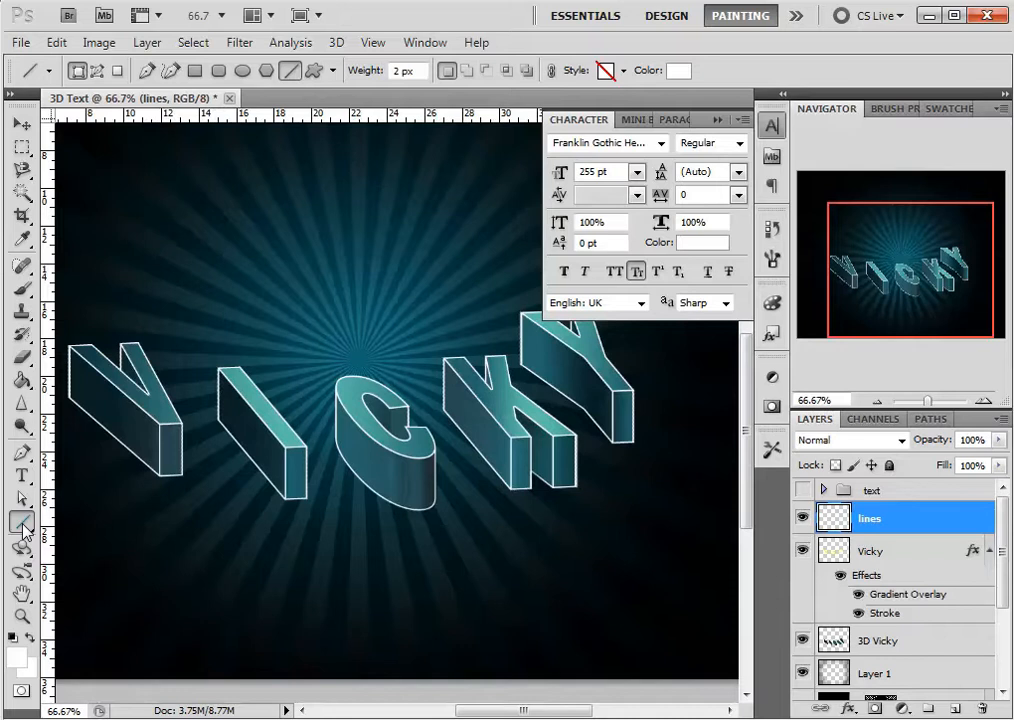
Draw a closed straight-sided white test shape with the Pen tool in the empty area above the V and I.
{"action": "left_click", "coordinate": [23, 455]}
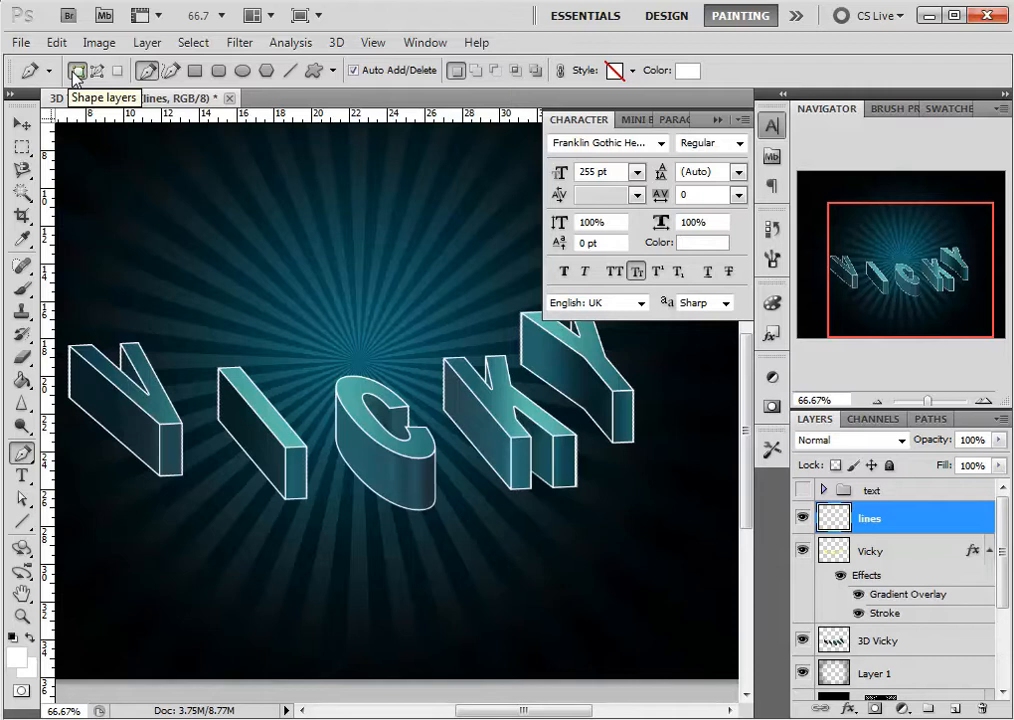
{"action": "left_click", "coordinate": [127, 277]}
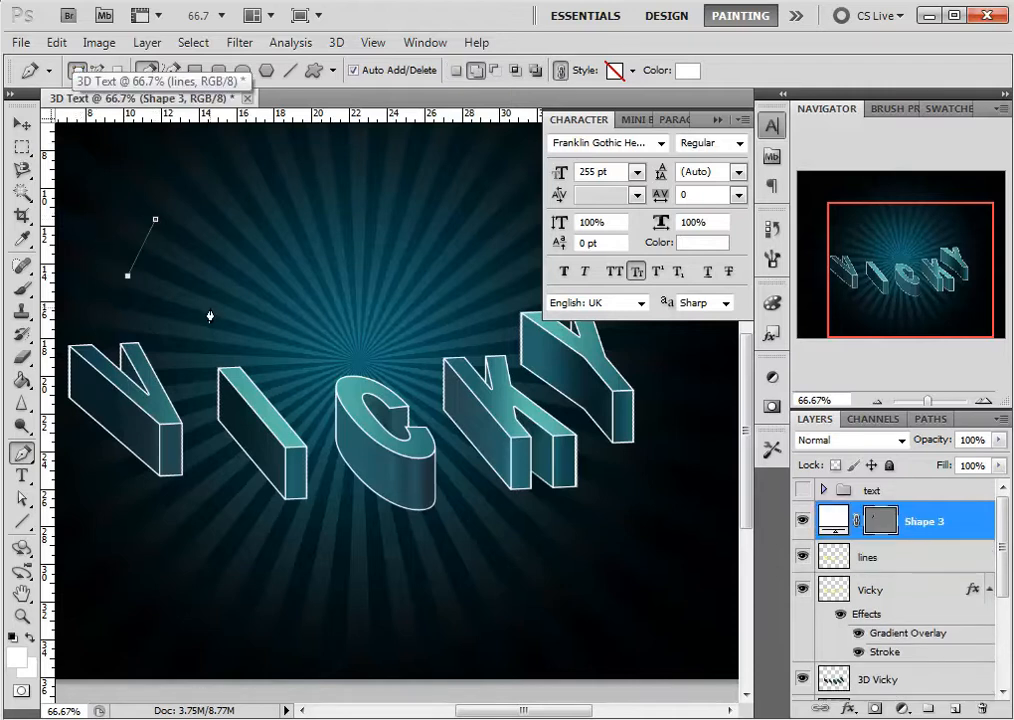
{"action": "left_click", "coordinate": [210, 307]}
{"action": "left_click", "coordinate": [233, 247]}
{"action": "left_click", "coordinate": [195, 210]}
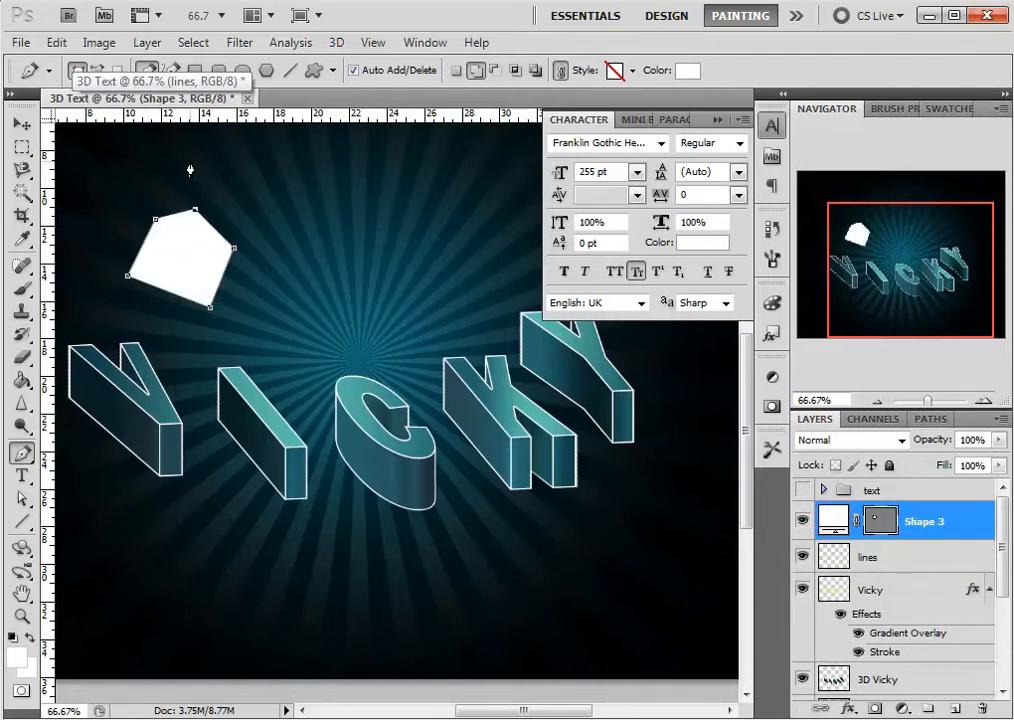
{"action": "left_click", "coordinate": [190, 162]}
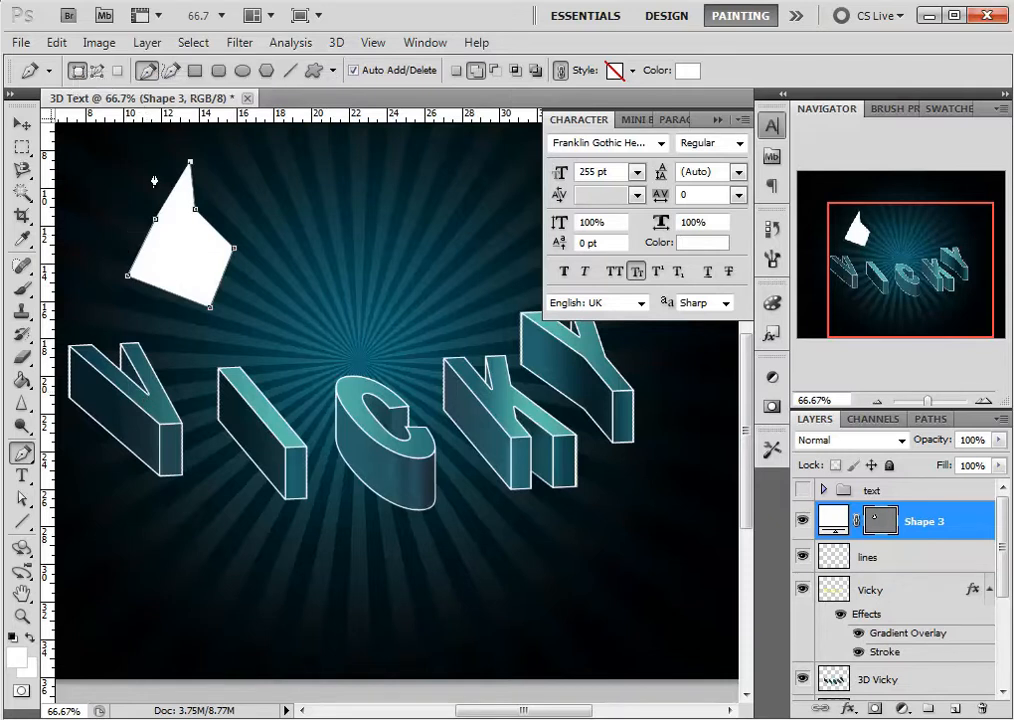
{"action": "left_click", "coordinate": [157, 224]}
{"action": "key", "text": "Return"}
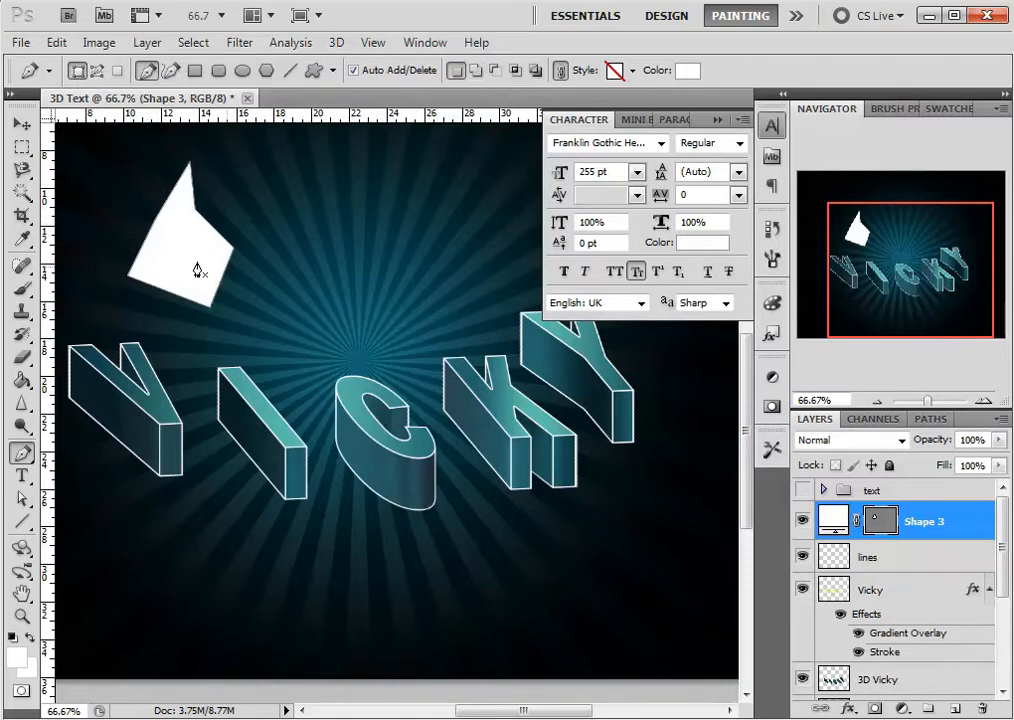
Undo the Pen test shape above the letters, including its shape layer.
{"action": "key", "text": "ctrl+alt+z"}
{"action": "key", "text": "ctrl+alt+z"}
{"action": "key", "text": "ctrl+alt+z"}
{"action": "key", "text": "ctrl+alt+z"}
{"action": "key", "text": "ctrl+alt+z"}
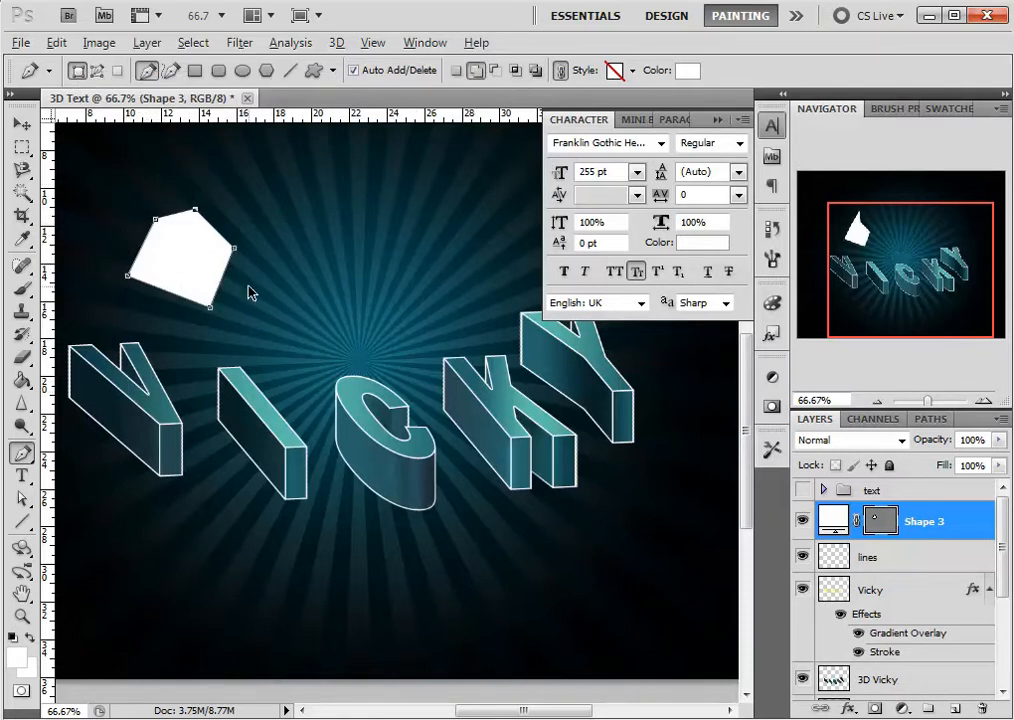
{"action": "key", "text": "ctrl+alt+z"}
{"action": "key", "text": "ctrl+alt+z"}
{"action": "key", "text": "ctrl+alt+z"}
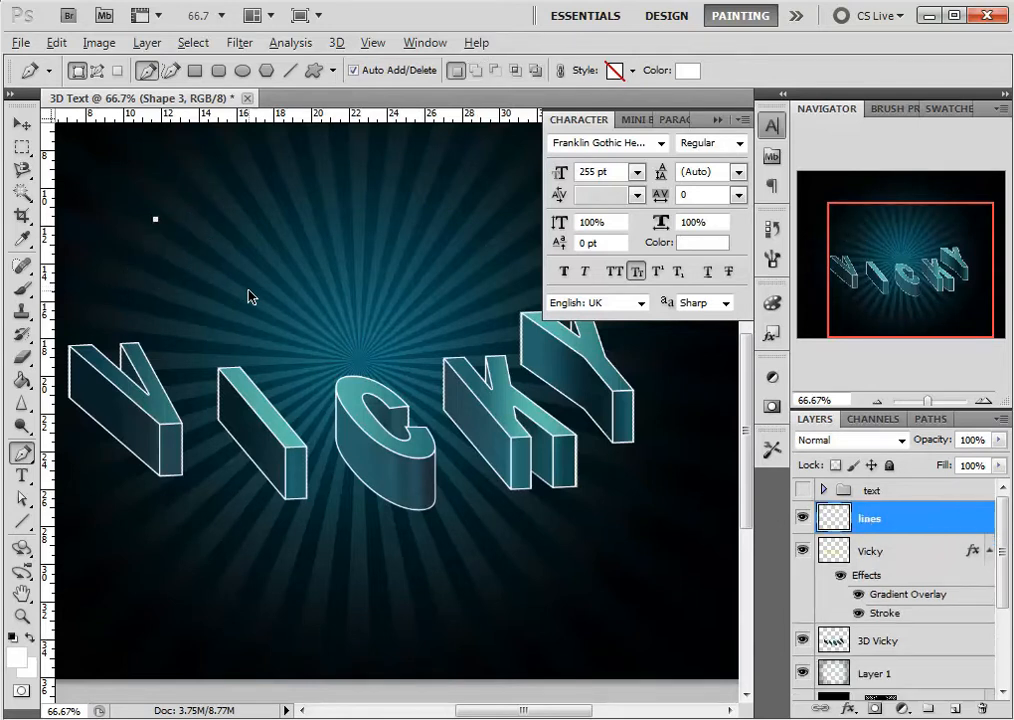
Set the Pen tool's shape layer colour to black, 000000.
{"action": "left_click", "coordinate": [686, 81]}
{"action": "left_click_drag", "start_coordinate": [552, 294], "coordinate": [360, 520]}
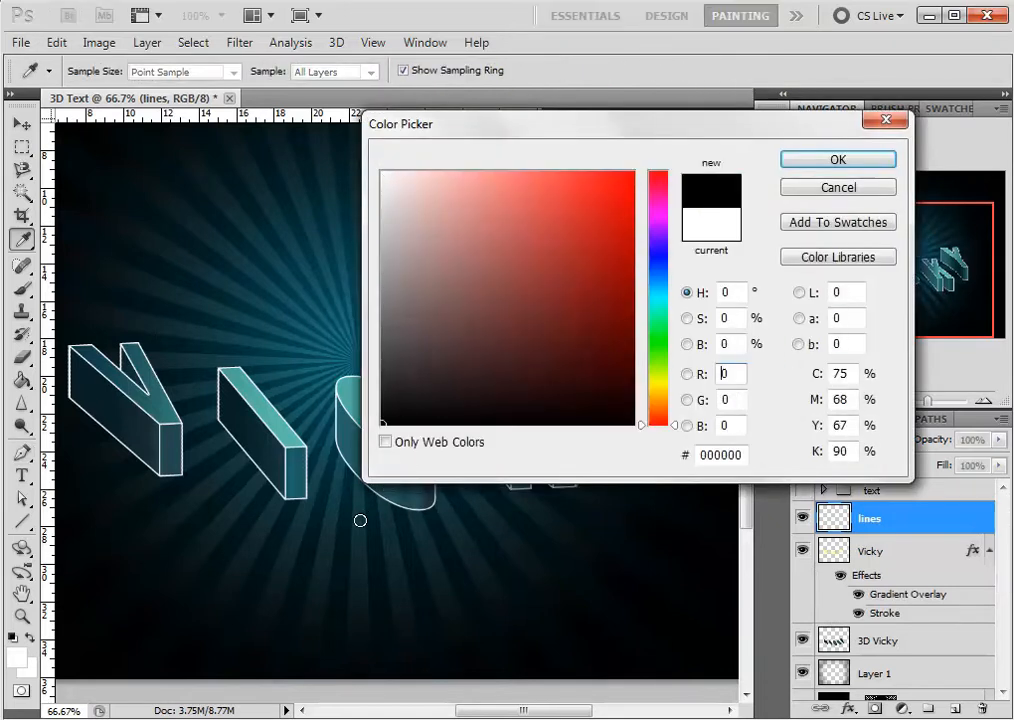
{"action": "left_click", "coordinate": [826, 160]}
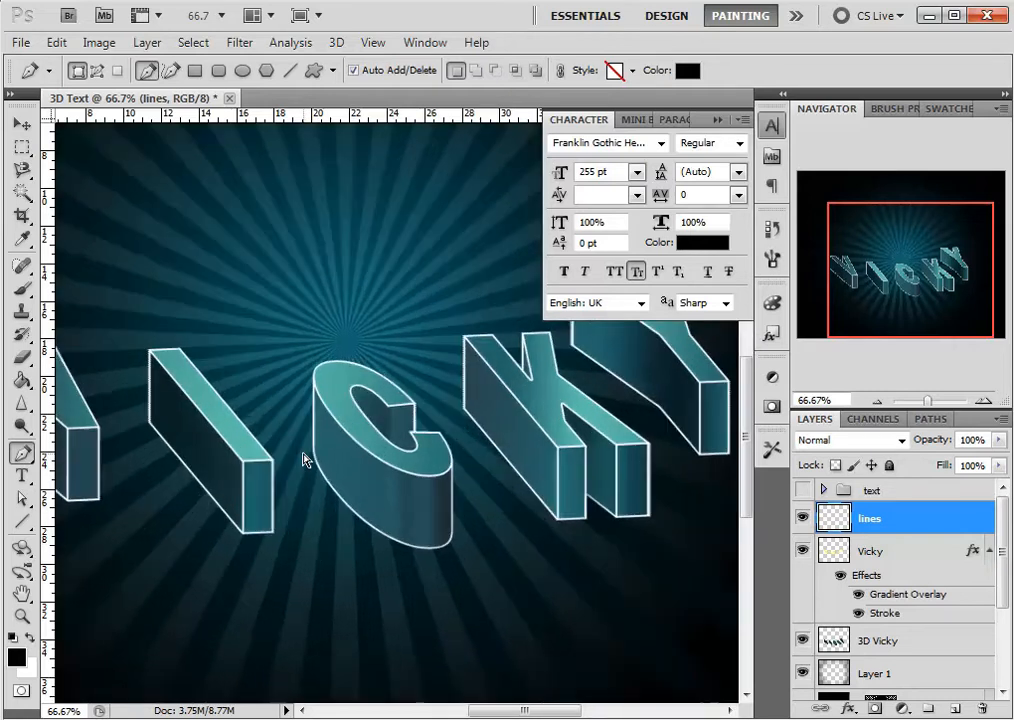
Start a black Pen shape with two closely spaced anchor points on the C's left side edge.
{"action": "key", "text": "ctrl+plus"}
{"action": "key", "text": "ctrl+plus"}
{"action": "left_click_drag", "start_coordinate": [258, 456], "coordinate": [833, 490]}
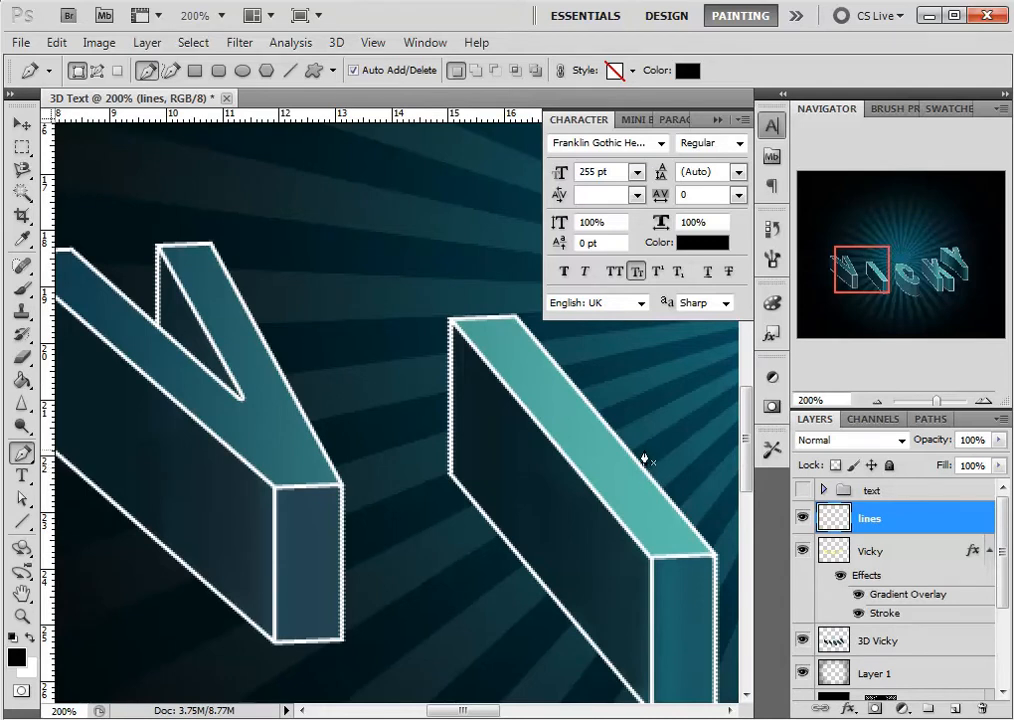
{"action": "left_click_drag", "start_coordinate": [650, 453], "coordinate": [520, 440]}
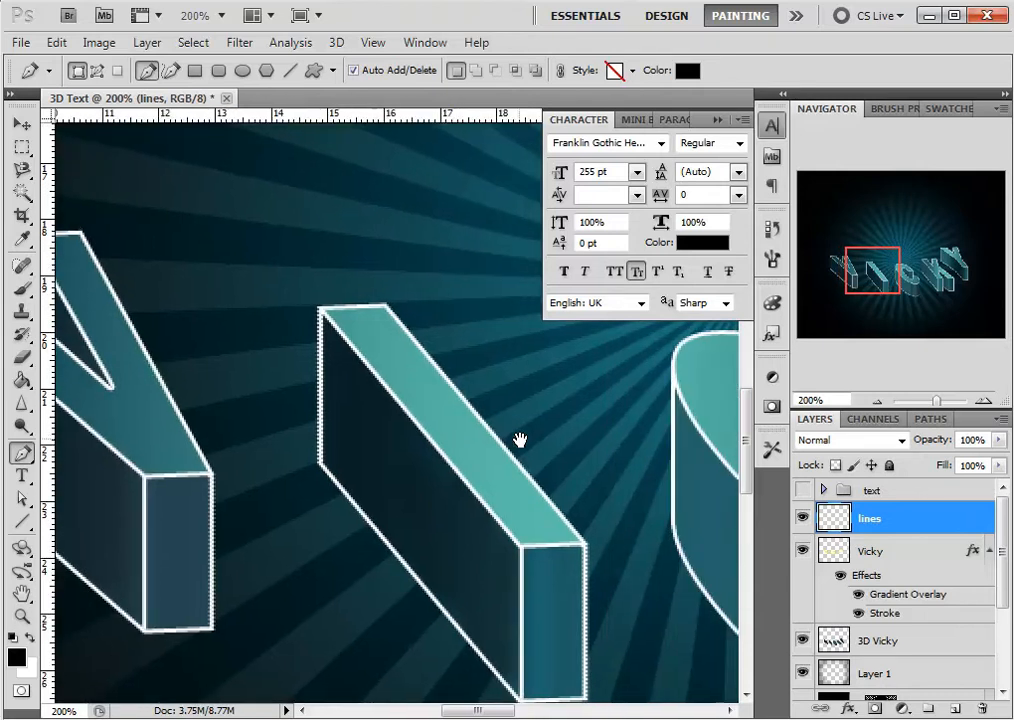
{"action": "left_click", "coordinate": [672, 425]}
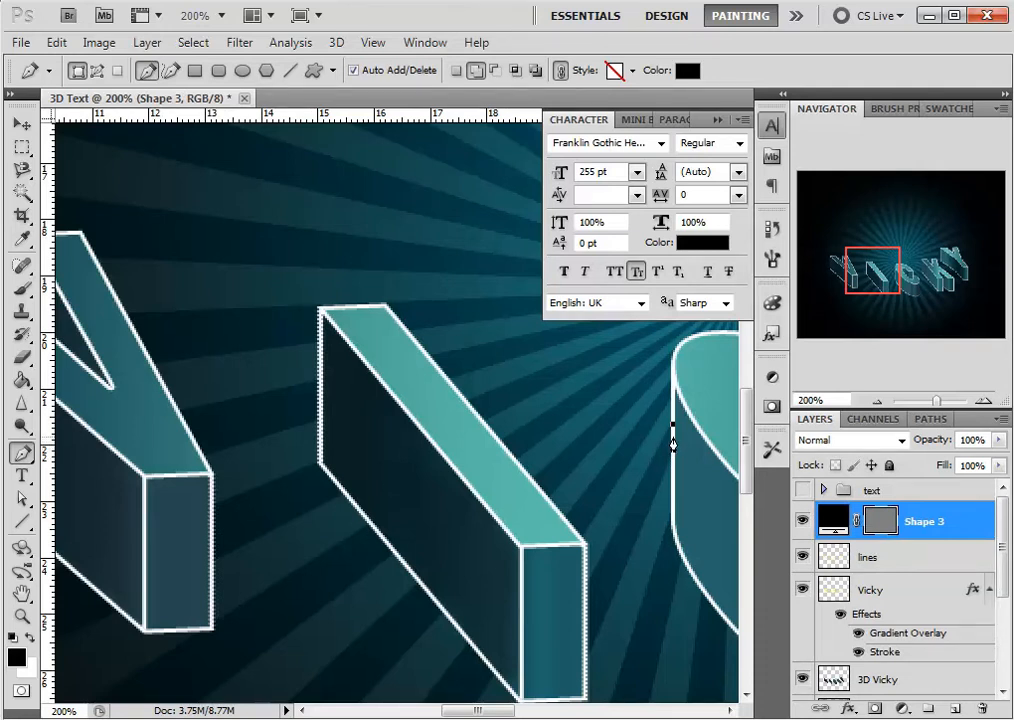
{"action": "left_click", "coordinate": [674, 477]}
Try to curve the ribbon outline from the C across the I and down beside its dark side, reworking the anchor handles.
{"action": "left_click", "coordinate": [513, 413]}
{"action": "left_click_drag", "start_coordinate": [502, 411], "coordinate": [462, 433]}
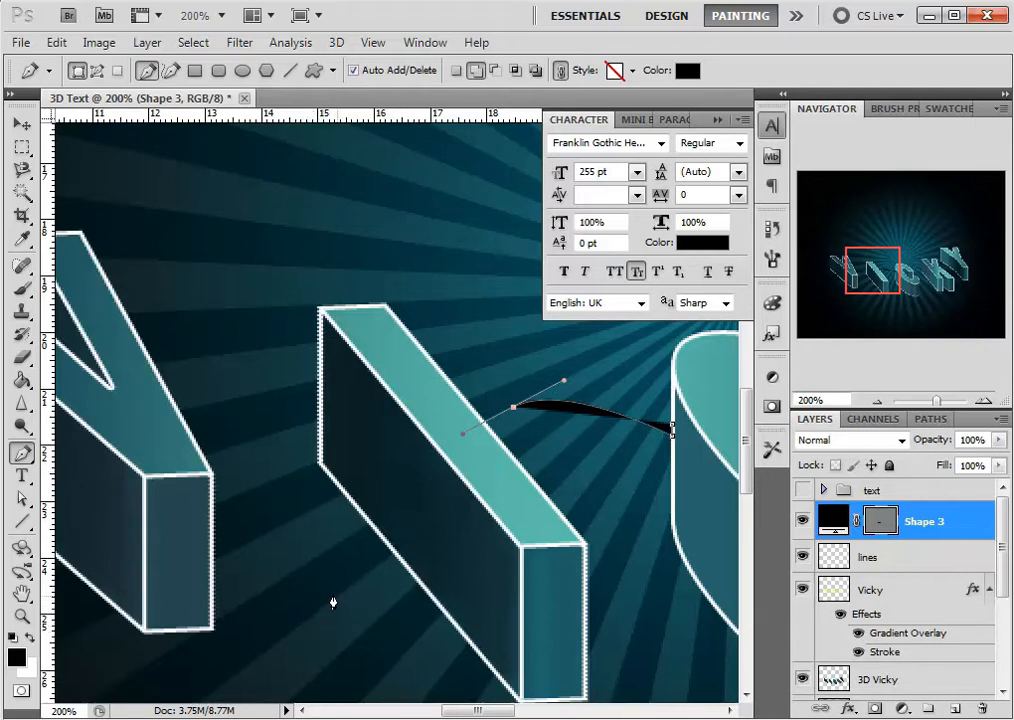
{"action": "left_click_drag", "start_coordinate": [317, 593], "coordinate": [242, 598]}
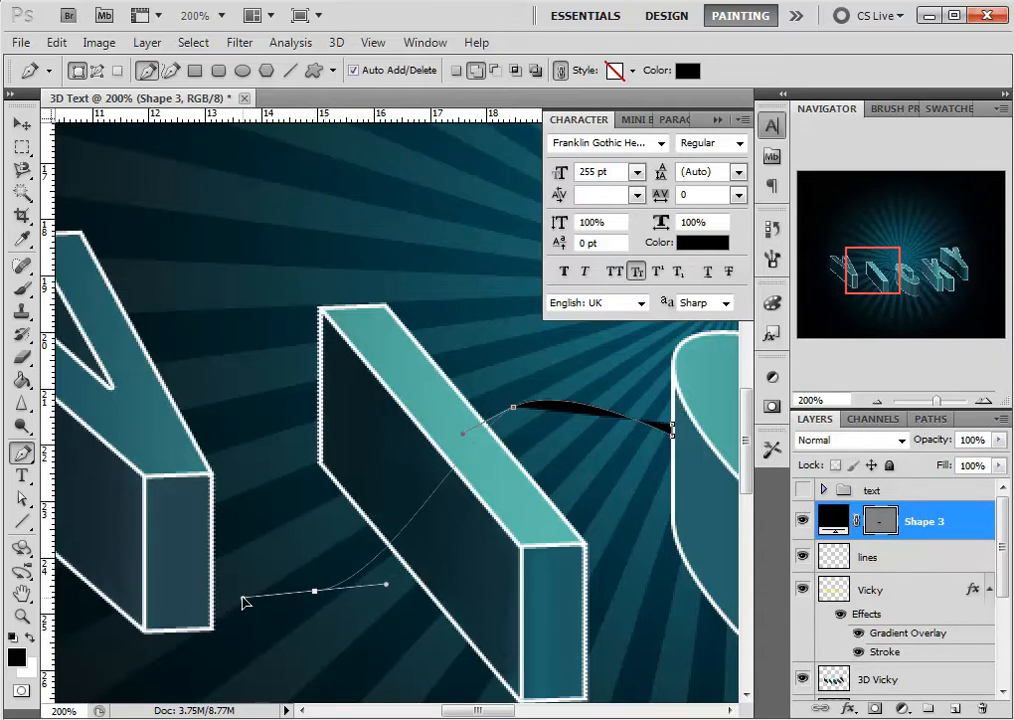
{"action": "left_click", "coordinate": [514, 410]}
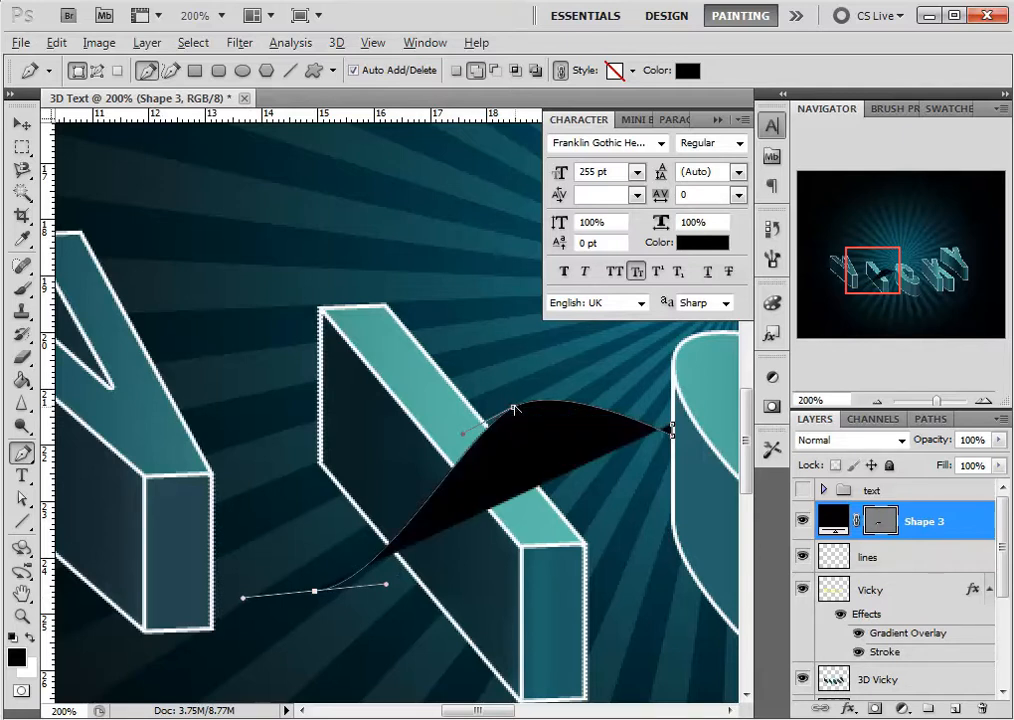
{"action": "left_click_drag", "start_coordinate": [514, 410], "coordinate": [374, 433]}
{"action": "key", "text": "ctrl+z"}
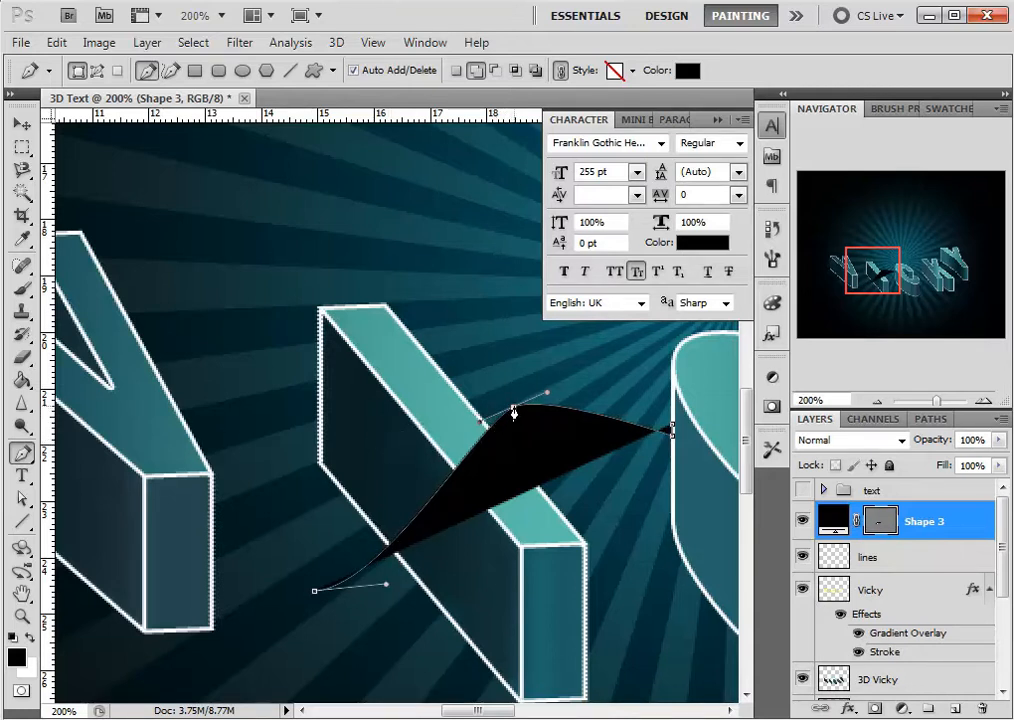
{"action": "left_click_drag", "start_coordinate": [514, 408], "coordinate": [577, 406]}
{"action": "key", "text": "ctrl+z"}
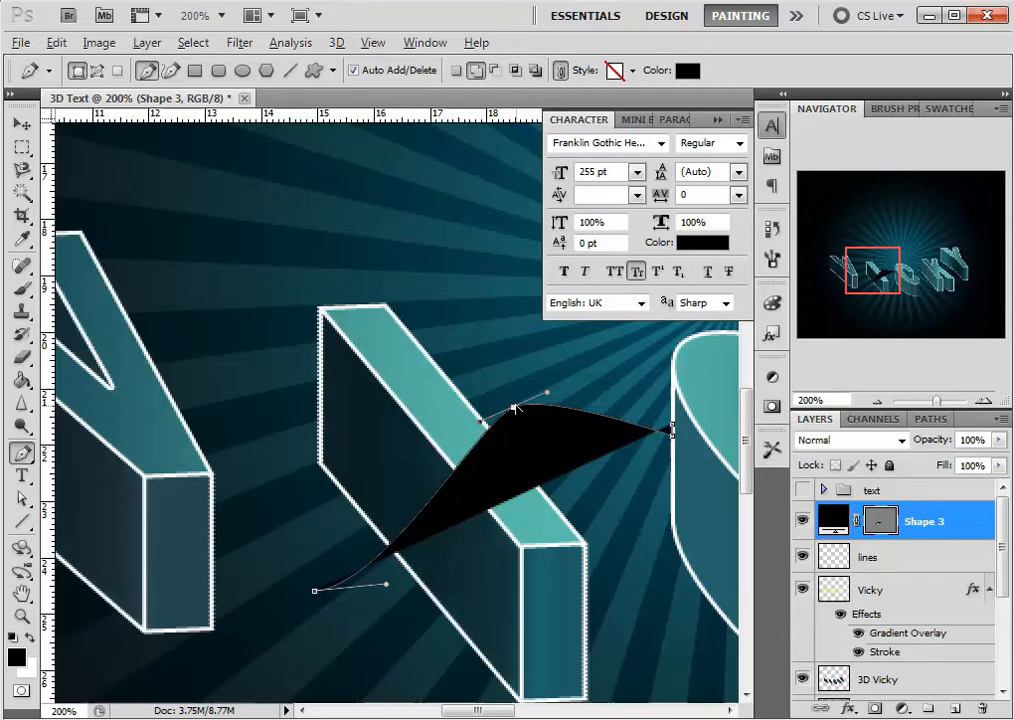
{"action": "left_click", "coordinate": [514, 408]}
{"action": "left_click_drag", "start_coordinate": [572, 538], "coordinate": [297, 553]}
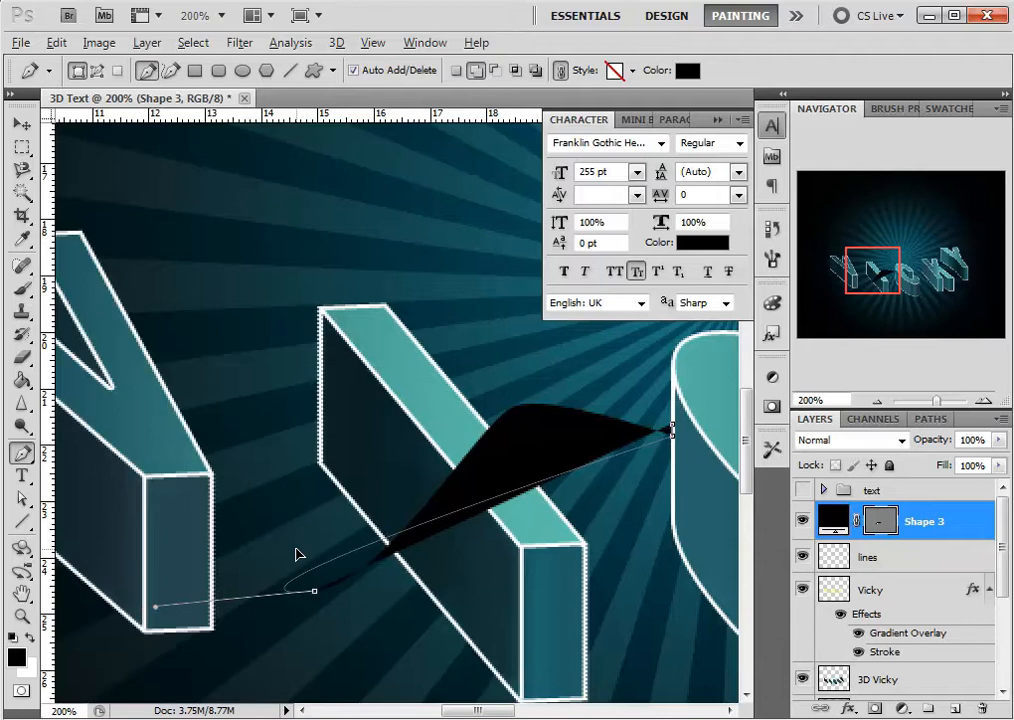
{"action": "left_click_drag", "start_coordinate": [297, 551], "coordinate": [545, 496]}
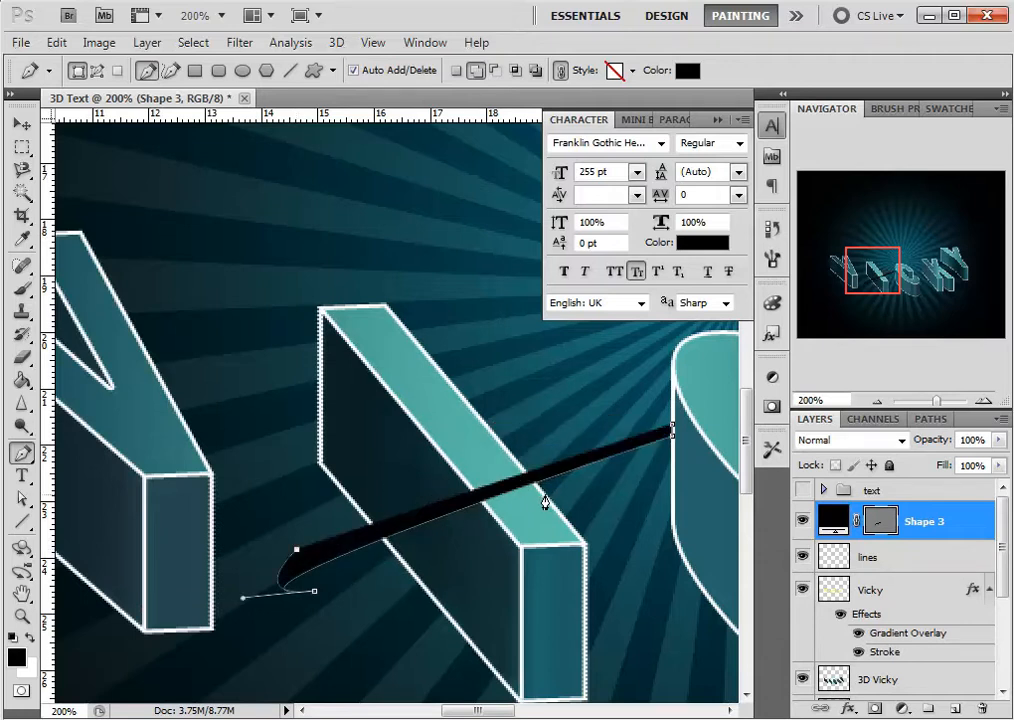
Undo the curve points back to the two starting anchors on the C's edge.
{"action": "key", "text": "ctrl+alt+z"}
{"action": "key", "text": "ctrl+alt+z"}
{"action": "key", "text": "ctrl+alt+z"}
{"action": "key", "text": "ctrl+alt+z"}
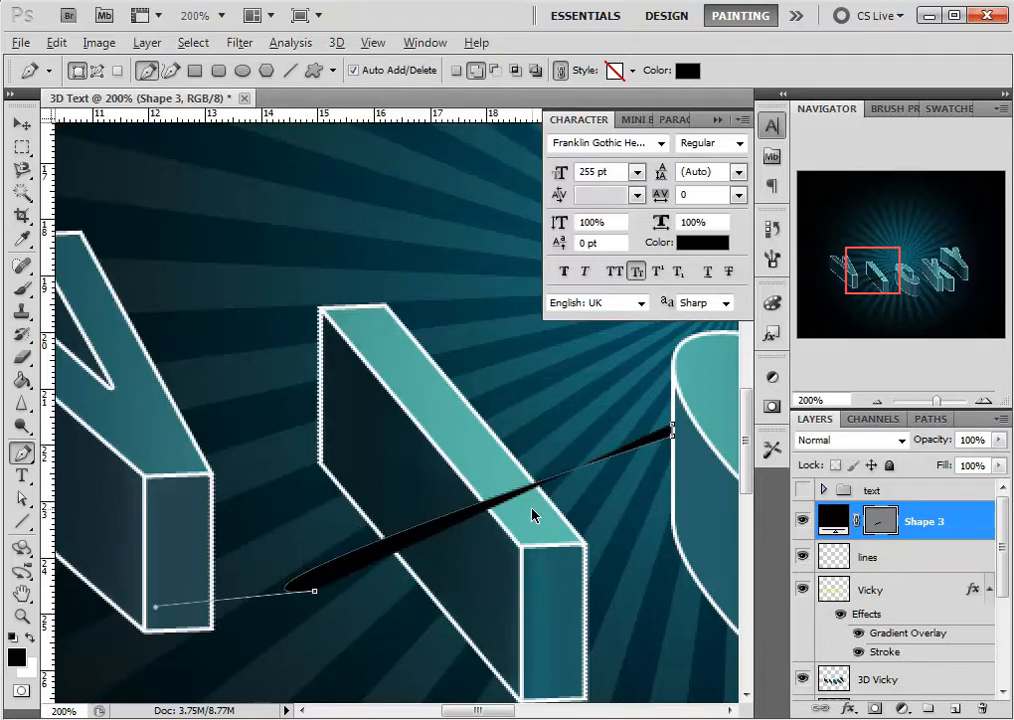
{"action": "key", "text": "ctrl+alt+z"}
{"action": "key", "text": "ctrl+alt+z"}
{"action": "key", "text": "ctrl+alt+z"}
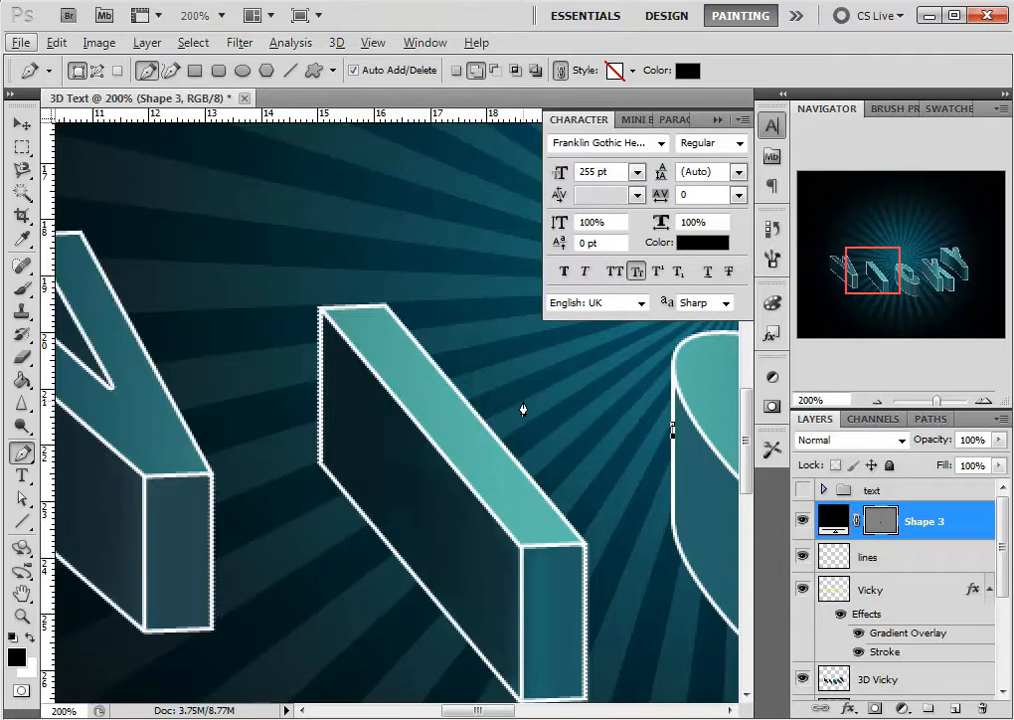
Curve the ribbon outline from the C over the I's top edge and down to a smooth anchor between the V and I bases.
{"action": "left_click", "coordinate": [470, 396]}
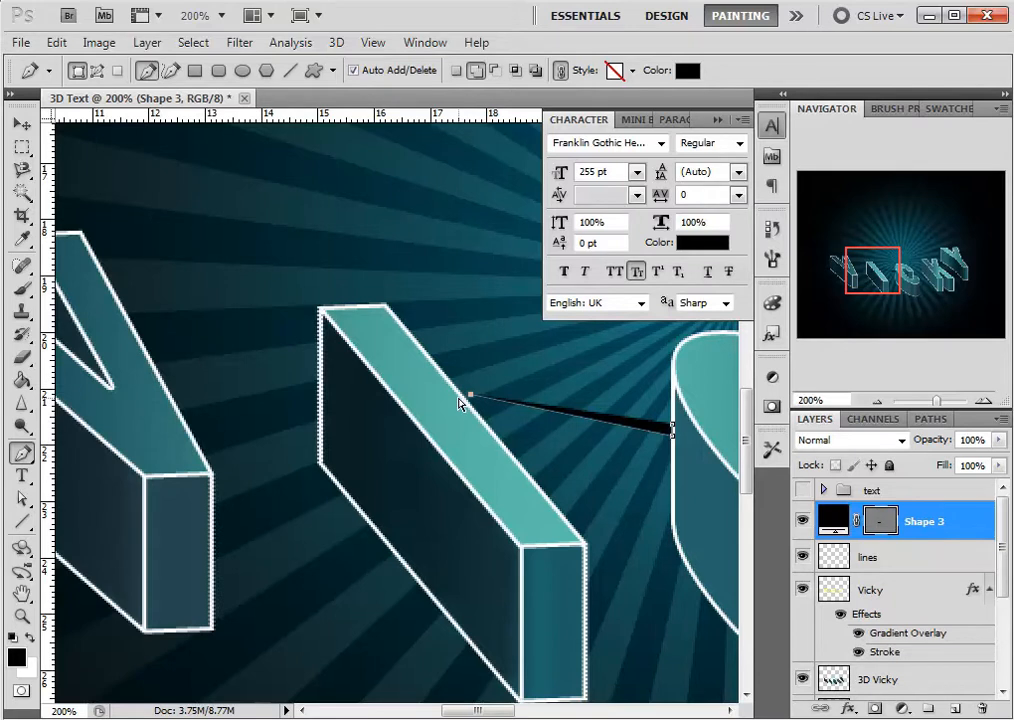
{"action": "left_click_drag", "start_coordinate": [477, 395], "coordinate": [407, 453]}
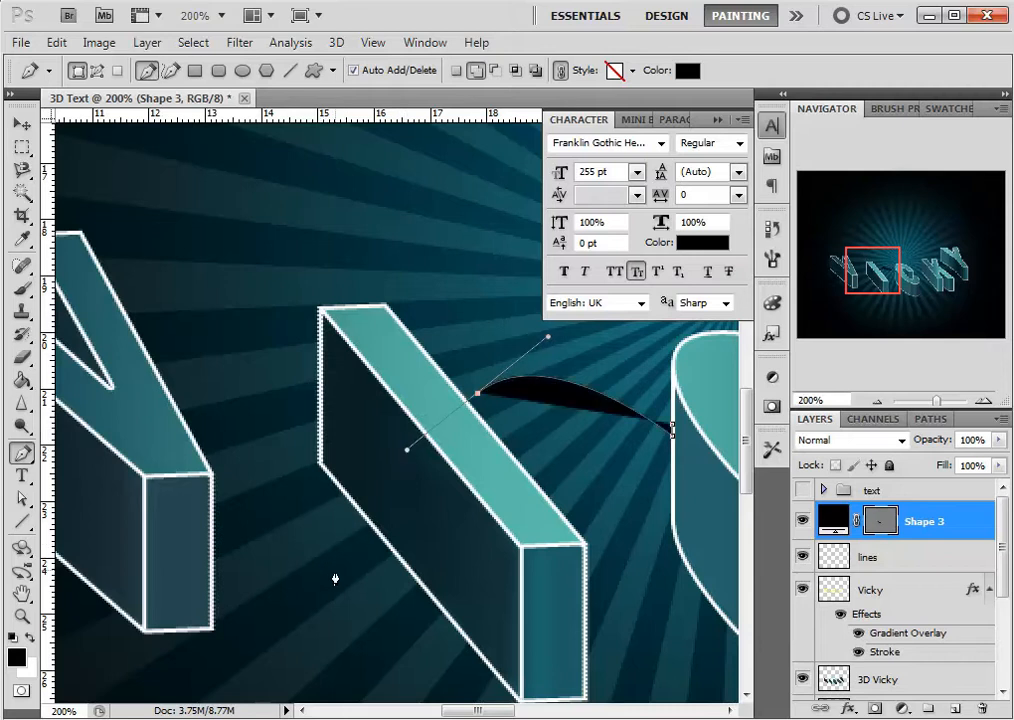
{"action": "left_click_drag", "start_coordinate": [316, 578], "coordinate": [236, 553]}
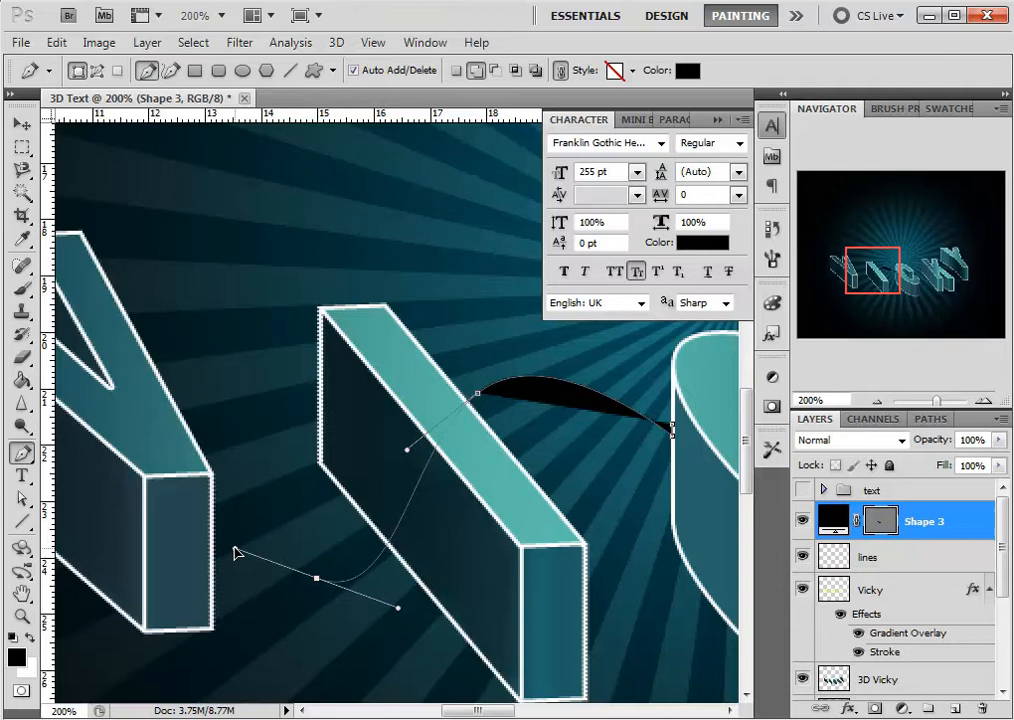
{"action": "left_click_drag", "start_coordinate": [236, 553], "coordinate": [295, 562]}
{"action": "key", "text": "space"}
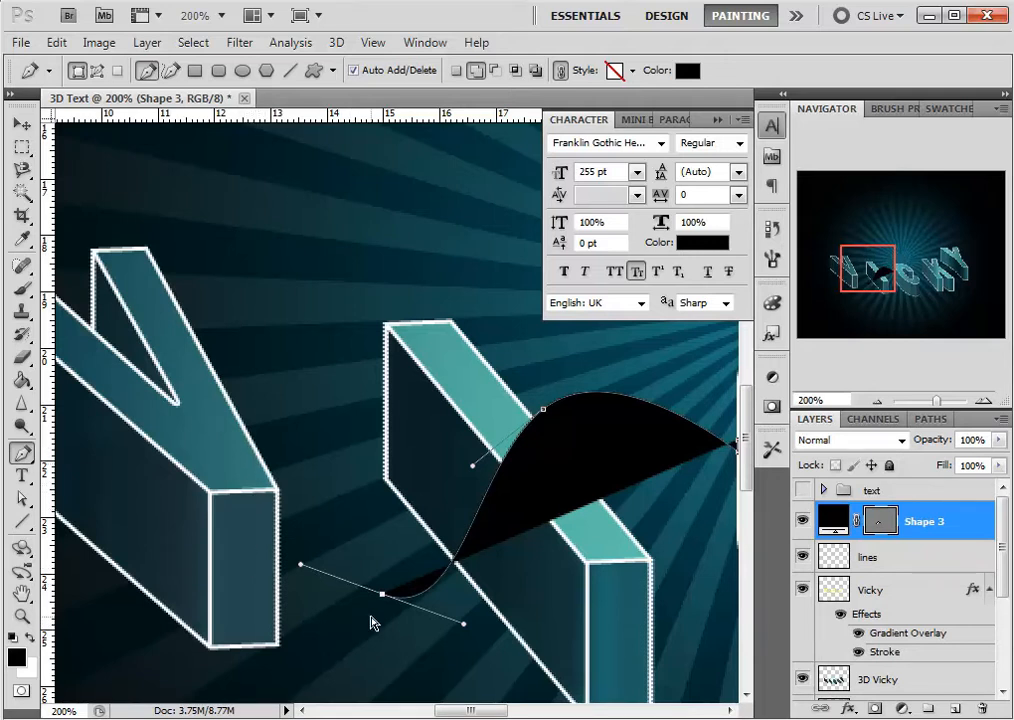
{"action": "key", "text": "ctrl+z"}
{"action": "left_click_drag", "start_coordinate": [382, 674], "coordinate": [287, 651]}
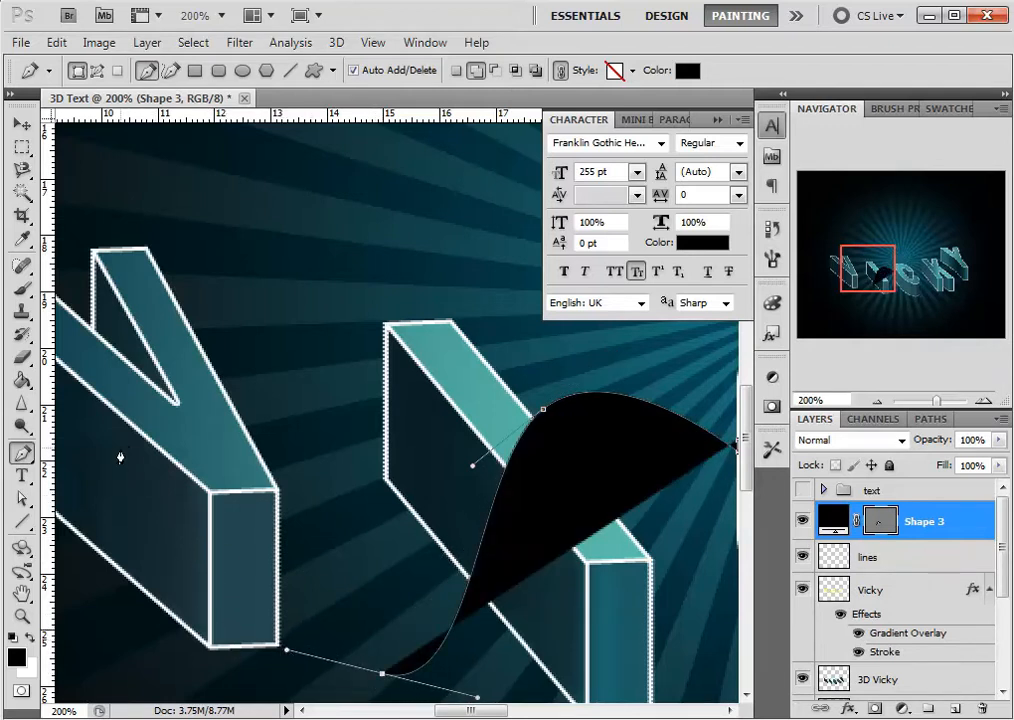
Continue the outline with smooth anchors up across the V and over its second arm, ending in a tip above the gap before the I.
{"action": "left_click_drag", "start_coordinate": [109, 500], "coordinate": [64, 397]}
{"action": "left_click_drag", "start_coordinate": [50, 420], "coordinate": [84, 430]}
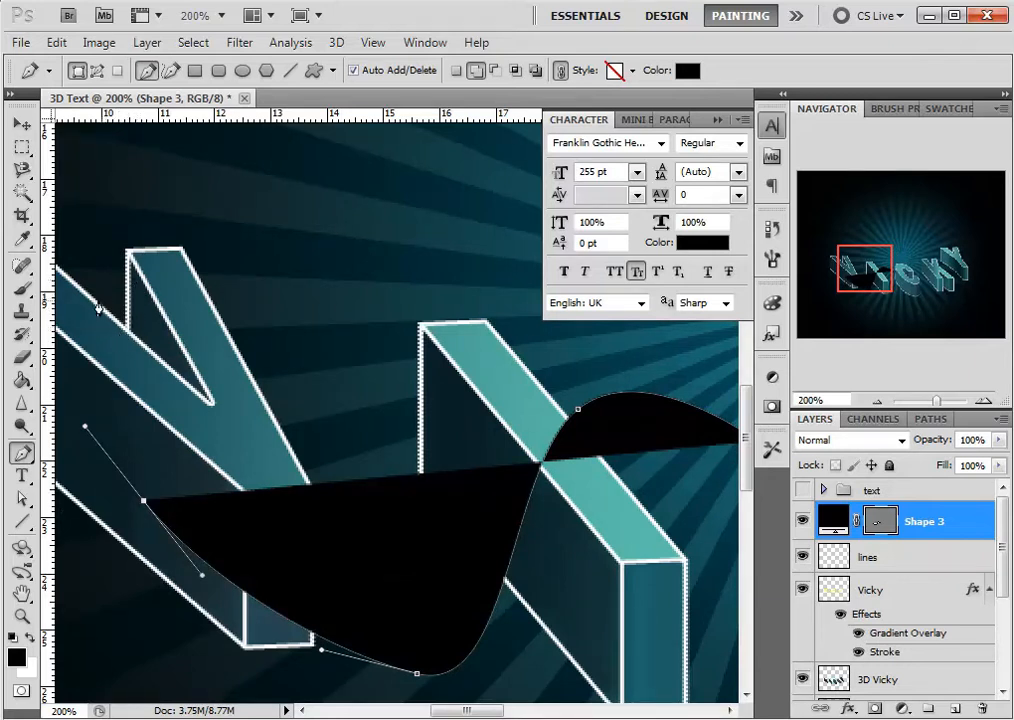
{"action": "left_click_drag", "start_coordinate": [63, 318], "coordinate": [147, 272]}
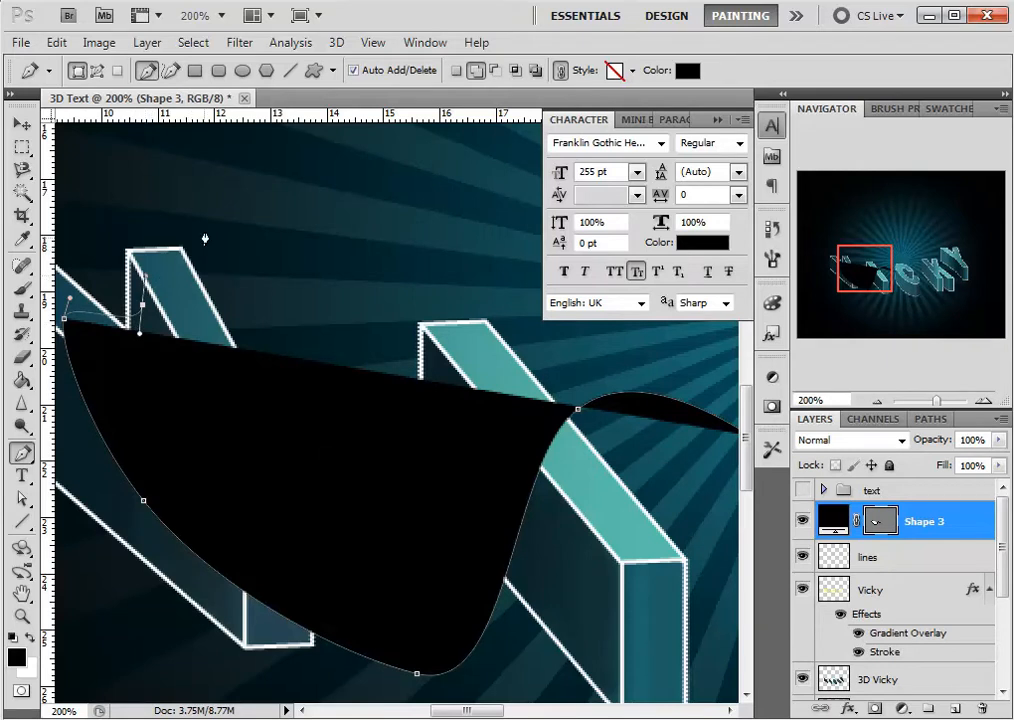
{"action": "left_click_drag", "start_coordinate": [206, 221], "coordinate": [257, 222]}
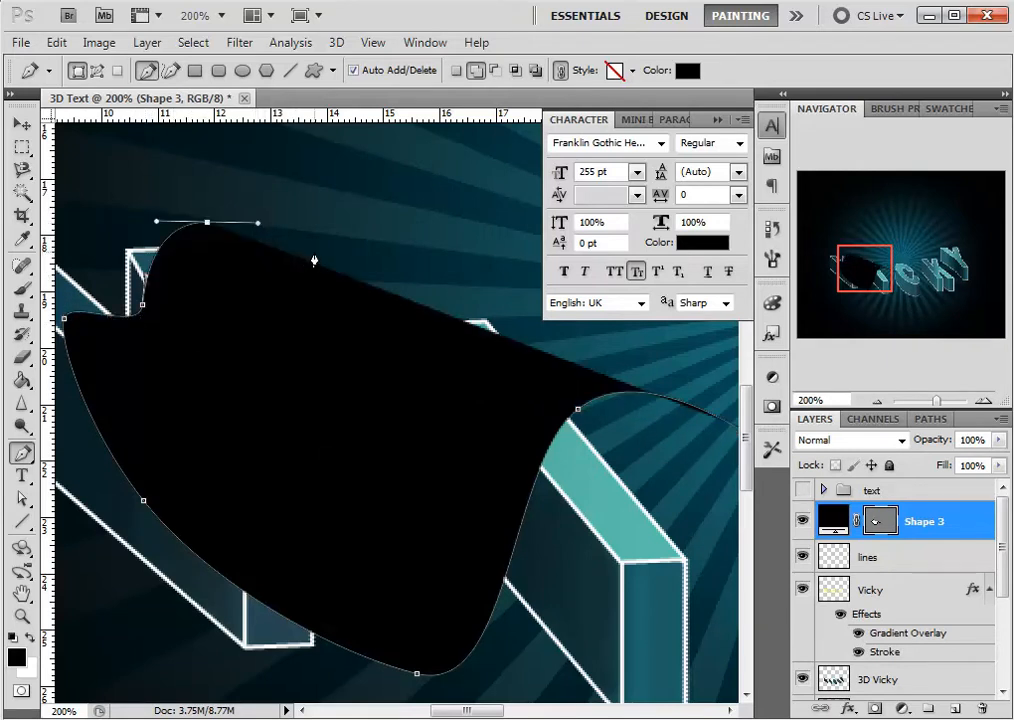
{"action": "left_click", "coordinate": [305, 256]}
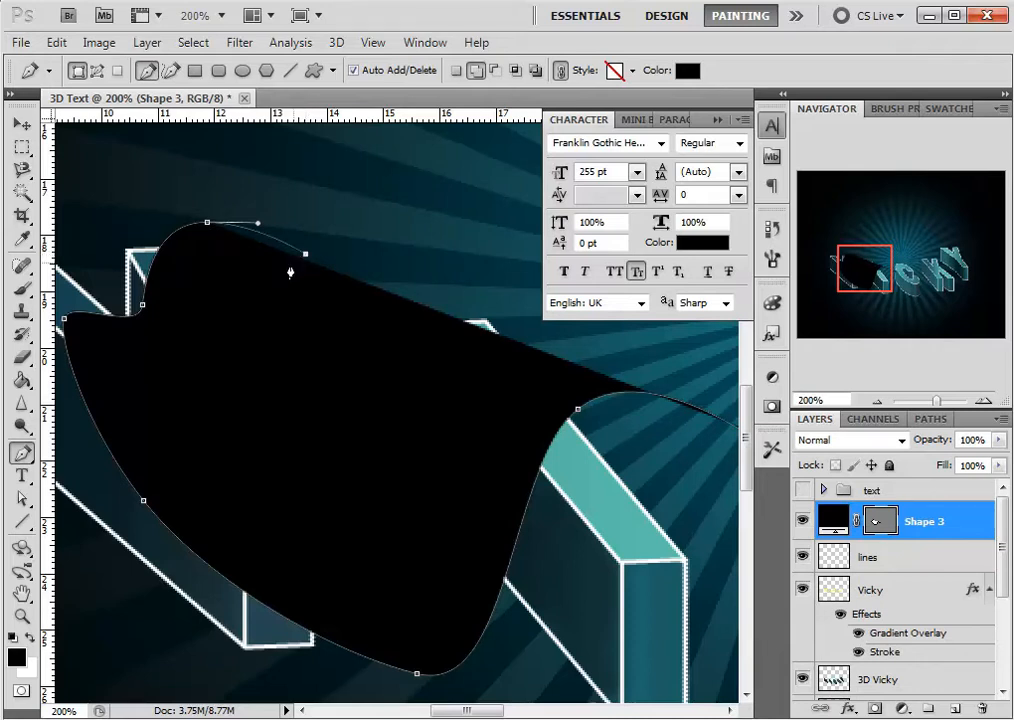
Try to trace the ribbon's inner return curve from the tip back down over the V's second arm.
{"action": "left_click_drag", "start_coordinate": [219, 253], "coordinate": [129, 367]}
{"action": "key", "text": "ctrl+z"}
{"action": "left_click_drag", "start_coordinate": [165, 331], "coordinate": [159, 362]}
{"action": "key", "text": "ctrl+z"}
{"action": "key", "text": "ctrl+z"}
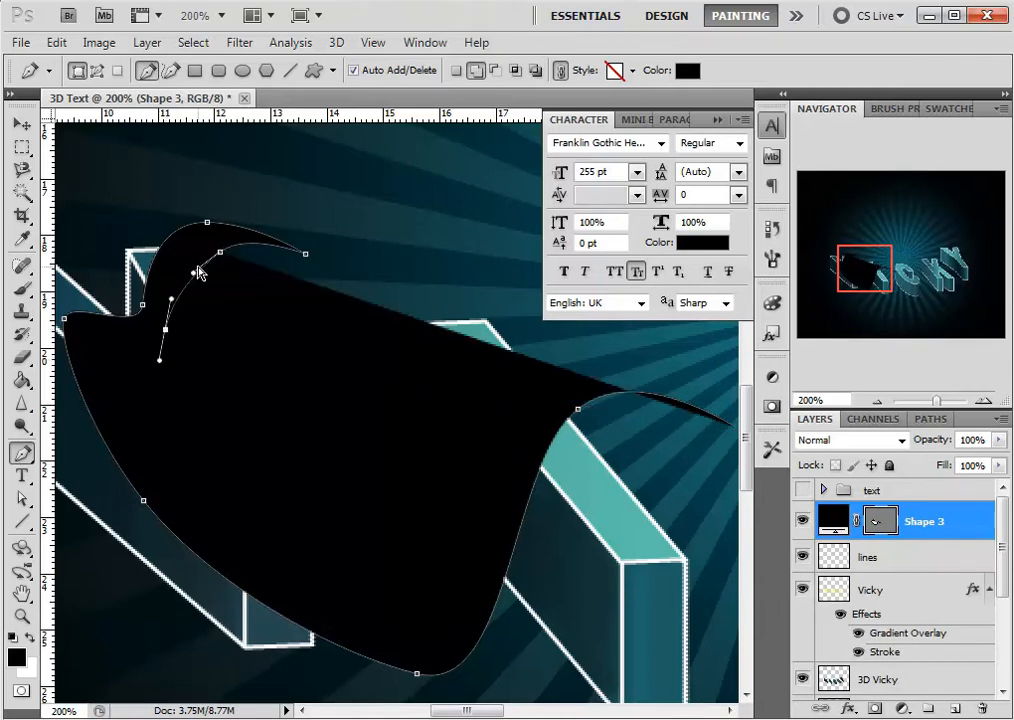
{"action": "key", "text": "ctrl+alt+z"}
{"action": "key", "text": "ctrl+z"}
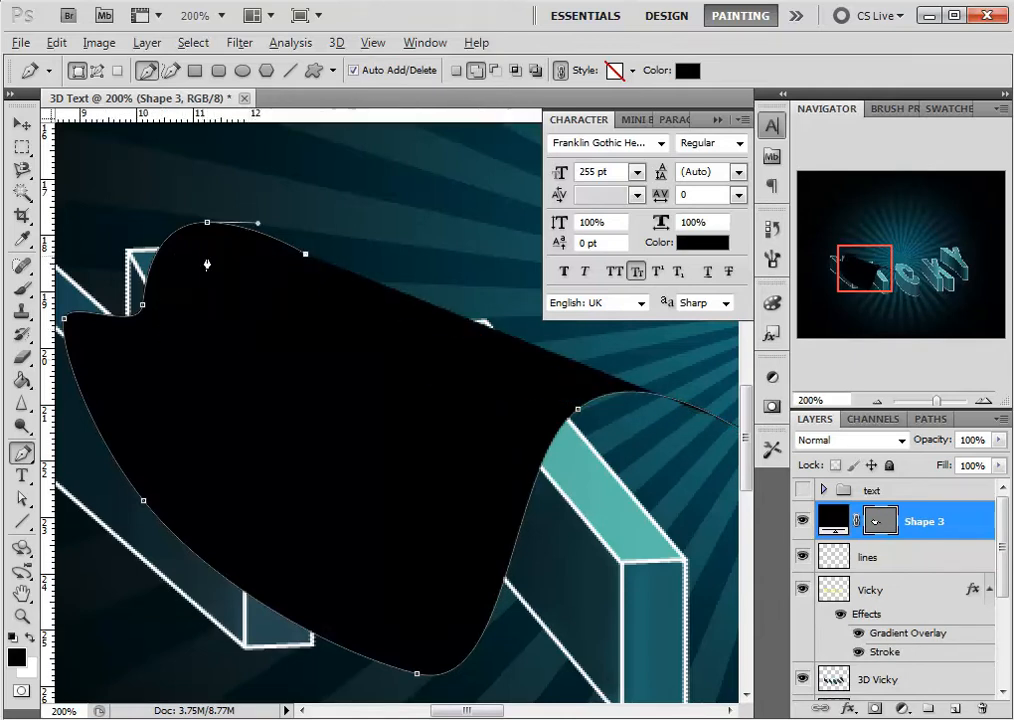
{"action": "left_click_drag", "start_coordinate": [217, 246], "coordinate": [185, 266]}
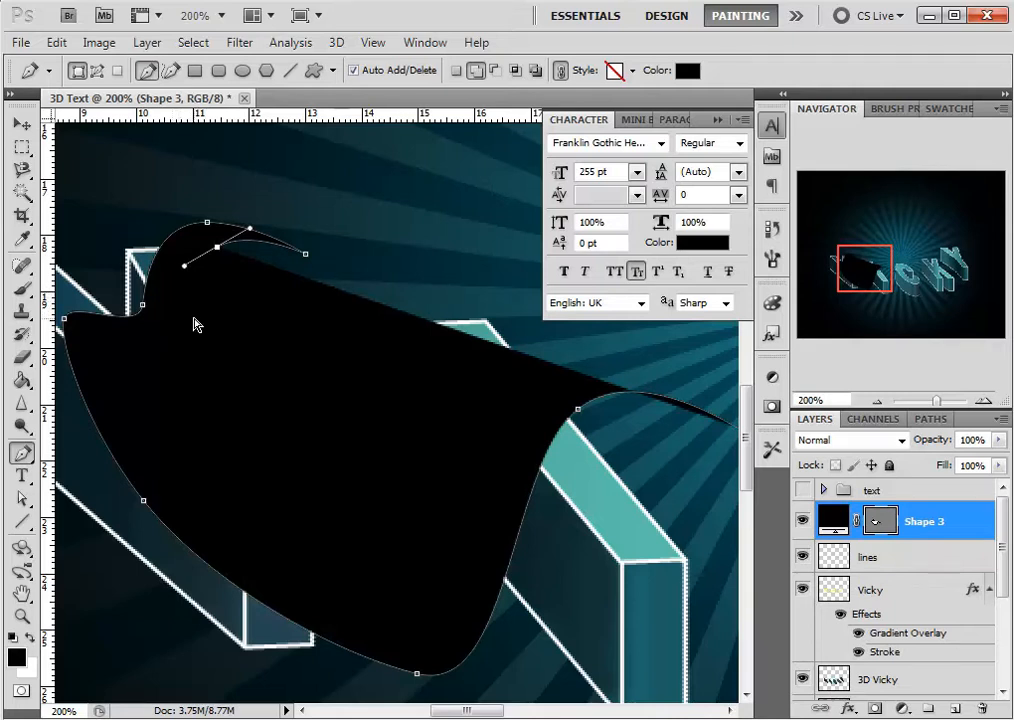
{"action": "key", "text": "ctrl+z"}
Trace the ribbon's inner return curve with smooth anchors from the tip over the V's second arm to its first arm.
{"action": "left_click_drag", "start_coordinate": [222, 243], "coordinate": [197, 256]}
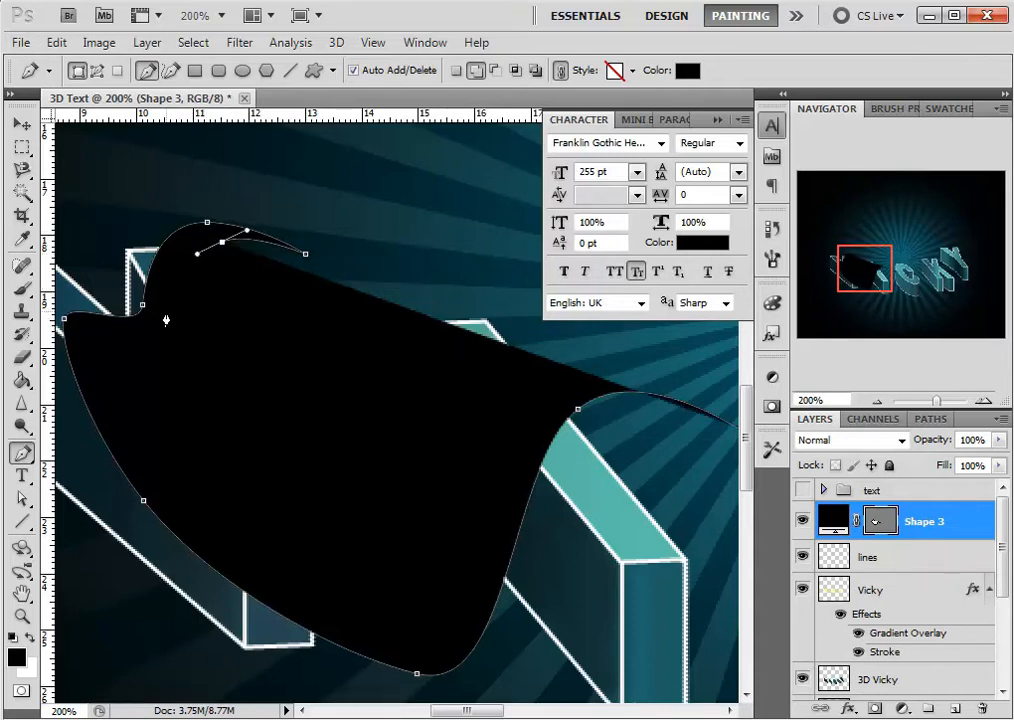
{"action": "left_click_drag", "start_coordinate": [163, 312], "coordinate": [165, 343]}
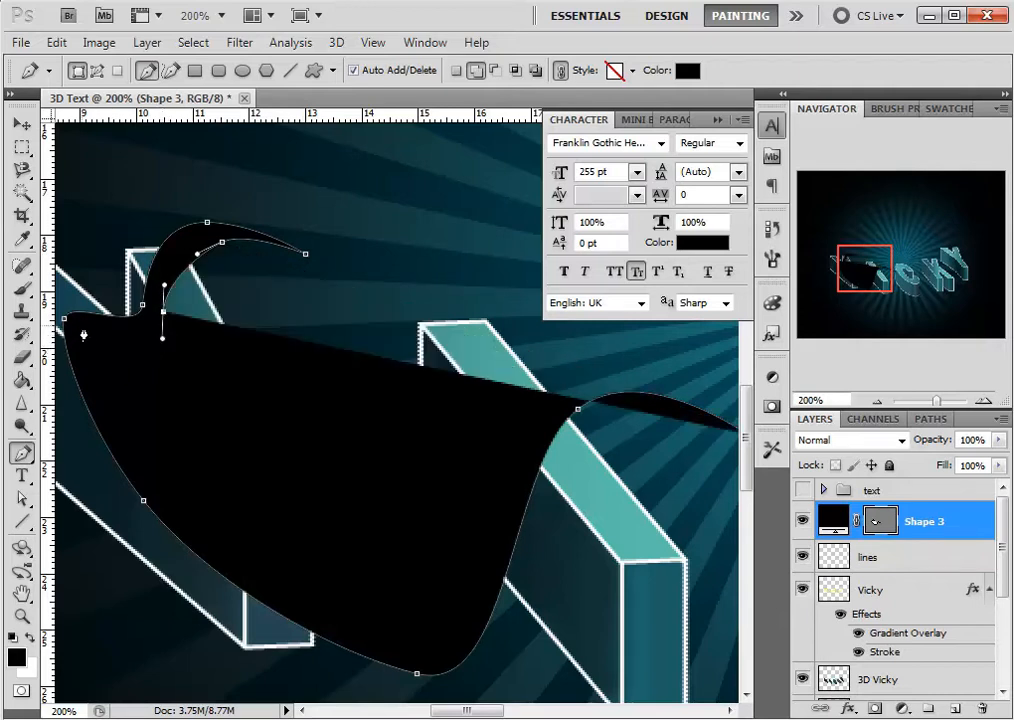
{"action": "left_click_drag", "start_coordinate": [104, 368], "coordinate": [121, 401]}
Try to continue the inner curve through anchors at the V's base and beside the I, then up over the I.
{"action": "left_click_drag", "start_coordinate": [246, 537], "coordinate": [353, 593]}
{"action": "left_click_drag", "start_coordinate": [463, 604], "coordinate": [488, 516]}
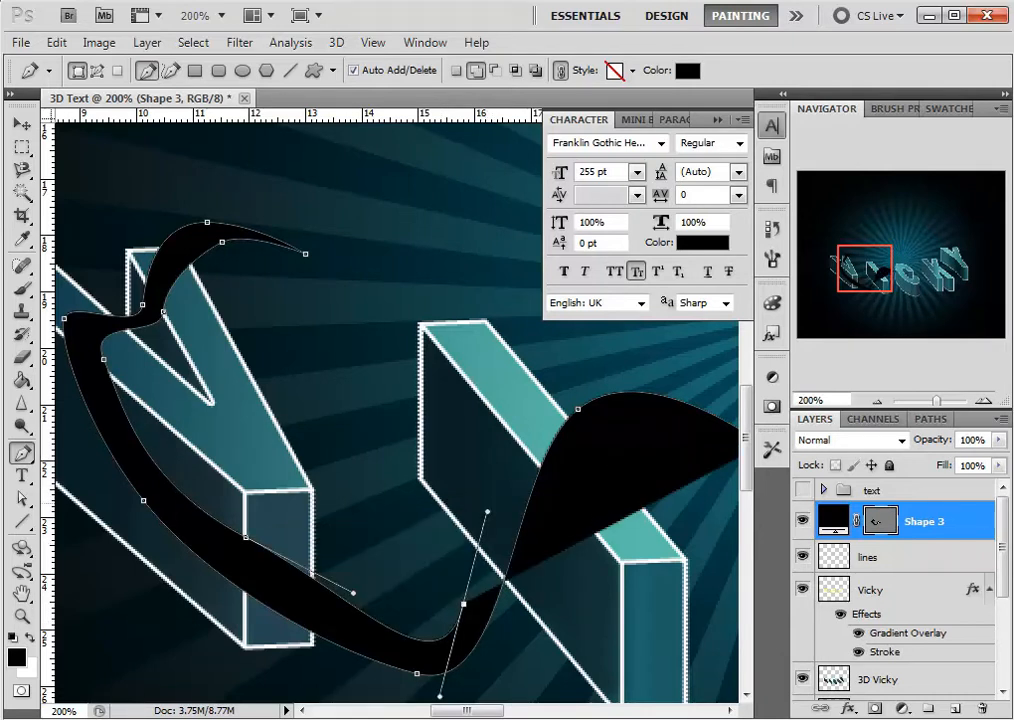
{"action": "left_click_drag", "start_coordinate": [573, 377], "coordinate": [584, 347]}
{"action": "key", "text": "ctrl+z"}
{"action": "left_click_drag", "start_coordinate": [533, 428], "coordinate": [551, 363]}
{"action": "key", "text": "ctrl+z"}
{"action": "key", "text": "ctrl+alt+z"}
{"action": "key", "text": "ctrl+alt+z"}
Carry the inner curve through smooth anchors between the V and I bases and over the I, closing the ribbon at the C's edge.
{"action": "left_click_drag", "start_coordinate": [381, 631], "coordinate": [548, 656]}
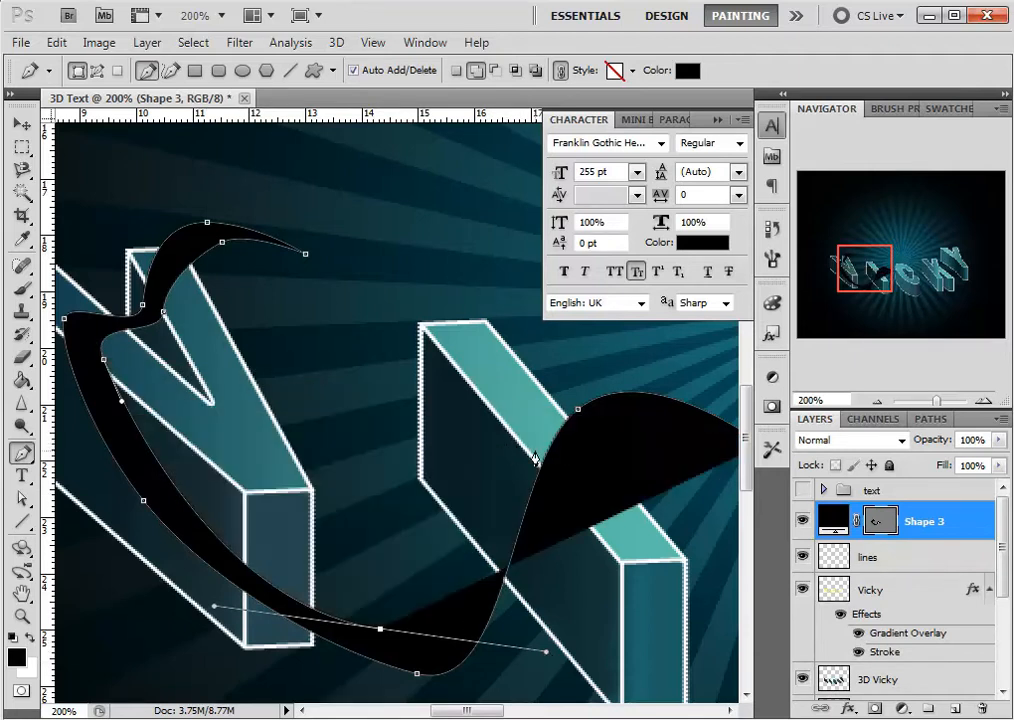
{"action": "left_click_drag", "start_coordinate": [557, 381], "coordinate": [615, 372]}
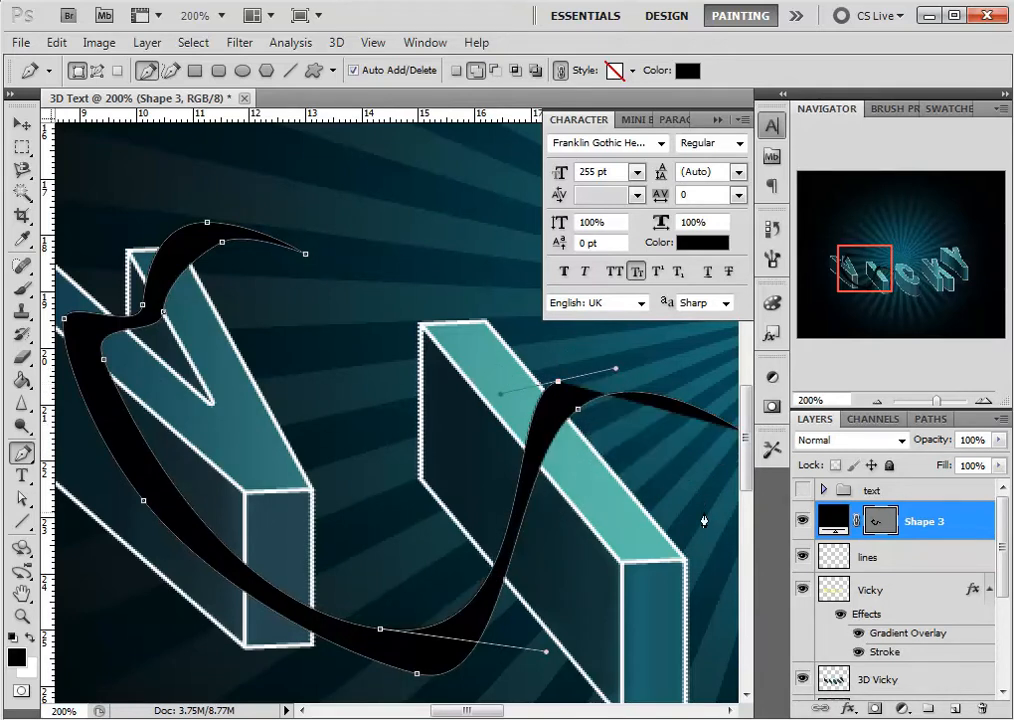
{"action": "left_click_drag", "start_coordinate": [697, 511], "coordinate": [541, 536]}
{"action": "mouse_move", "coordinate": [632, 439]}
{"action": "left_mouse_down"}
{"action": "mouse_move", "coordinate": [600, 450]}
{"action": "mouse_move", "coordinate": [624, 424]}
{"action": "left_mouse_up"}
{"action": "left_click_drag", "start_coordinate": [654, 511], "coordinate": [657, 514]}
{"action": "key", "text": "Return"}
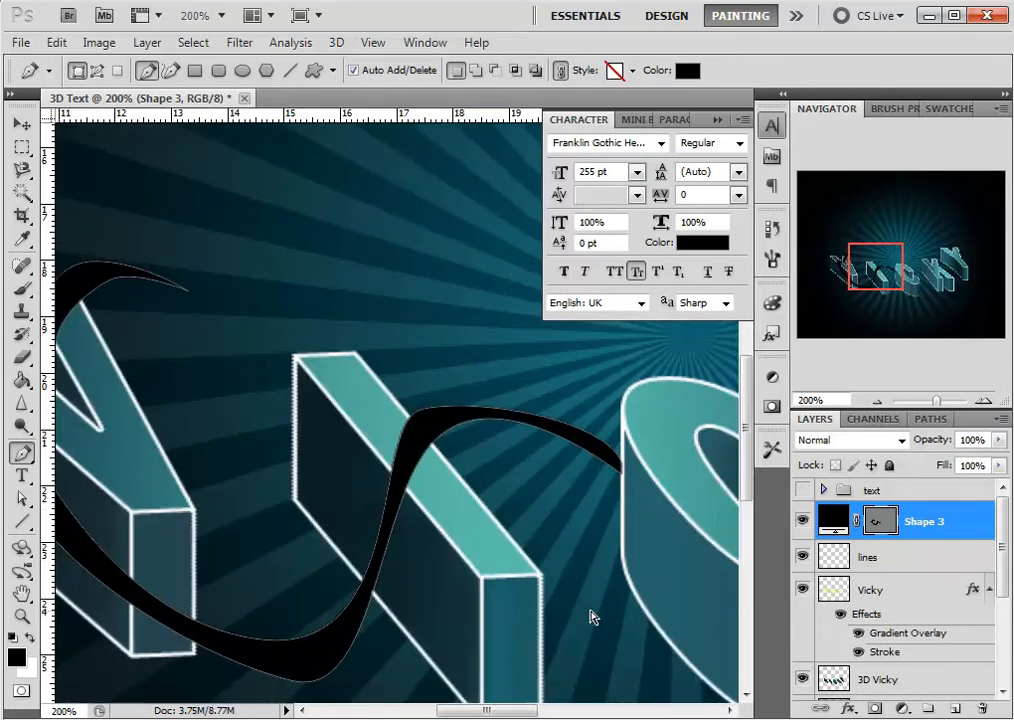
Open the blending options of the ribbon's Shape 3 layer.
{"action": "key", "text": "ctrl+minus"}
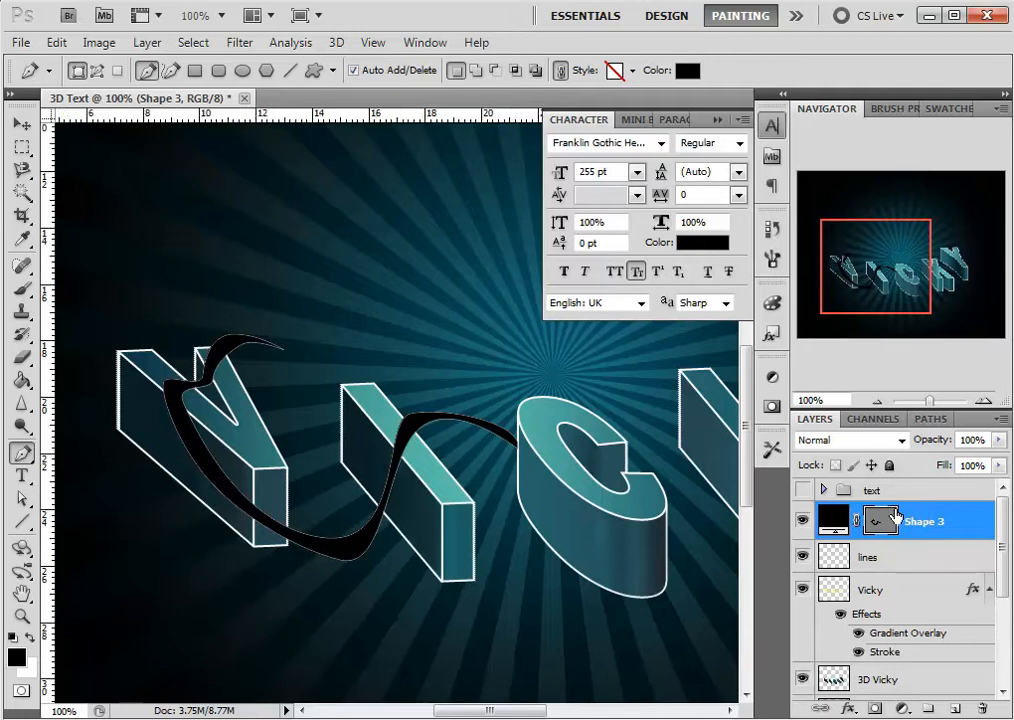
{"action": "right_click", "coordinate": [910, 513]}
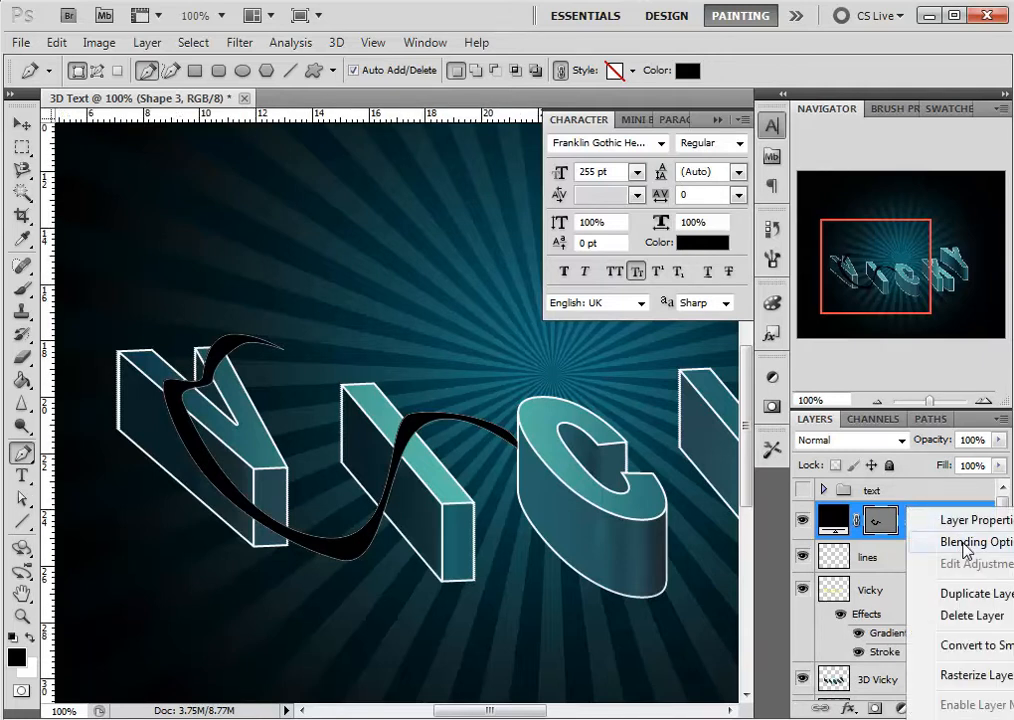
{"action": "right_click", "coordinate": [882, 528]}
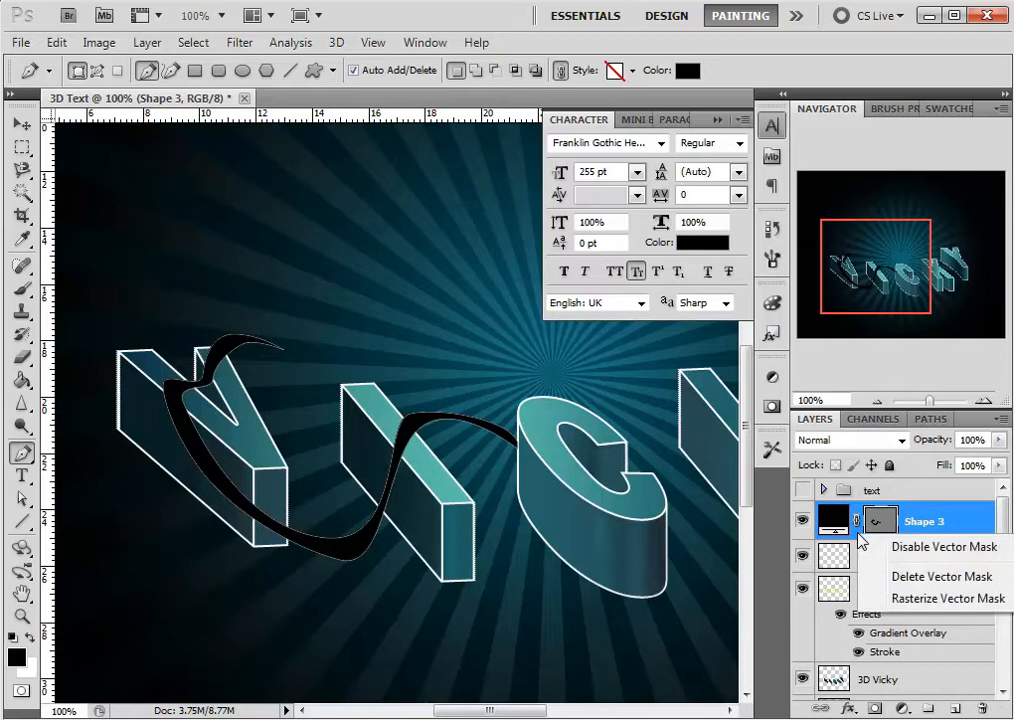
{"action": "left_click", "coordinate": [860, 513]}
{"action": "right_click", "coordinate": [860, 513]}
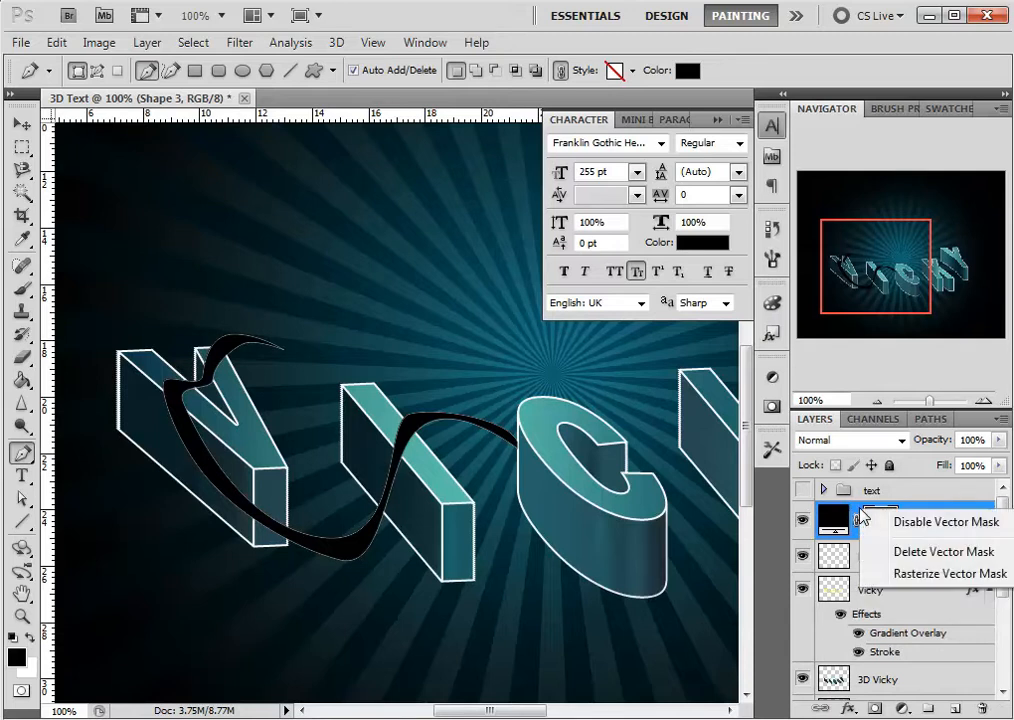
{"action": "left_click", "coordinate": [790, 647]}
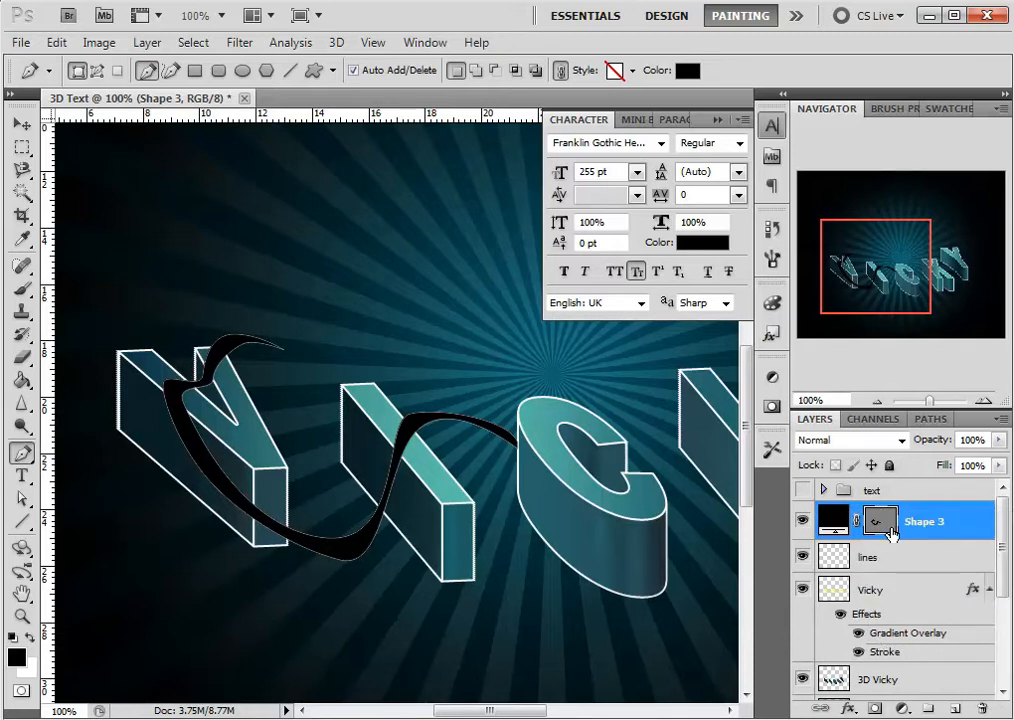
{"action": "right_click", "coordinate": [915, 545]}
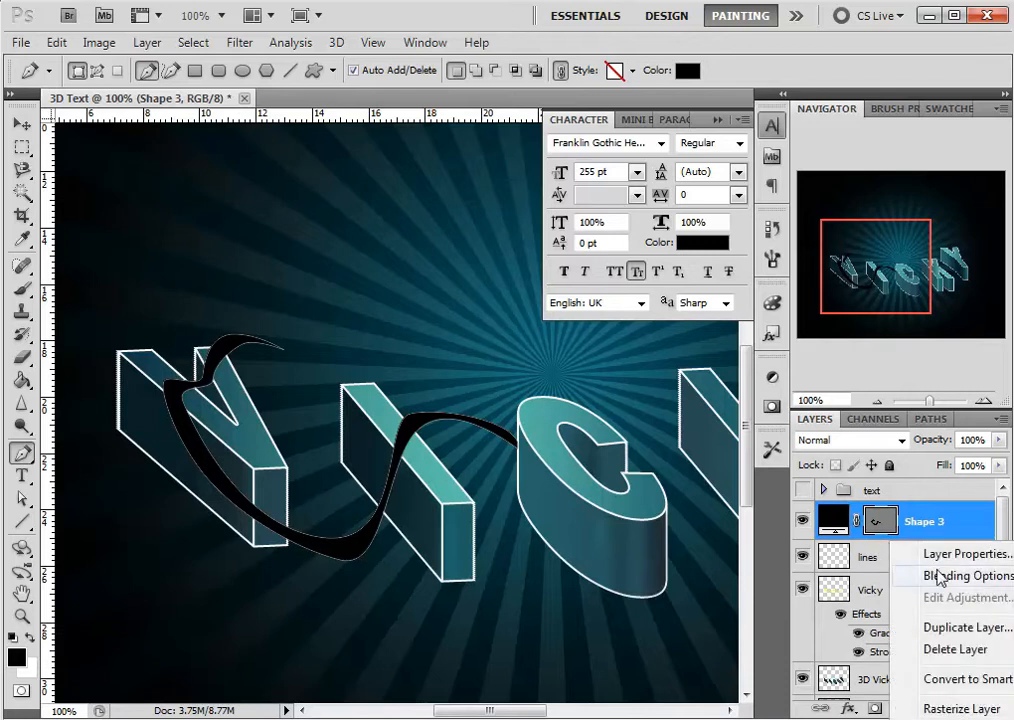
{"action": "left_click", "coordinate": [940, 578]}
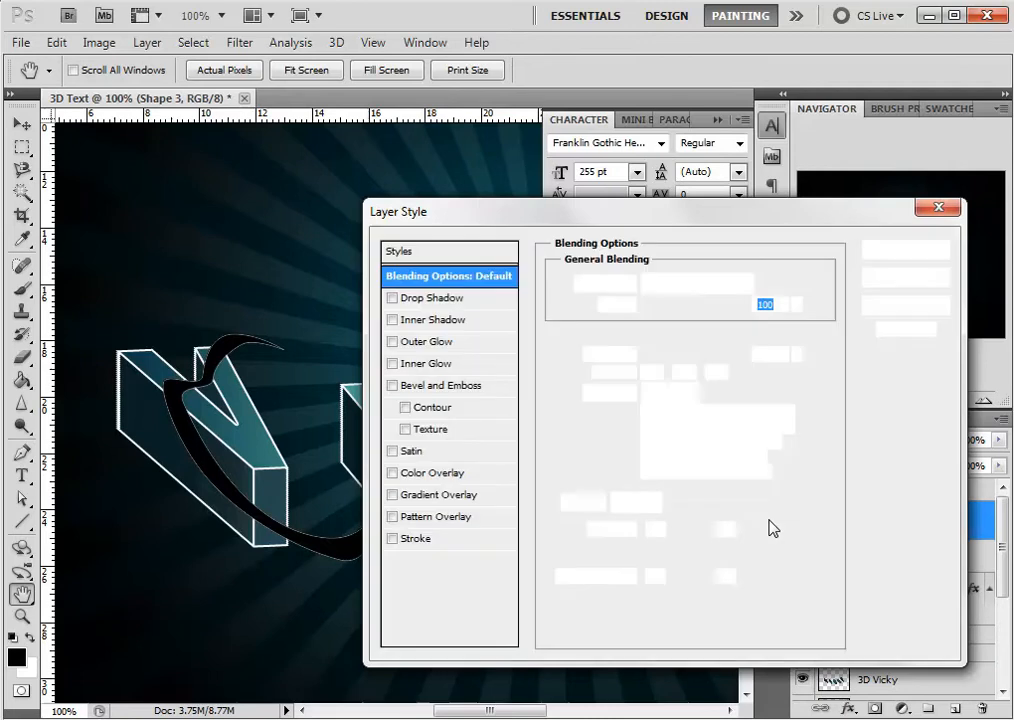
Try a red Color Overlay on the ribbon and switch it off again.
{"action": "left_click", "coordinate": [393, 472]}
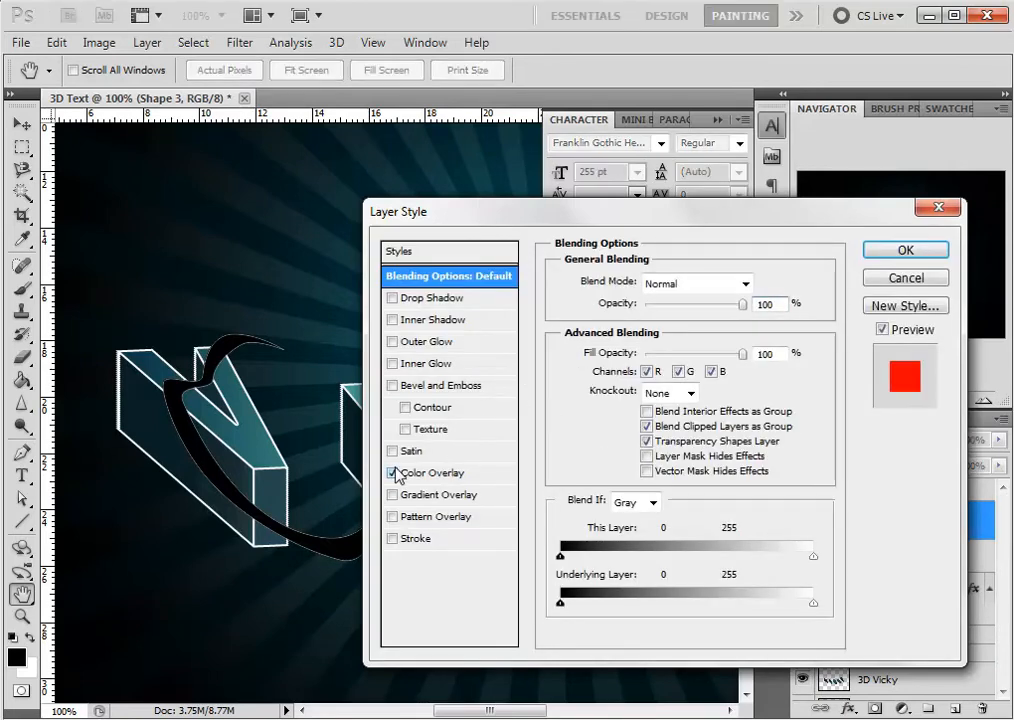
{"action": "left_click", "coordinate": [419, 477]}
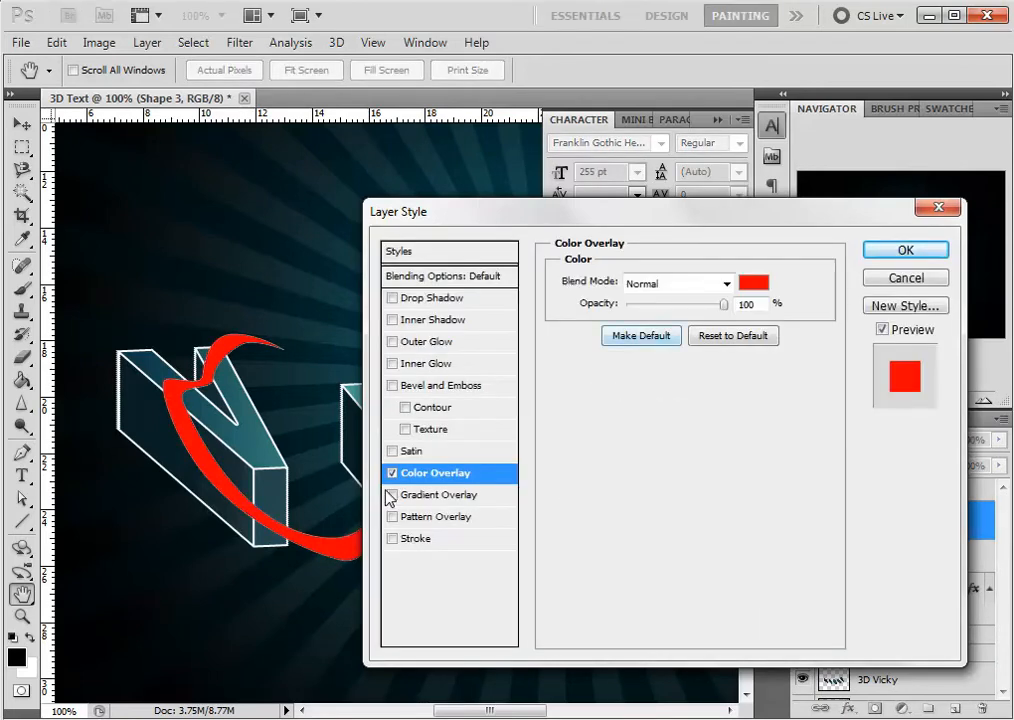
{"action": "left_click", "coordinate": [389, 477]}
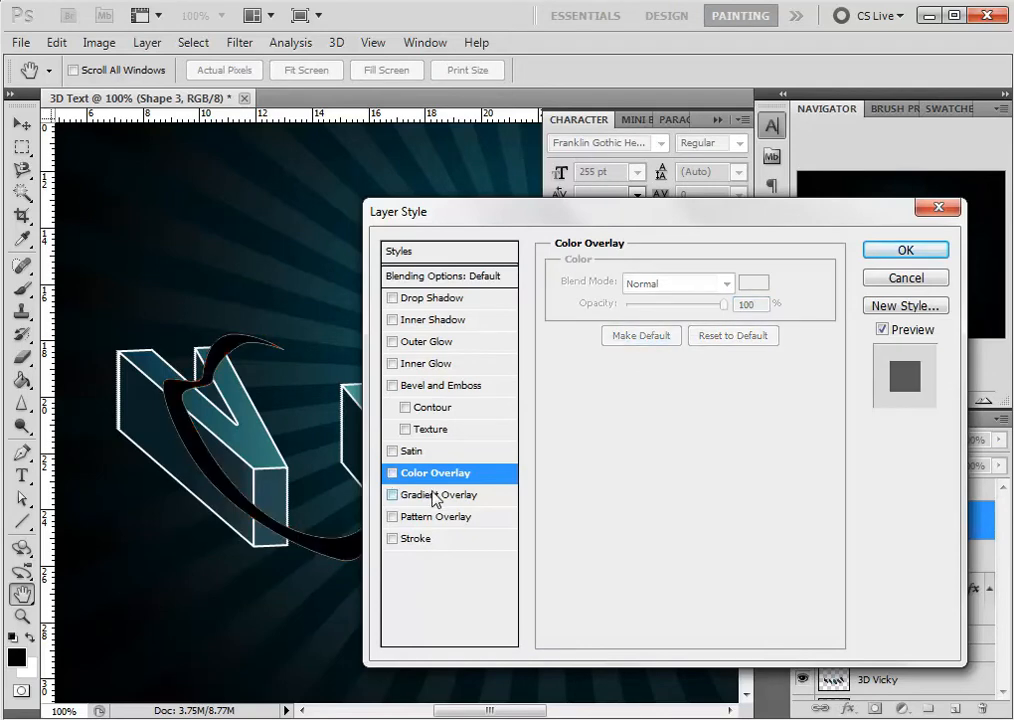
Add a linear Gradient Overlay to the ribbon with an angle of 0°.
{"action": "left_click", "coordinate": [393, 495]}
{"action": "left_click", "coordinate": [446, 495]}
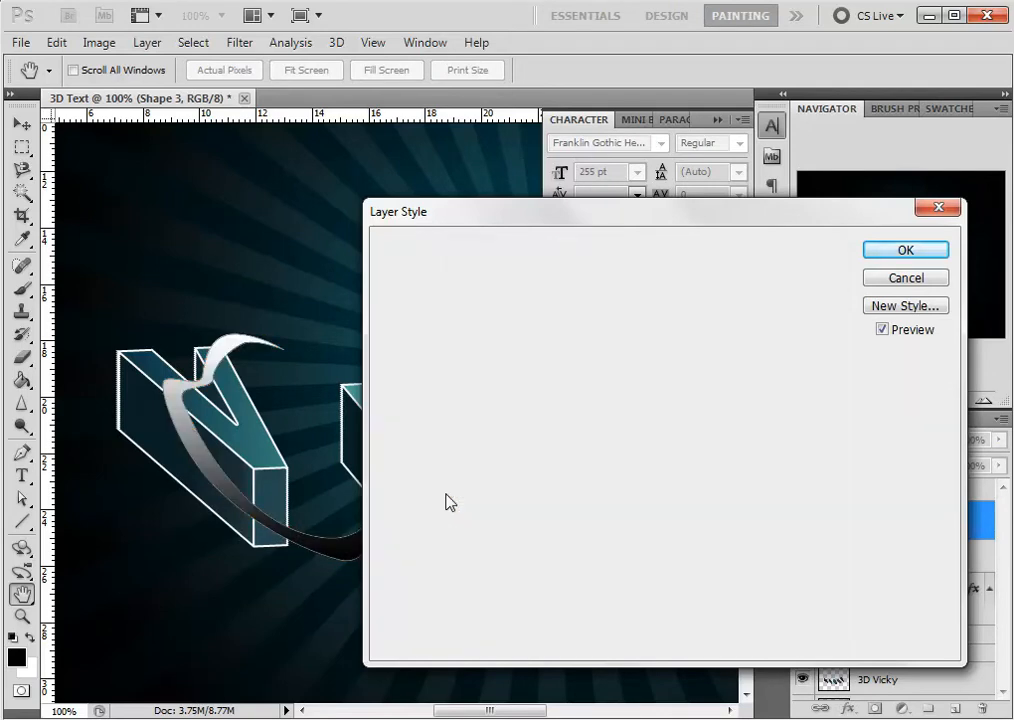
{"action": "double_click", "coordinate": [688, 381]}
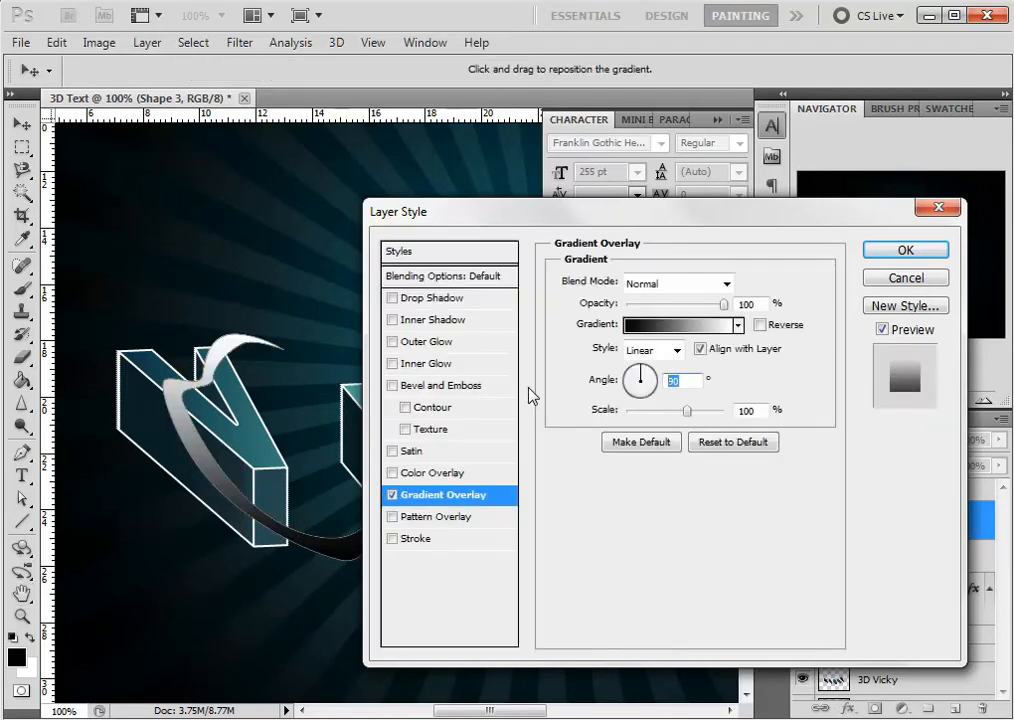
{"action": "type", "text": "0"}
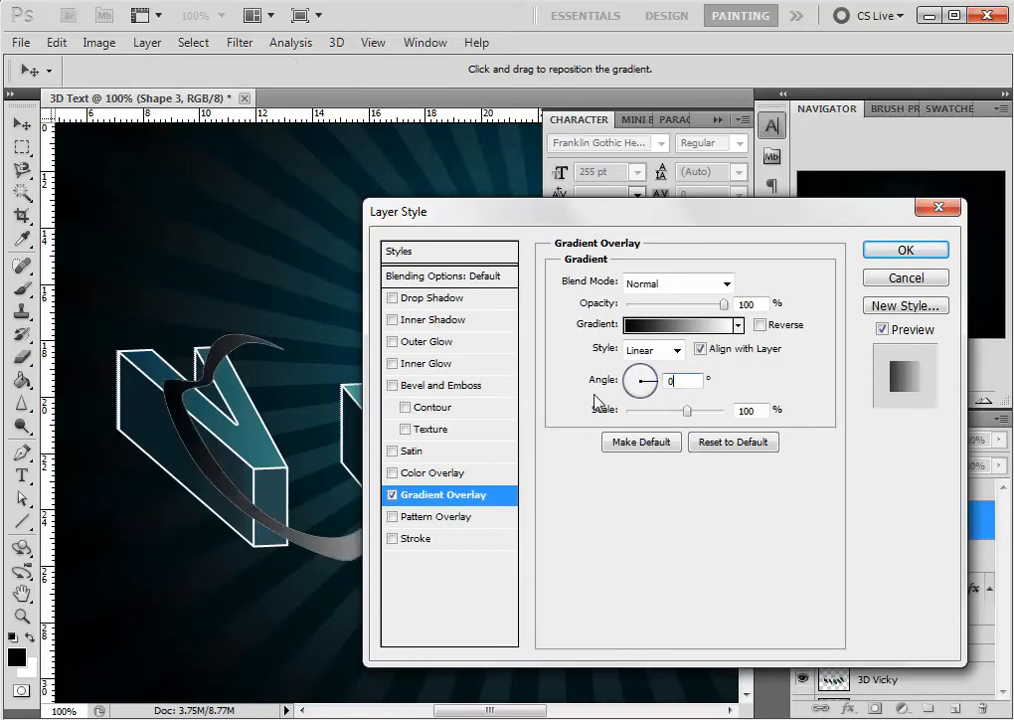
Edit the overlay gradient, moving its black colour stop to location 2% and setting its colour to CEFFA3.
{"action": "left_click", "coordinate": [697, 334]}
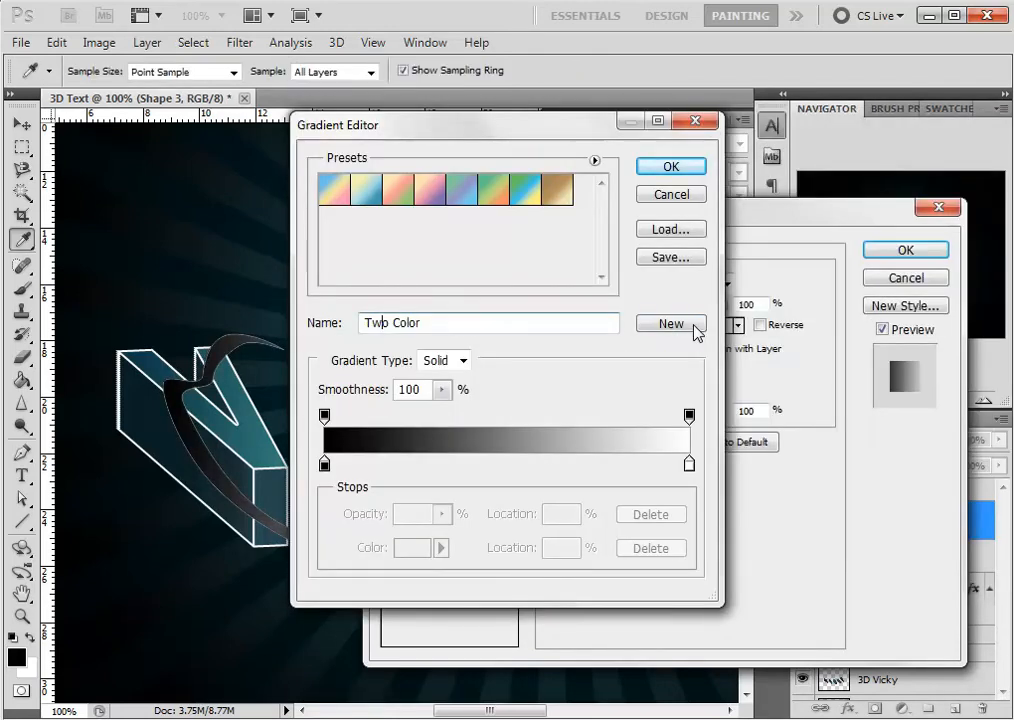
{"action": "left_click", "coordinate": [327, 464]}
{"action": "left_click_drag", "start_coordinate": [324, 465], "coordinate": [327, 482]}
{"action": "left_click", "coordinate": [331, 466]}
{"action": "left_click", "coordinate": [398, 549]}
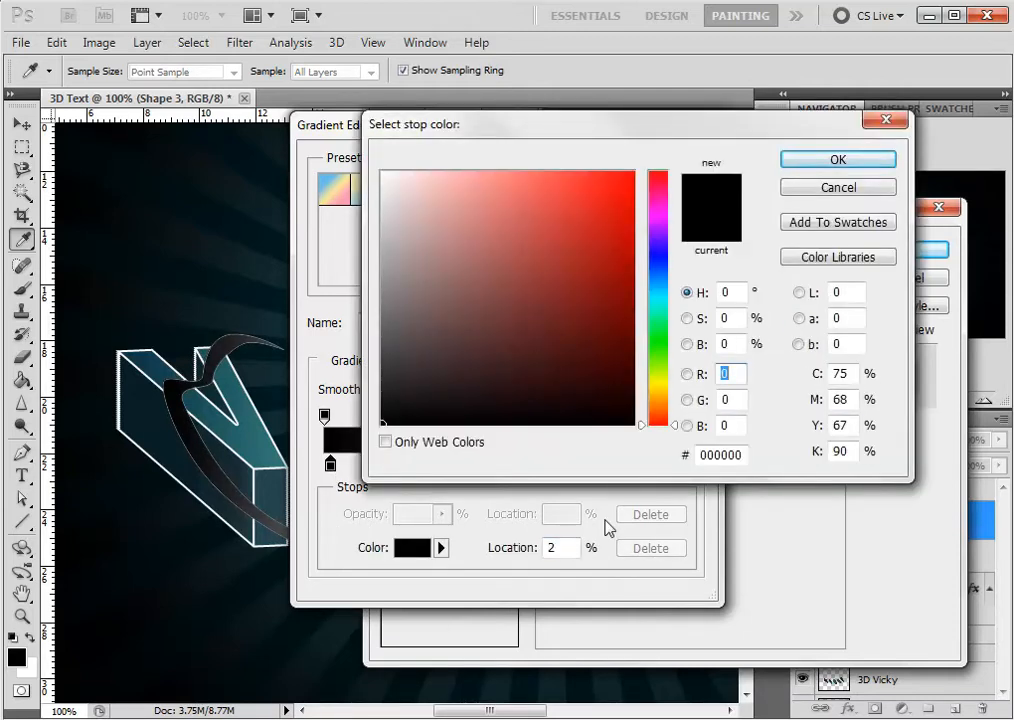
{"action": "left_click", "coordinate": [712, 455]}
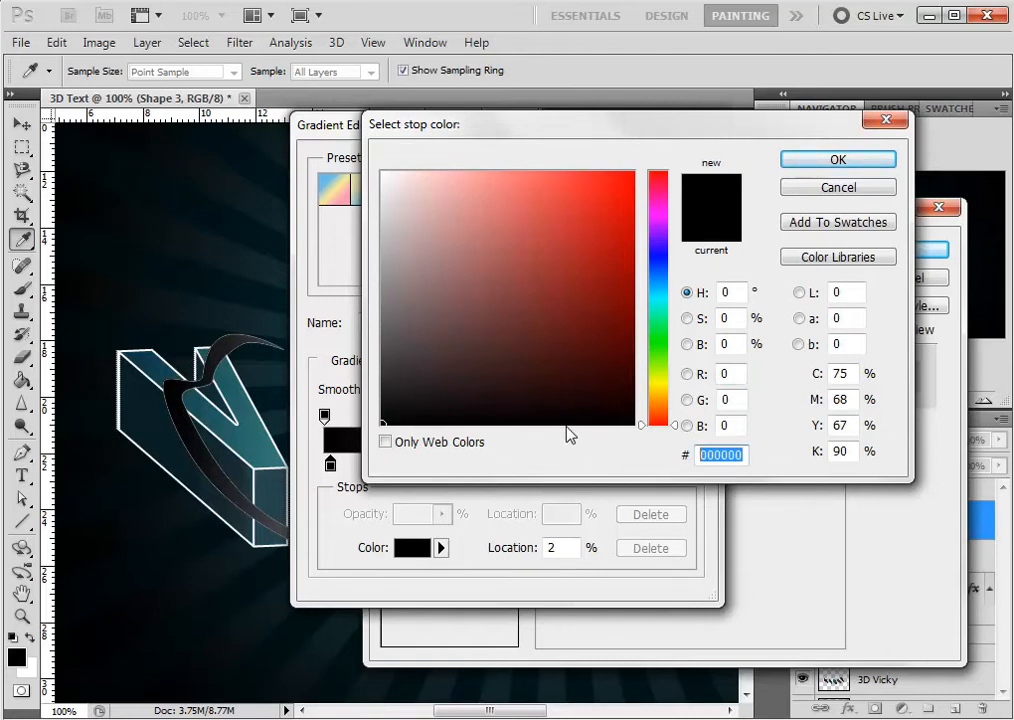
{"action": "type", "text": "C"}
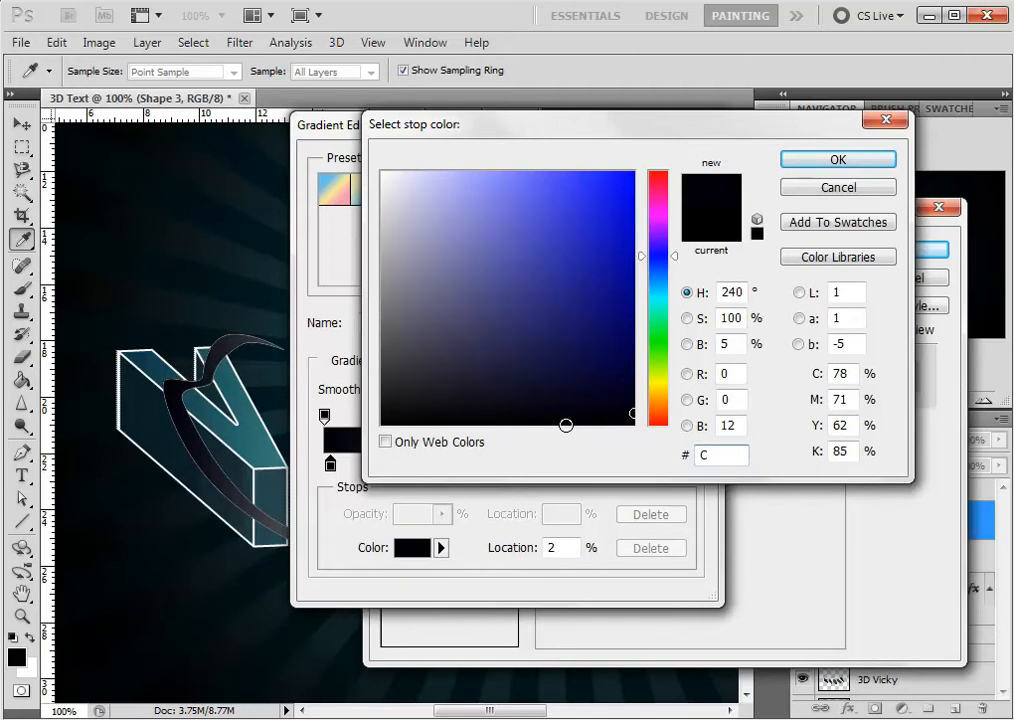
{"action": "type", "text": "E"}
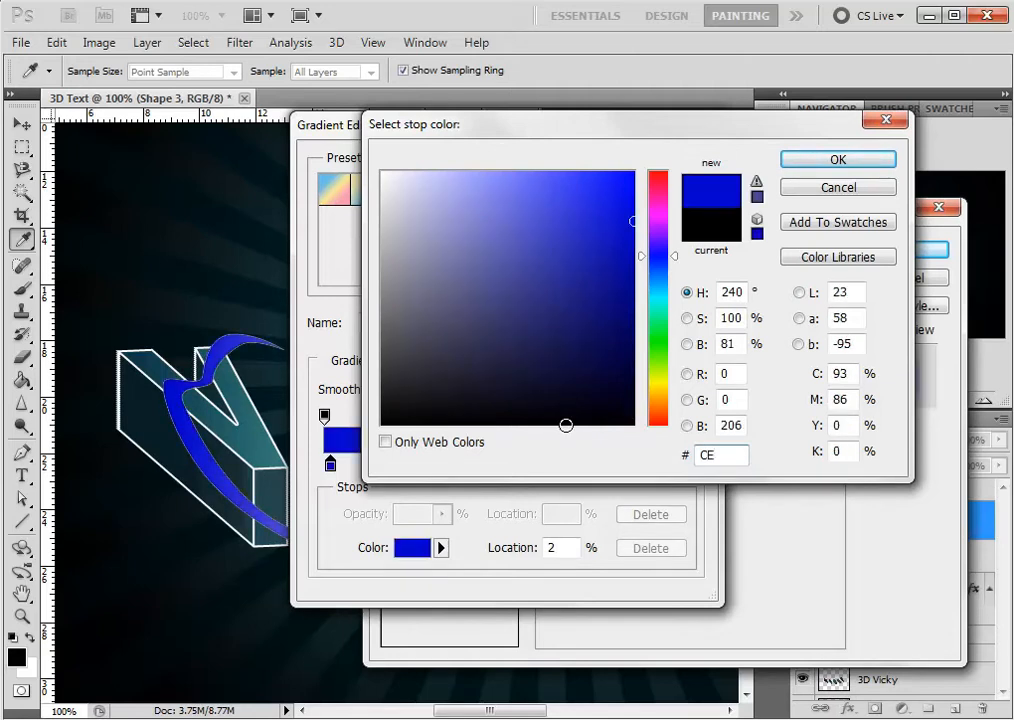
{"action": "type", "text": "F"}
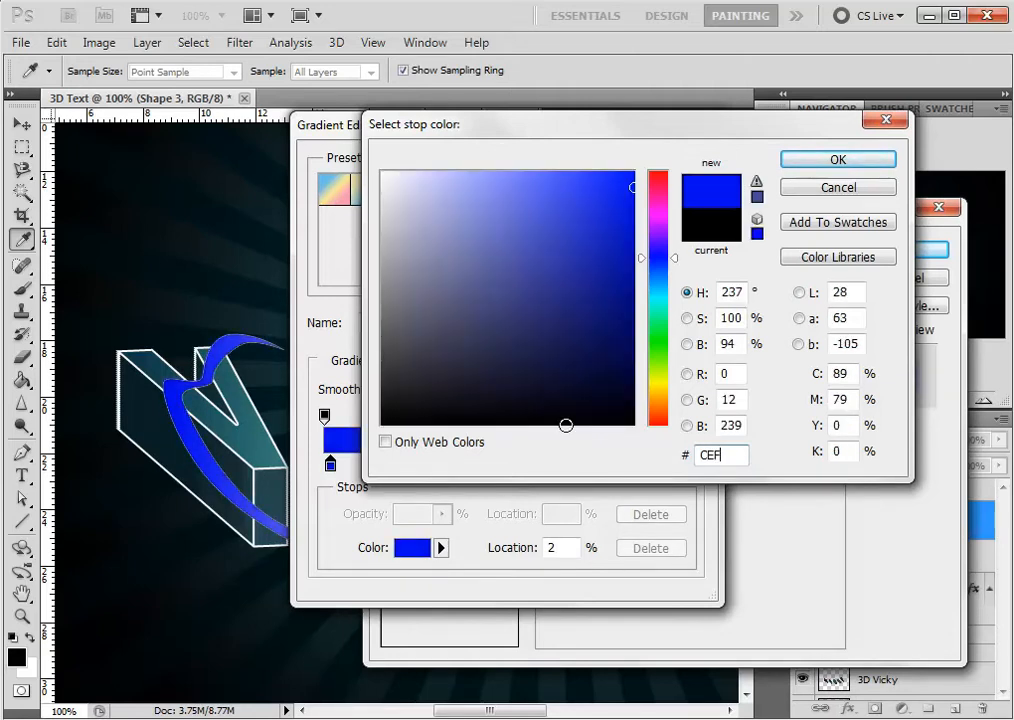
{"action": "type", "text": "FA"}
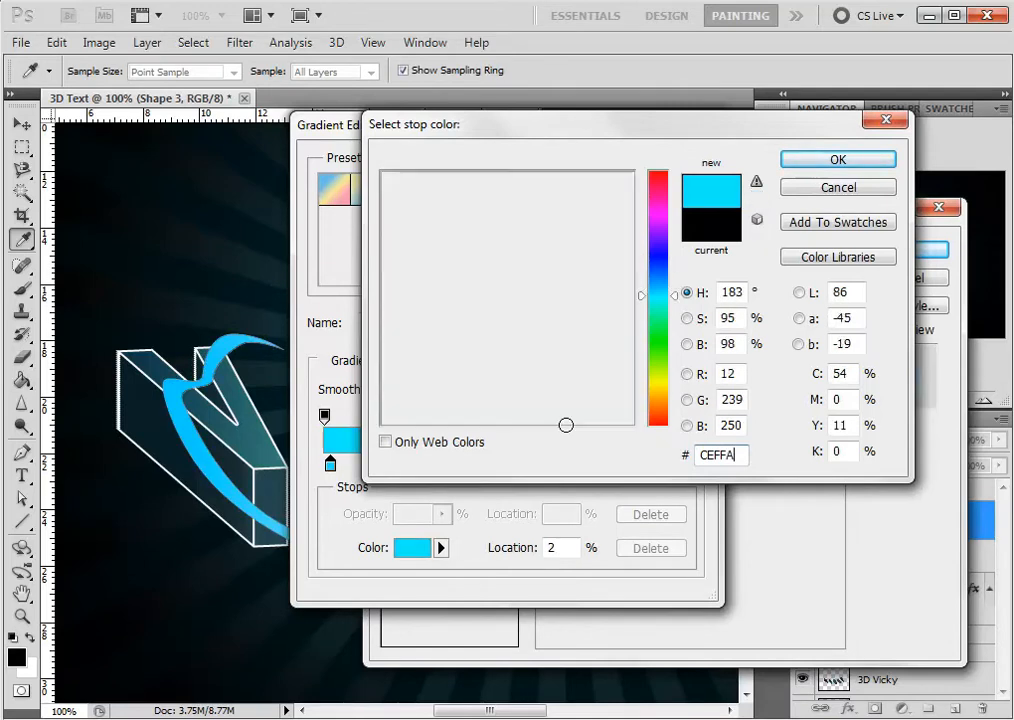
{"action": "type", "text": "3"}
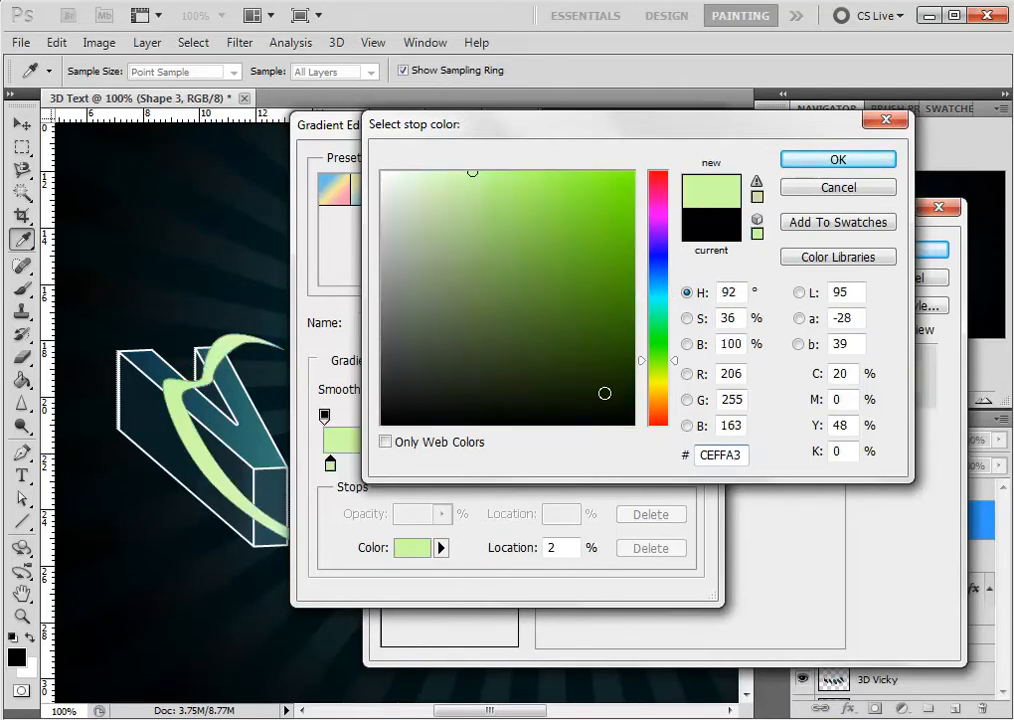
{"action": "left_click", "coordinate": [821, 162]}
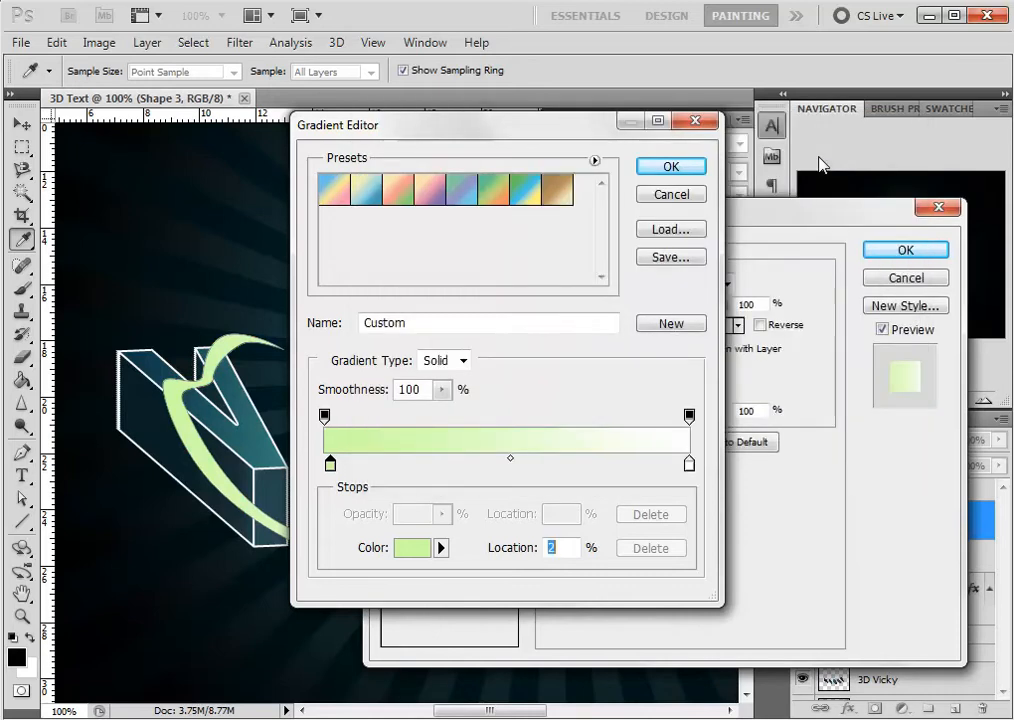
Add a colour stop just after the light green one in the ribbon's gradient and colour it D7FDBF.
{"action": "double_click", "coordinate": [394, 464]}
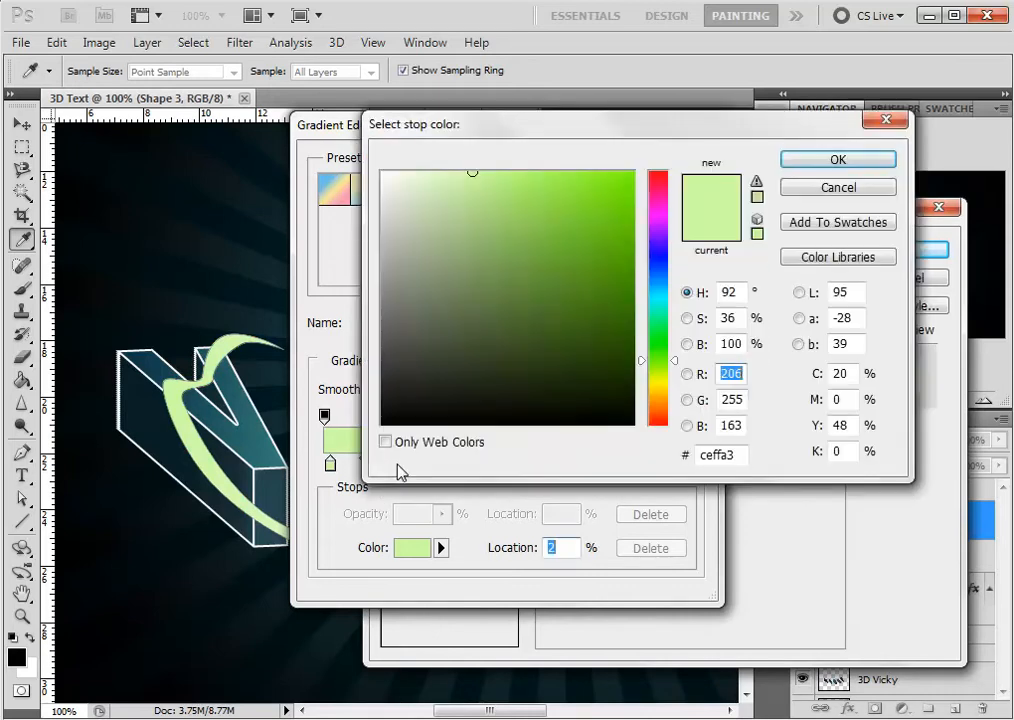
{"action": "double_click", "coordinate": [730, 455]}
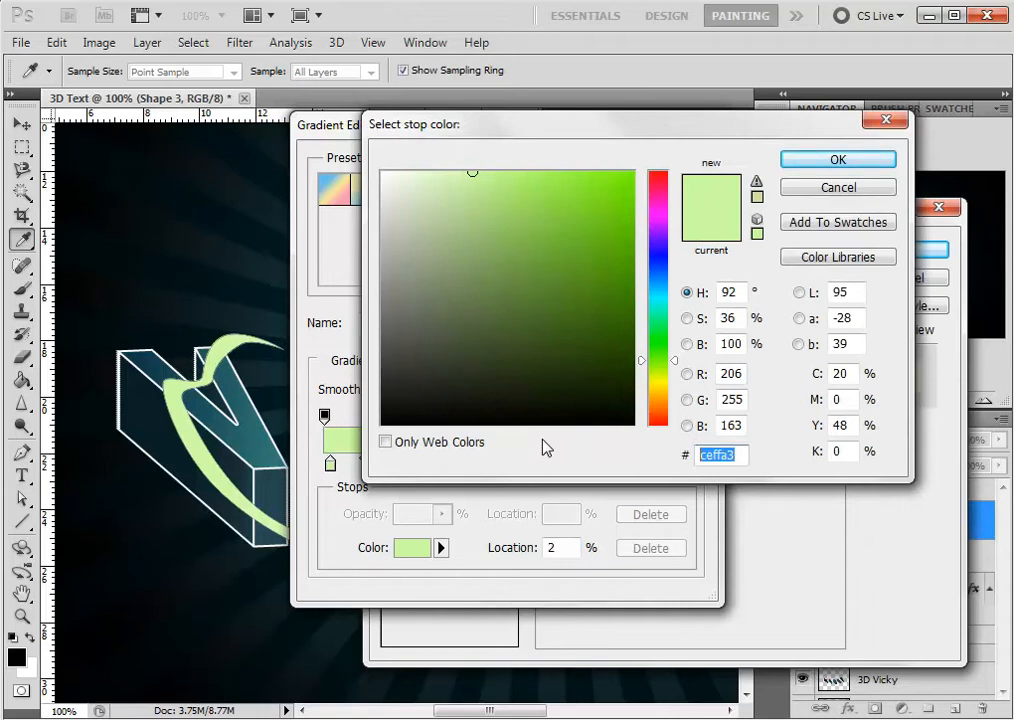
{"action": "type", "text": "D"}
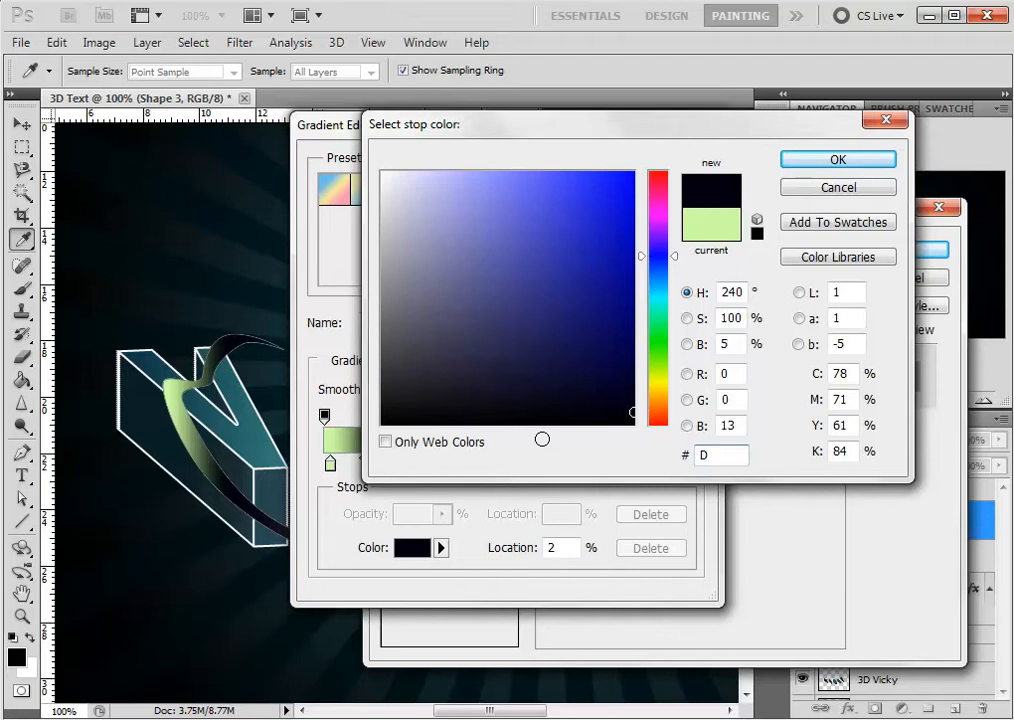
{"action": "type", "text": "7F"}
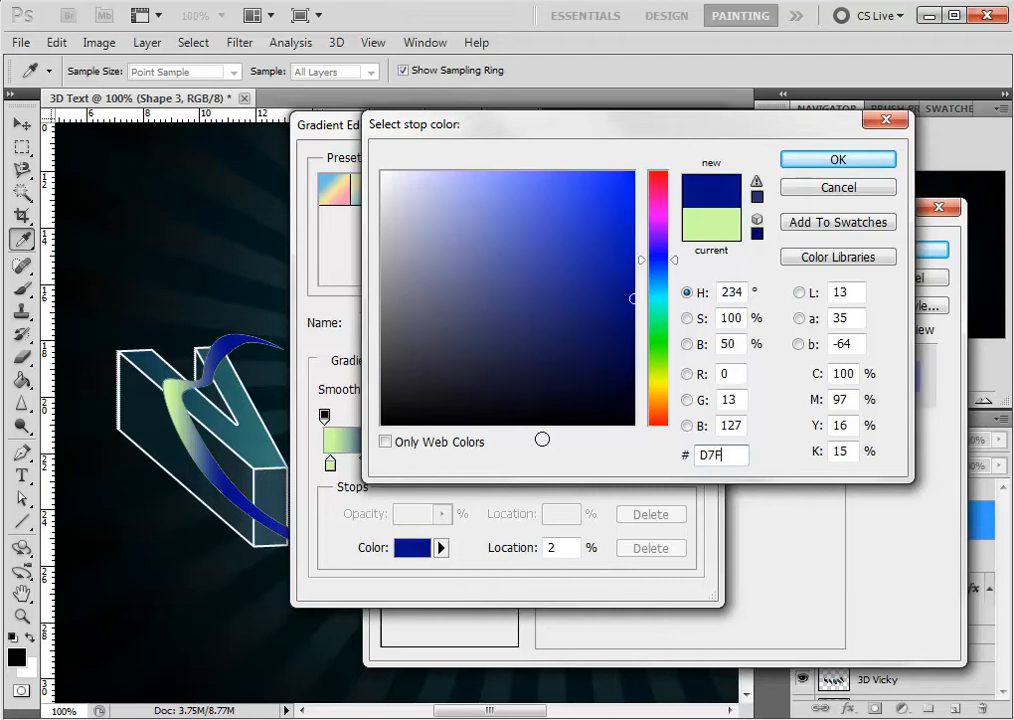
{"action": "type", "text": "D"}
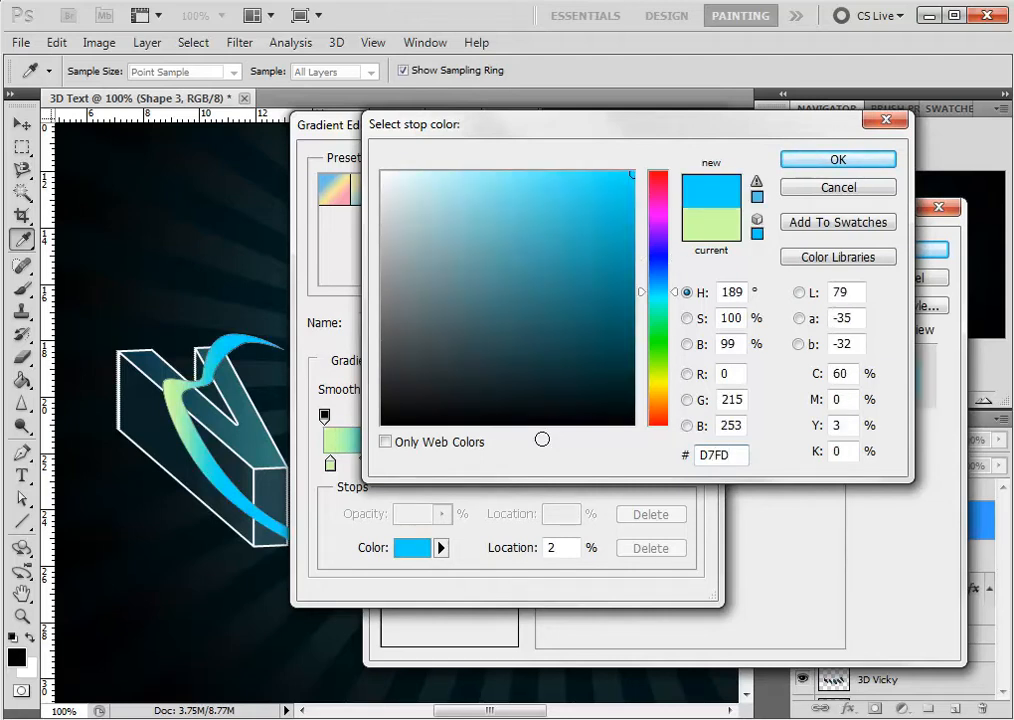
{"action": "type", "text": "B"}
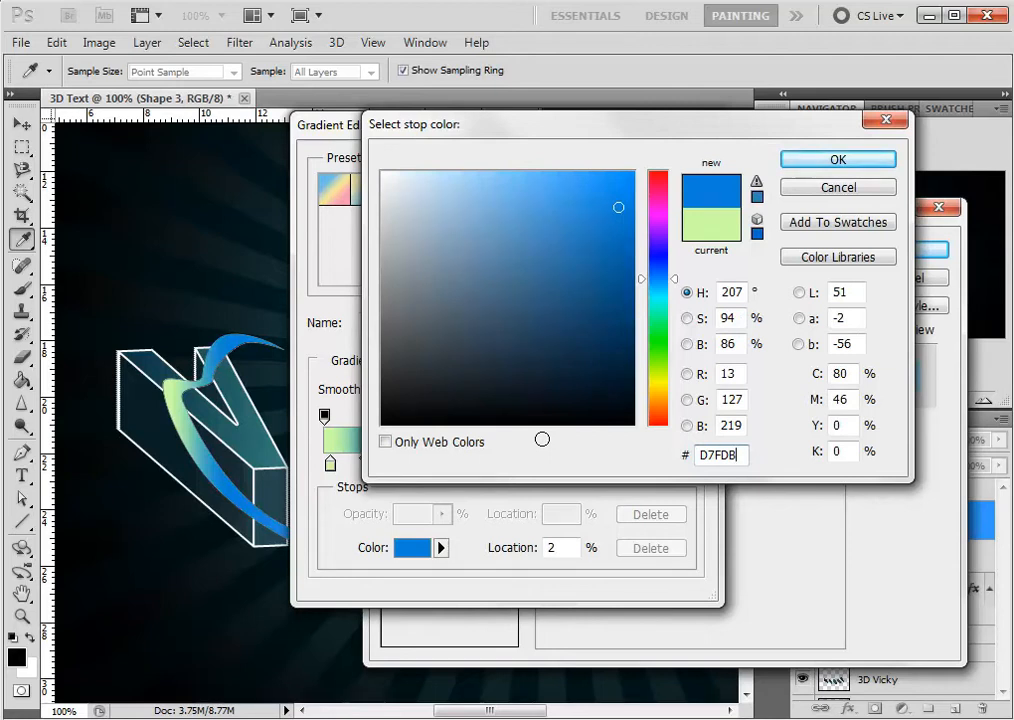
{"action": "type", "text": "F"}
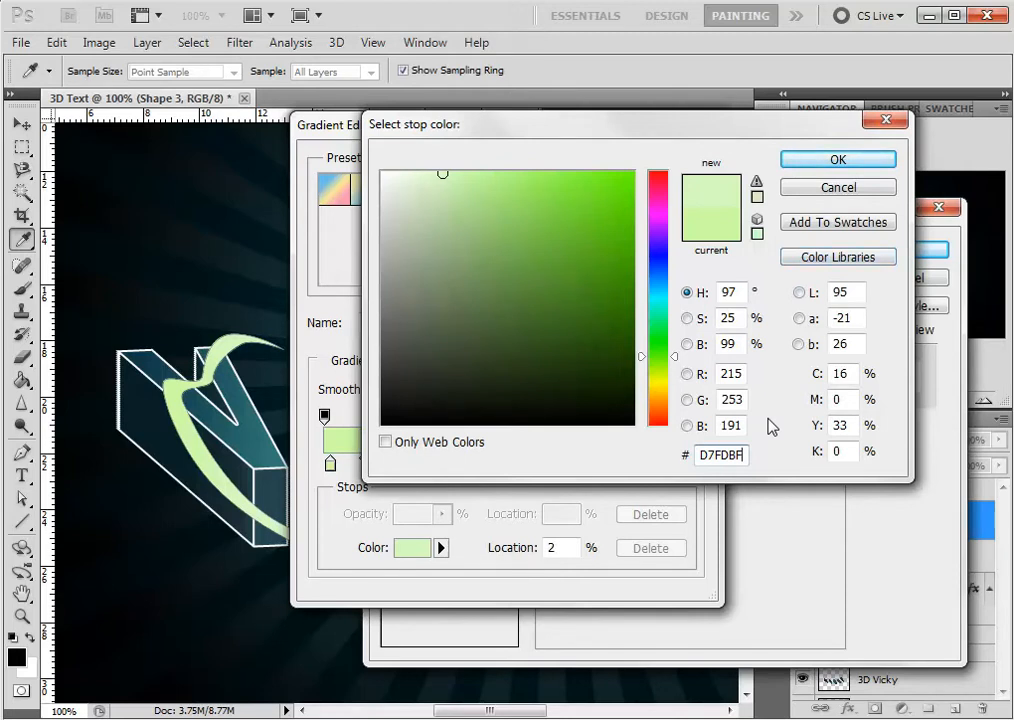
Change the new gradient stop's colour to 34894D.
{"action": "left_click_drag", "start_coordinate": [748, 455], "coordinate": [577, 455]}
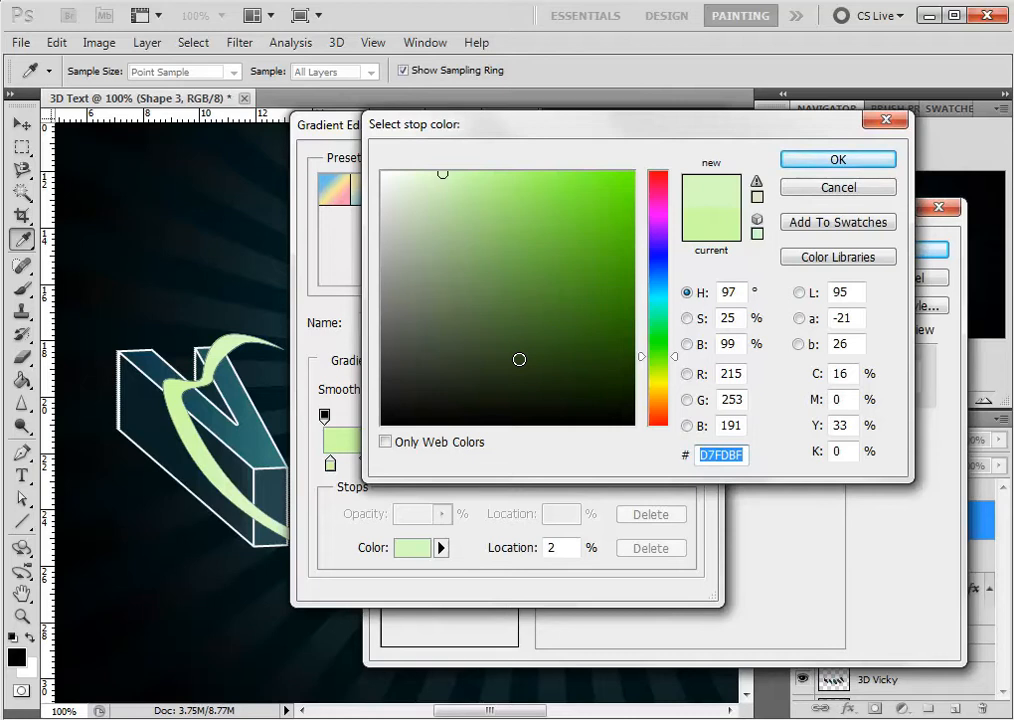
{"action": "type", "text": "34"}
{"action": "type", "text": "89"}
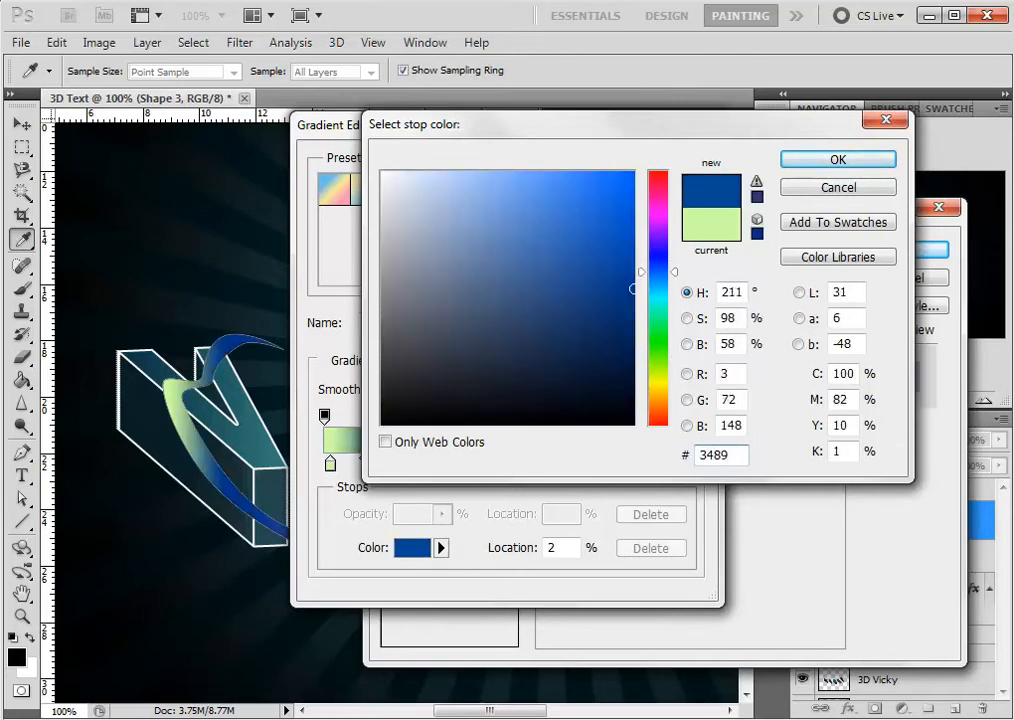
{"action": "type", "text": "4D"}
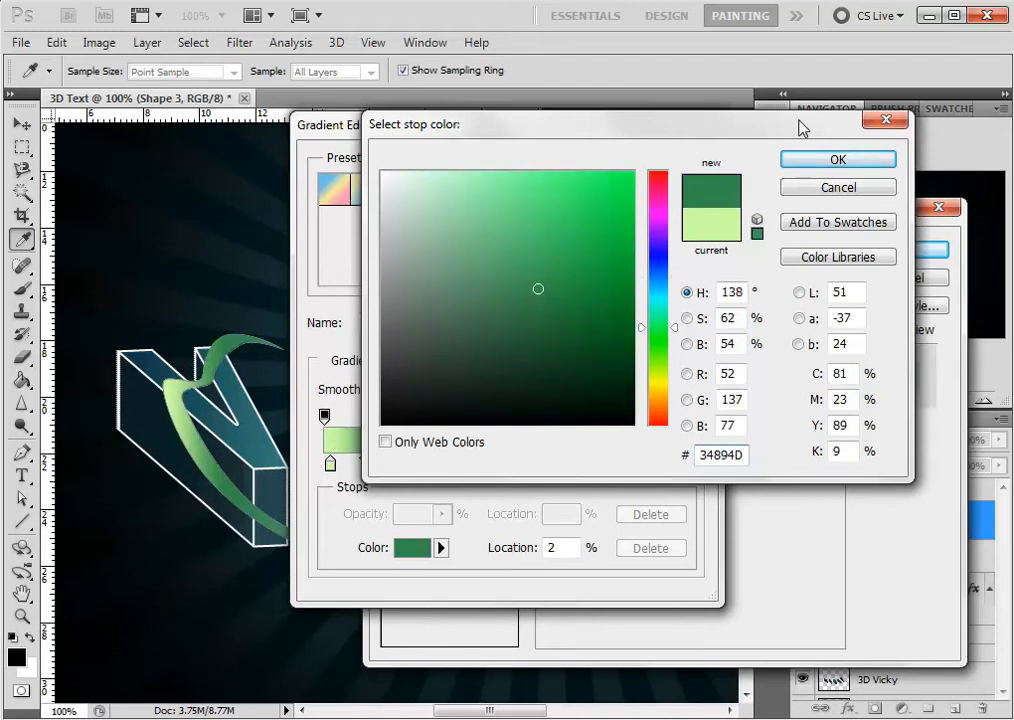
{"action": "left_click", "coordinate": [808, 163]}
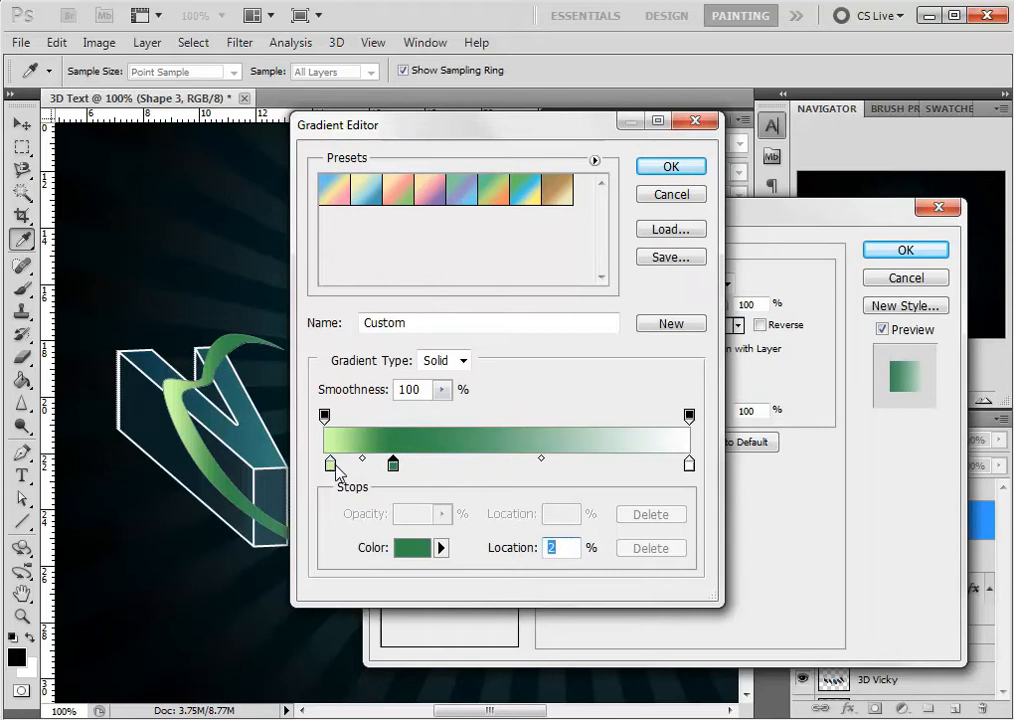
Reposition the Layer Style and Gradient Editor dialogs clear of the ribbon, leaving the overlay gradient open for editing.
{"action": "left_click_drag", "start_coordinate": [570, 145], "coordinate": [422, 150]}
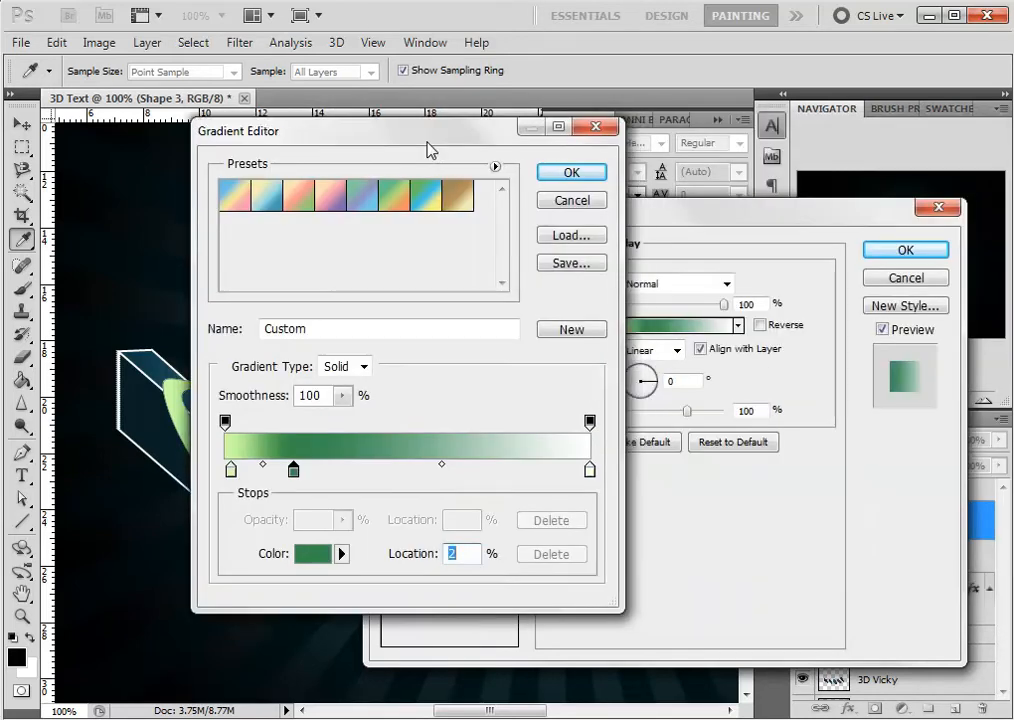
{"action": "left_click", "coordinate": [571, 173]}
{"action": "left_click_drag", "start_coordinate": [867, 223], "coordinate": [937, 625]}
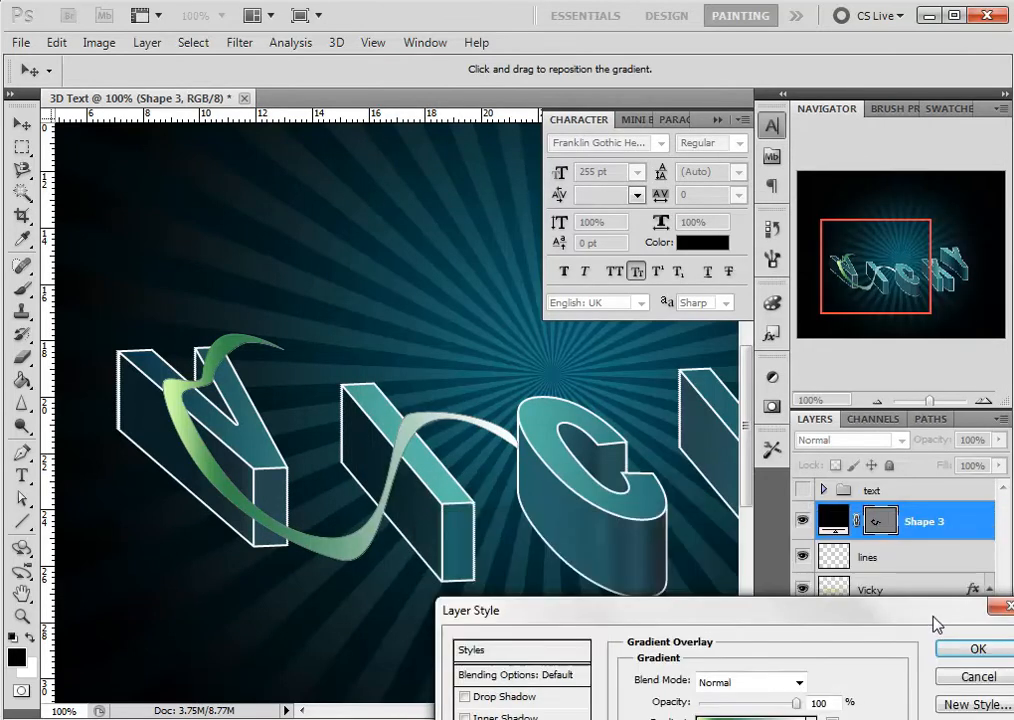
{"action": "left_click", "coordinate": [755, 717]}
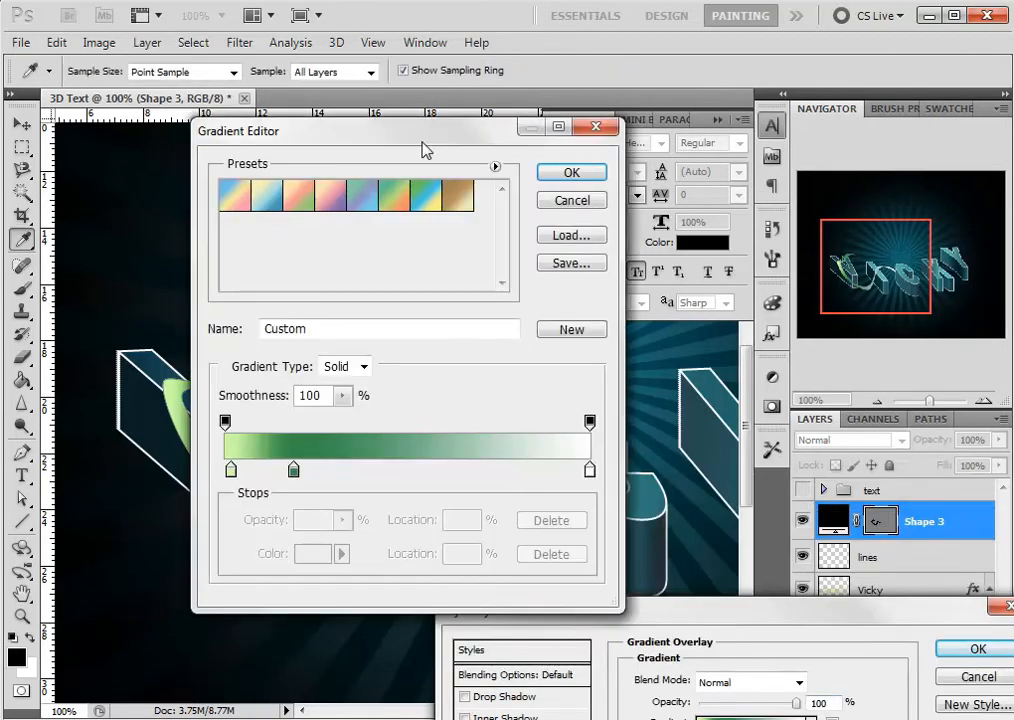
{"action": "left_click_drag", "start_coordinate": [470, 149], "coordinate": [864, 143]}
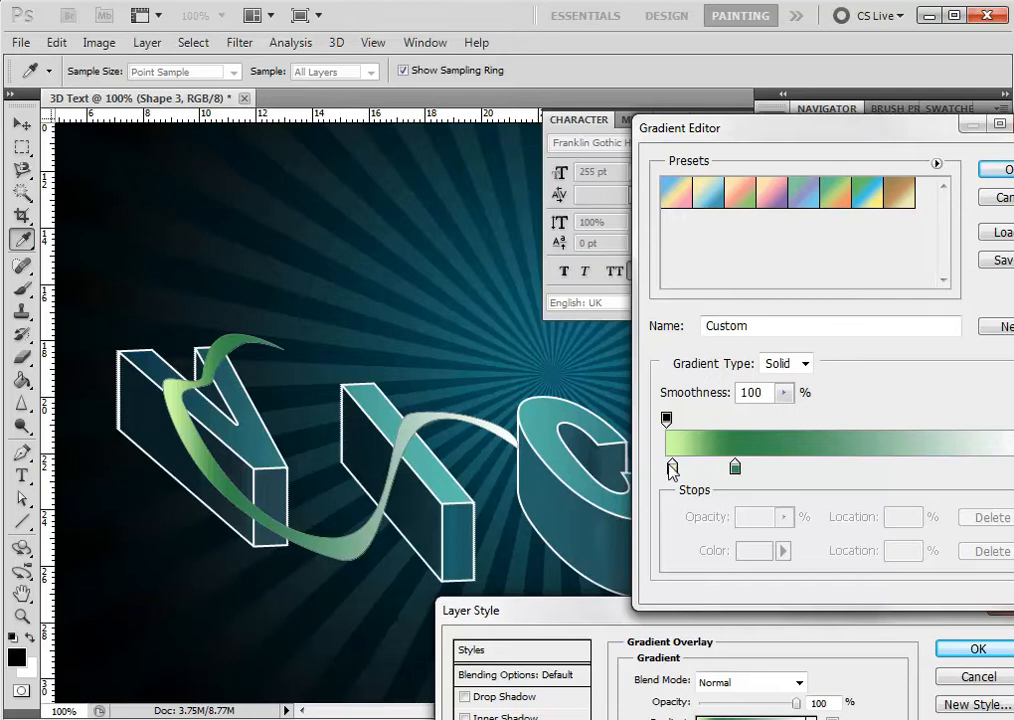
Move the light green stop to location 13% and shift the dark green stop further along the gradient.
{"action": "left_click_drag", "start_coordinate": [673, 470], "coordinate": [699, 468]}
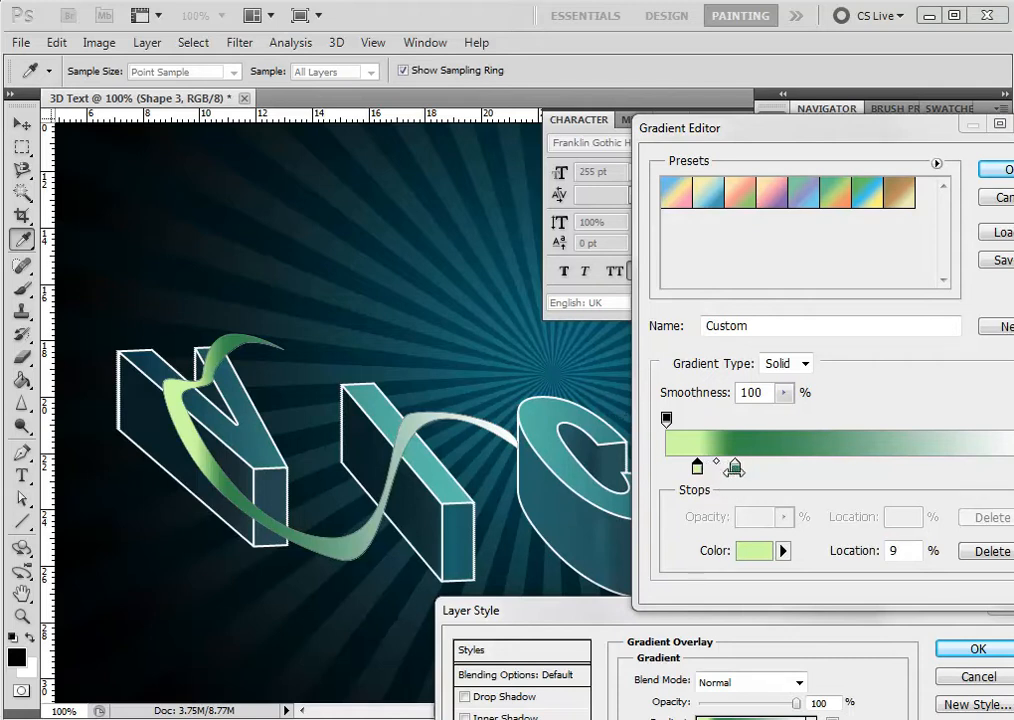
{"action": "left_click_drag", "start_coordinate": [736, 467], "coordinate": [759, 468]}
{"action": "left_click_drag", "start_coordinate": [697, 468], "coordinate": [714, 468]}
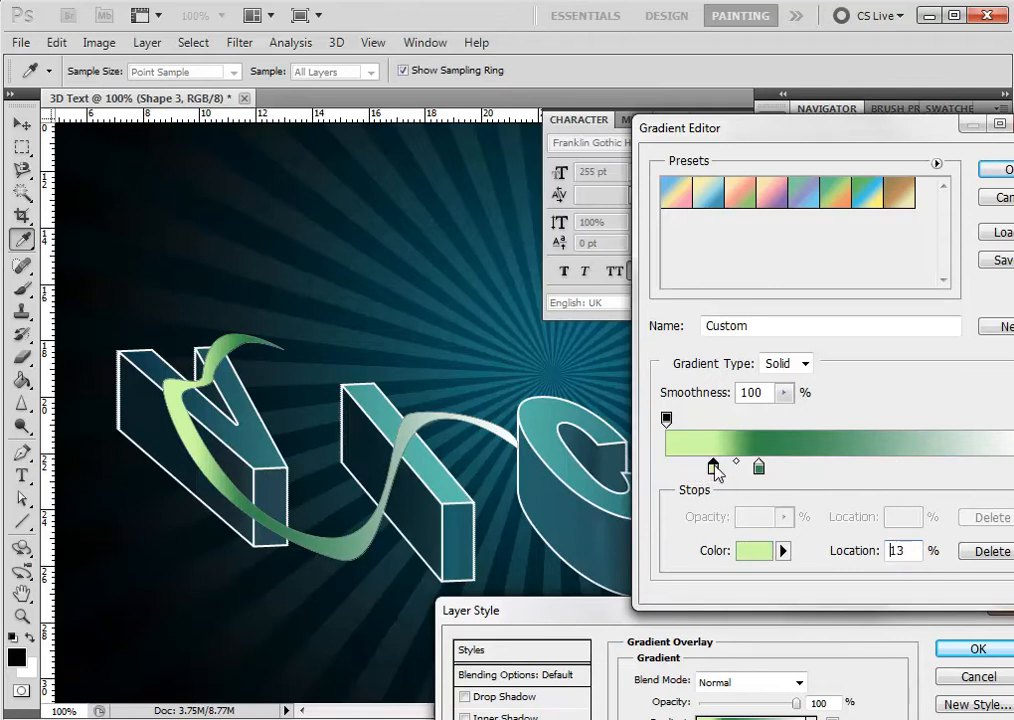
Add a second light green stop after the dark green one and remove the white end stop.
{"action": "left_click", "coordinate": [790, 468]}
{"action": "left_click_drag", "start_coordinate": [1013, 468], "coordinate": [708, 576]}
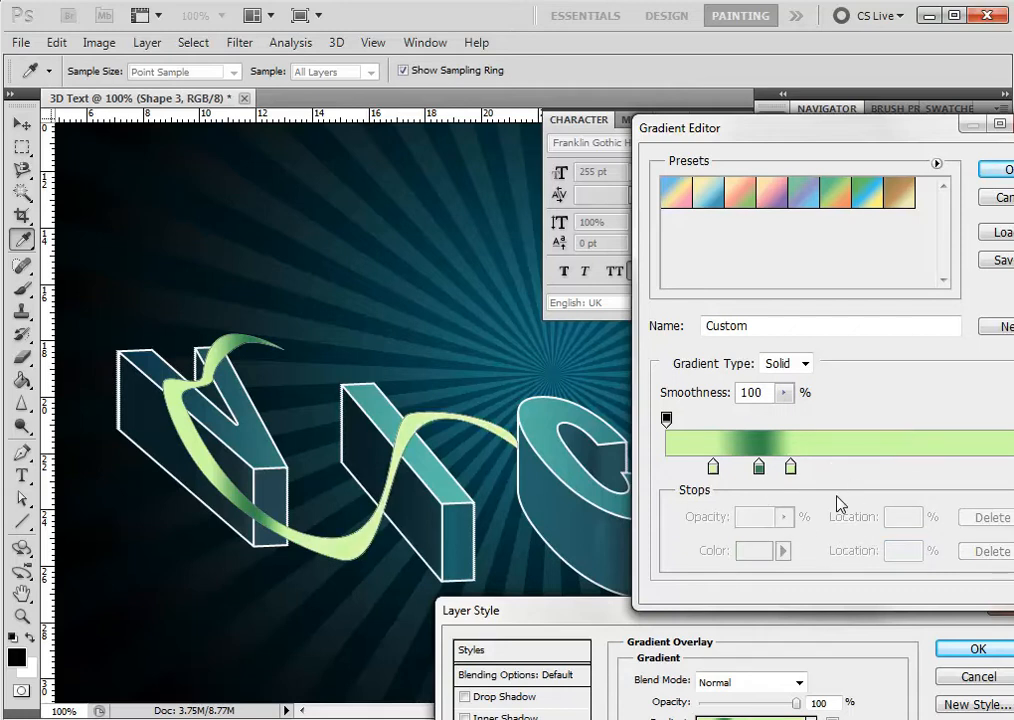
Move the gradient stops to 11% for the first light green, 23% for the dark green and 65% for the second light green.
{"action": "left_click_drag", "start_coordinate": [714, 467], "coordinate": [705, 469]}
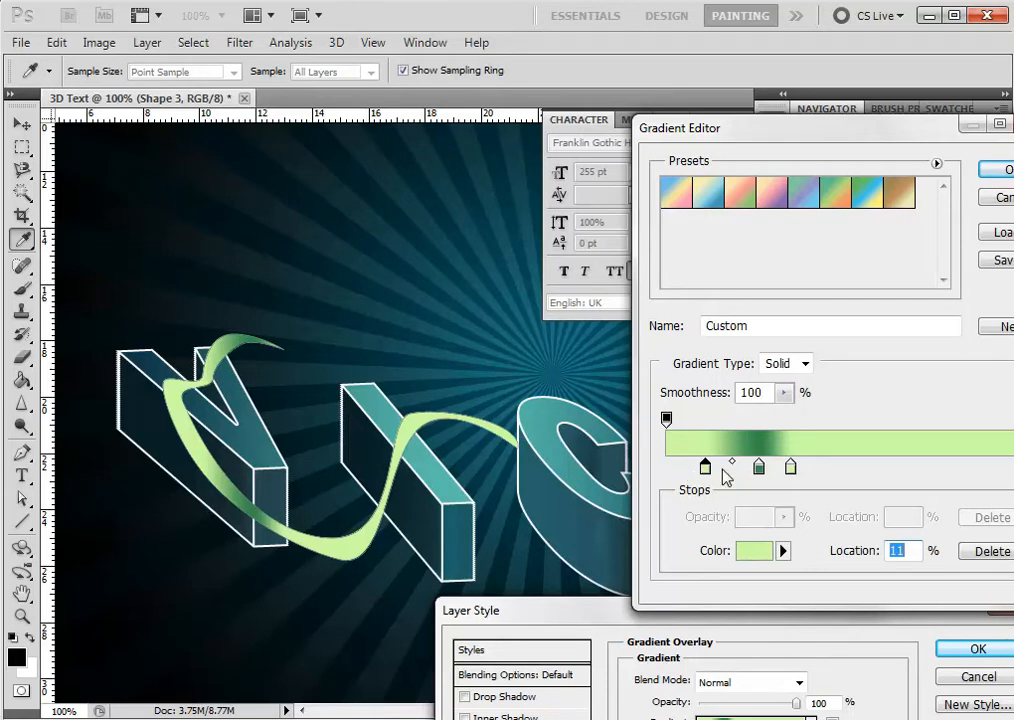
{"action": "left_click_drag", "start_coordinate": [760, 469], "coordinate": [749, 469]}
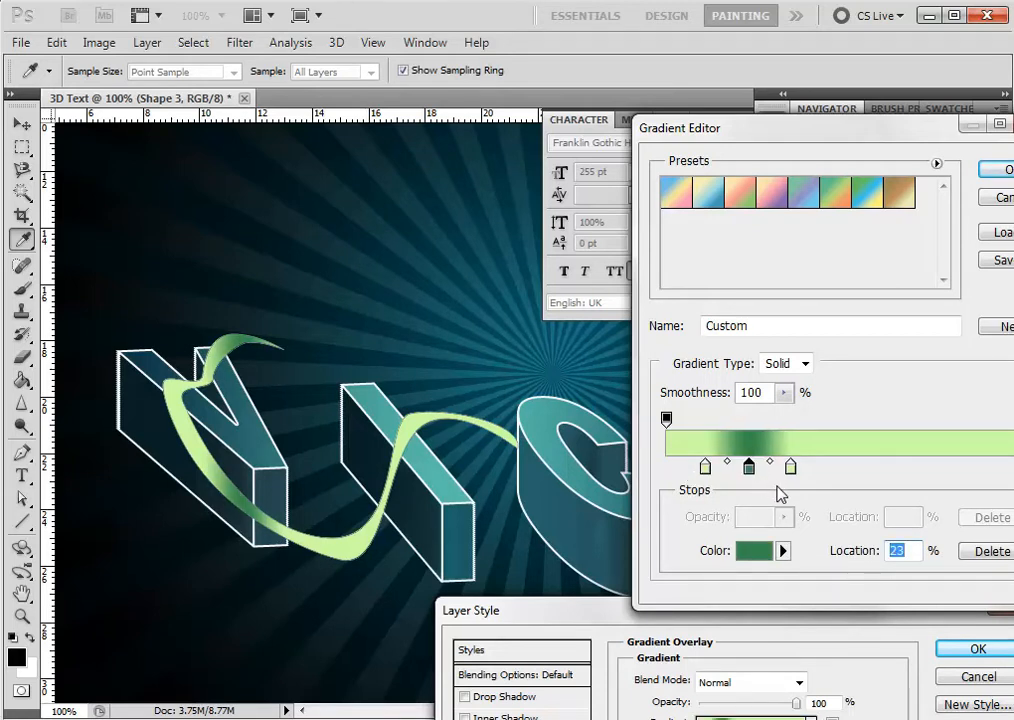
{"action": "left_click_drag", "start_coordinate": [790, 469], "coordinate": [905, 473]}
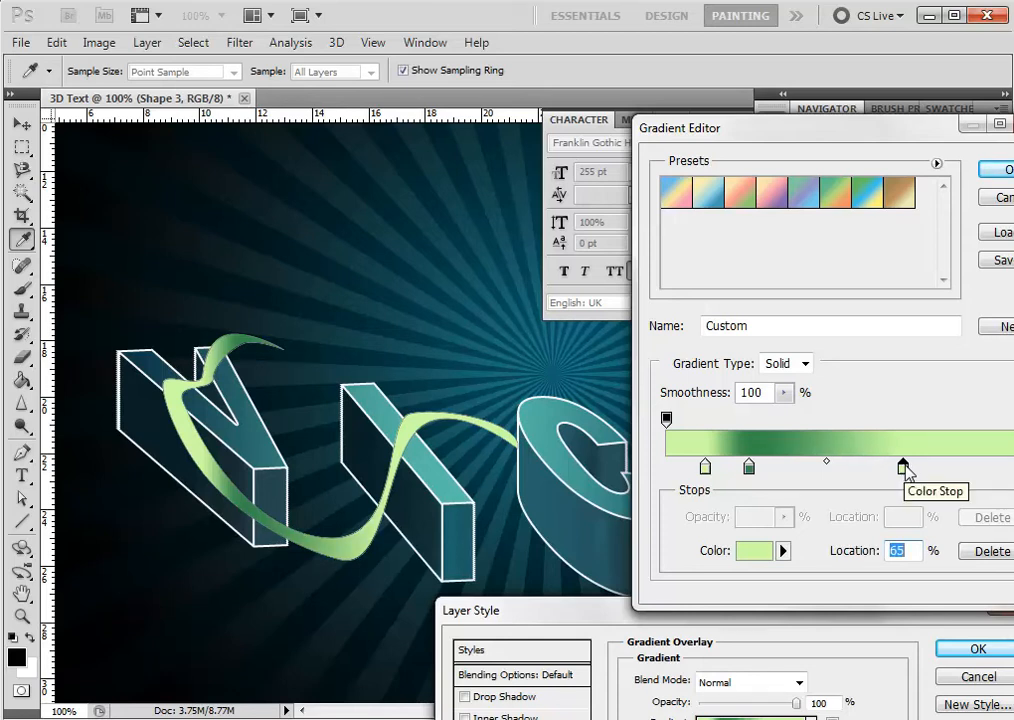
Add a dark green stop at location 100% and move the second light green stop to 53%.
{"action": "left_click", "coordinate": [750, 467]}
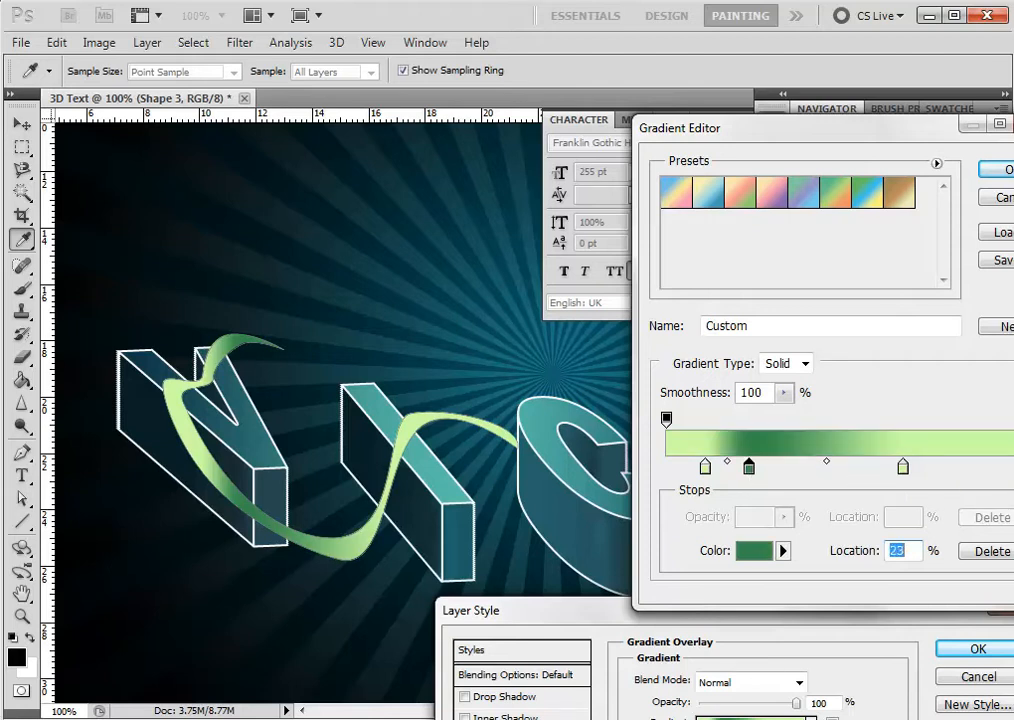
{"action": "type", "text": "100"}
{"action": "key", "text": "Return"}
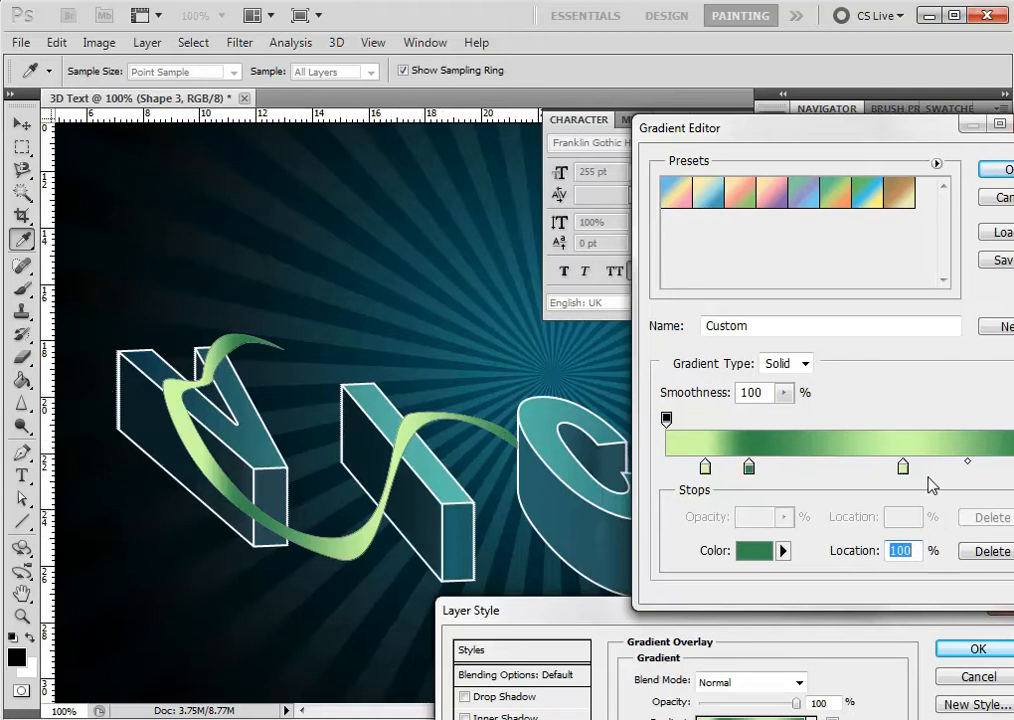
{"action": "left_click_drag", "start_coordinate": [903, 467], "coordinate": [860, 466]}
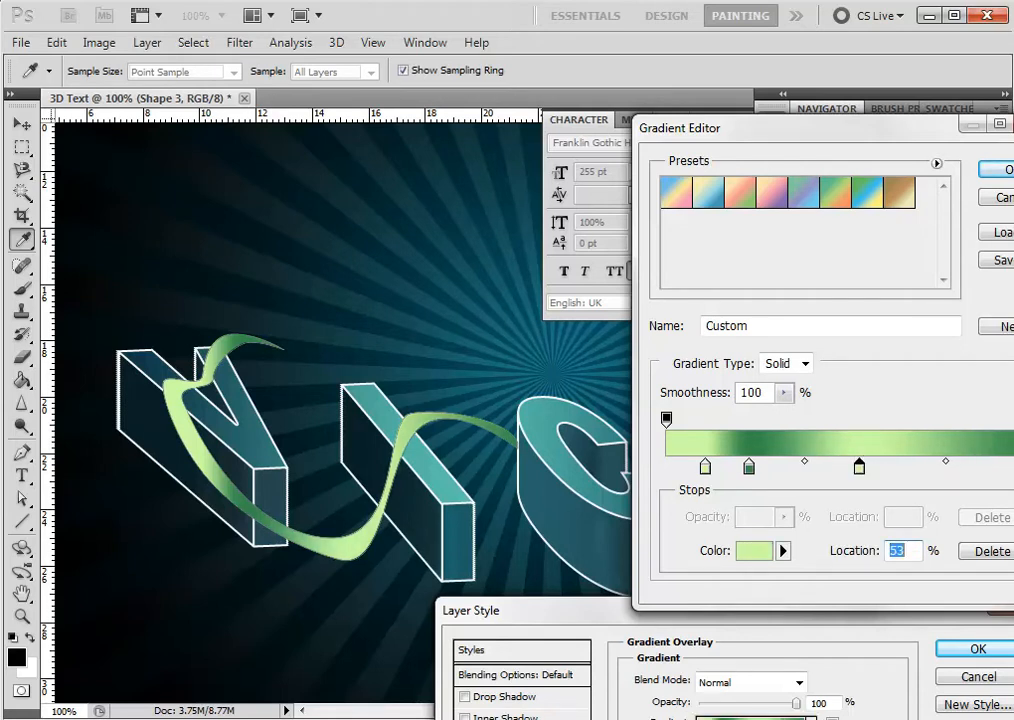
Add a stop between the second light green and the dark green end stops and colour it D7FDBF.
{"action": "left_click", "coordinate": [954, 486]}
{"action": "left_click", "coordinate": [930, 467]}
{"action": "double_click", "coordinate": [931, 470]}
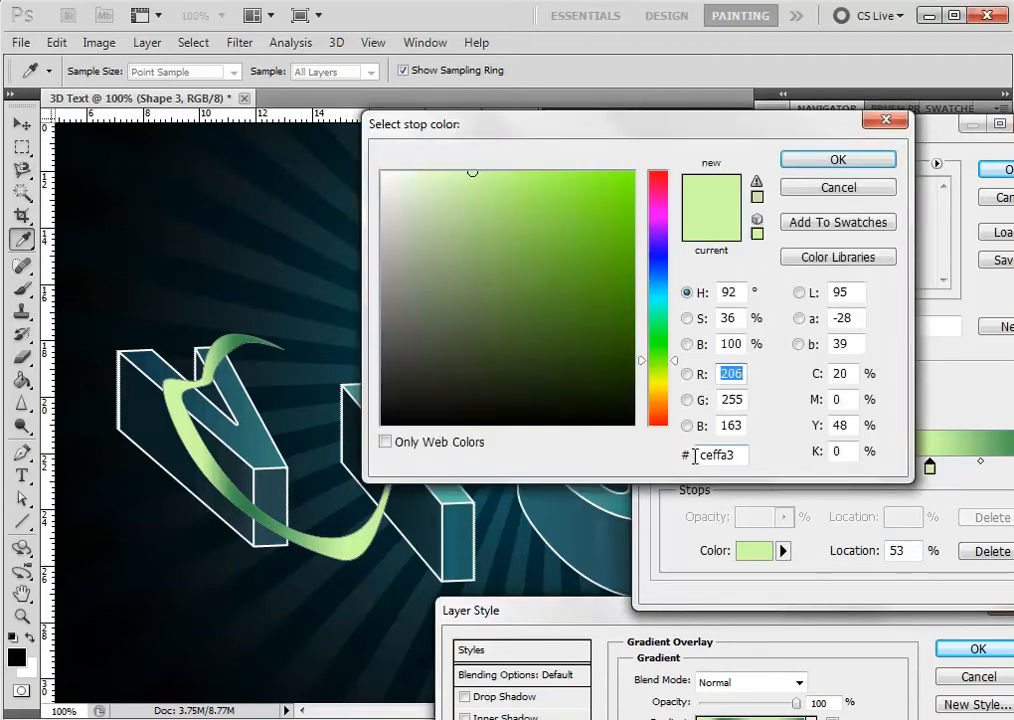
{"action": "left_click", "coordinate": [696, 455]}
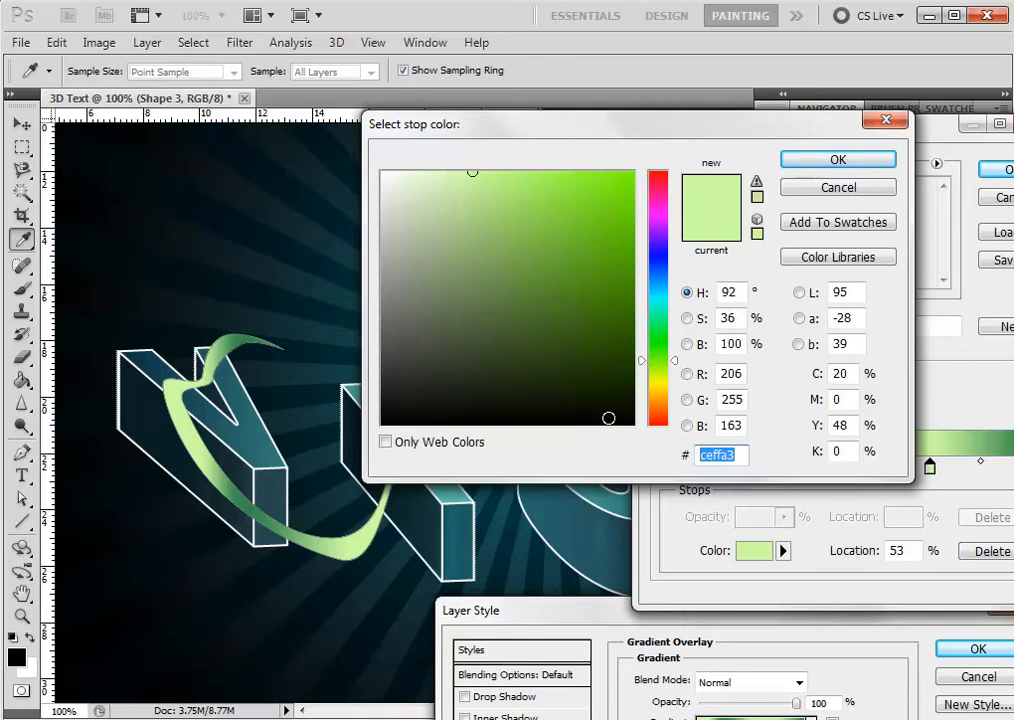
{"action": "type", "text": "D7"}
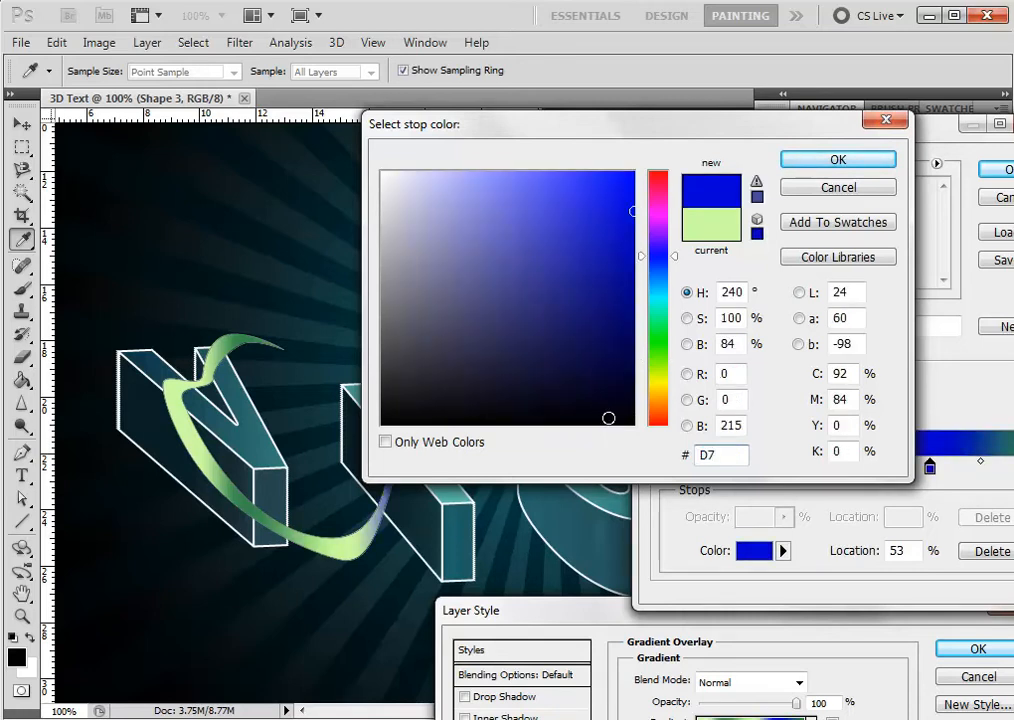
{"action": "type", "text": "FD"}
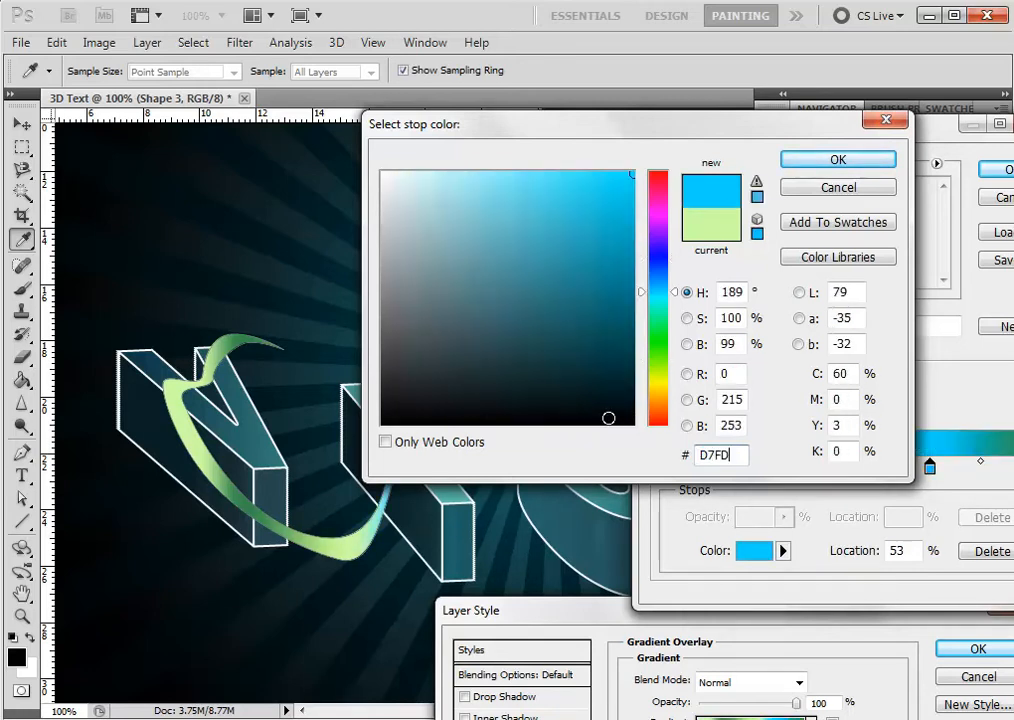
{"action": "type", "text": "BF"}
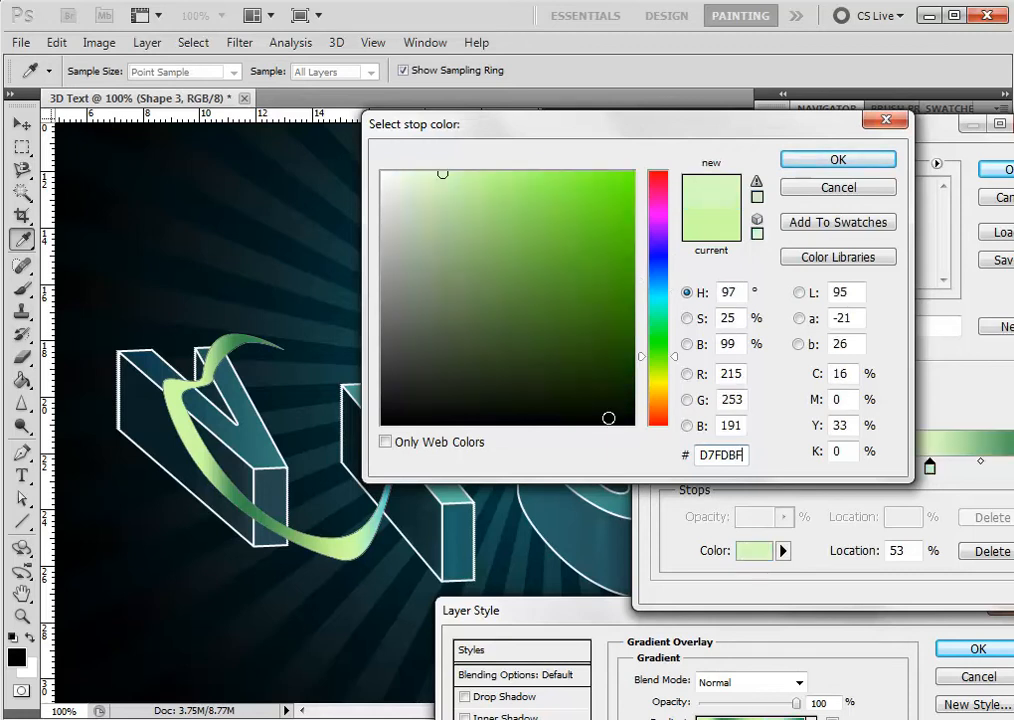
{"action": "left_click", "coordinate": [792, 157]}
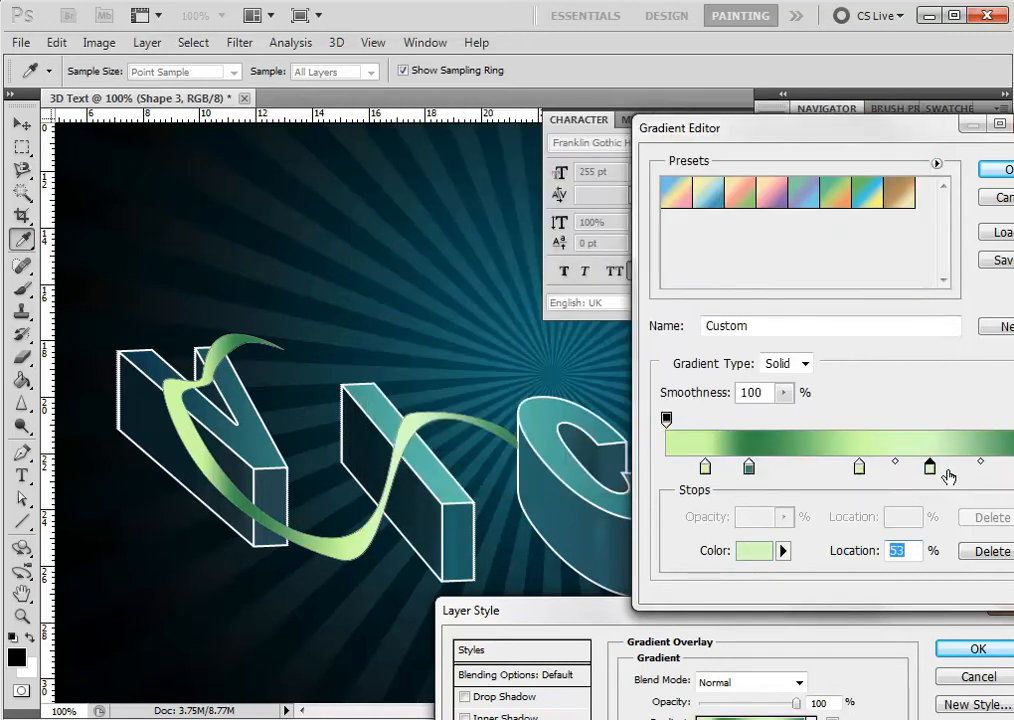
Move the D7FDBF stop to 76% and the second light green stop to 57%, and apply the Gradient Overlay to the ribbon.
{"action": "left_click_drag", "start_coordinate": [930, 467], "coordinate": [946, 467]}
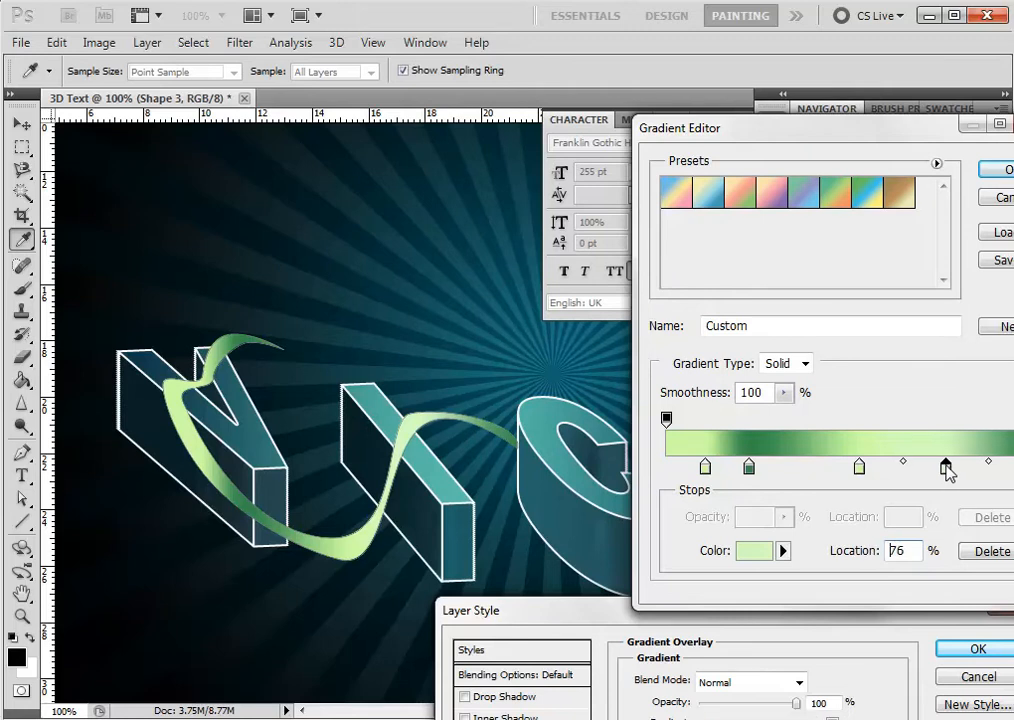
{"action": "left_click_drag", "start_coordinate": [860, 469], "coordinate": [873, 472]}
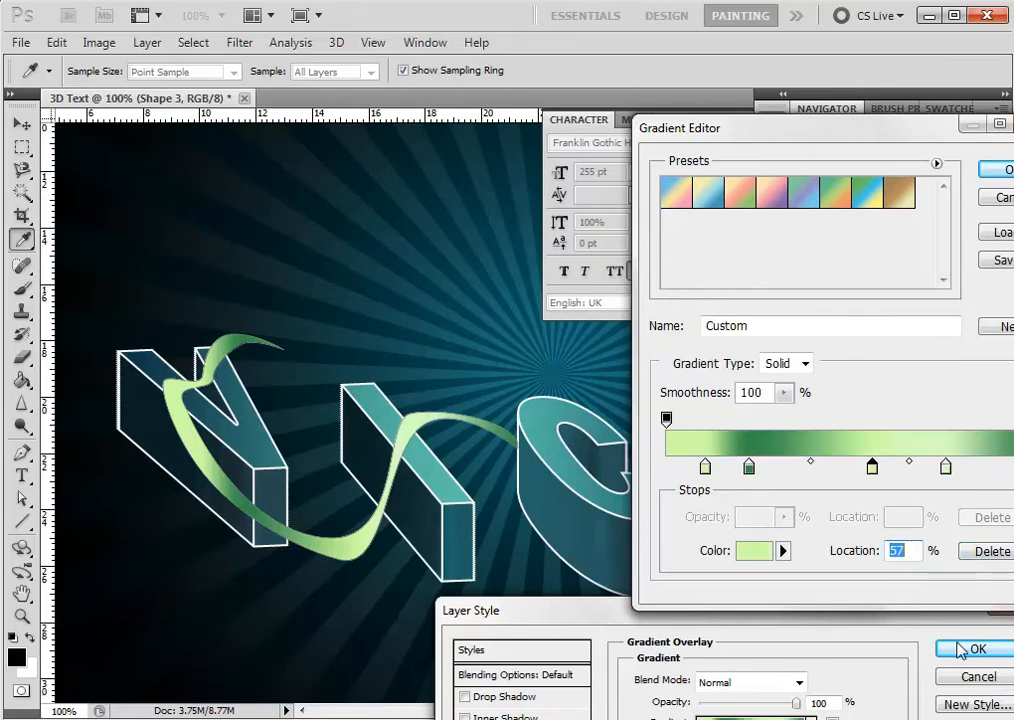
{"action": "left_click", "coordinate": [993, 170]}
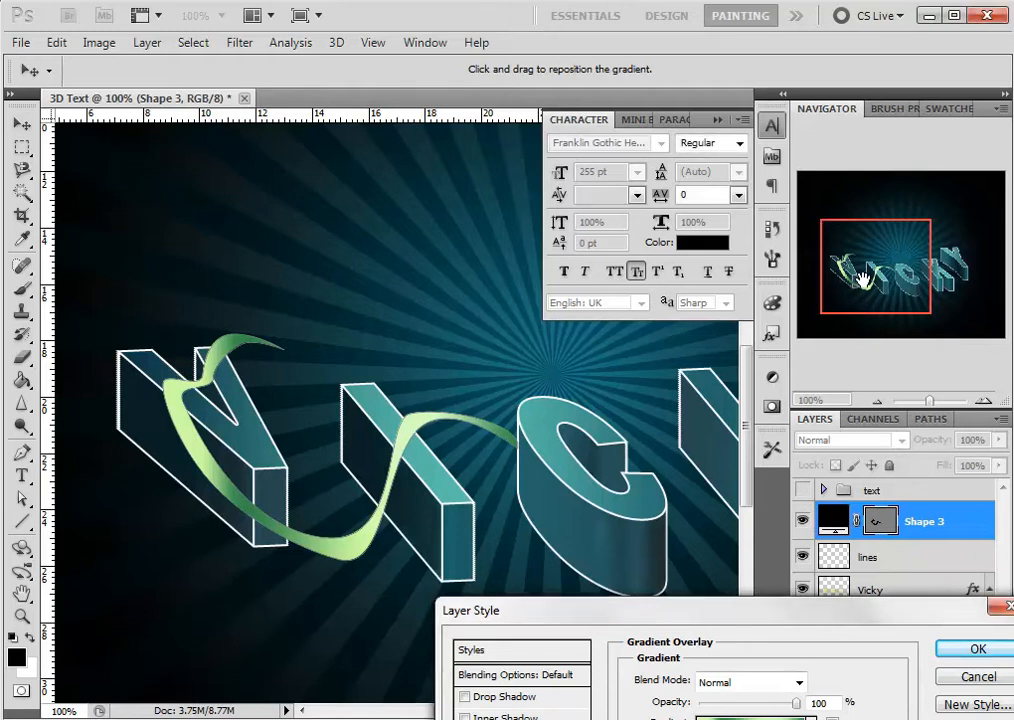
{"action": "left_click", "coordinate": [978, 649]}
Draw the upper edge of a new ribbon piece with the Pen tool, curving from inside the C across to the K's upper notch.
{"action": "key", "text": "p"}
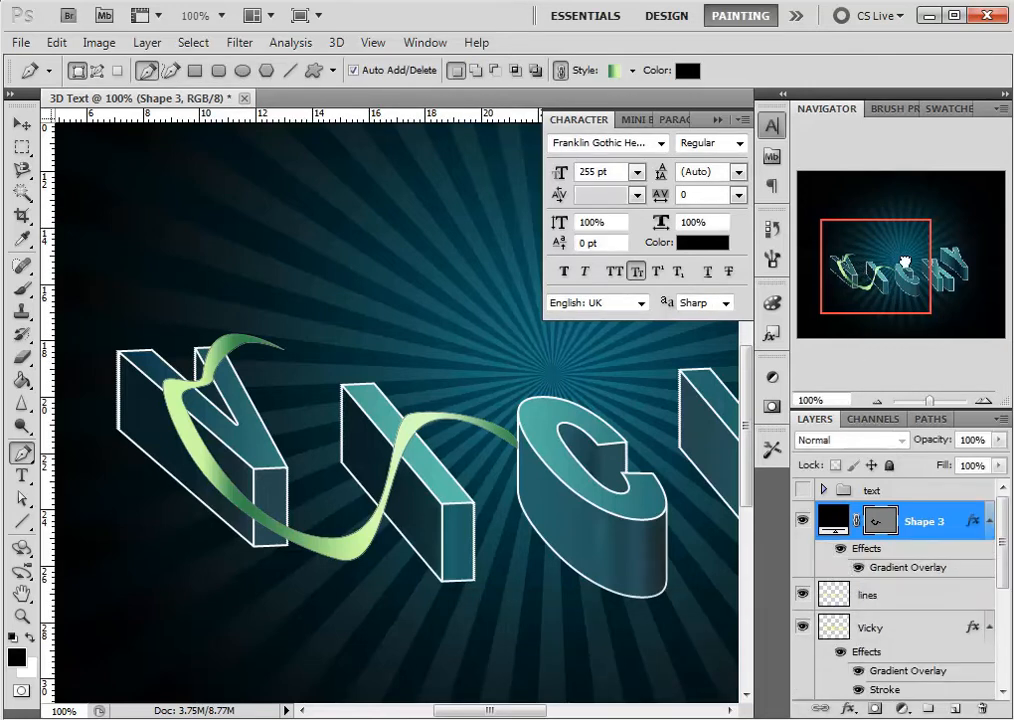
{"action": "left_click_drag", "start_coordinate": [864, 270], "coordinate": [916, 265]}
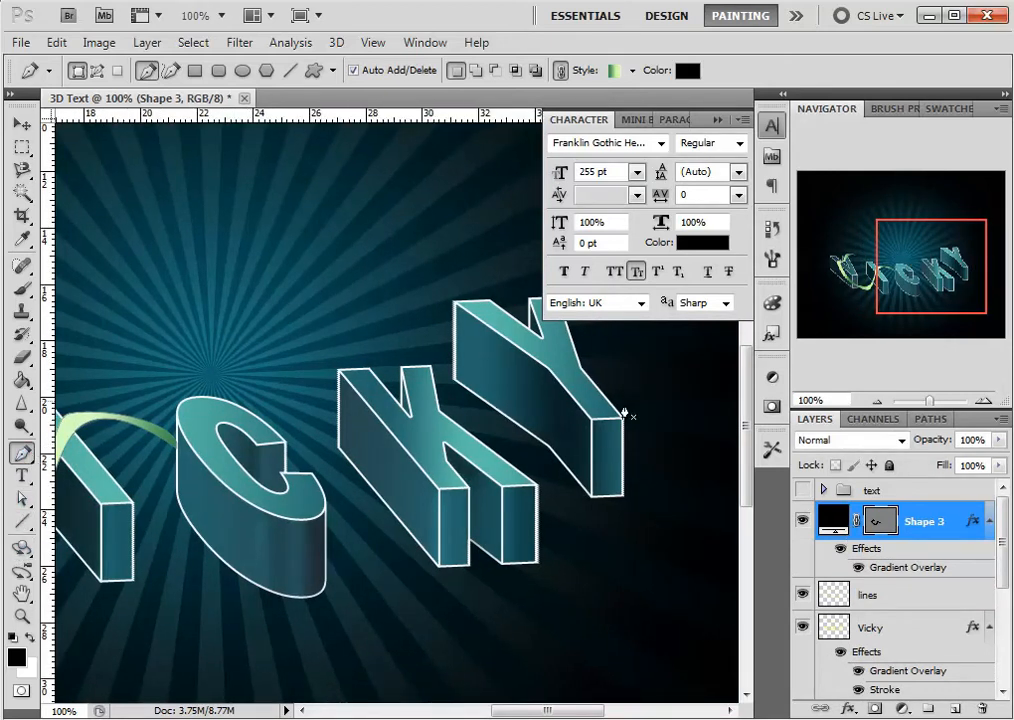
{"action": "left_click", "coordinate": [335, 480]}
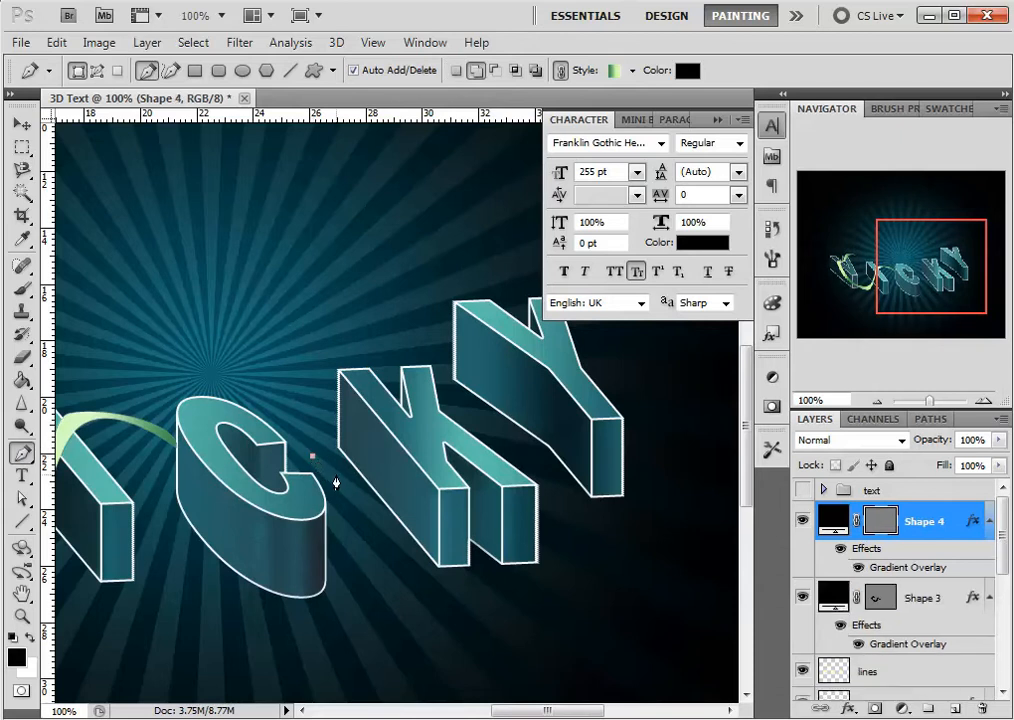
{"action": "key", "text": "ctrl+z"}
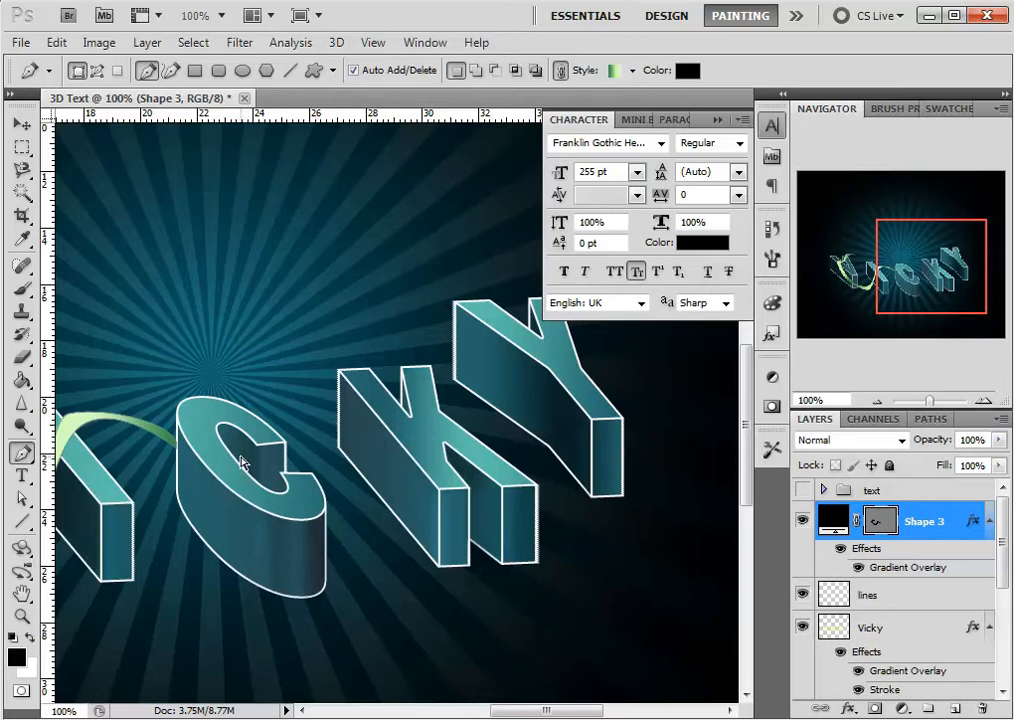
{"action": "key", "text": "ctrl+plus"}
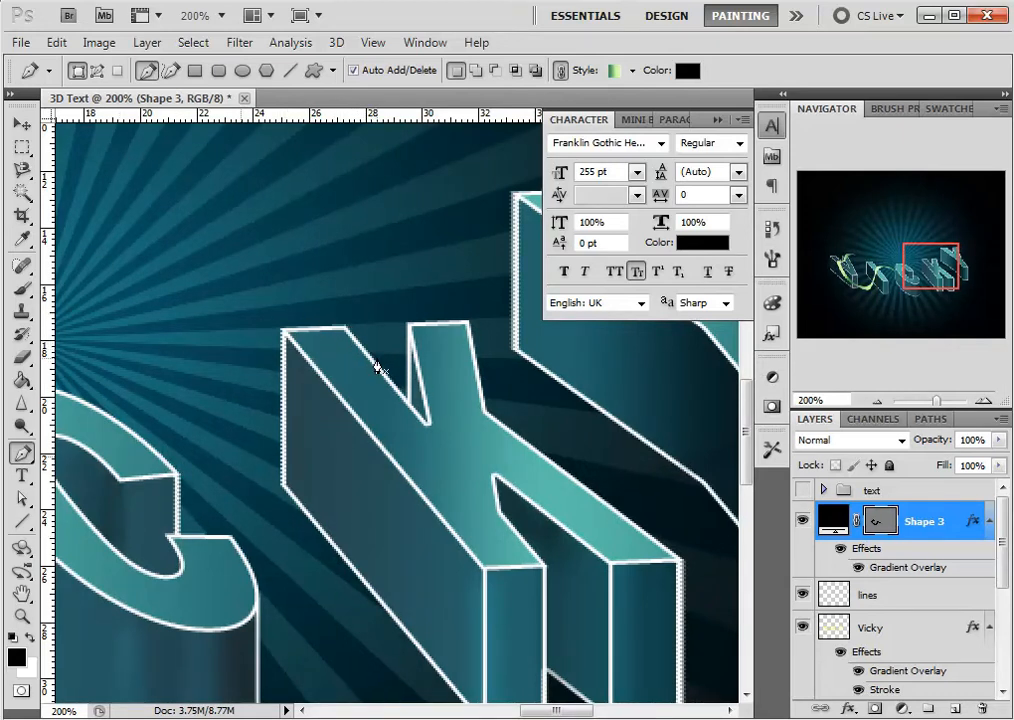
{"action": "left_click_drag", "start_coordinate": [213, 520], "coordinate": [257, 523]}
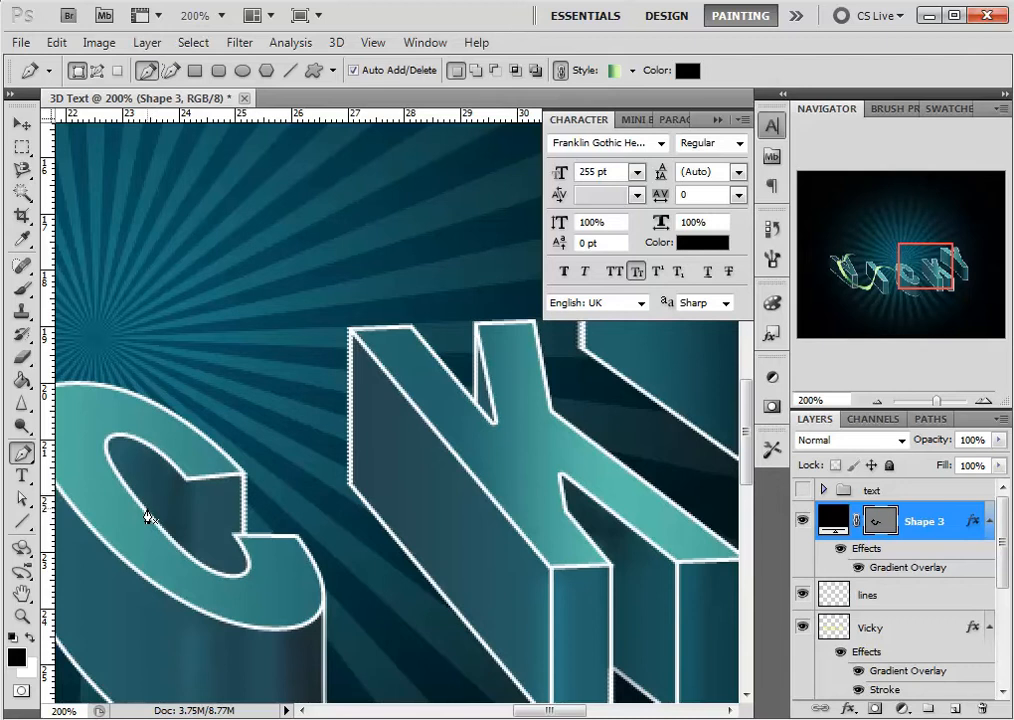
{"action": "left_click", "coordinate": [145, 510]}
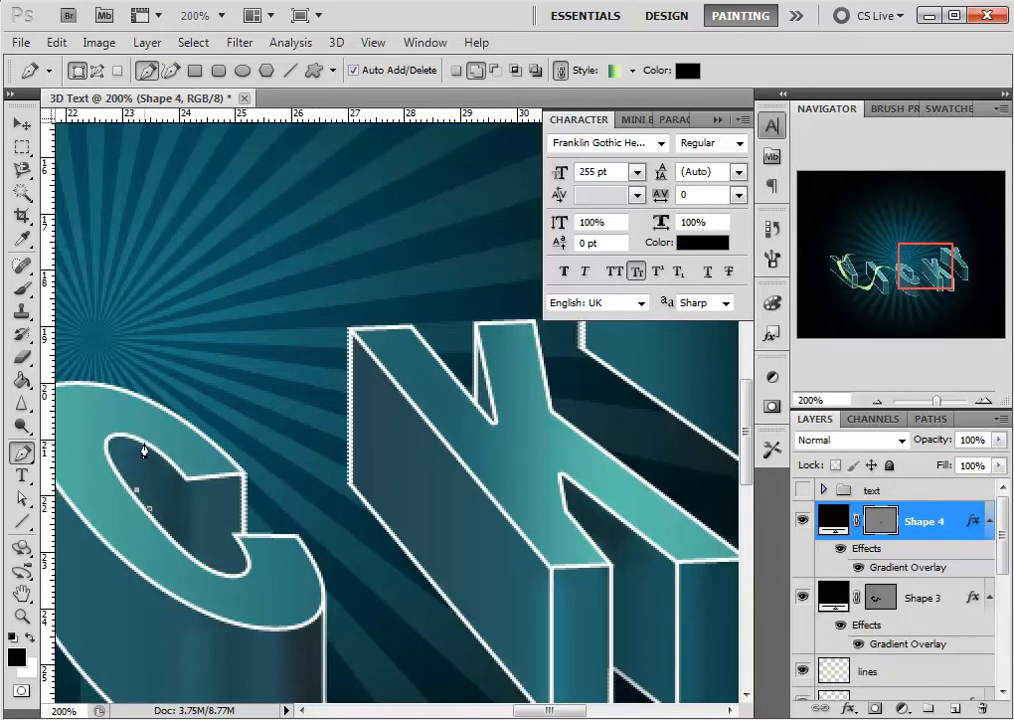
{"action": "left_click_drag", "start_coordinate": [163, 410], "coordinate": [257, 470]}
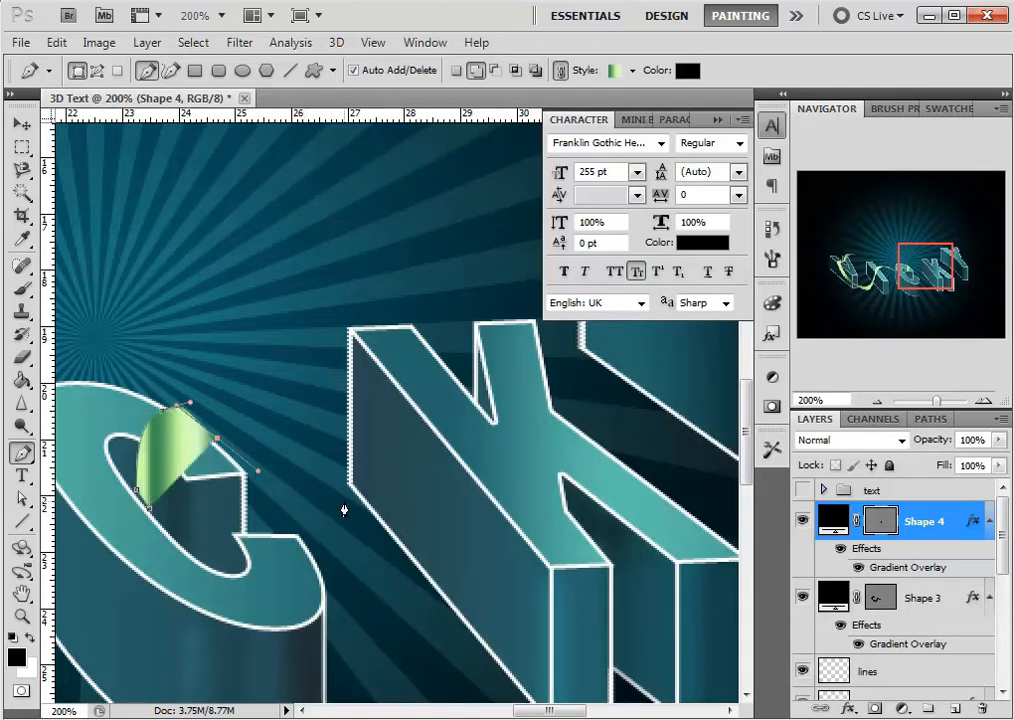
{"action": "left_click_drag", "start_coordinate": [309, 513], "coordinate": [362, 512]}
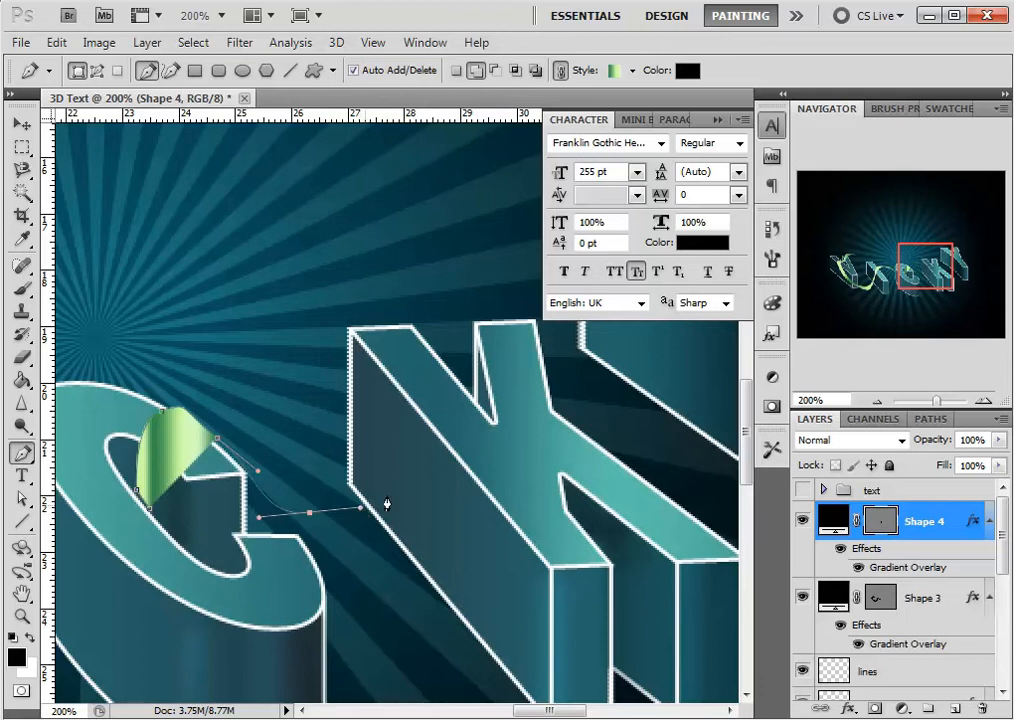
{"action": "left_click_drag", "start_coordinate": [398, 387], "coordinate": [432, 352]}
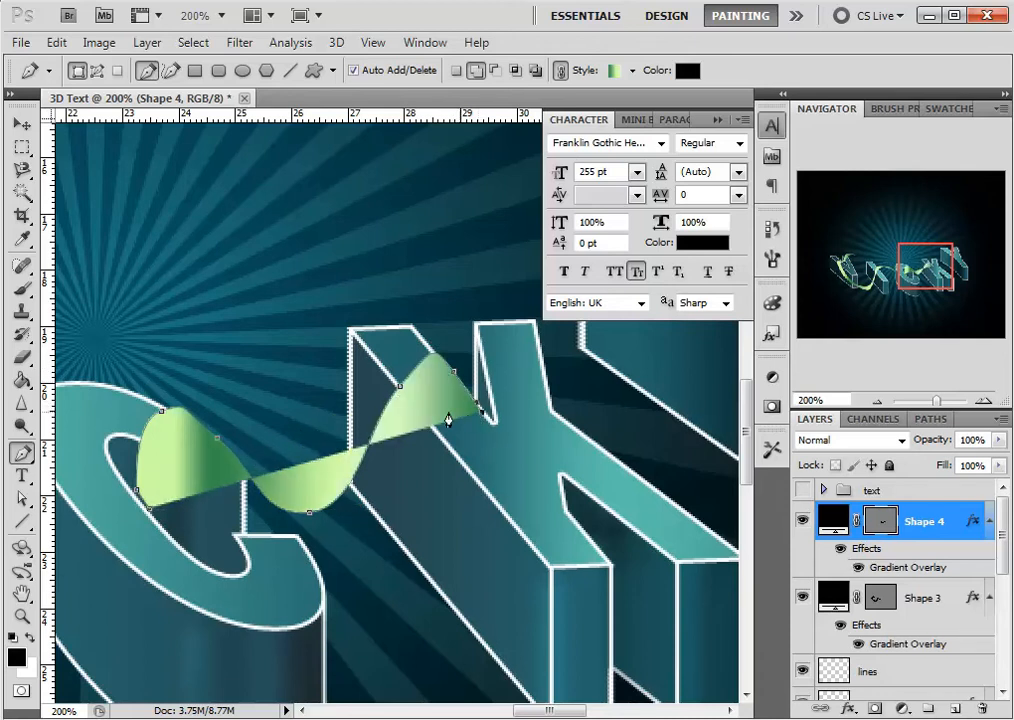
Trace the ribbon's lower edge back from the K's notch towards the C with smooth curves and close the shape.
{"action": "left_click_drag", "start_coordinate": [404, 456], "coordinate": [381, 576]}
{"action": "key", "text": "ctrl+z"}
{"action": "left_click_drag", "start_coordinate": [415, 412], "coordinate": [411, 447]}
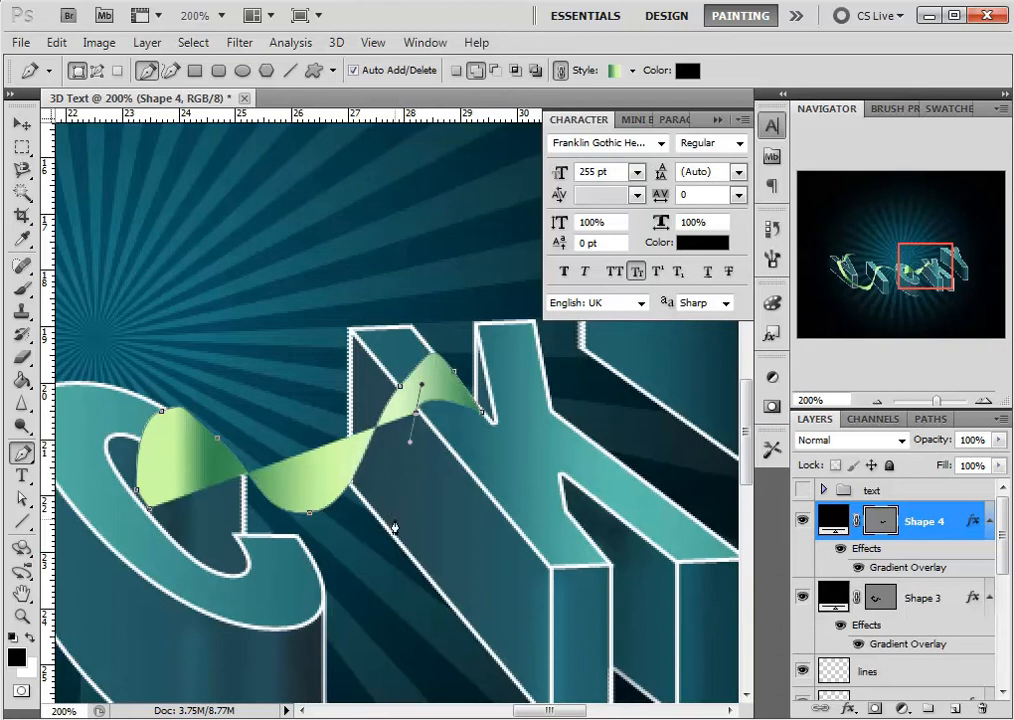
{"action": "left_click_drag", "start_coordinate": [327, 533], "coordinate": [135, 651]}
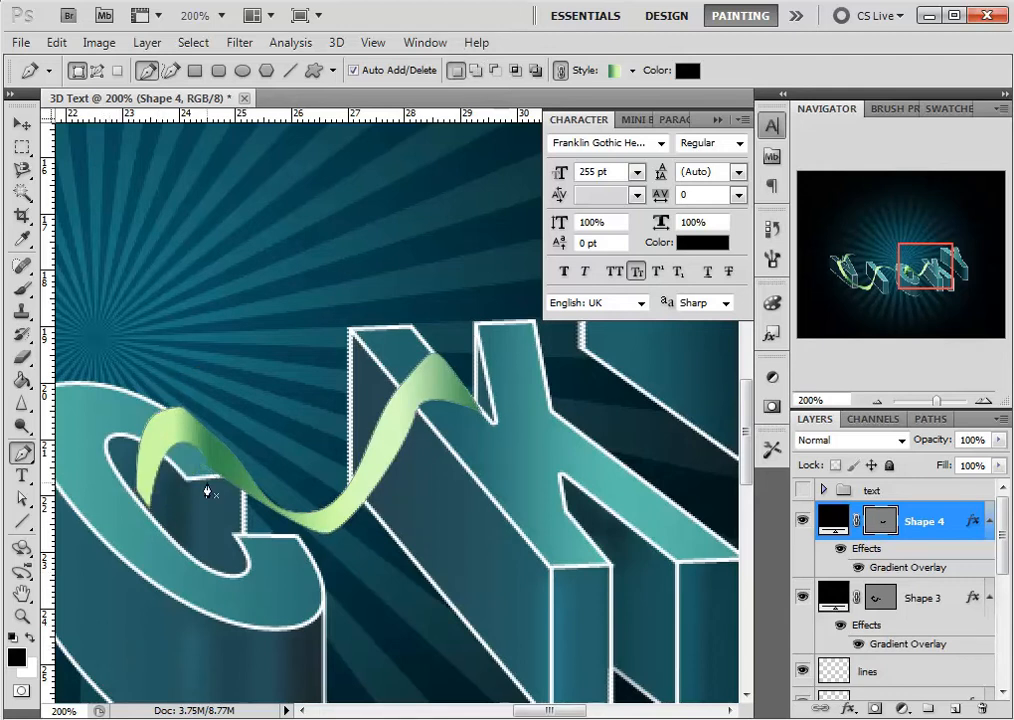
Undo the ribbon's closing curve and redraw its lower edge inside the C.
{"action": "key", "text": "ctrl+alt+z"}
{"action": "key", "text": "ctrl+alt+z"}
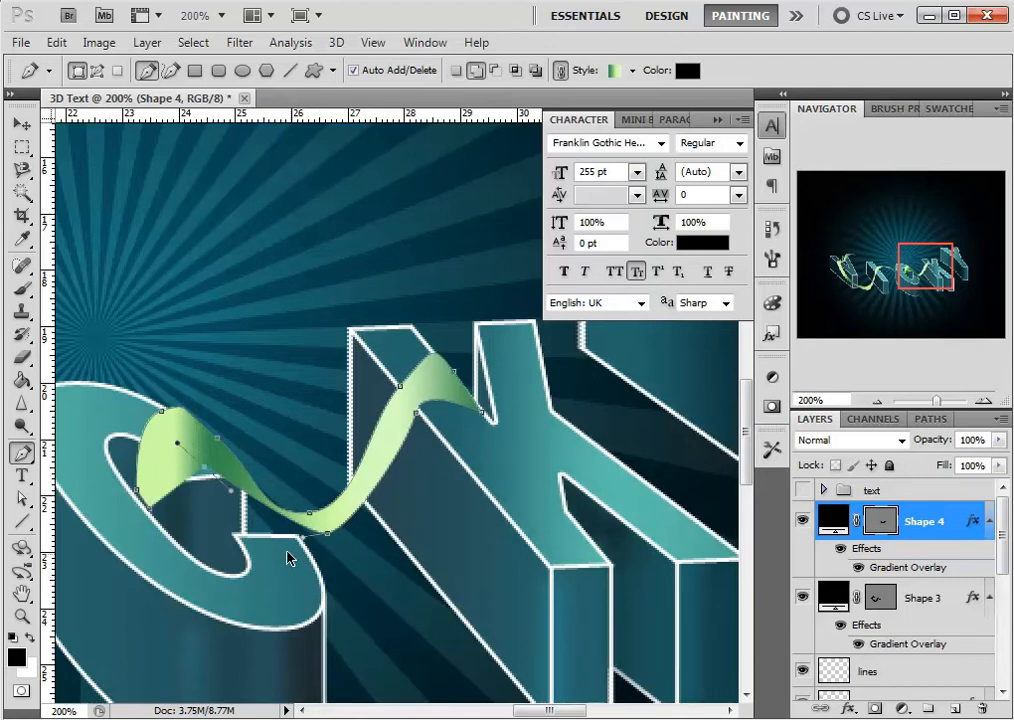
{"action": "left_click_drag", "start_coordinate": [209, 466], "coordinate": [158, 606]}
{"action": "key", "text": "Return"}
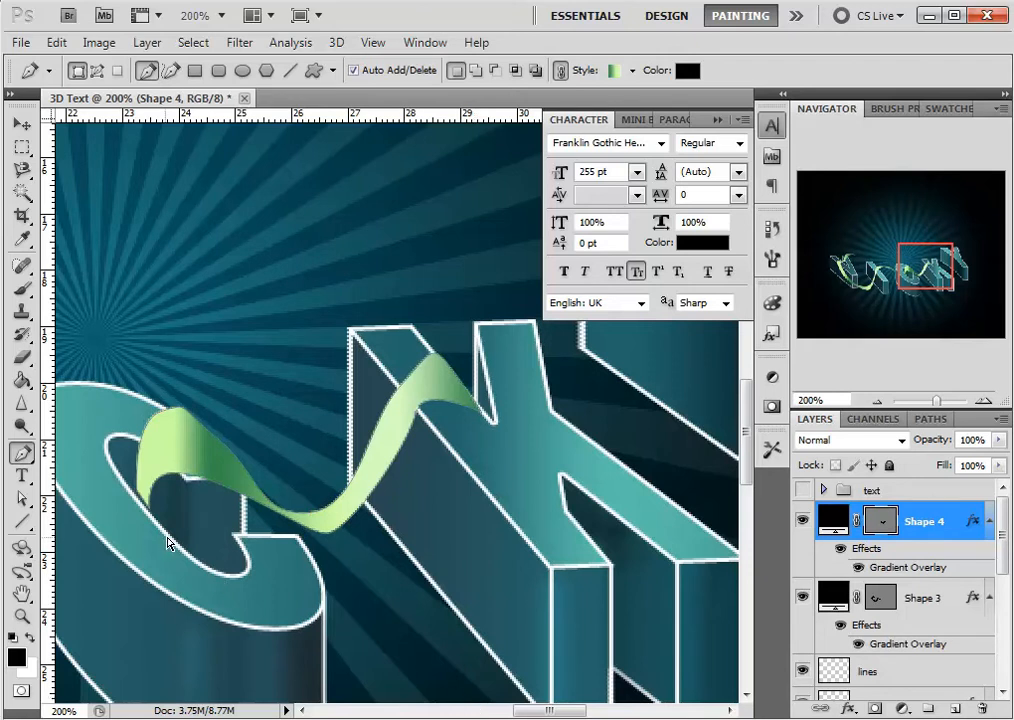
Remove the anchor at the upper left of the ribbon's arch over the C, and close the path with a new lower curve.
{"action": "left_click", "coordinate": [183, 519]}
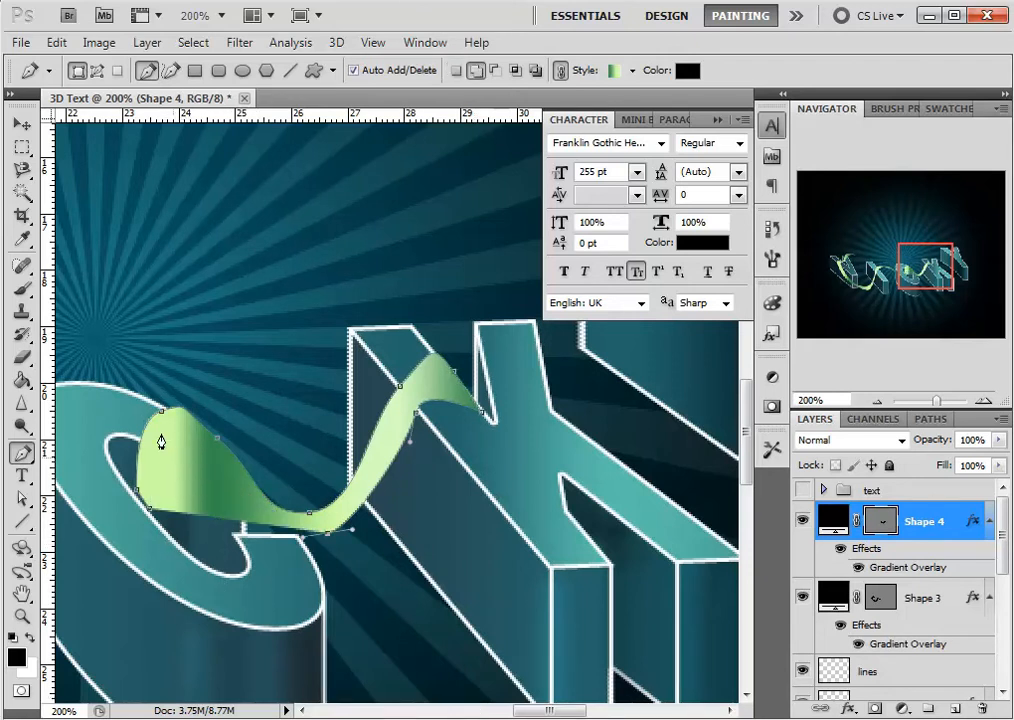
{"action": "left_click", "coordinate": [162, 413]}
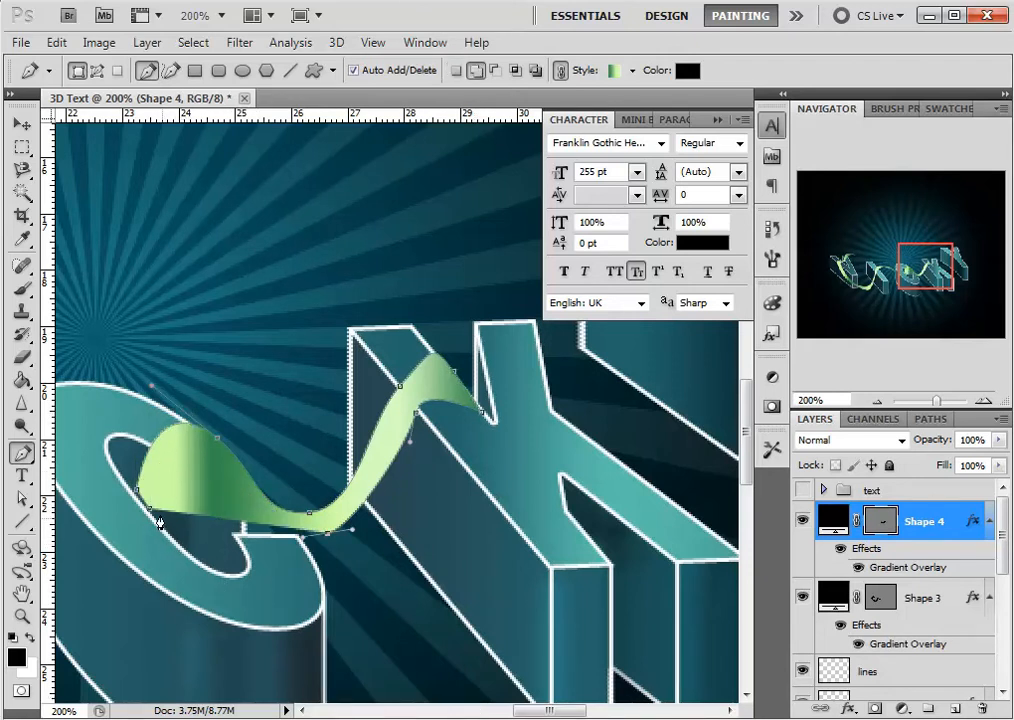
{"action": "left_click_drag", "start_coordinate": [151, 510], "coordinate": [104, 613]}
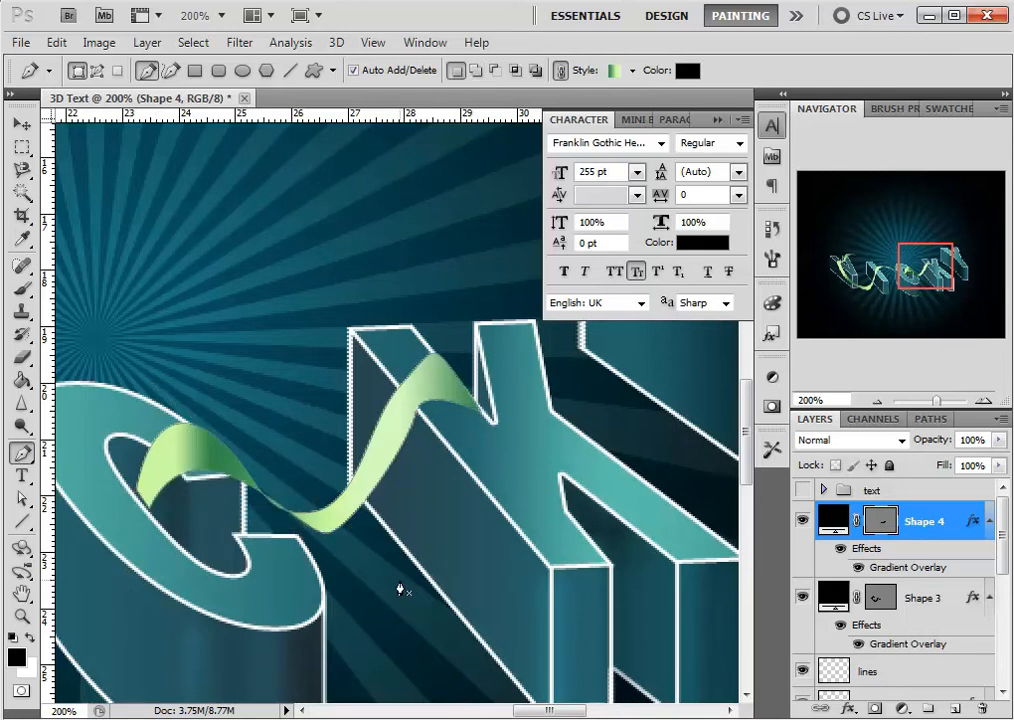
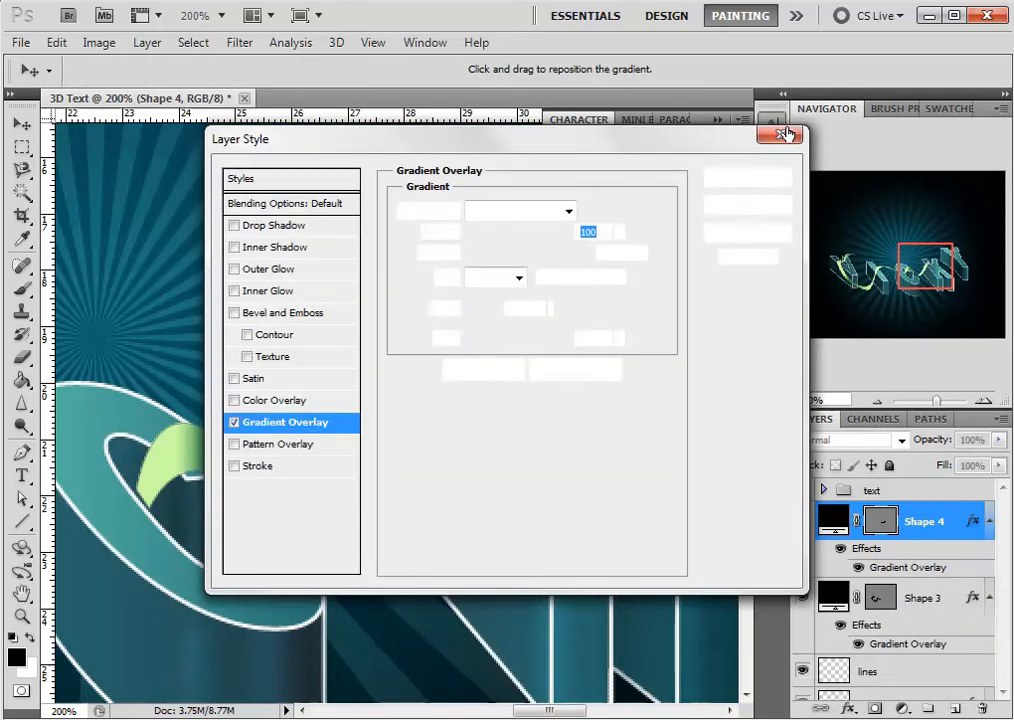
{"action": "left_click", "coordinate": [786, 133]}
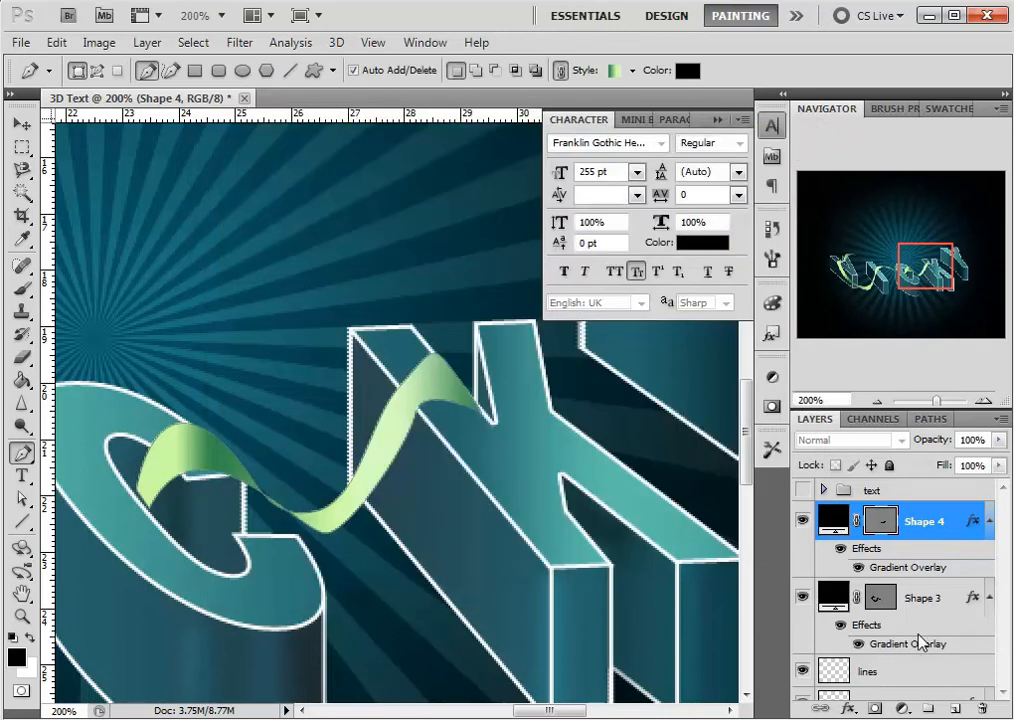
{"action": "right_click", "coordinate": [836, 646]}
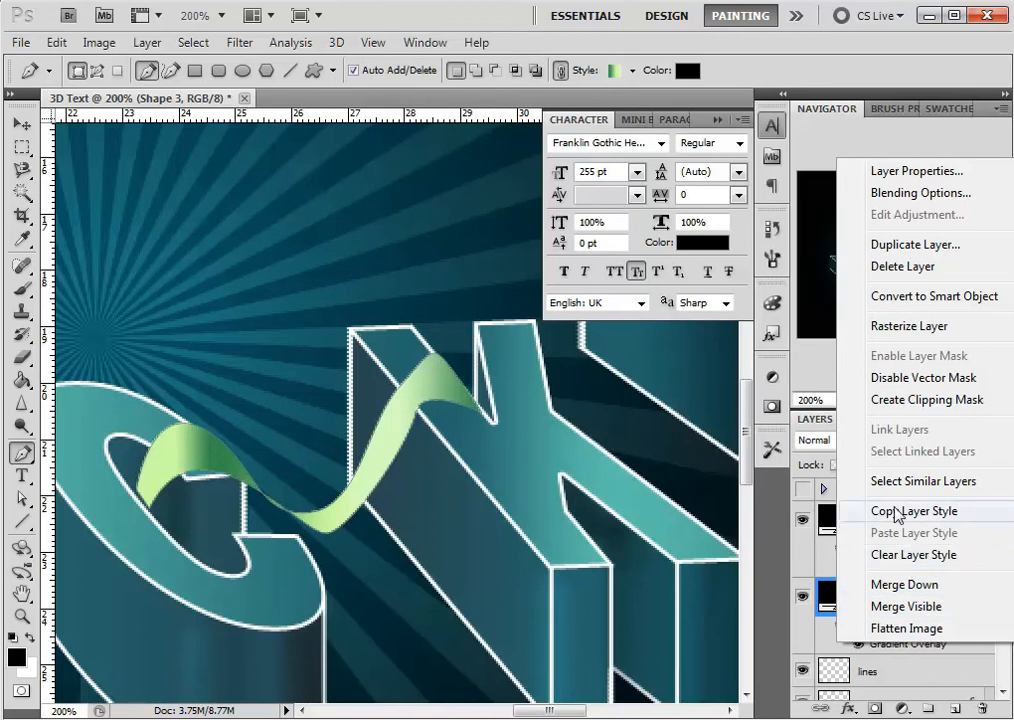
{"action": "left_click", "coordinate": [751, 654]}
{"action": "right_click", "coordinate": [820, 586]}
{"action": "left_click", "coordinate": [824, 564]}
{"action": "right_click", "coordinate": [823, 563]}
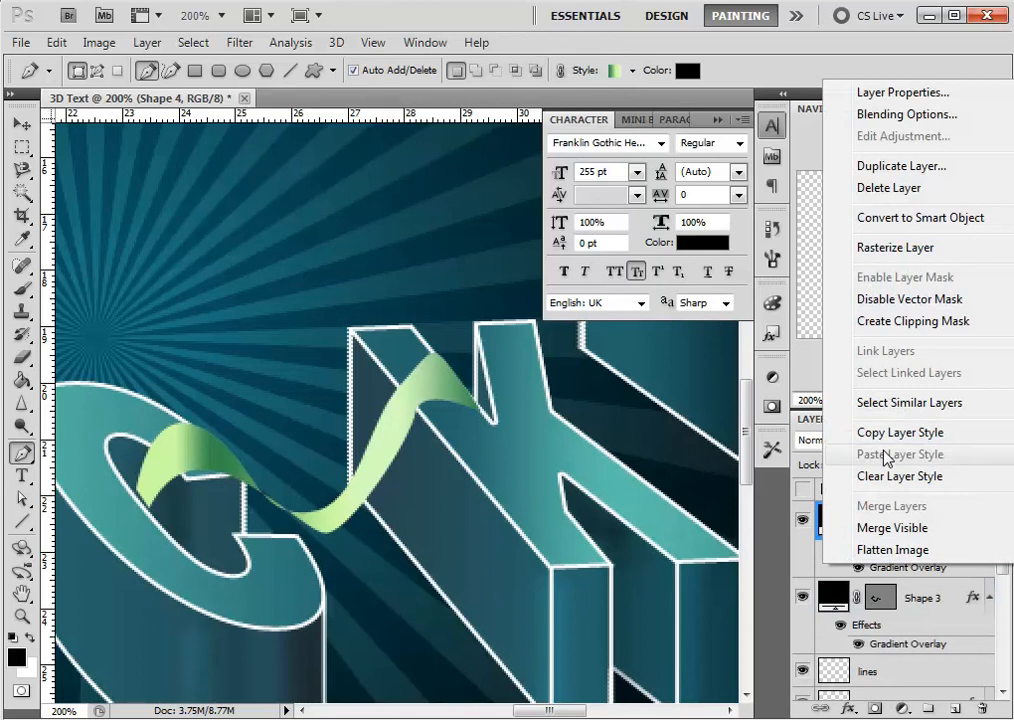
{"action": "left_click", "coordinate": [783, 613]}
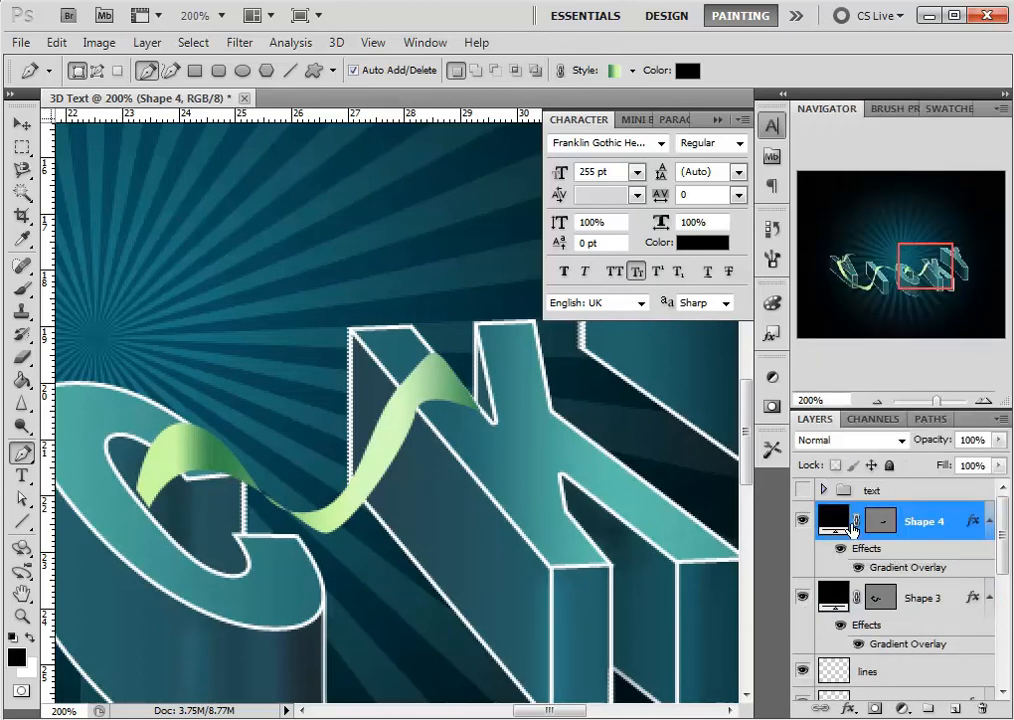
In Shape 4's overlay gradient, place a light green stop at 0% and a pale green stop at 8%, and remove the pale green stop at 76%.
{"action": "double_click", "coordinate": [871, 510]}
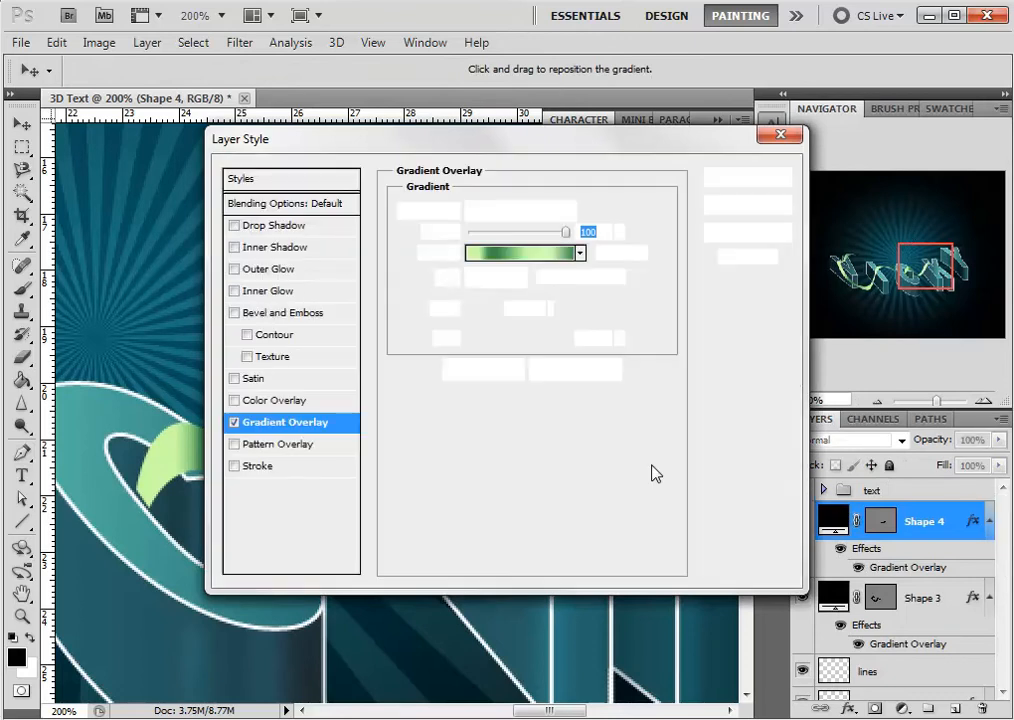
{"action": "left_click", "coordinate": [528, 258]}
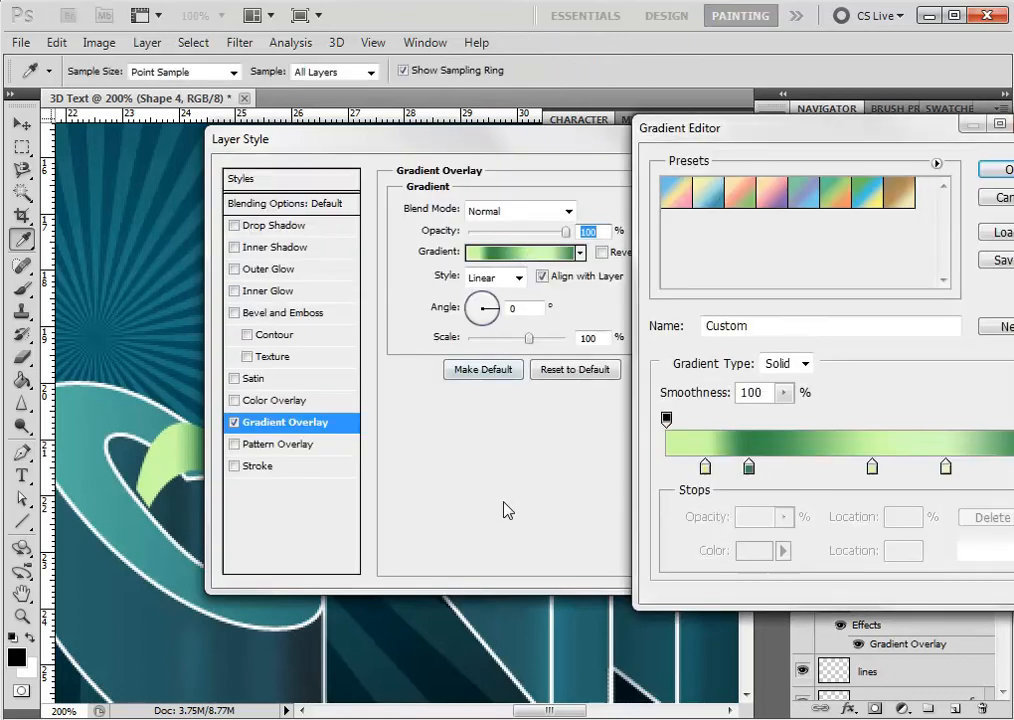
{"action": "left_click", "coordinate": [695, 166]}
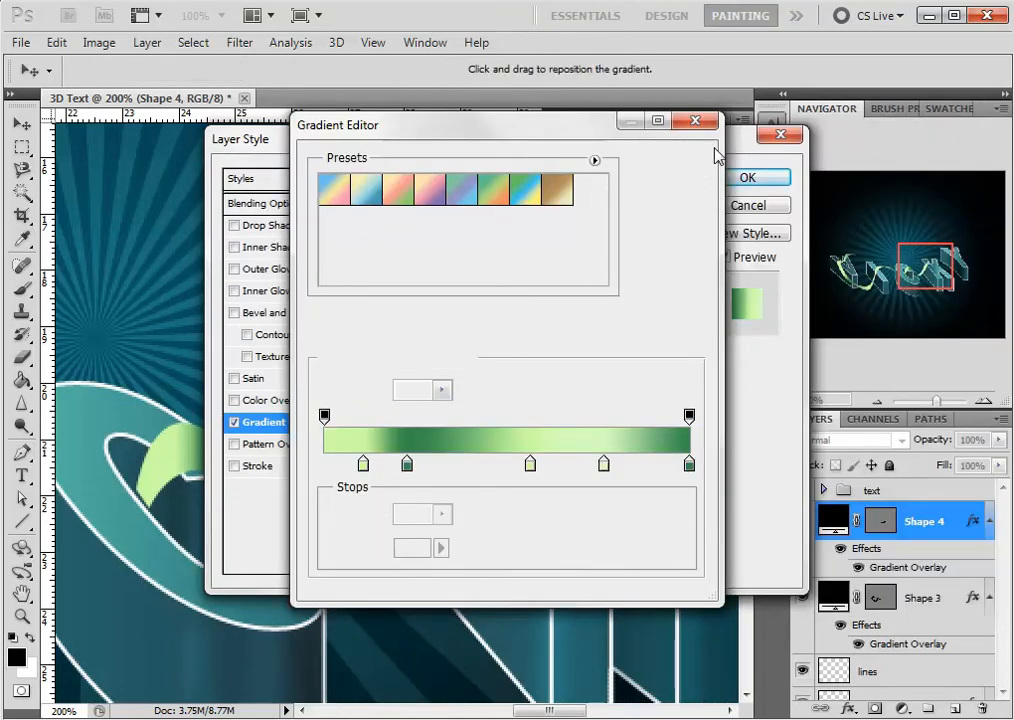
{"action": "left_click_drag", "start_coordinate": [731, 187], "coordinate": [846, 577]}
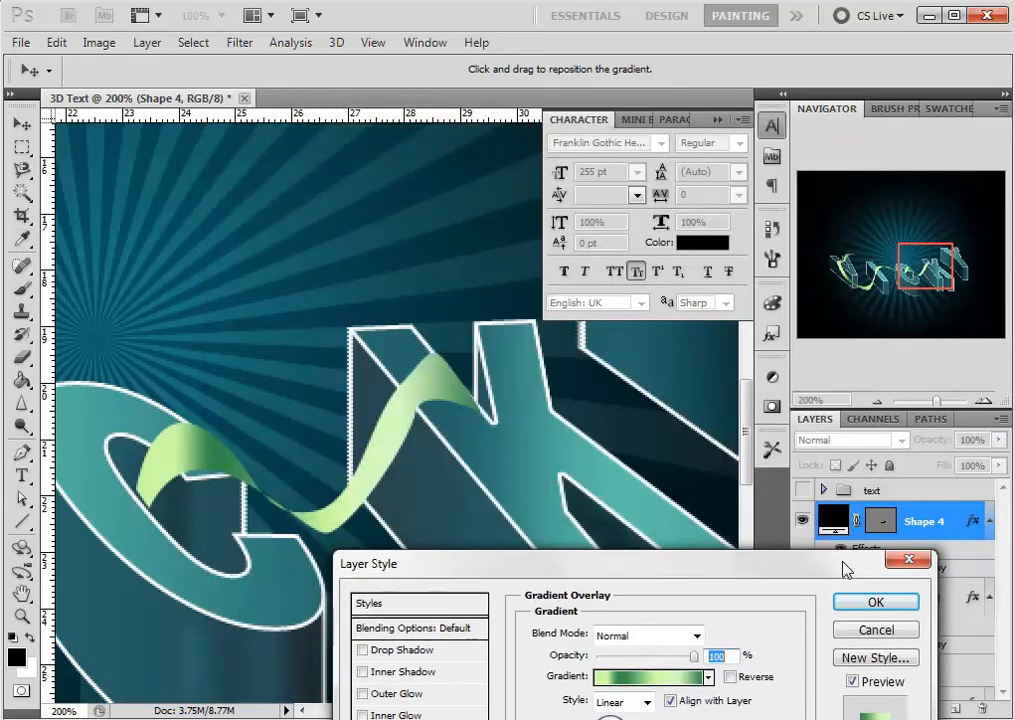
{"action": "left_click", "coordinate": [622, 680]}
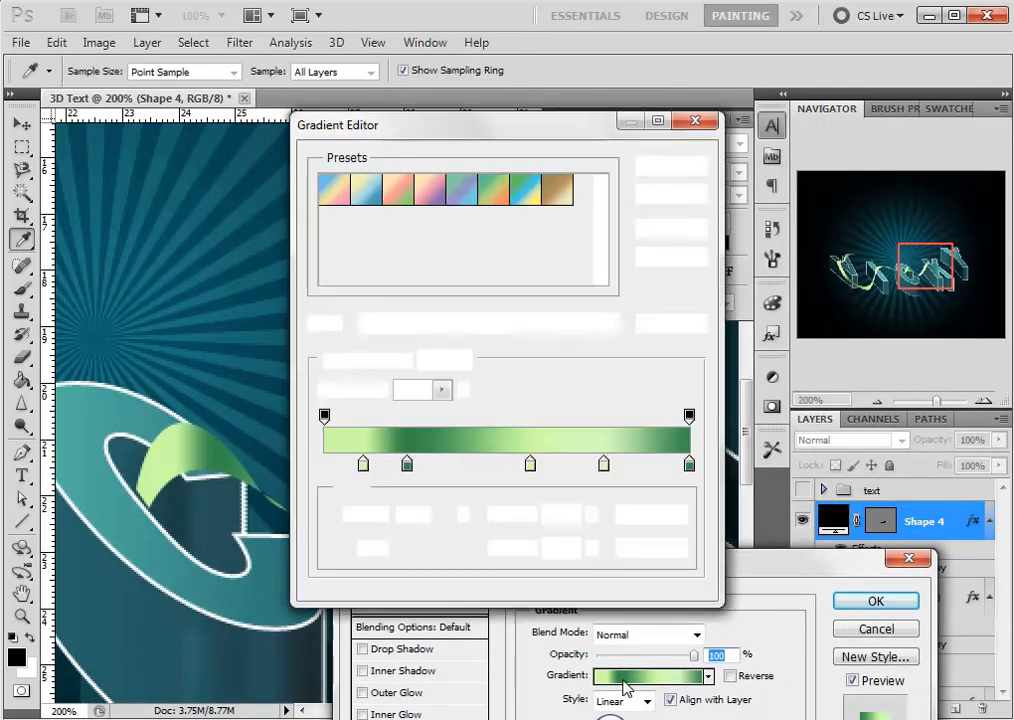
{"action": "left_click_drag", "start_coordinate": [585, 128], "coordinate": [826, 109]}
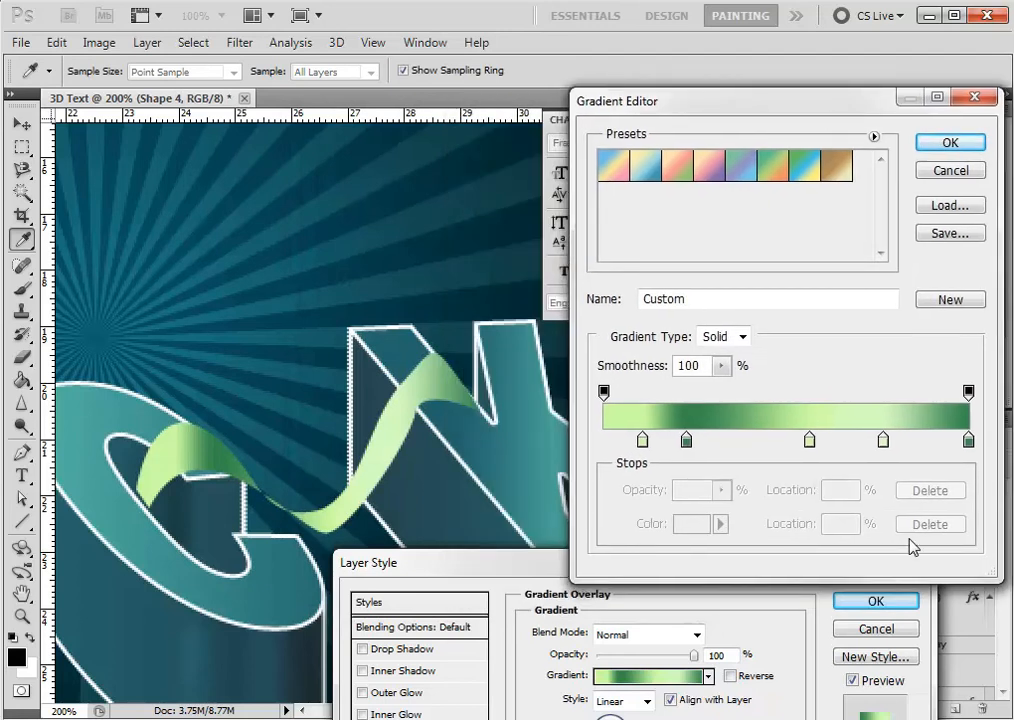
{"action": "left_click", "coordinate": [884, 442]}
{"action": "left_click_drag", "start_coordinate": [608, 444], "coordinate": [634, 448]}
{"action": "left_click", "coordinate": [884, 442]}
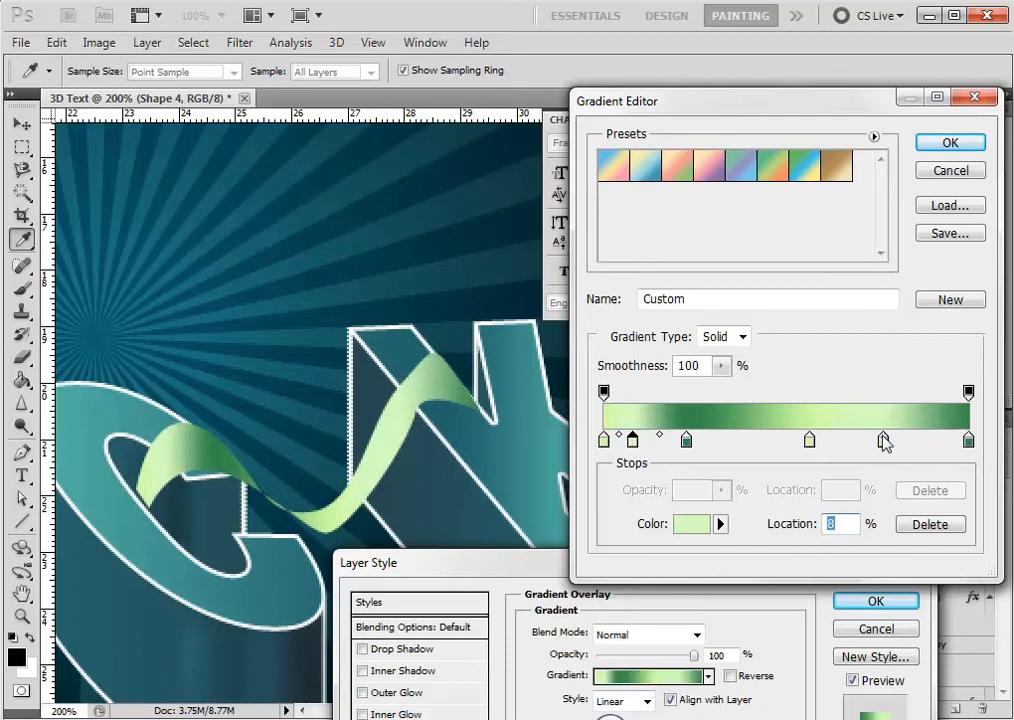
{"action": "left_click_drag", "start_coordinate": [888, 473], "coordinate": [889, 514]}
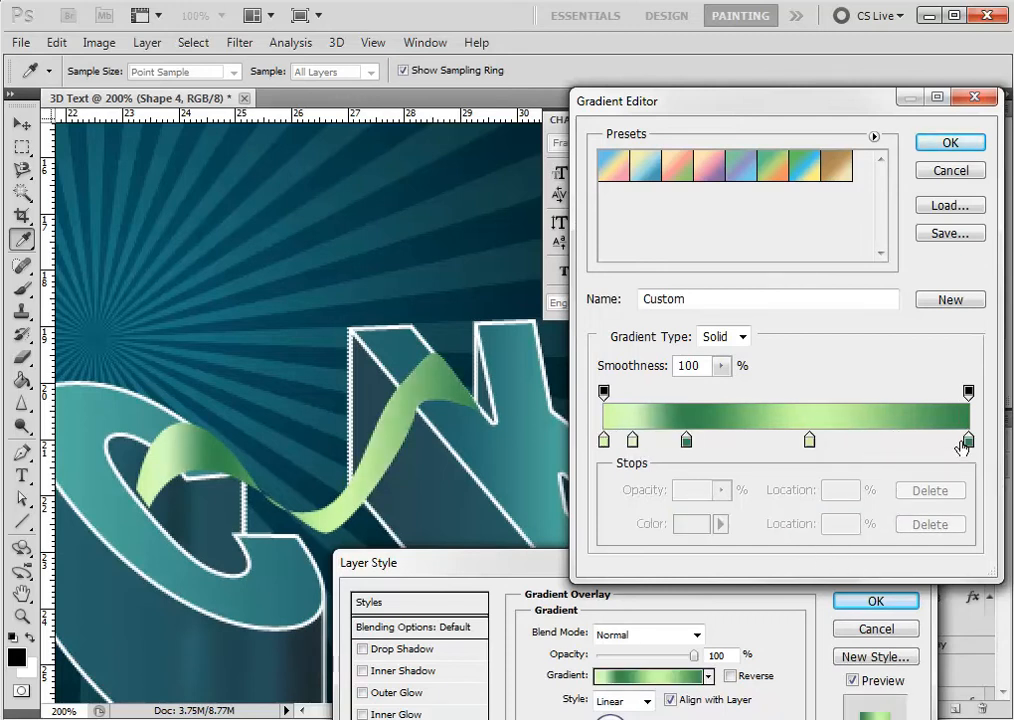
Move the dark green end stop to 95% and the second light green stop to 70%, and apply the Gradient Overlay to Shape 4.
{"action": "mouse_move", "coordinate": [968, 441]}
{"action": "left_mouse_down"}
{"action": "mouse_move", "coordinate": [910, 447]}
{"action": "mouse_move", "coordinate": [951, 443]}
{"action": "left_mouse_up"}
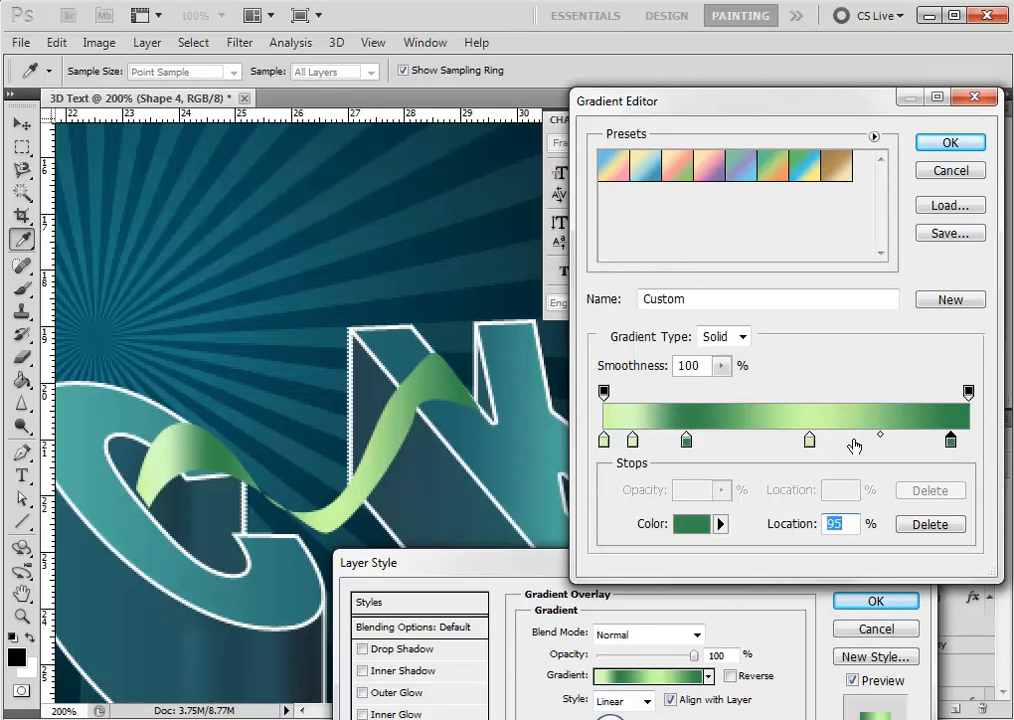
{"action": "left_click_drag", "start_coordinate": [809, 441], "coordinate": [862, 446]}
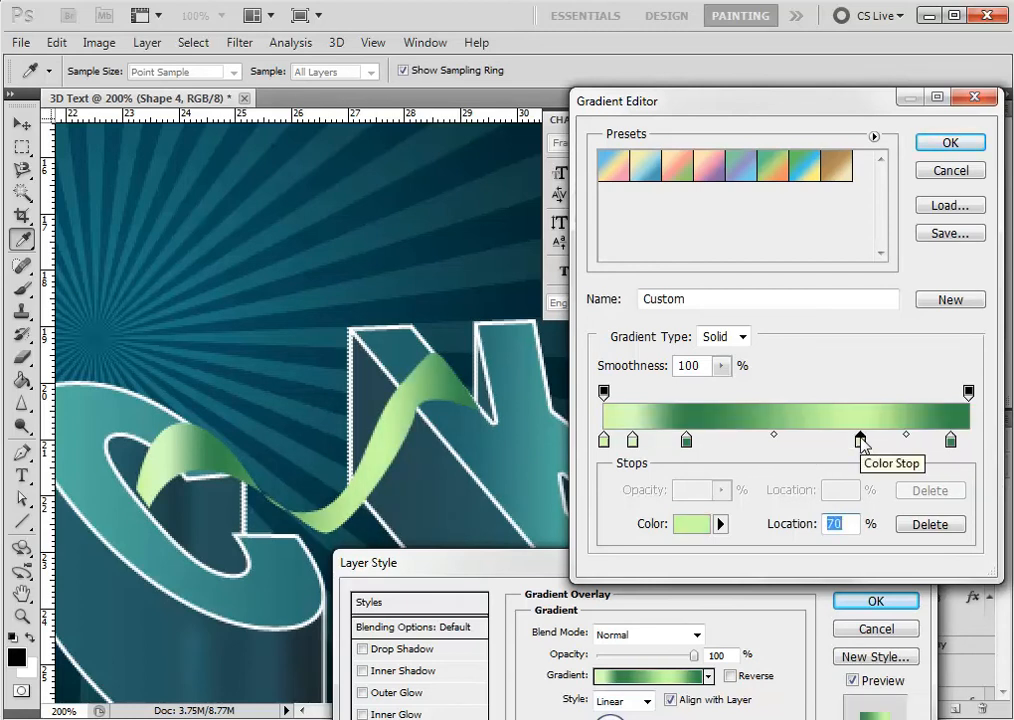
{"action": "left_click", "coordinate": [941, 148]}
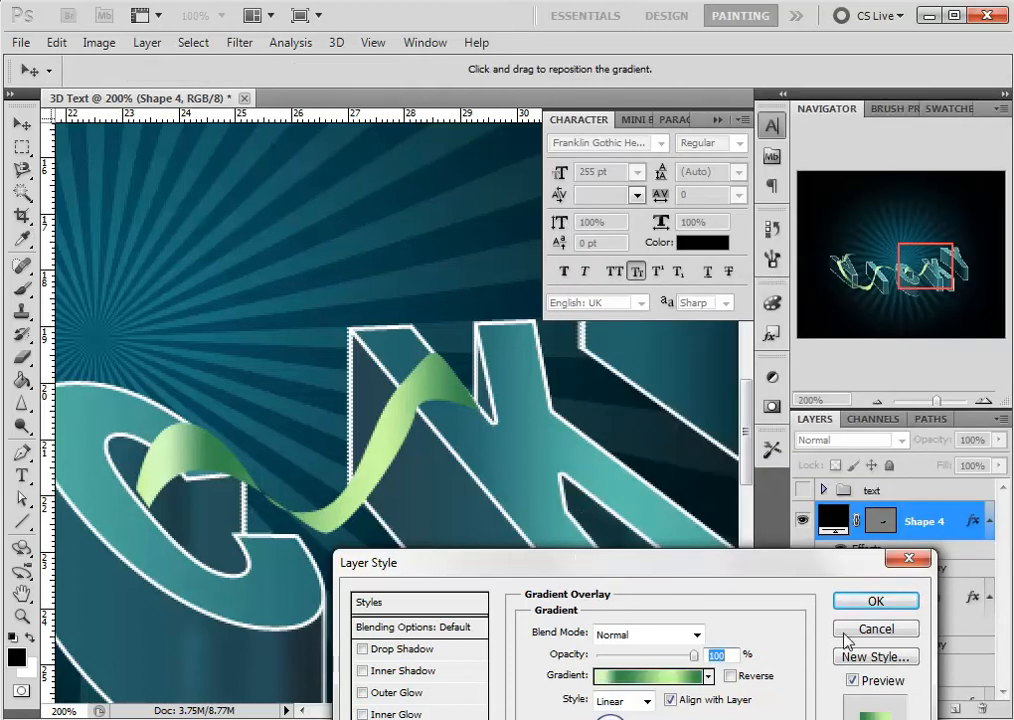
{"action": "left_click", "coordinate": [877, 603]}
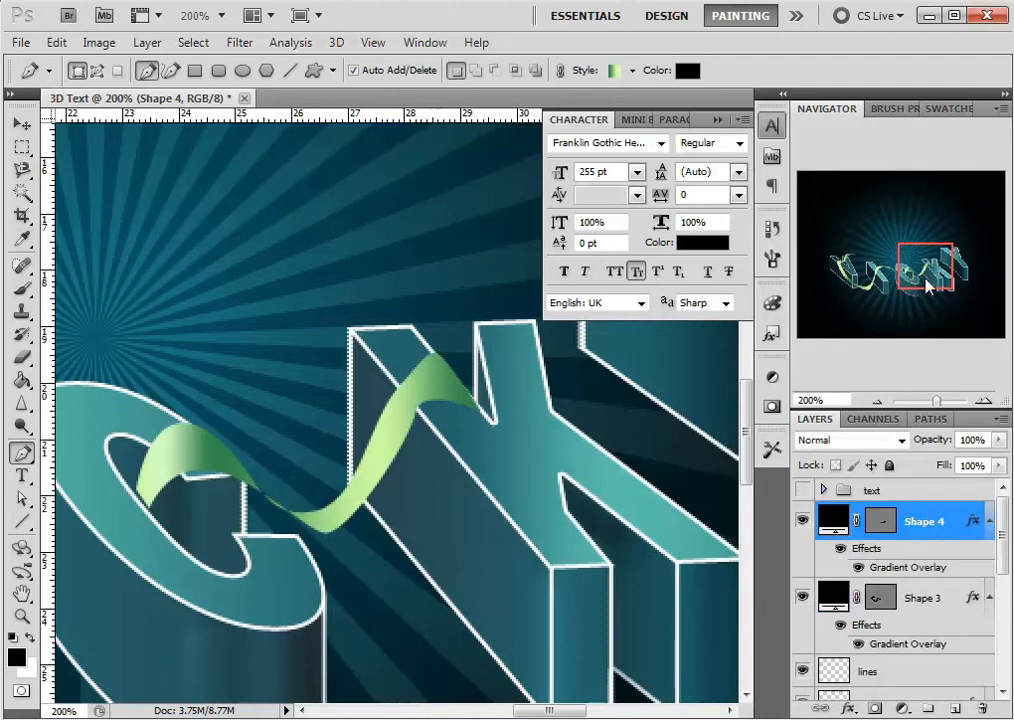
{"action": "mouse_move", "coordinate": [941, 281]}
{"action": "left_mouse_down"}
{"action": "mouse_move", "coordinate": [952, 268]}
{"action": "mouse_move", "coordinate": [941, 268]}
{"action": "left_mouse_up"}
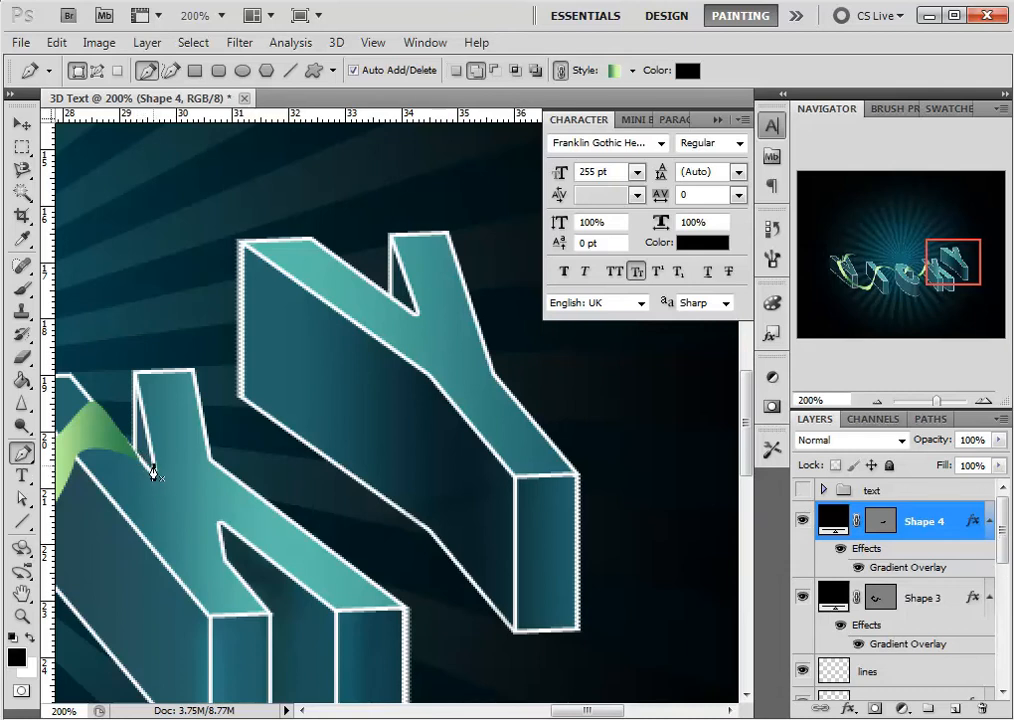
Start a new ribbon shape in the K's upper notch and try short curves from it toward the Y.
{"action": "left_click", "coordinate": [152, 462]}
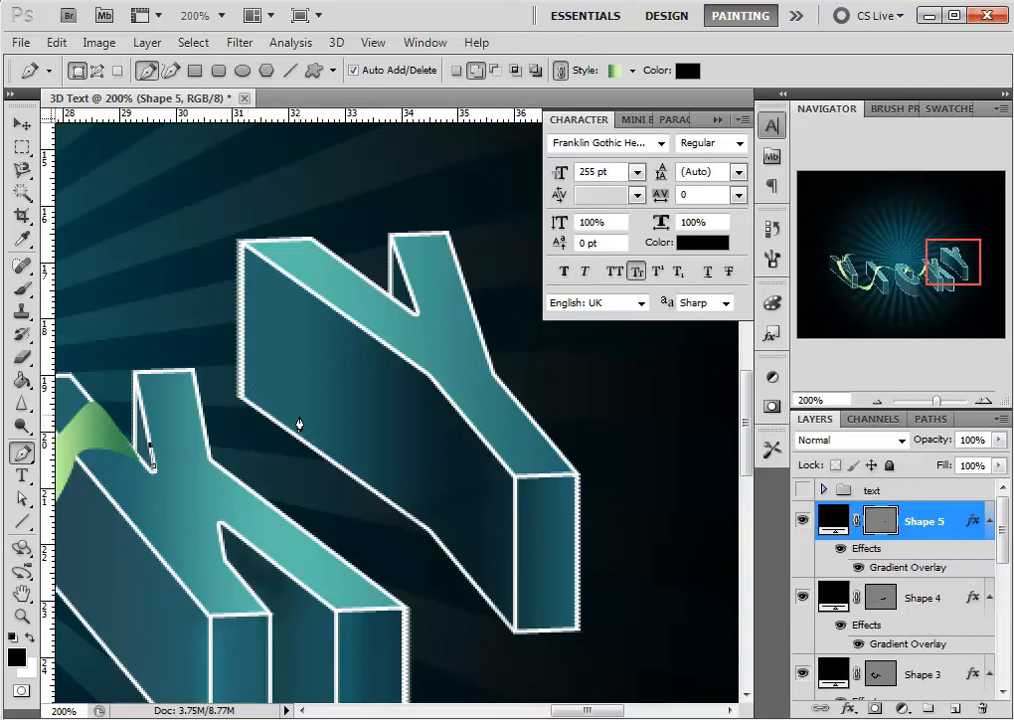
{"action": "left_click_drag", "start_coordinate": [306, 440], "coordinate": [369, 385]}
{"action": "key", "text": "Return"}
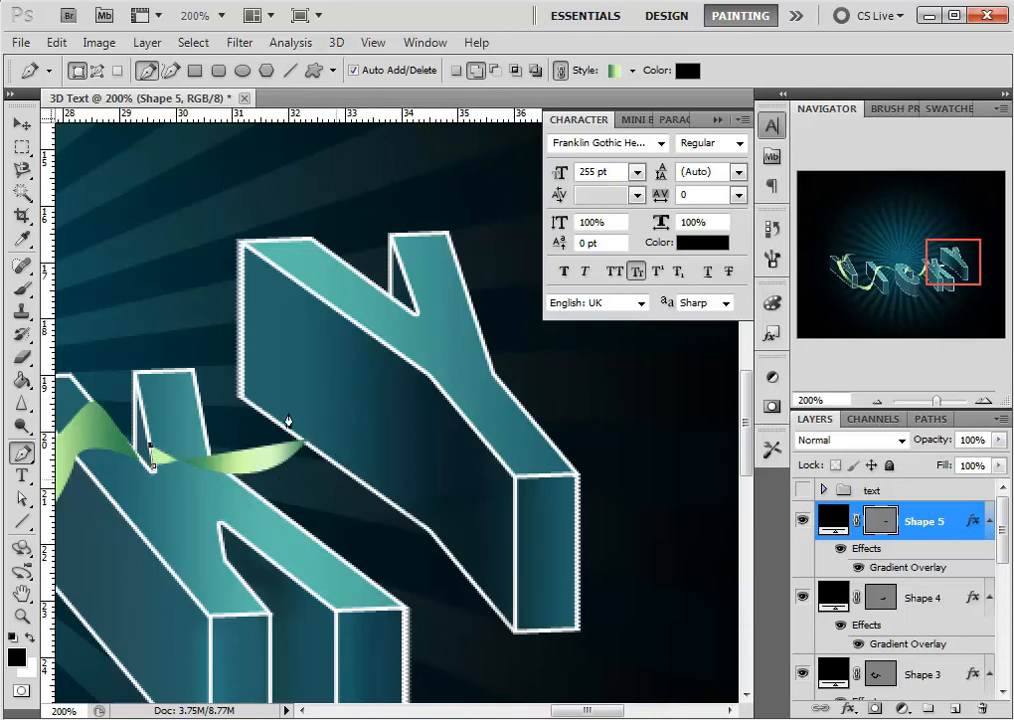
{"action": "key", "text": "ctrl+z"}
{"action": "left_click_drag", "start_coordinate": [284, 401], "coordinate": [336, 354]}
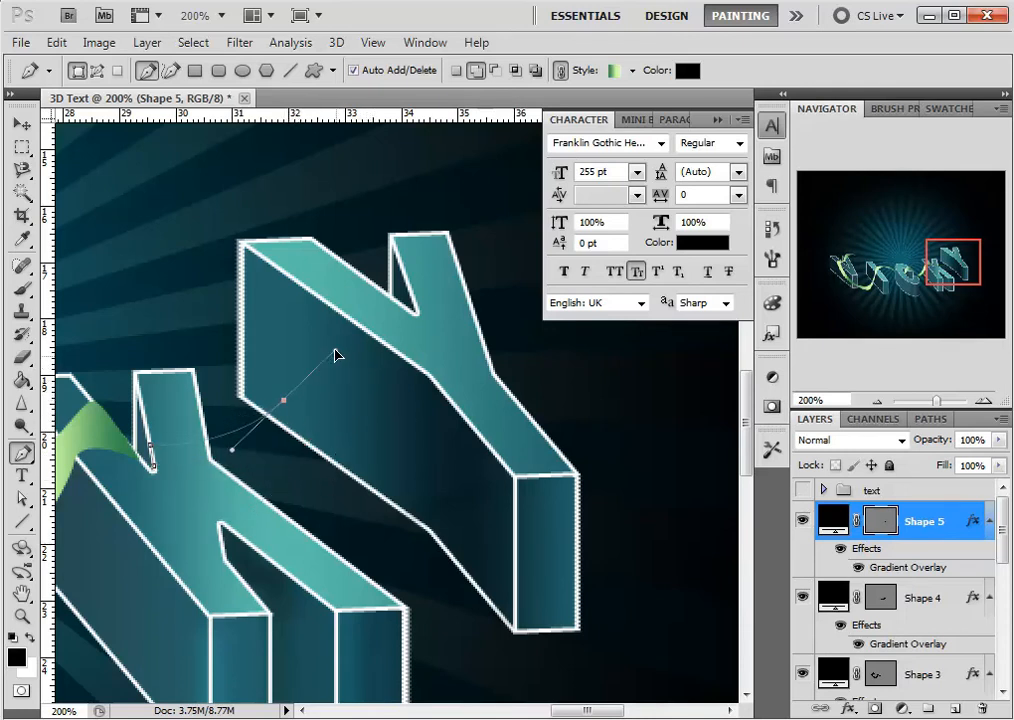
{"action": "key", "text": "ctrl+z"}
Try to draw a closed ribbon from the K's notch up across the Y, looping over its top and back.
{"action": "left_click_drag", "start_coordinate": [400, 357], "coordinate": [447, 281]}
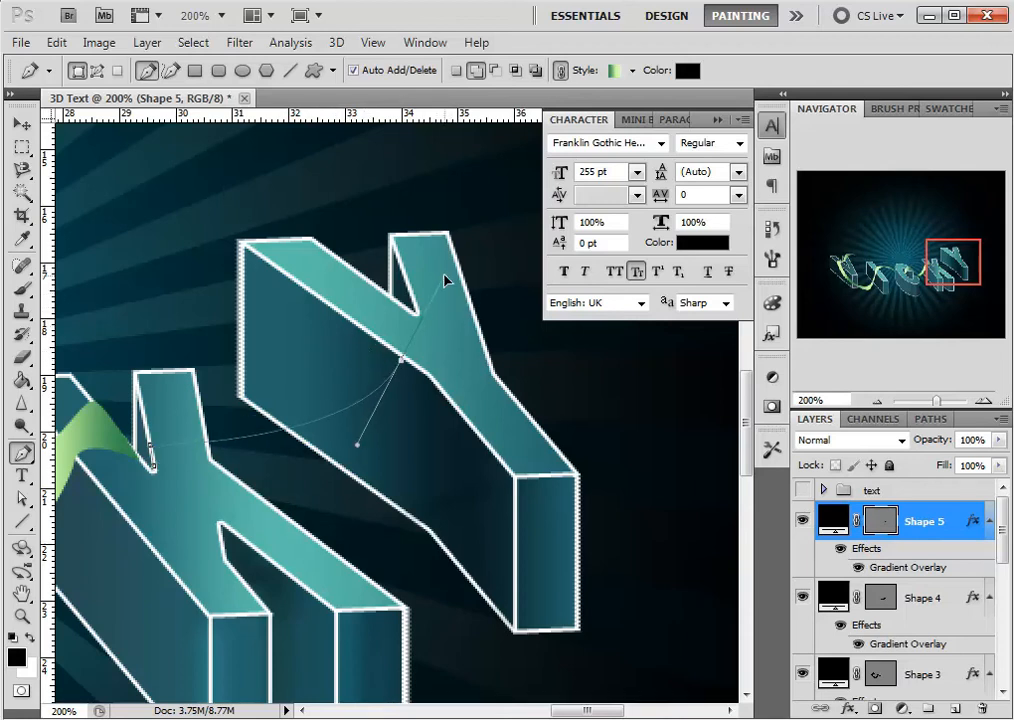
{"action": "left_click_drag", "start_coordinate": [401, 222], "coordinate": [337, 240]}
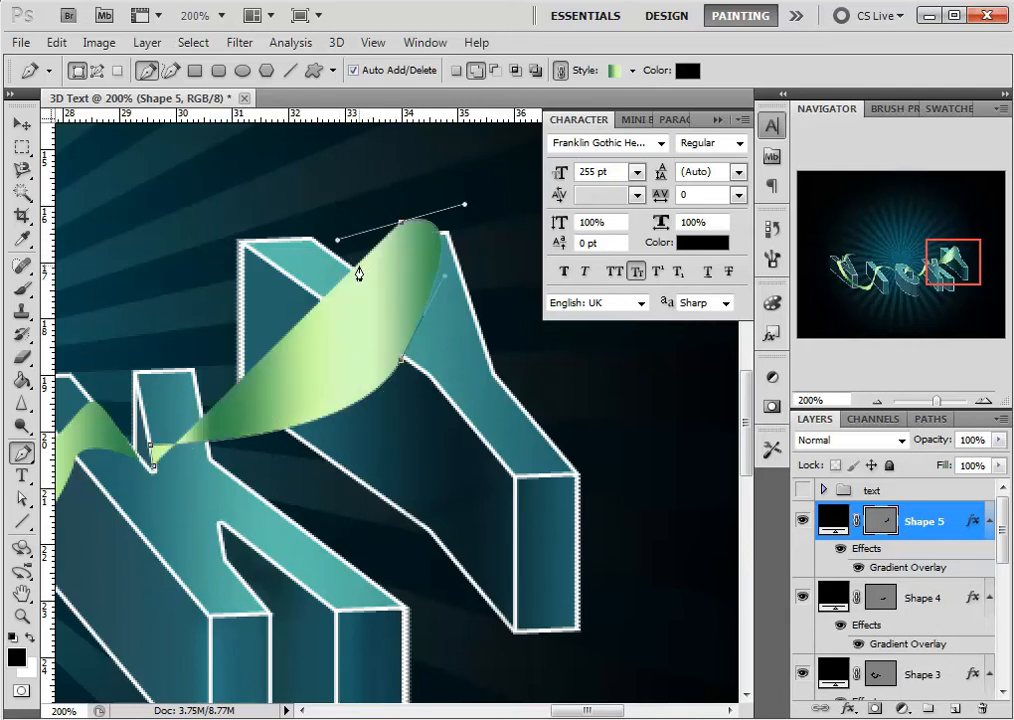
{"action": "left_click", "coordinate": [358, 265]}
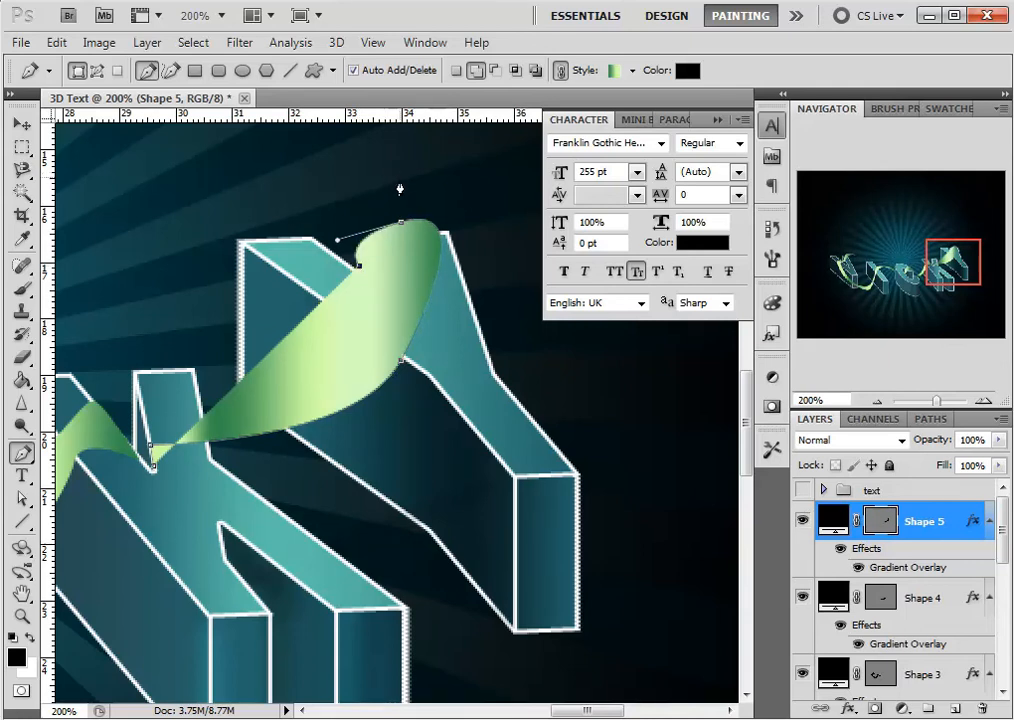
{"action": "left_click_drag", "start_coordinate": [388, 199], "coordinate": [450, 211]}
{"action": "left_click_drag", "start_coordinate": [377, 444], "coordinate": [220, 641]}
{"action": "key", "text": "ctrl+z"}
{"action": "left_click_drag", "start_coordinate": [450, 321], "coordinate": [390, 417]}
{"action": "left_click_drag", "start_coordinate": [156, 472], "coordinate": [81, 463]}
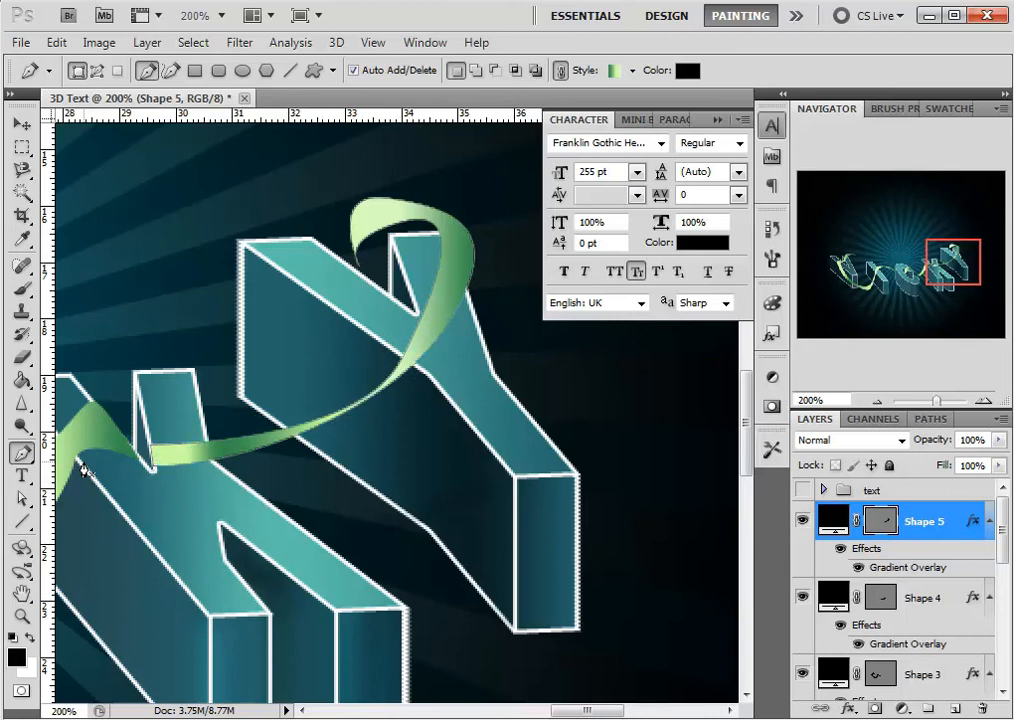
Undo the whole ribbon loop drawn between the K and the Y, back to Shape 4.
{"action": "key", "text": "ctrl+z"}
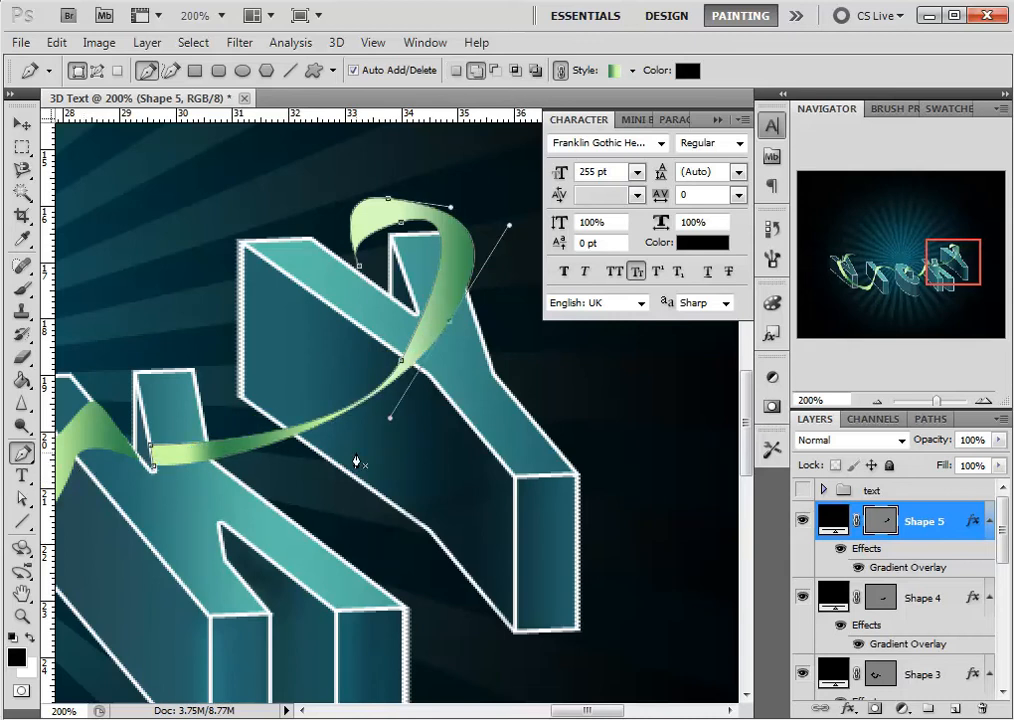
{"action": "key", "text": "ctrl+z"}
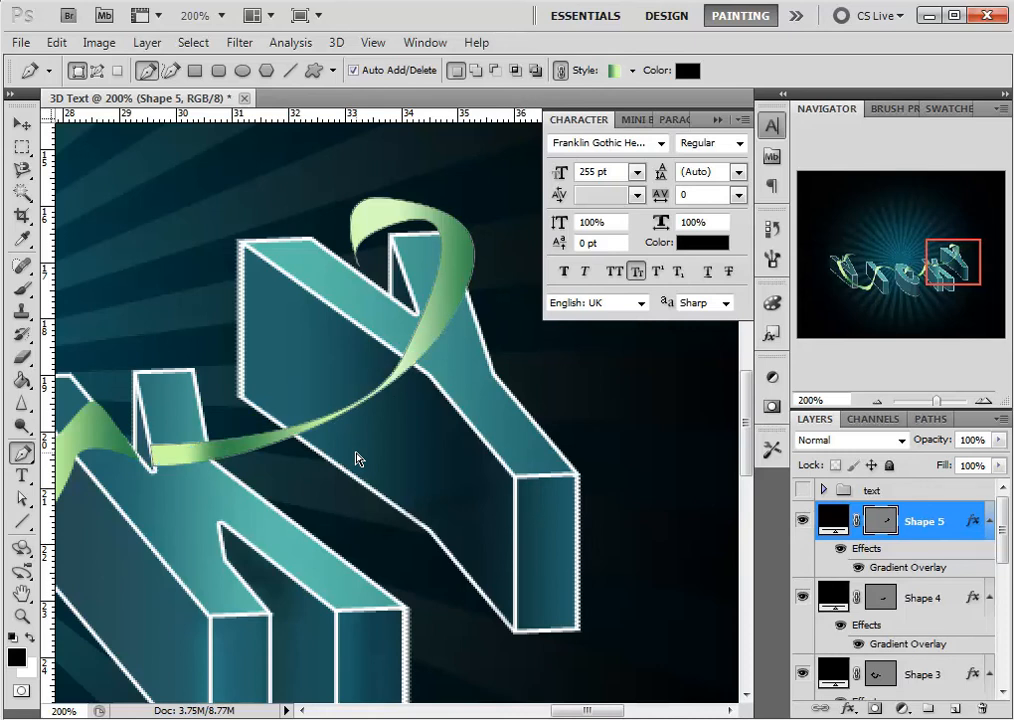
{"action": "key", "text": "ctrl+z"}
{"action": "key", "text": "ctrl+z"}
{"action": "key", "text": "ctrl+z"}
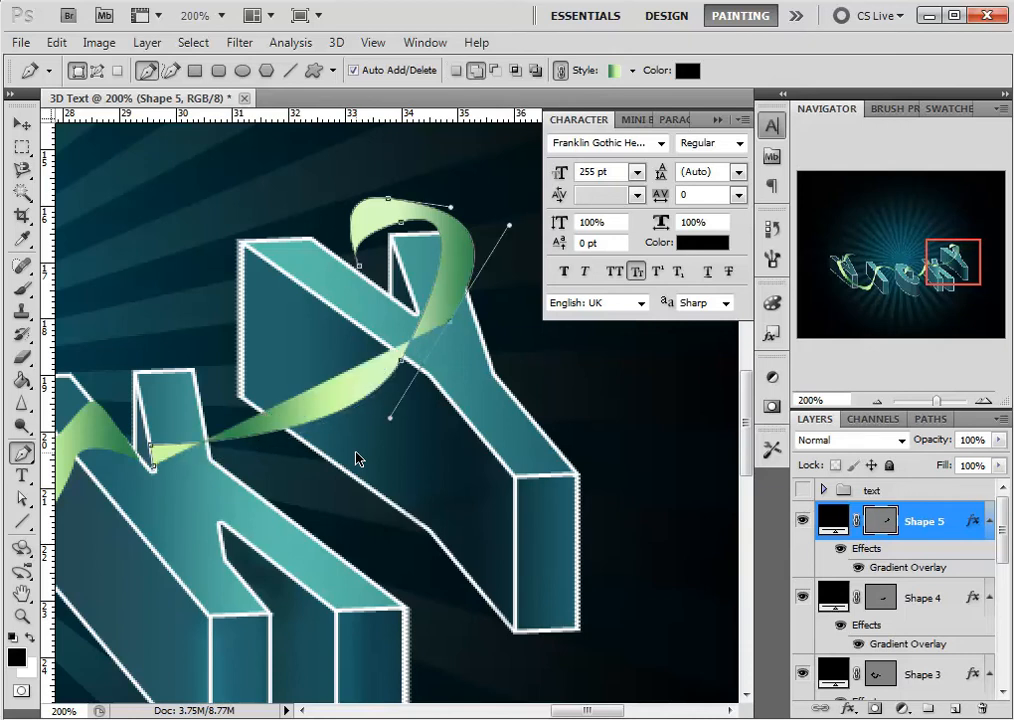
{"action": "key", "text": "ctrl+alt+z"}
{"action": "key", "text": "ctrl+alt+z"}
{"action": "key", "text": "ctrl+alt+z"}
{"action": "key", "text": "ctrl+alt+z"}
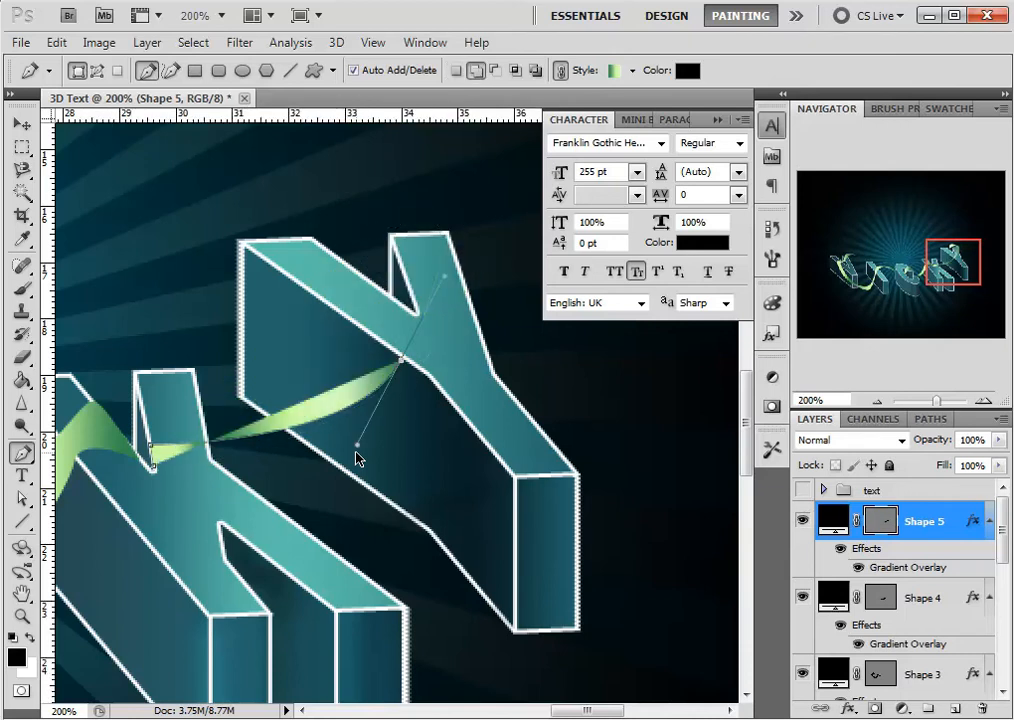
{"action": "key", "text": "ctrl+alt+z"}
{"action": "key", "text": "ctrl+alt+z"}
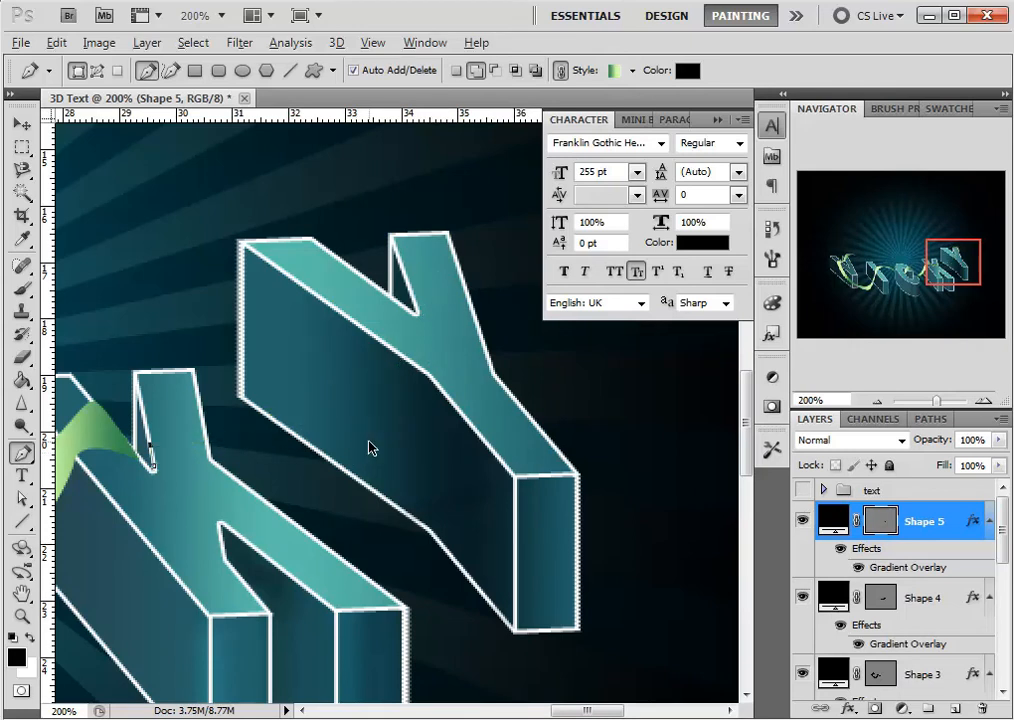
{"action": "key", "text": "ctrl+alt+z"}
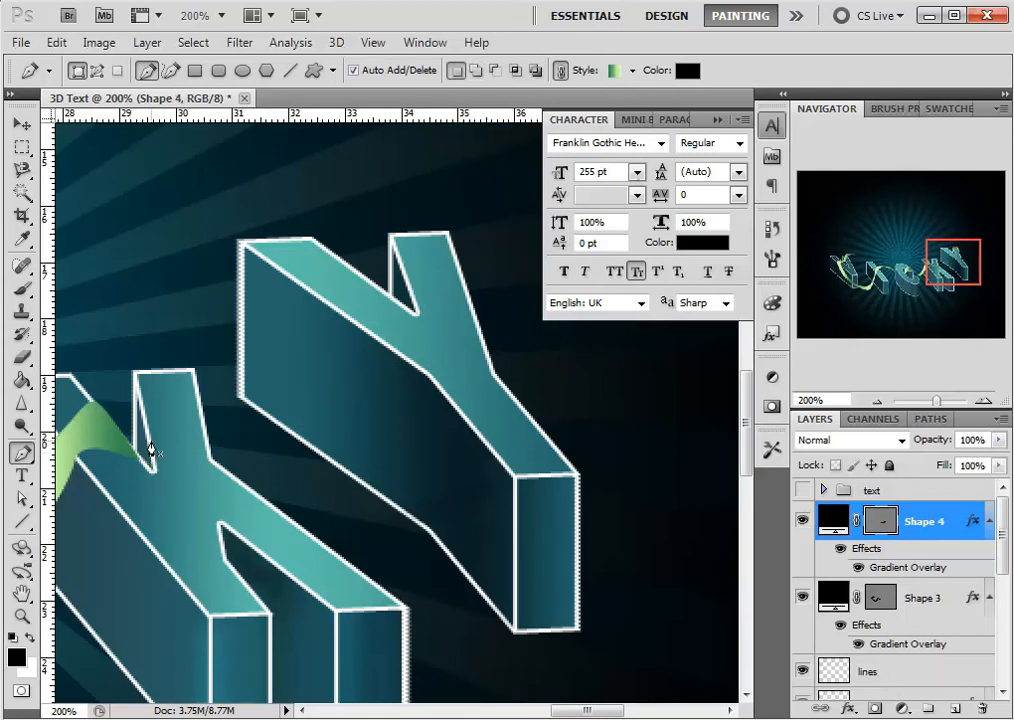
Restart the ribbon with a short edge in the K's notch and try out its first curve toward the Y.
{"action": "key", "text": "ctrl+shift+z"}
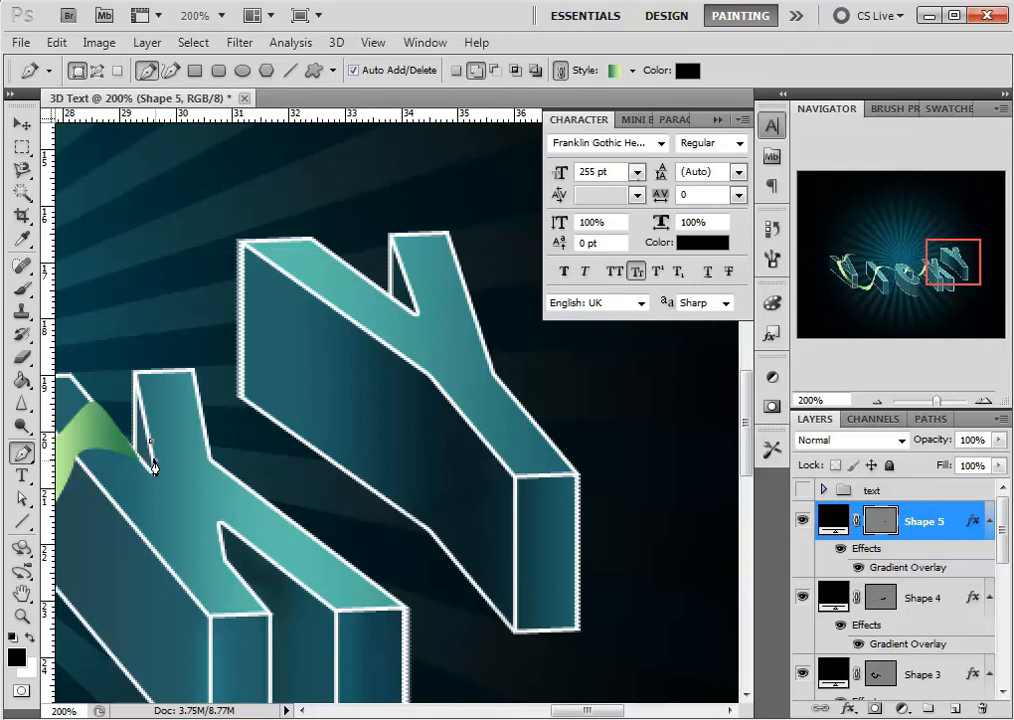
{"action": "left_click_drag", "start_coordinate": [460, 411], "coordinate": [501, 319]}
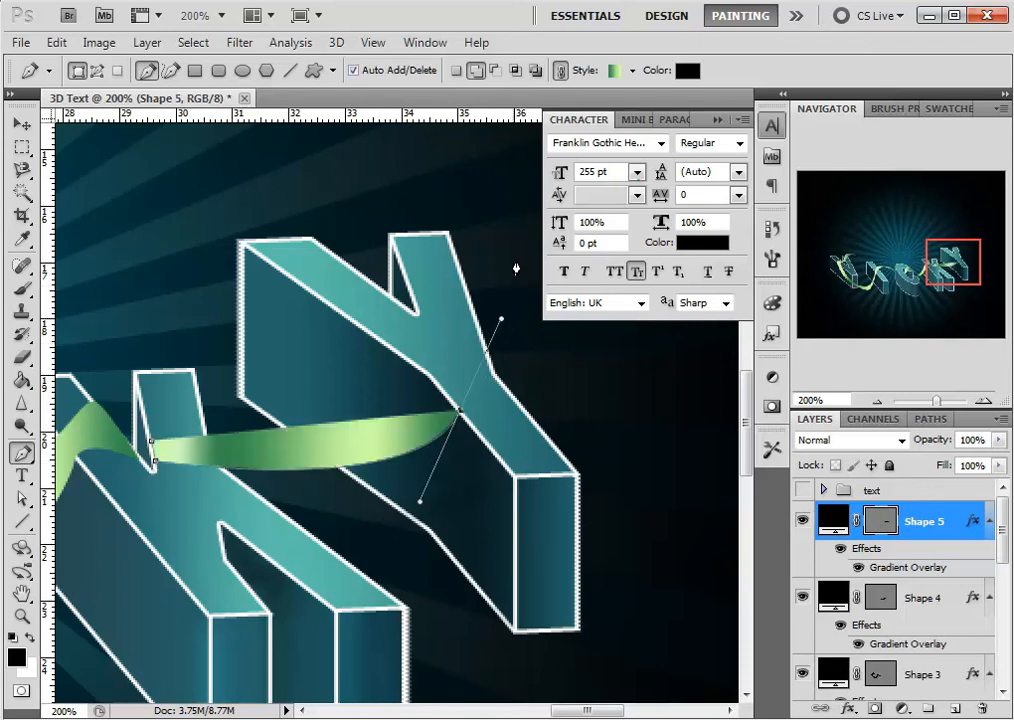
{"action": "left_click_drag", "start_coordinate": [466, 262], "coordinate": [379, 278]}
{"action": "key", "text": "ctrl+z"}
{"action": "key", "text": "ctrl+z"}
{"action": "key", "text": "ctrl+alt+z"}
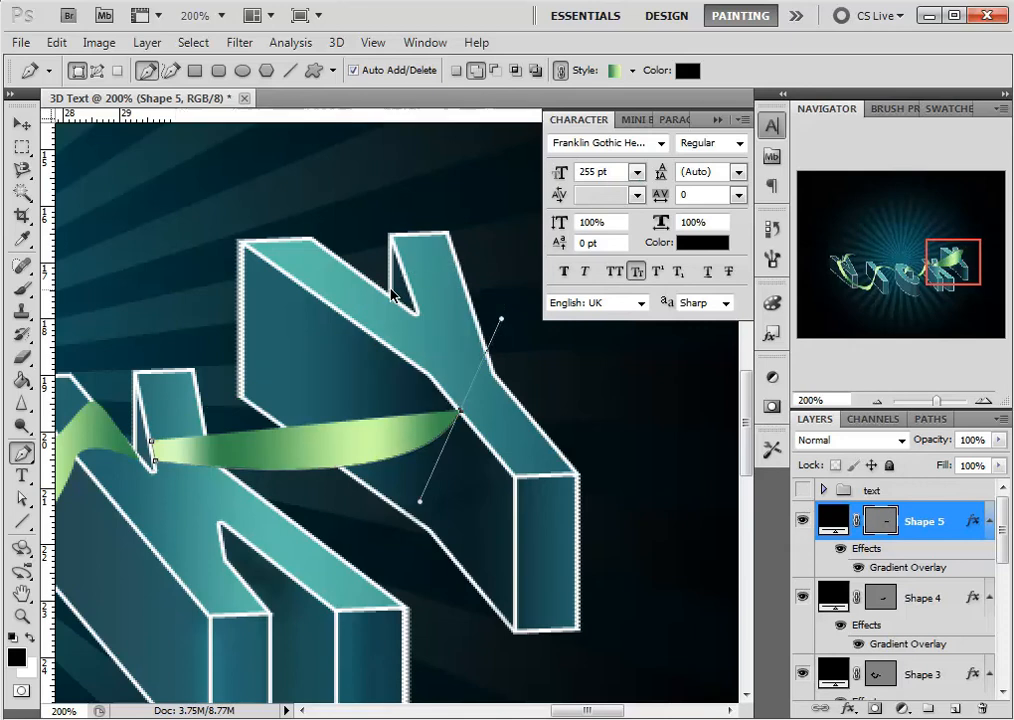
{"action": "key", "text": "ctrl+alt+z"}
{"action": "key", "text": "ctrl+shift+z"}
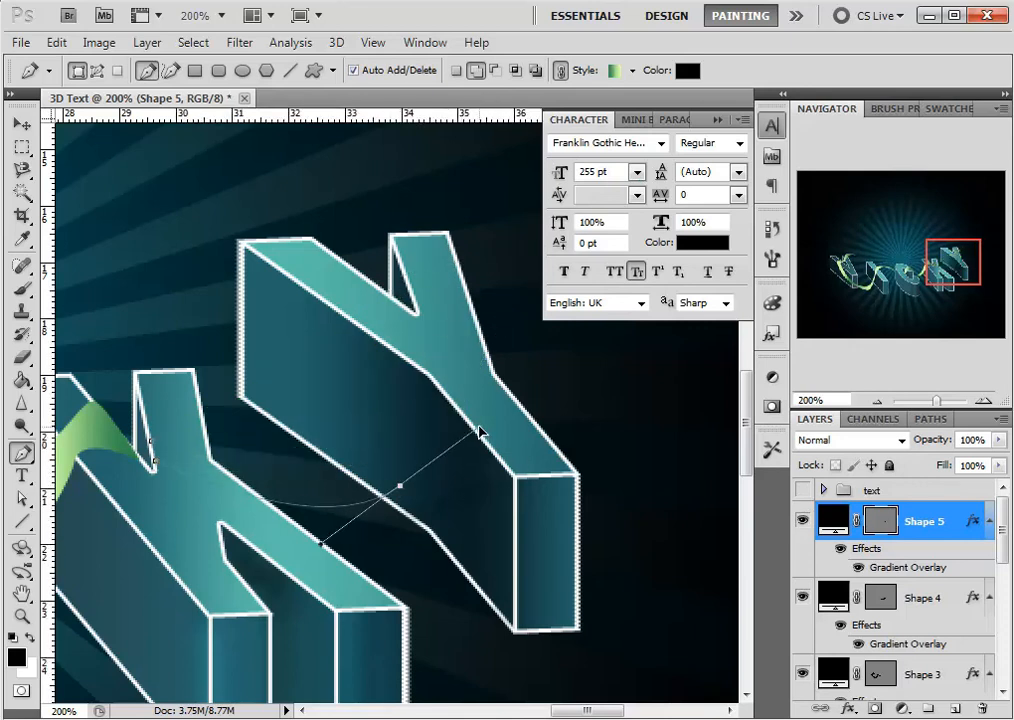
Try several curves taking the ribbon around the Y's right arm, and undo them back to the starting edge.
{"action": "left_click_drag", "start_coordinate": [407, 281], "coordinate": [265, 328]}
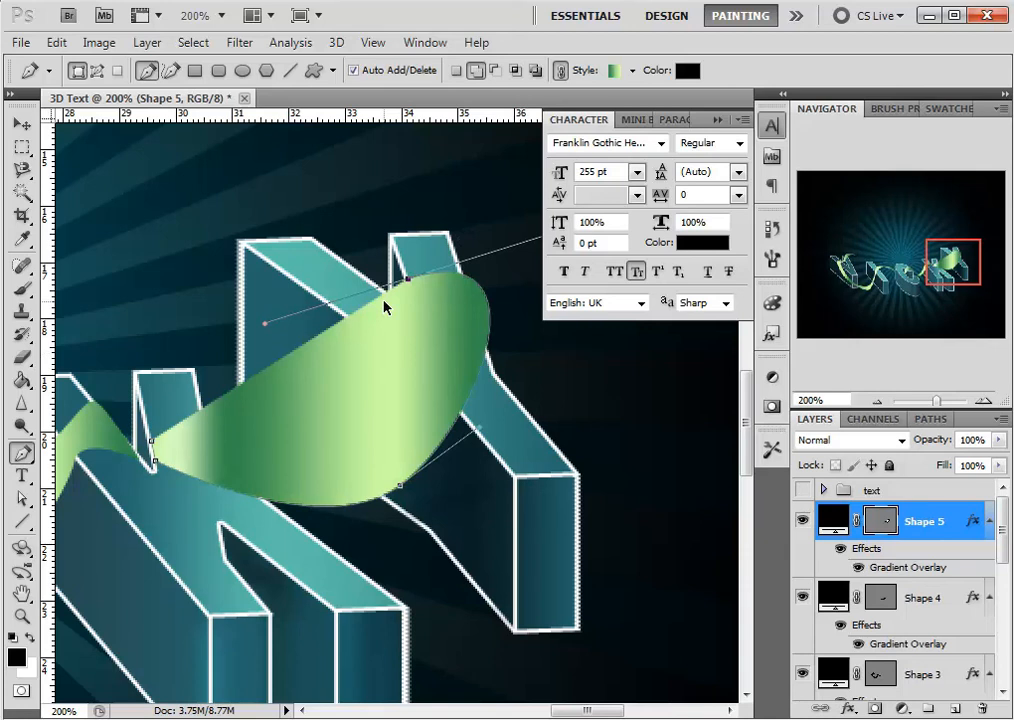
{"action": "key", "text": "ctrl+z"}
{"action": "left_click_drag", "start_coordinate": [393, 301], "coordinate": [201, 356]}
{"action": "key", "text": "ctrl+z"}
{"action": "left_click_drag", "start_coordinate": [498, 304], "coordinate": [443, 273]}
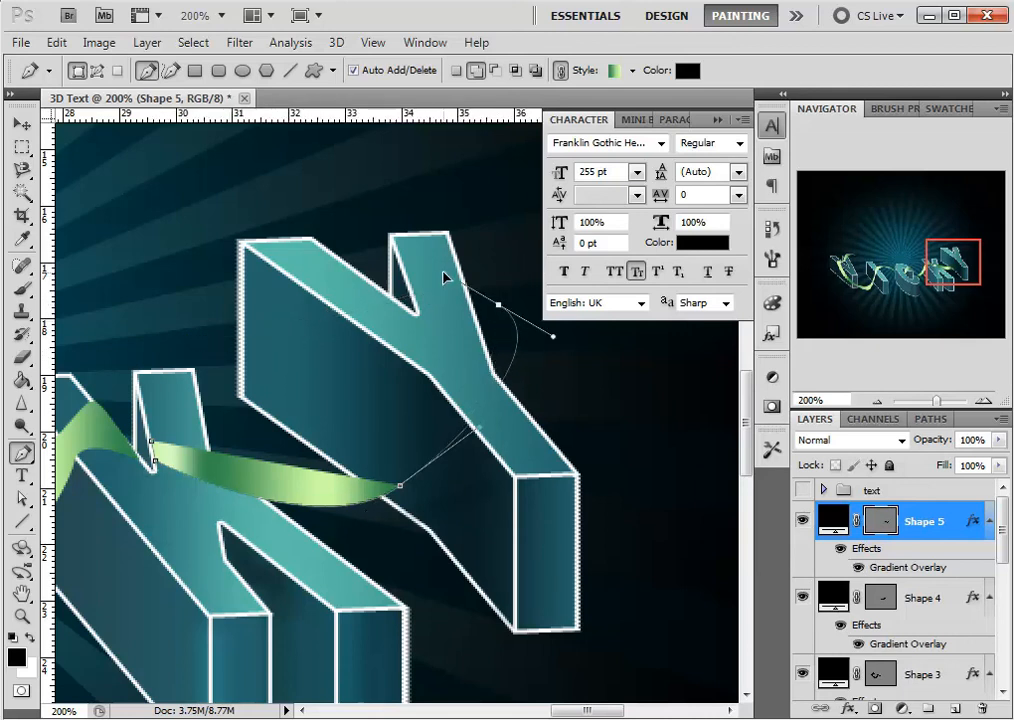
{"action": "key", "text": "ctrl+alt+z"}
{"action": "key", "text": "ctrl+alt+z"}
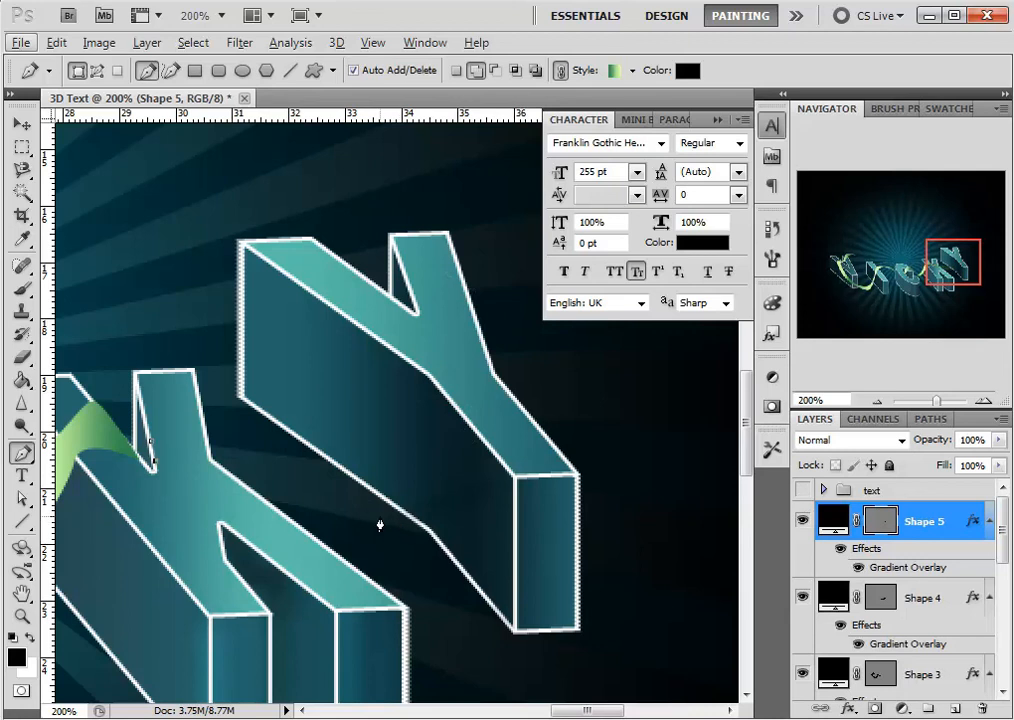
Try shallow first curves from the K's notch to the lower edge of the Y's side face.
{"action": "left_click_drag", "start_coordinate": [2, 257], "coordinate": [491, 527]}
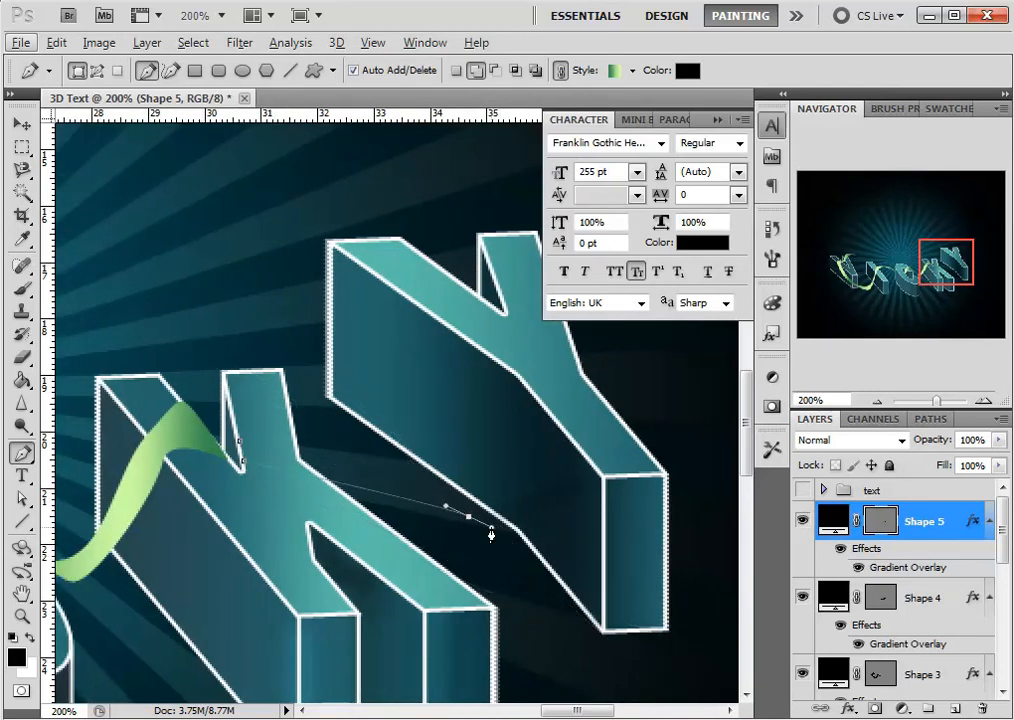
{"action": "key", "text": "ctrl+z"}
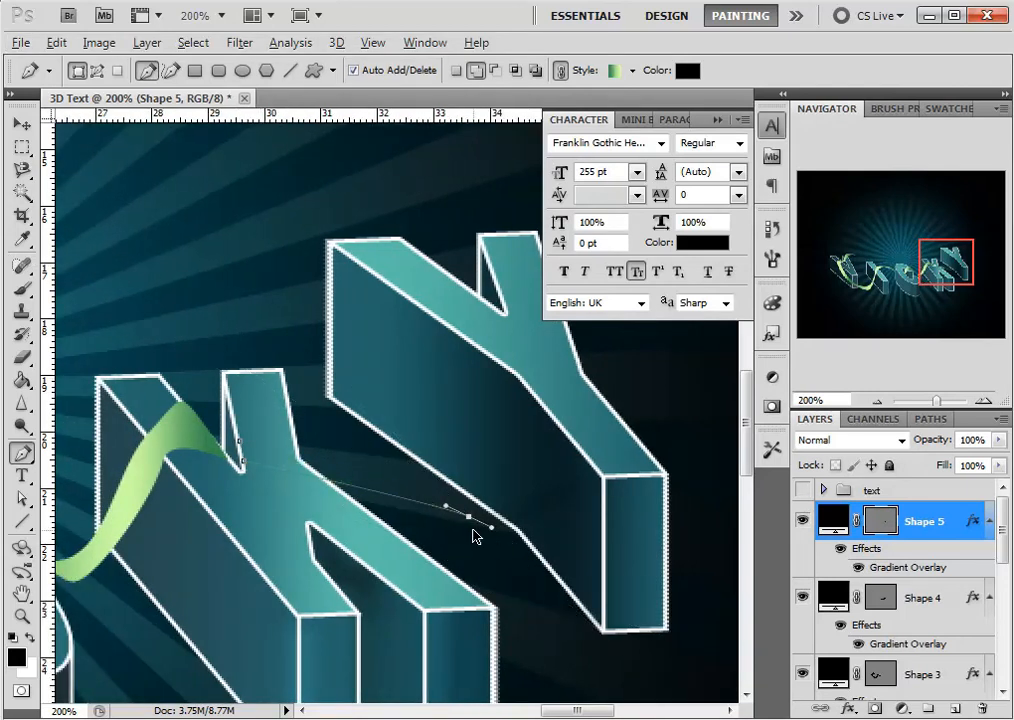
{"action": "left_click_drag", "start_coordinate": [475, 529], "coordinate": [526, 502]}
{"action": "key", "text": "ctrl+z"}
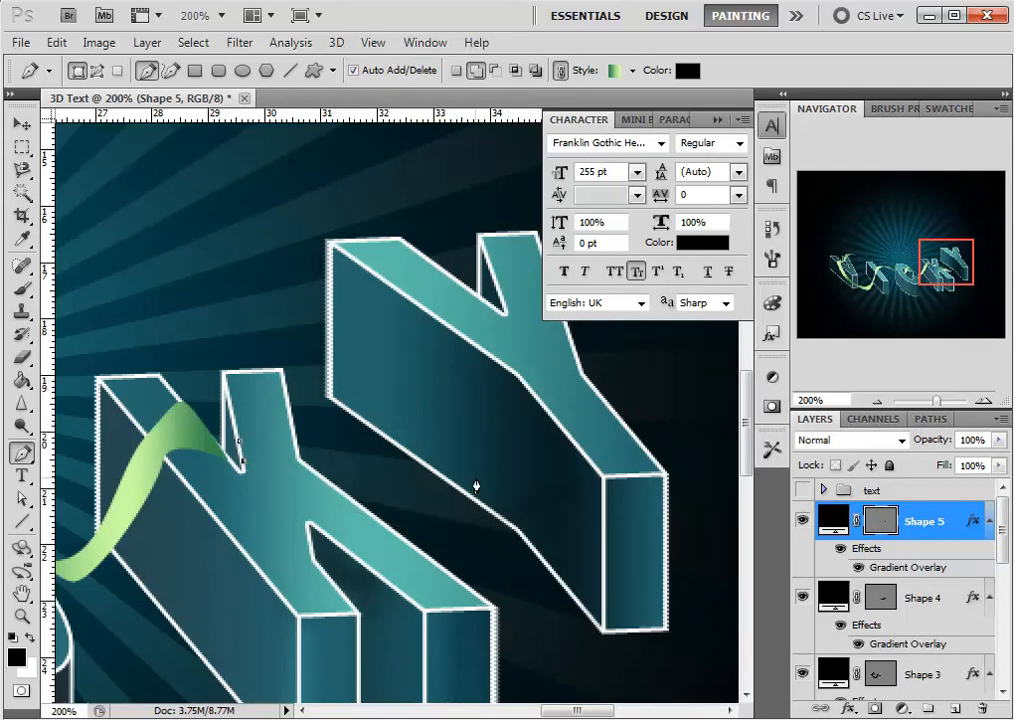
Draw the ribbon's inner edge from the K's notch across the Y and around its right arm, ending near the Y's notch.
{"action": "left_click_drag", "start_coordinate": [499, 462], "coordinate": [459, 539]}
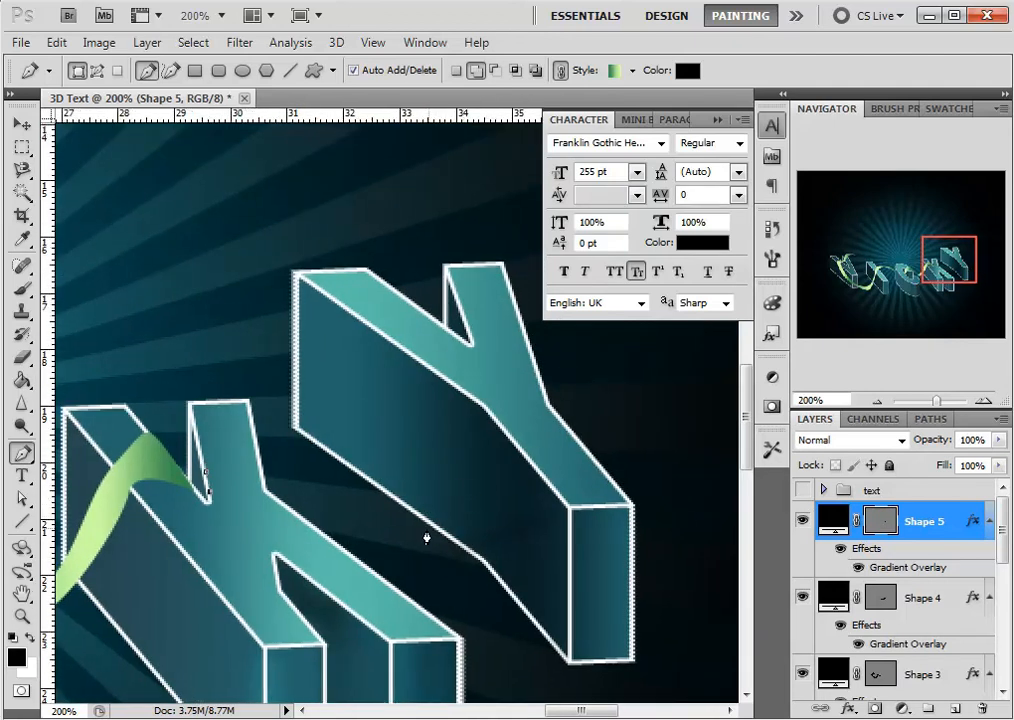
{"action": "left_click_drag", "start_coordinate": [475, 476], "coordinate": [527, 420]}
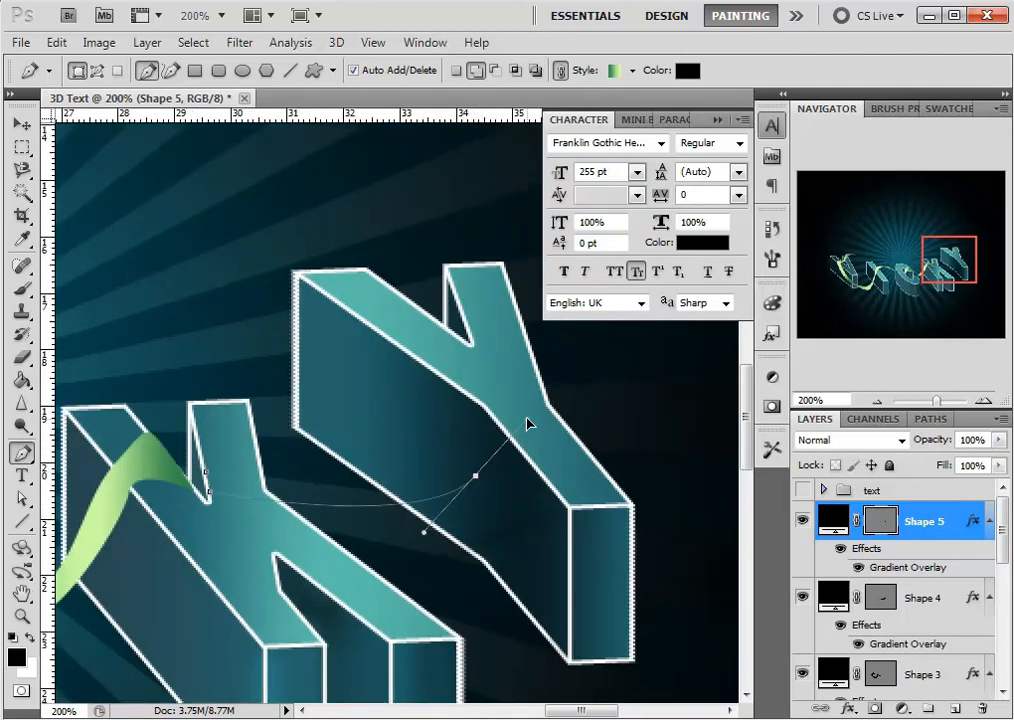
{"action": "left_click_drag", "start_coordinate": [528, 298], "coordinate": [516, 248]}
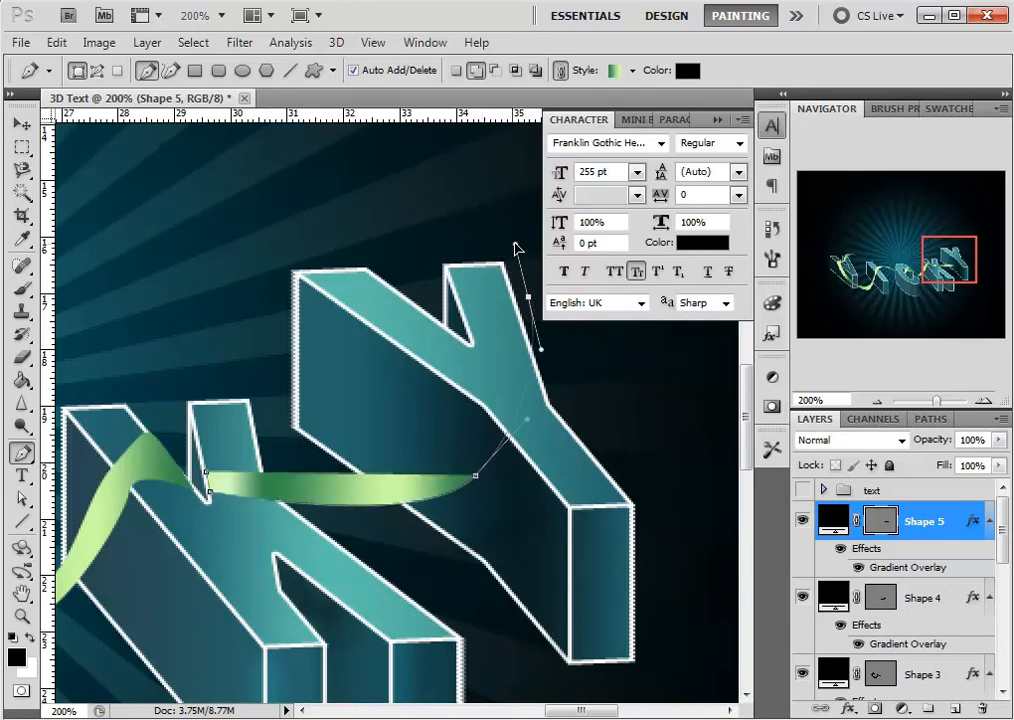
{"action": "left_click", "coordinate": [429, 318]}
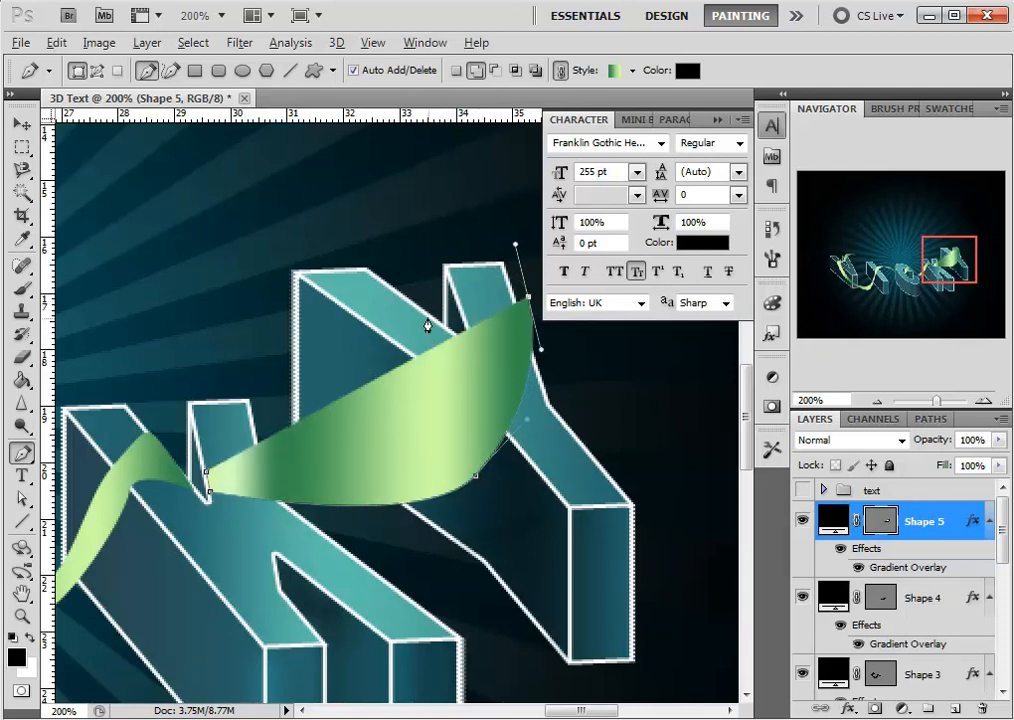
{"action": "left_click", "coordinate": [528, 298]}
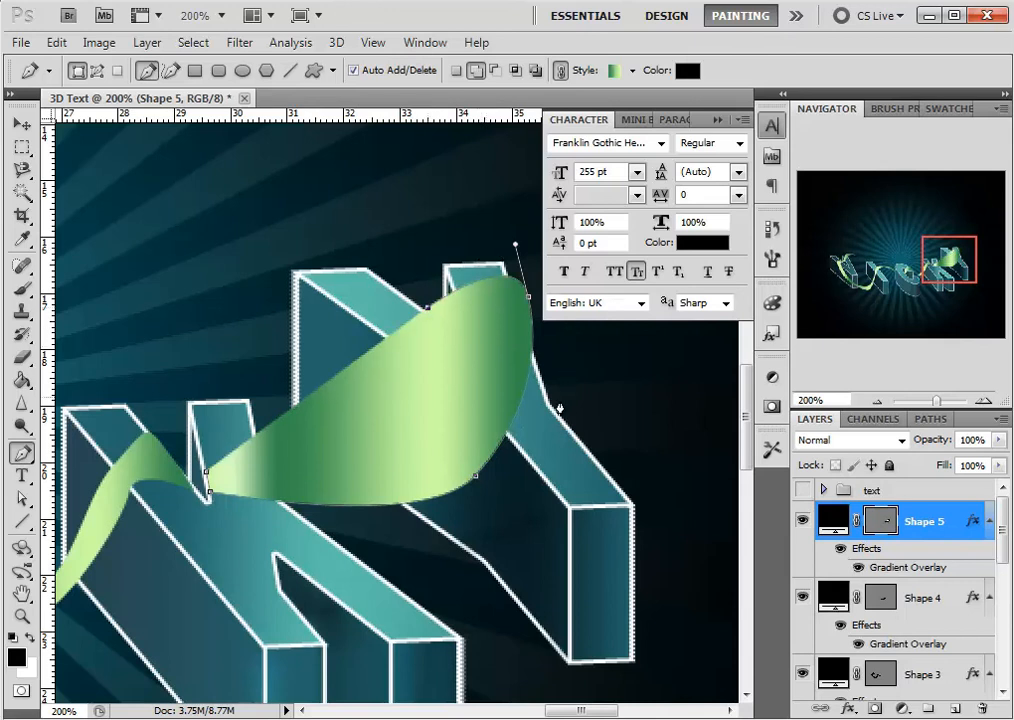
Draw the ribbon's outer edge from its tip around the Y's right arm and back below the Y toward the K.
{"action": "left_click_drag", "start_coordinate": [551, 404], "coordinate": [498, 565]}
{"action": "key", "text": "ctrl+z"}
{"action": "left_click_drag", "start_coordinate": [572, 378], "coordinate": [535, 417]}
{"action": "left_click_drag", "start_coordinate": [523, 335], "coordinate": [538, 432]}
{"action": "left_click_drag", "start_coordinate": [328, 574], "coordinate": [158, 546]}
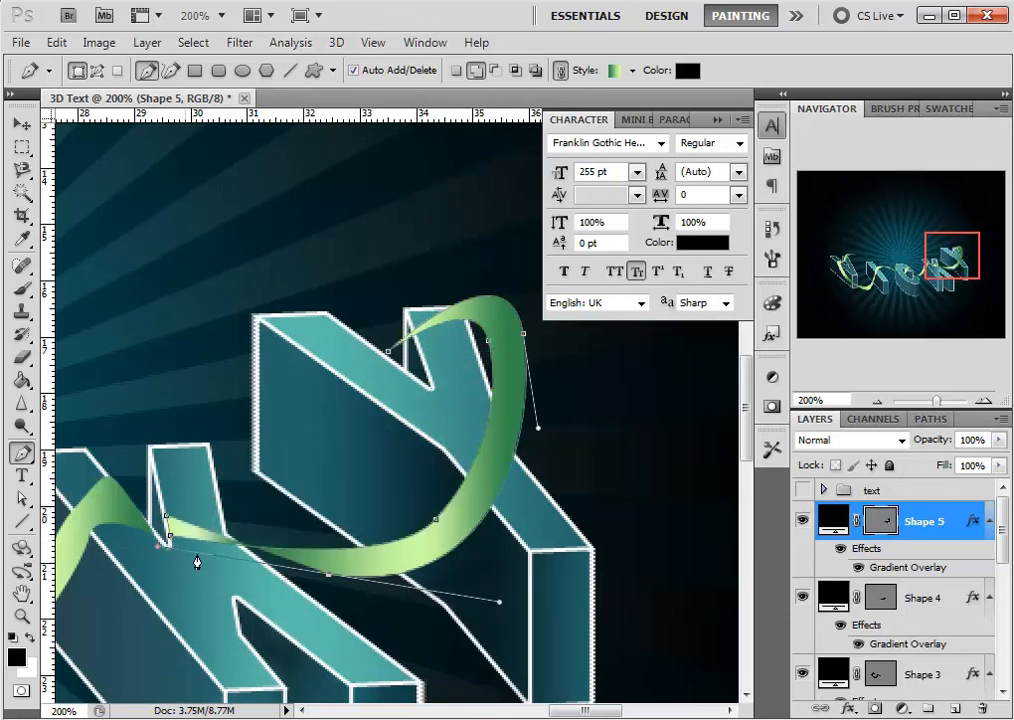
Try reshaping the ribbon's narrow end by removing its lower starting anchor in the K's notch, and undo the edits.
{"action": "left_click", "coordinate": [167, 519]}
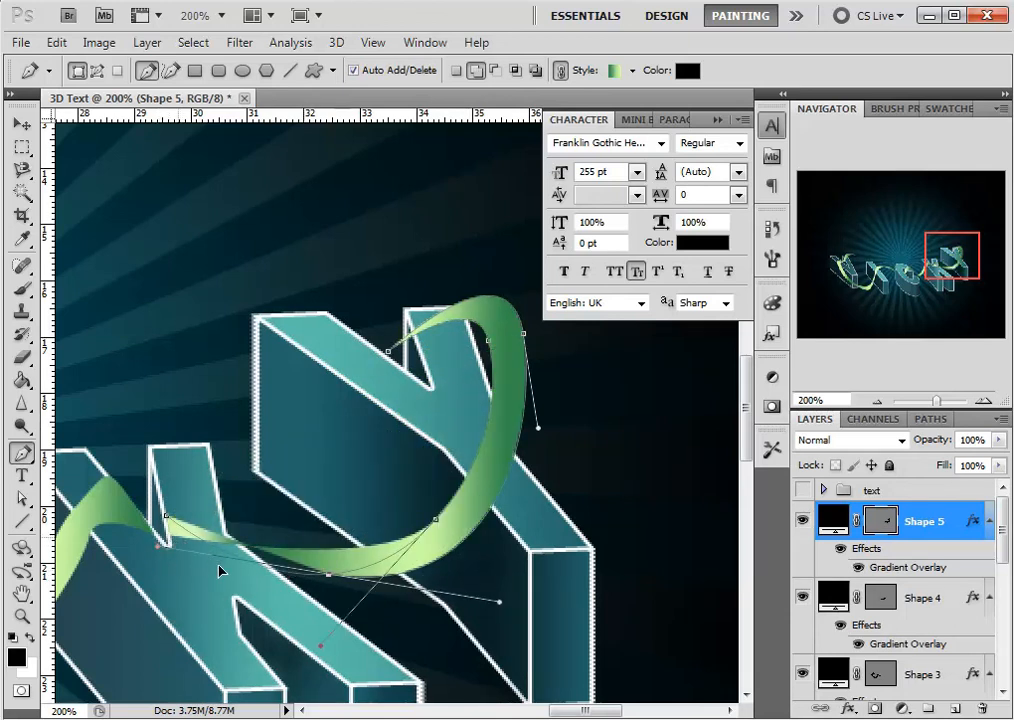
{"action": "left_click_drag", "start_coordinate": [255, 570], "coordinate": [260, 498]}
{"action": "key", "text": "ctrl+z"}
{"action": "key", "text": "ctrl+z"}
{"action": "key", "text": "ctrl+alt+z"}
{"action": "key", "text": "alt"}
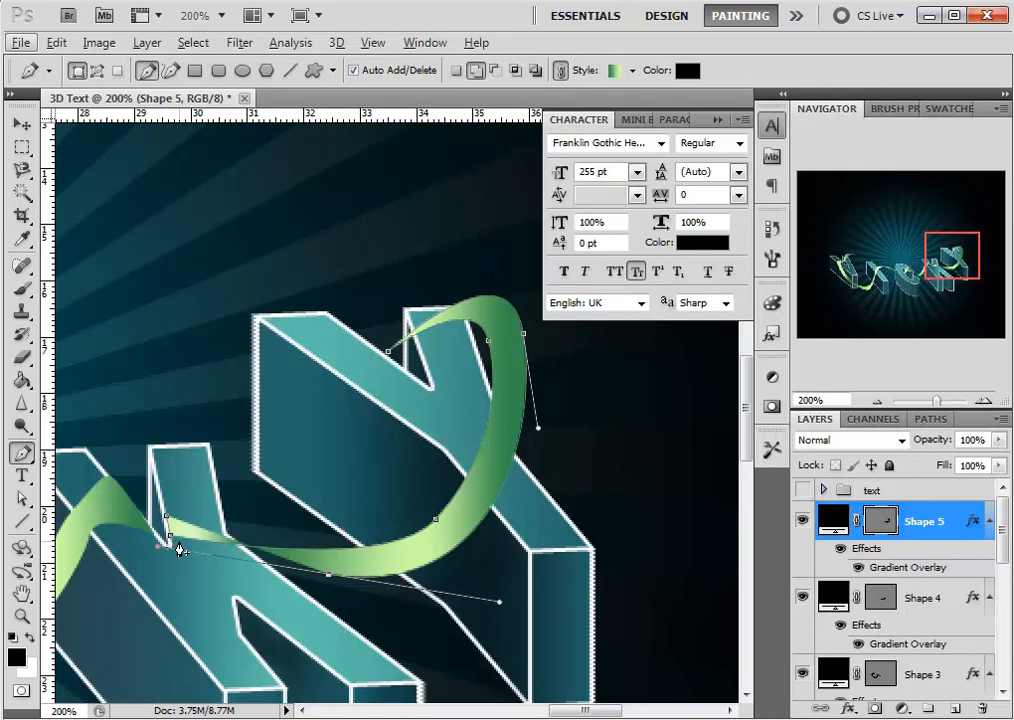
Try adding anchors along the ribbon's narrow end beside the K's notch to reshape it, and undo them.
{"action": "left_click_drag", "start_coordinate": [172, 537], "coordinate": [5, 677]}
{"action": "mouse_move", "coordinate": [268, 545]}
{"action": "left_mouse_down"}
{"action": "mouse_move", "coordinate": [294, 550]}
{"action": "mouse_move", "coordinate": [258, 557]}
{"action": "left_mouse_up"}
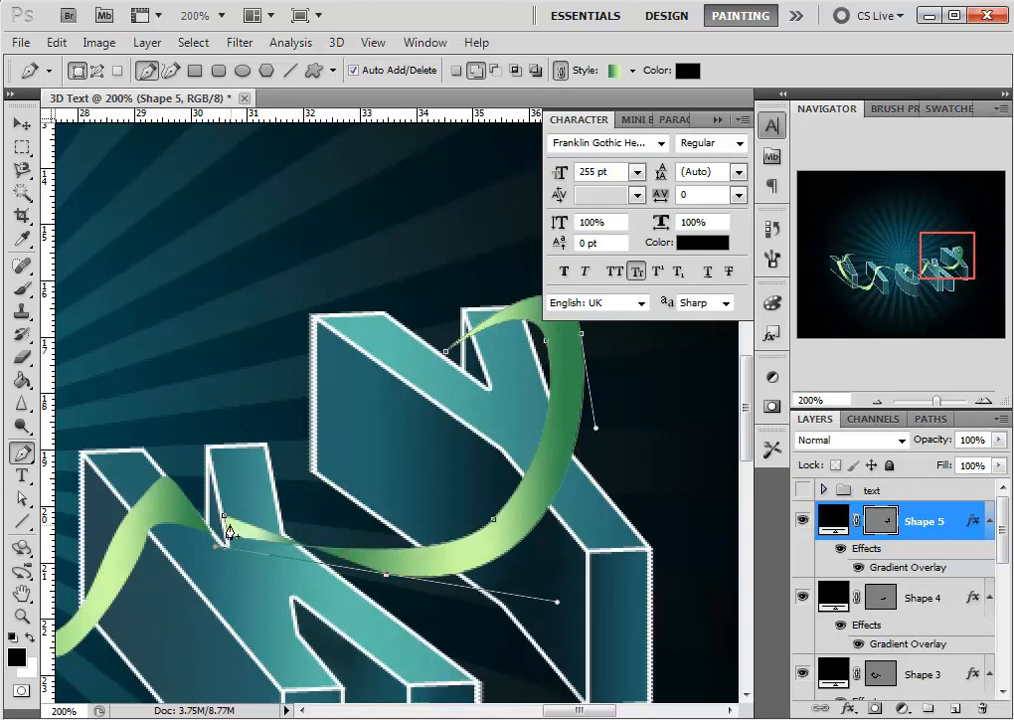
{"action": "left_click_drag", "start_coordinate": [222, 533], "coordinate": [135, 505]}
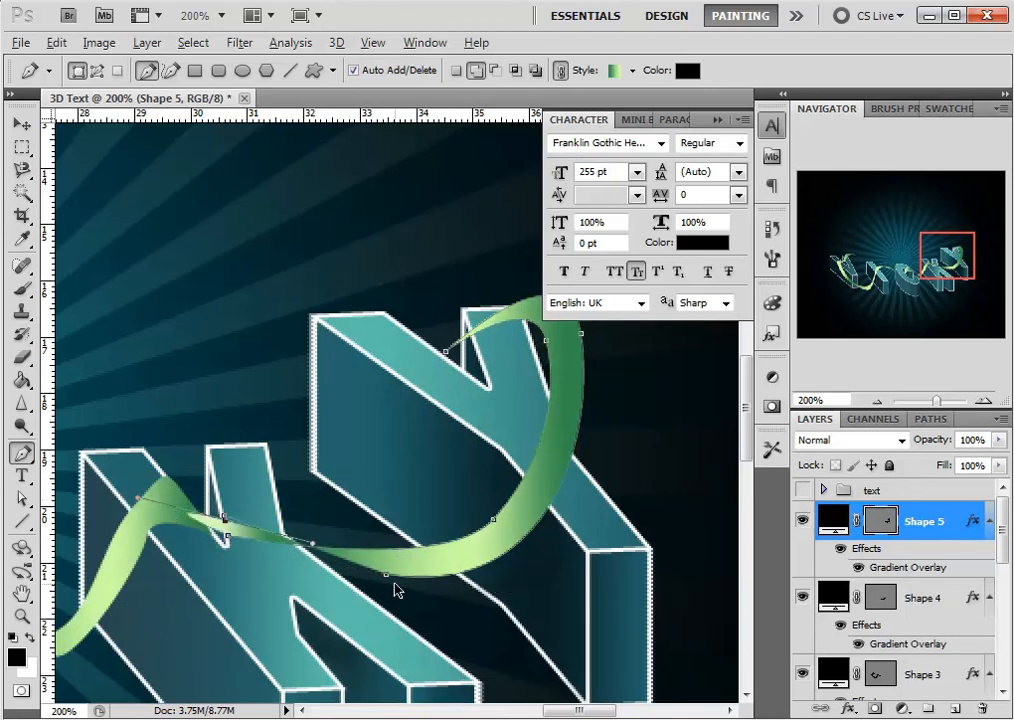
{"action": "key", "text": "ctrl+z"}
{"action": "key", "text": "ctrl+alt+z"}
{"action": "left_click", "coordinate": [263, 548]}
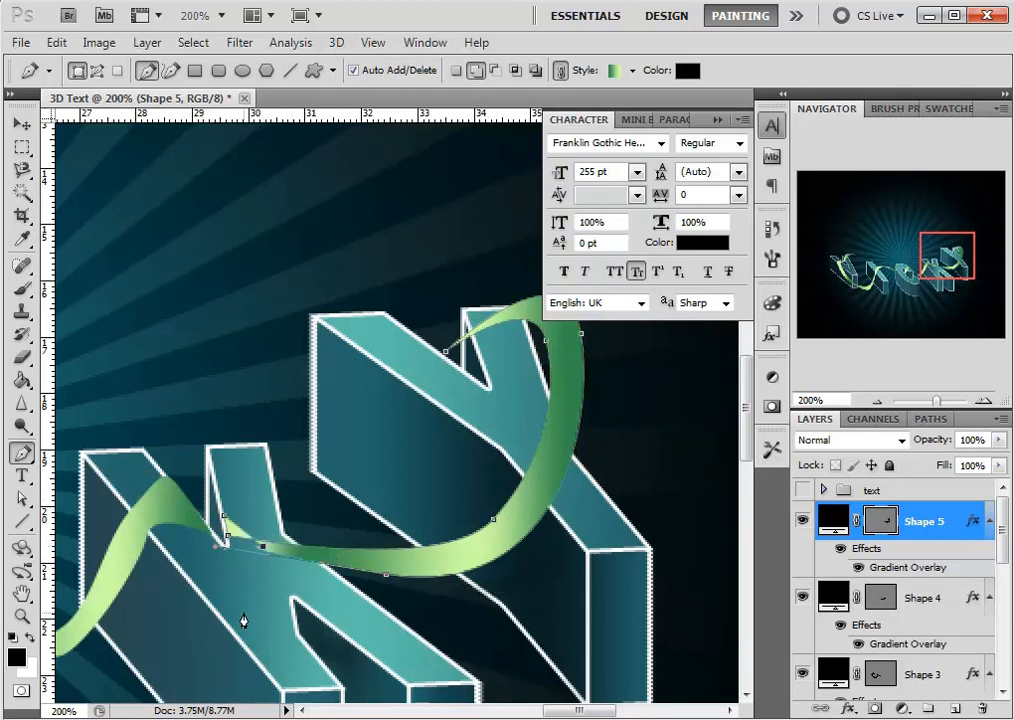
{"action": "key", "text": "ctrl+z"}
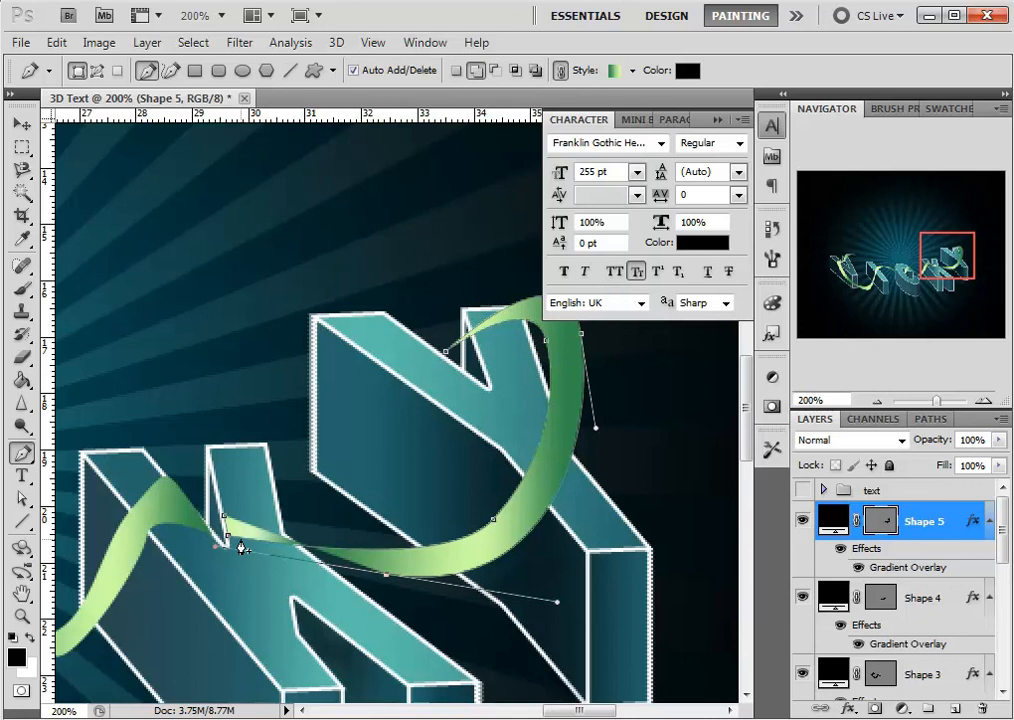
Try drawing an extra curved segment from the ribbon's lower corner in the K's notch, and undo it.
{"action": "left_click", "coordinate": [287, 617]}
{"action": "key", "text": "ctrl+z"}
{"action": "left_click", "coordinate": [231, 542]}
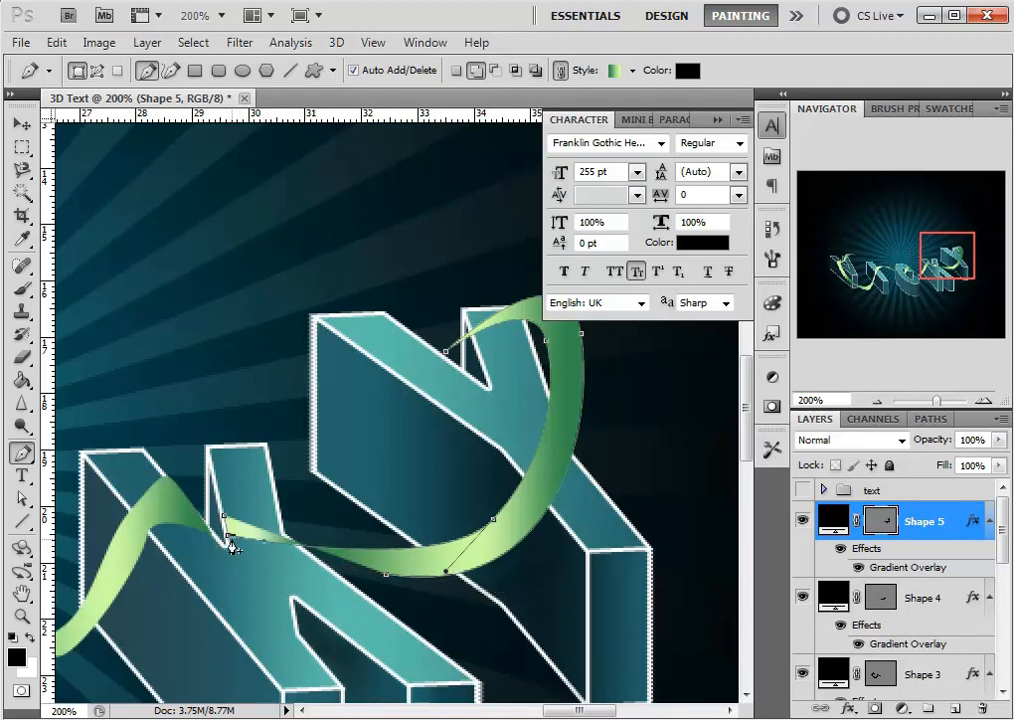
{"action": "left_click_drag", "start_coordinate": [231, 545], "coordinate": [318, 561]}
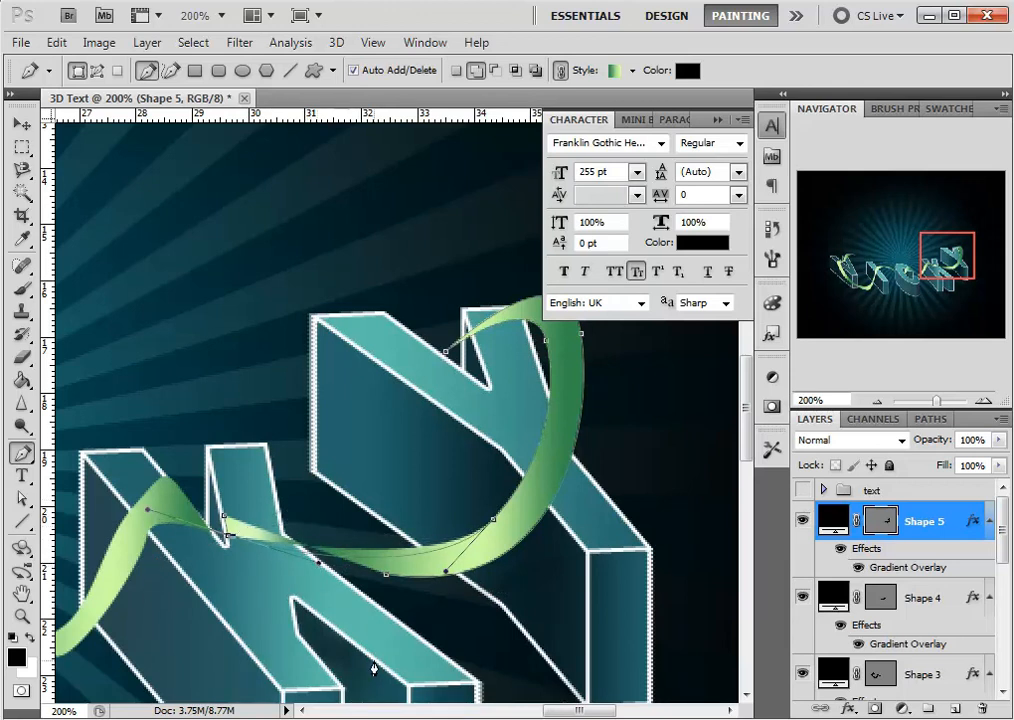
{"action": "key", "text": "ctrl+alt+z"}
{"action": "key", "text": "ctrl+alt+z"}
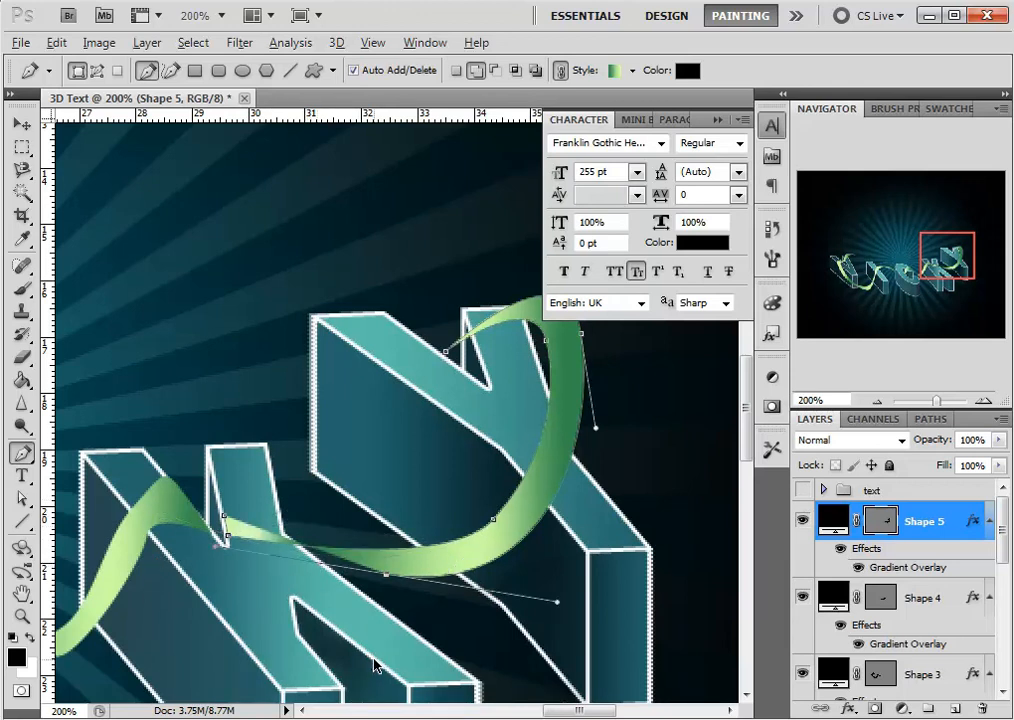
Undo the ribbon's outer edge and draw a return edge inside the Y's right-arm curve back to the K's notch instead.
{"action": "key", "text": "ctrl+alt+z"}
{"action": "key", "text": "ctrl+alt+z"}
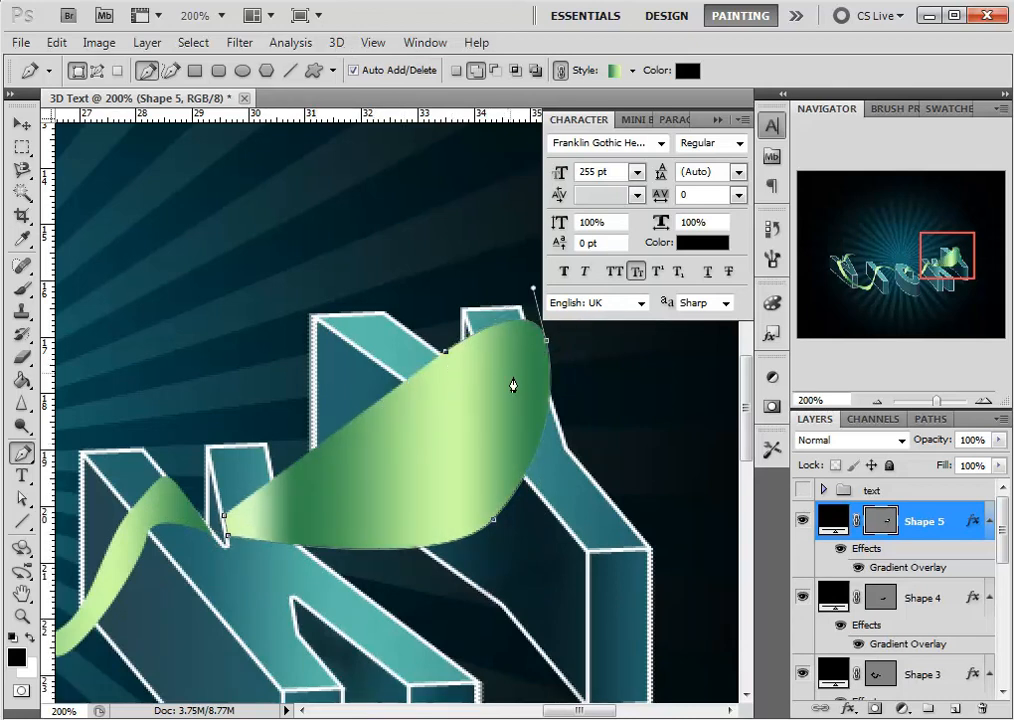
{"action": "left_click_drag", "start_coordinate": [516, 403], "coordinate": [481, 472]}
{"action": "left_click_drag", "start_coordinate": [325, 522], "coordinate": [178, 507]}
{"action": "key", "text": "ctrl+alt+z"}
{"action": "key", "text": "ctrl+alt+z"}
{"action": "left_click_drag", "start_coordinate": [389, 522], "coordinate": [193, 513]}
{"action": "key", "text": "Escape"}
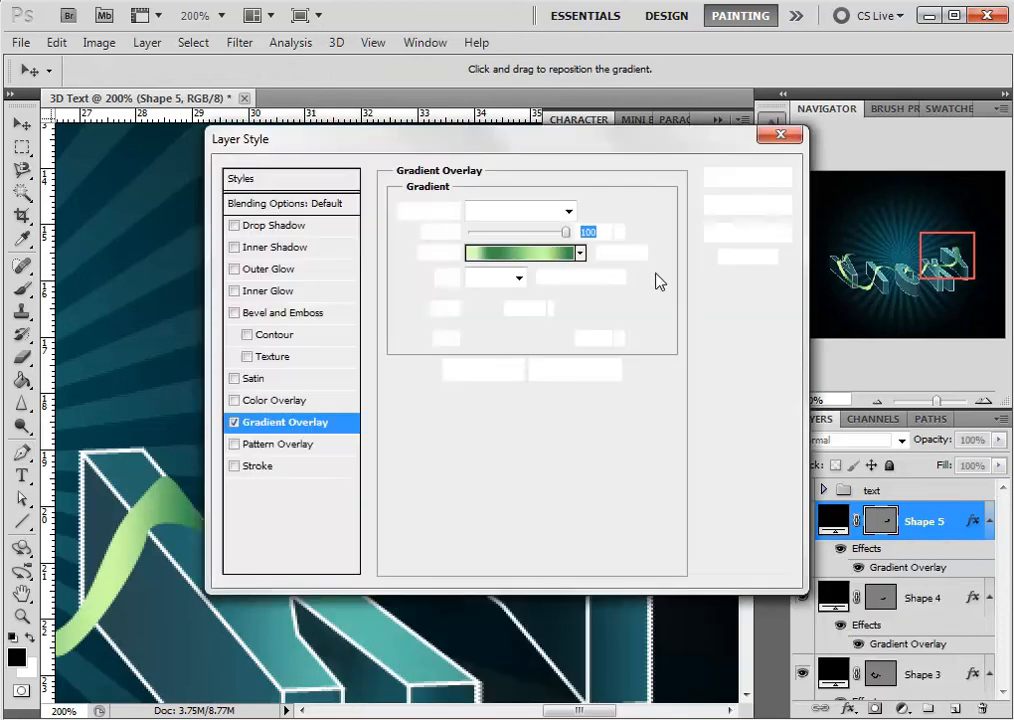
In the ribbon's gradient overlay, delete the dark green end stop and move the pale green stop to 100%.
{"action": "mouse_move", "coordinate": [548, 140]}
{"action": "left_mouse_down"}
{"action": "mouse_move", "coordinate": [629, 552]}
{"action": "mouse_move", "coordinate": [665, 636]}
{"action": "left_mouse_up"}
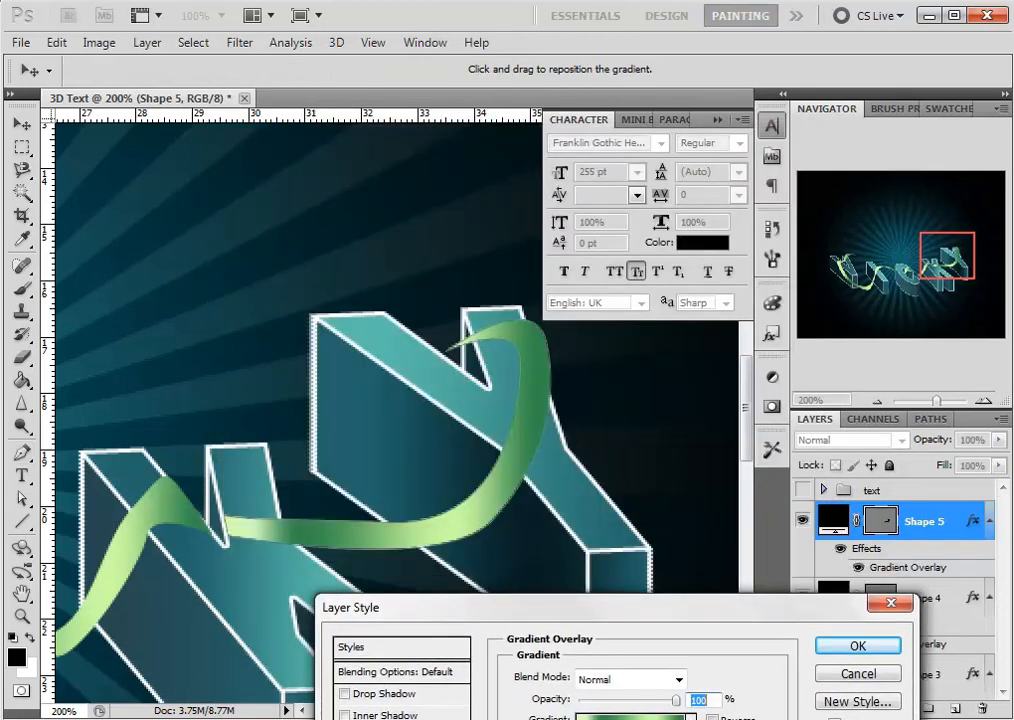
{"action": "left_click", "coordinate": [630, 716]}
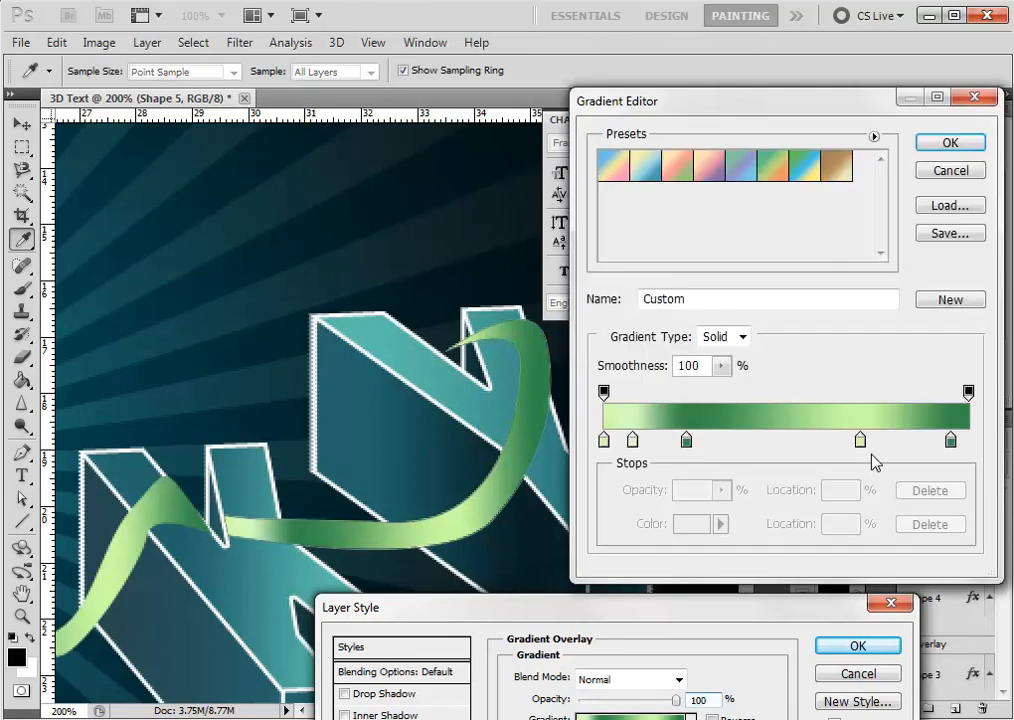
{"action": "left_click_drag", "start_coordinate": [632, 440], "coordinate": [922, 455]}
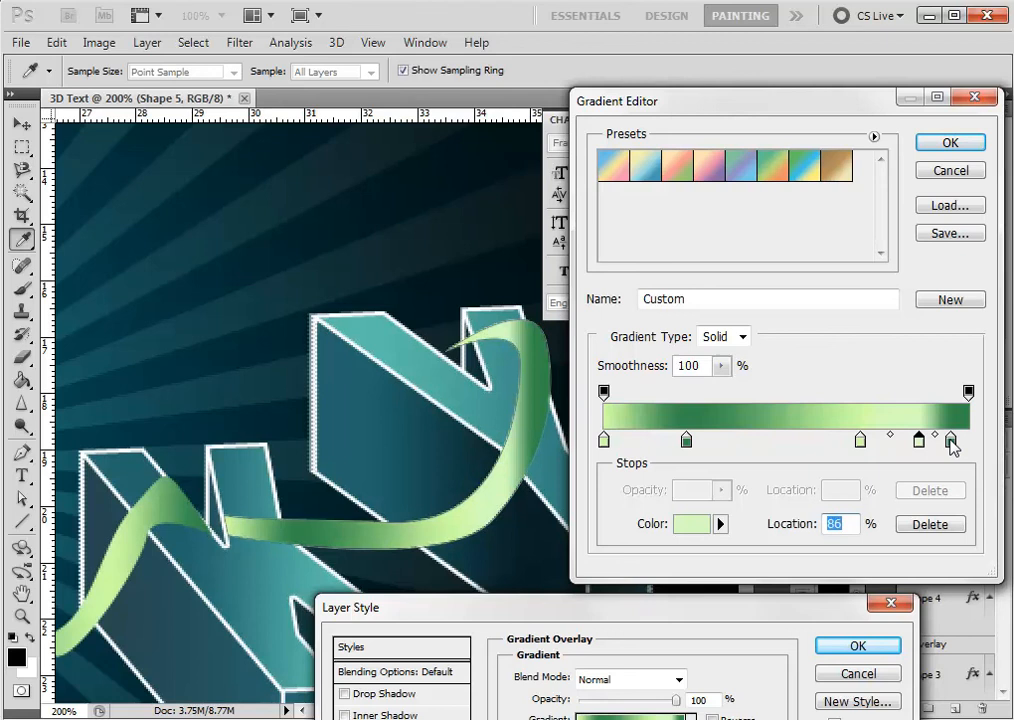
{"action": "left_click", "coordinate": [950, 440]}
{"action": "left_click", "coordinate": [932, 524]}
{"action": "left_click_drag", "start_coordinate": [919, 441], "coordinate": [975, 445]}
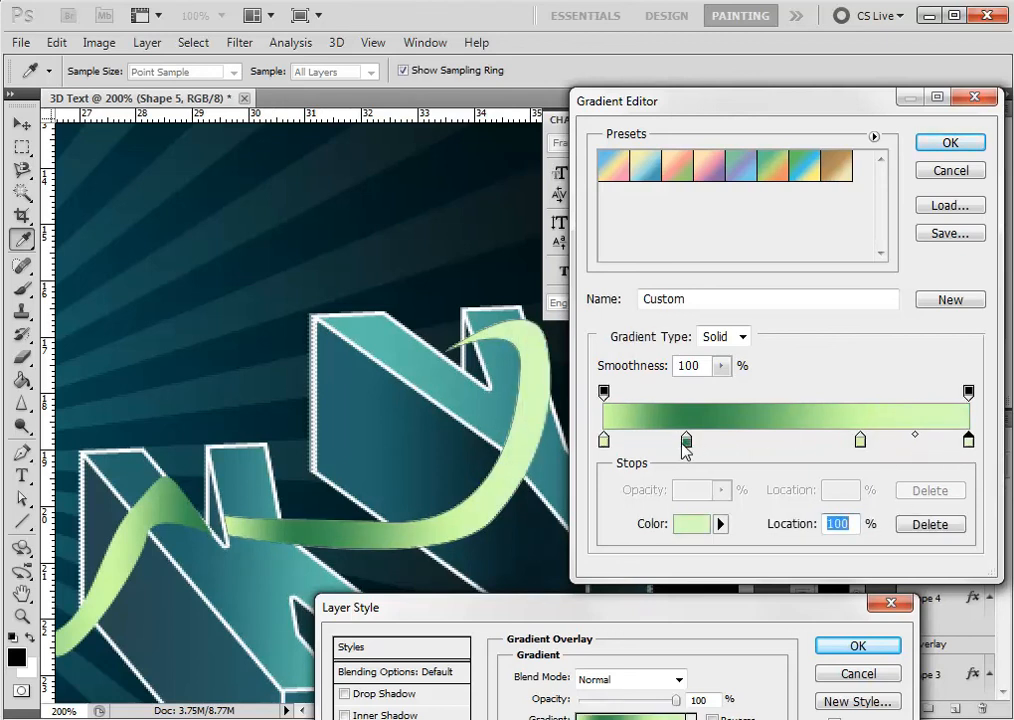
Add a second dark green gradient stop at about 80% and move the middle light green stop to 42%.
{"action": "left_click", "coordinate": [684, 444]}
{"action": "left_click", "coordinate": [900, 445]}
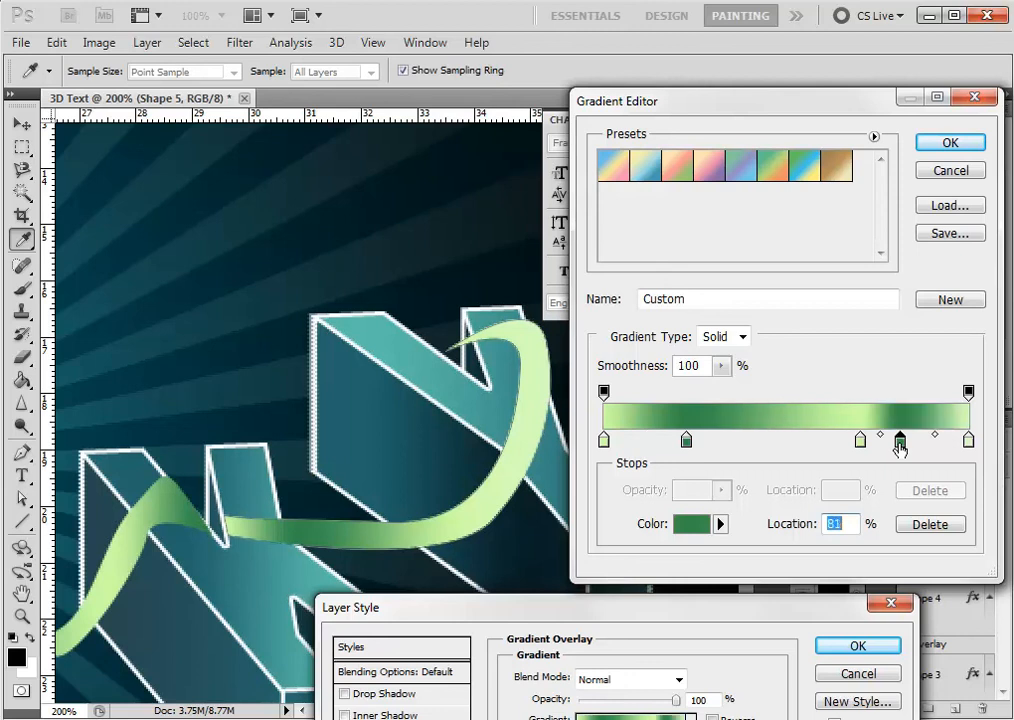
{"action": "left_click_drag", "start_coordinate": [903, 451], "coordinate": [757, 455]}
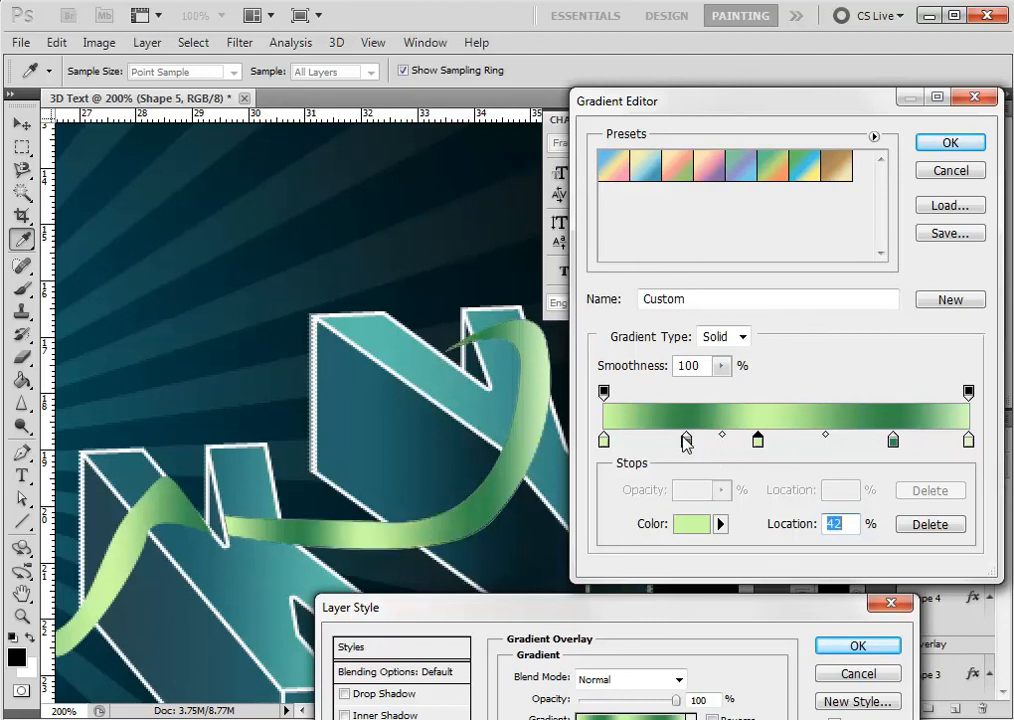
Replace the light green starting stop of the gradient with the first dark green stop at 0%.
{"action": "left_click_drag", "start_coordinate": [685, 441], "coordinate": [686, 489]}
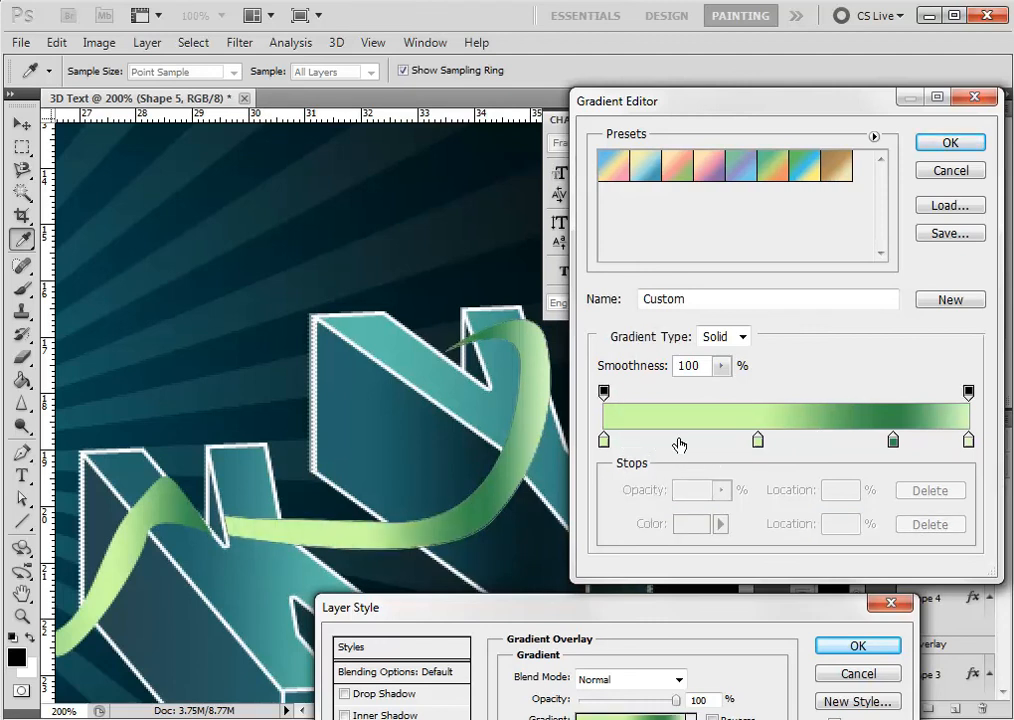
{"action": "left_click", "coordinate": [675, 443]}
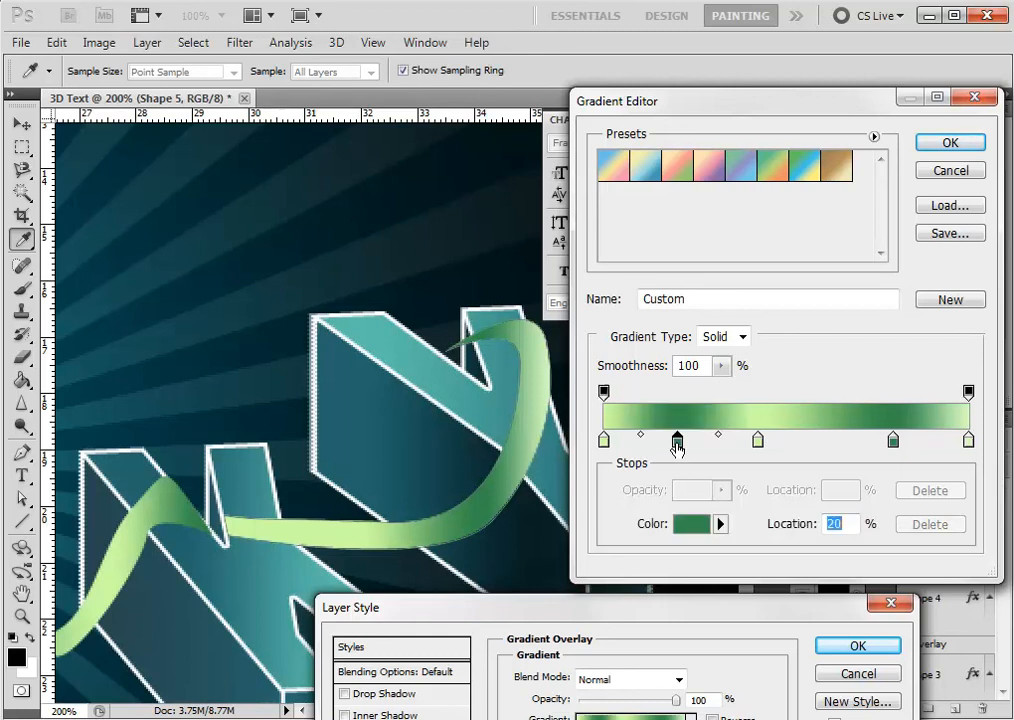
{"action": "left_click", "coordinate": [603, 440]}
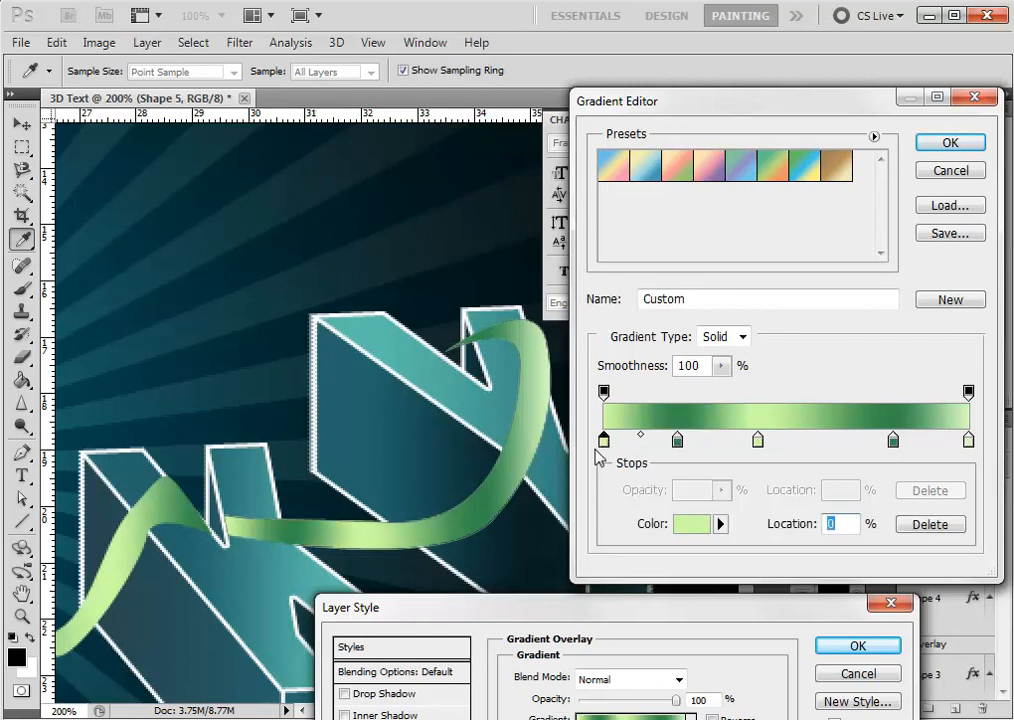
{"action": "left_click_drag", "start_coordinate": [679, 441], "coordinate": [550, 442]}
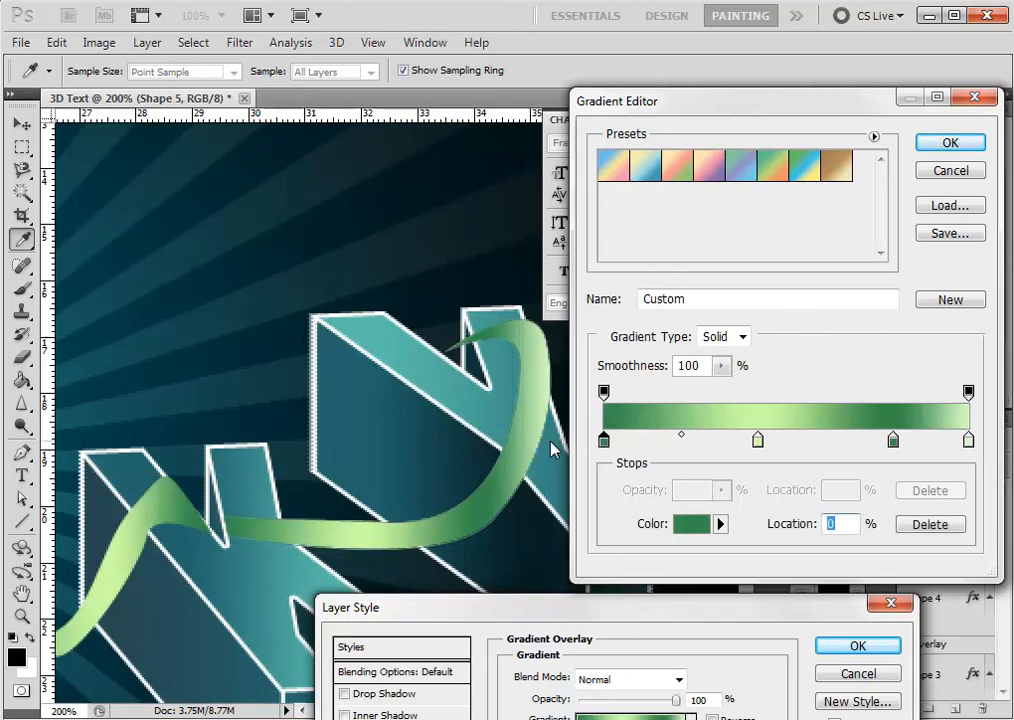
Shift the middle light green stop to about 40% and the second dark green stop to 69%, and apply the gradient overlay.
{"action": "mouse_move", "coordinate": [757, 441]}
{"action": "left_mouse_down"}
{"action": "mouse_move", "coordinate": [707, 448]}
{"action": "mouse_move", "coordinate": [750, 442]}
{"action": "left_mouse_up"}
{"action": "left_click_drag", "start_coordinate": [898, 448], "coordinate": [856, 449]}
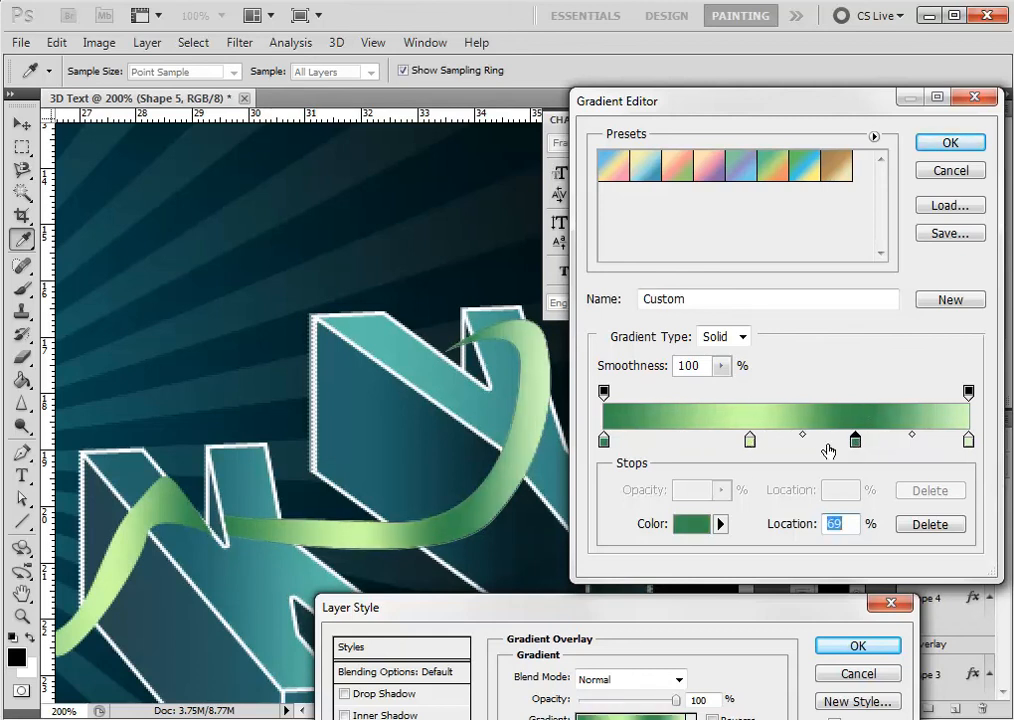
{"action": "left_click", "coordinate": [950, 143]}
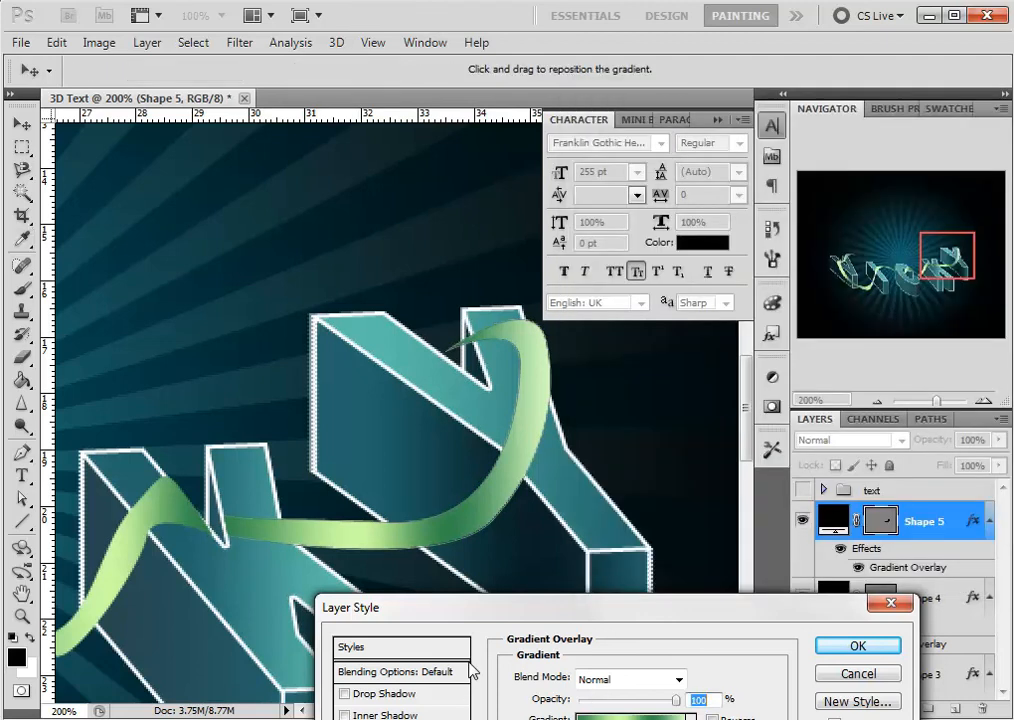
{"action": "left_click", "coordinate": [858, 645]}
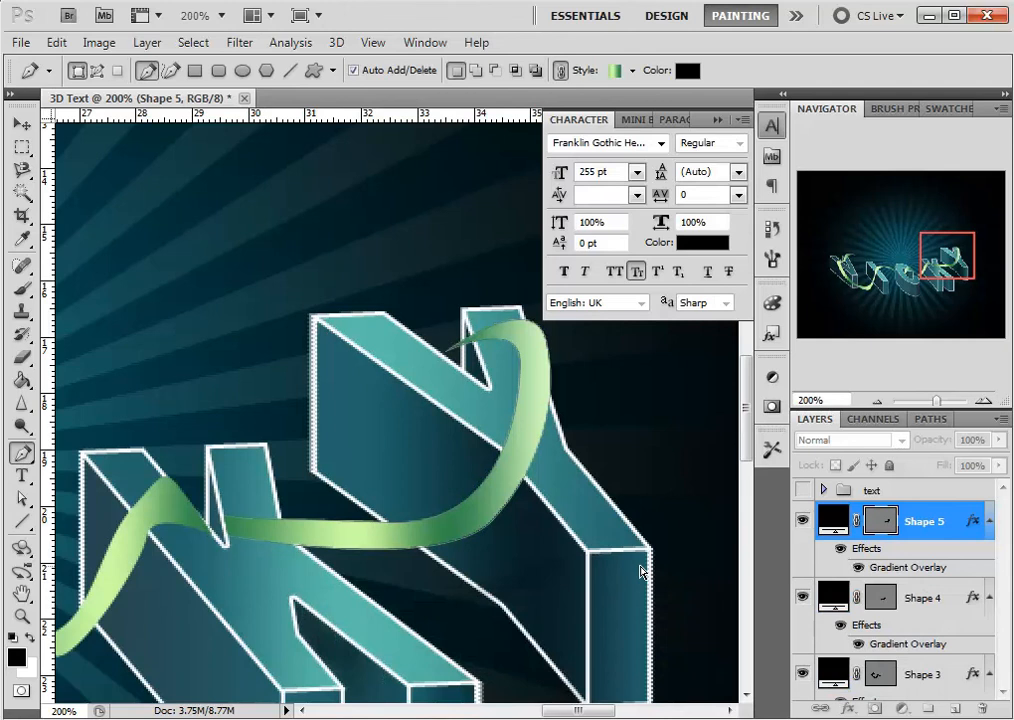
{"action": "key", "text": "ctrl+minus"}
{"action": "key", "text": "ctrl+minus"}
{"action": "key", "text": "ctrl+minus"}
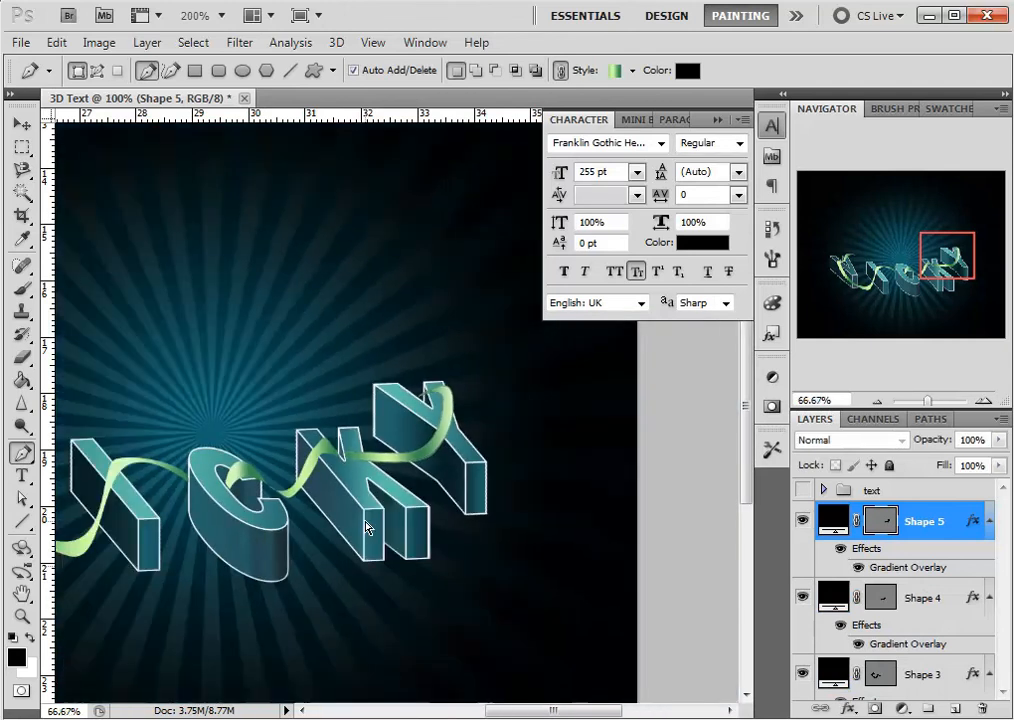